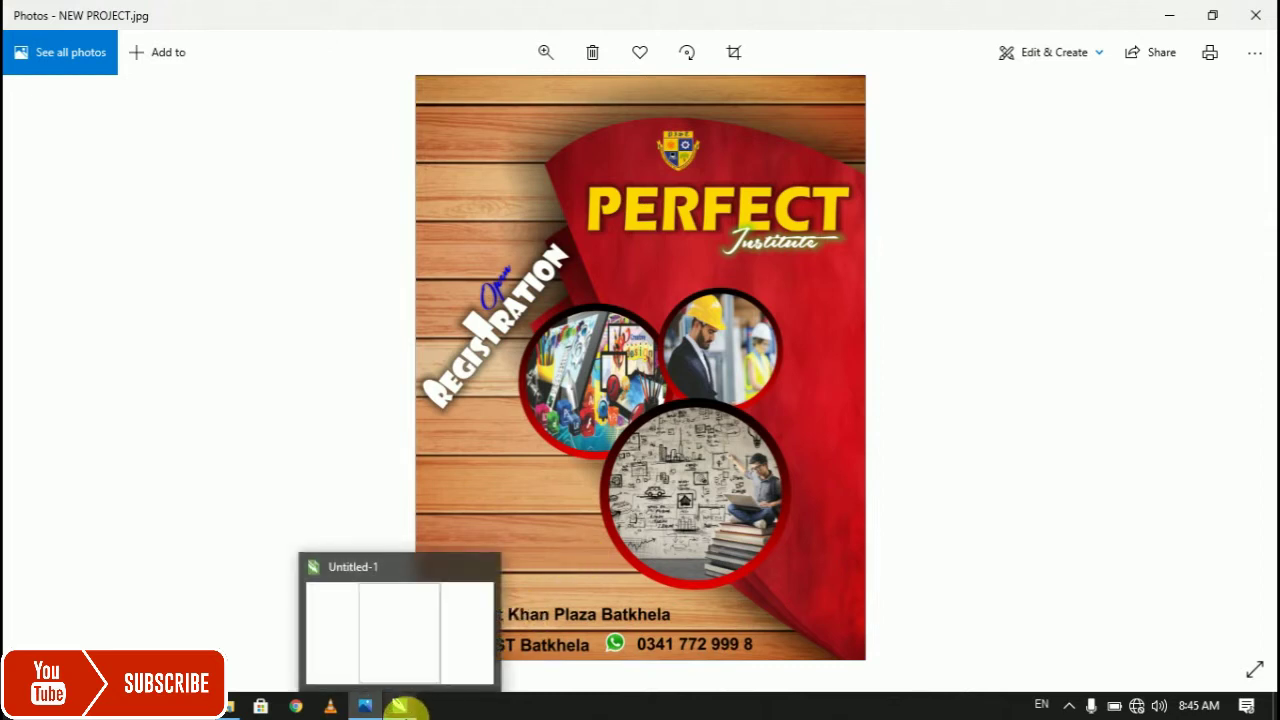
# Switch to CorelDRAW and choose smoke.jpg and wood-background-realistic_107791-102.jpg from the Desktop for import.
pyautogui.click(400, 708)
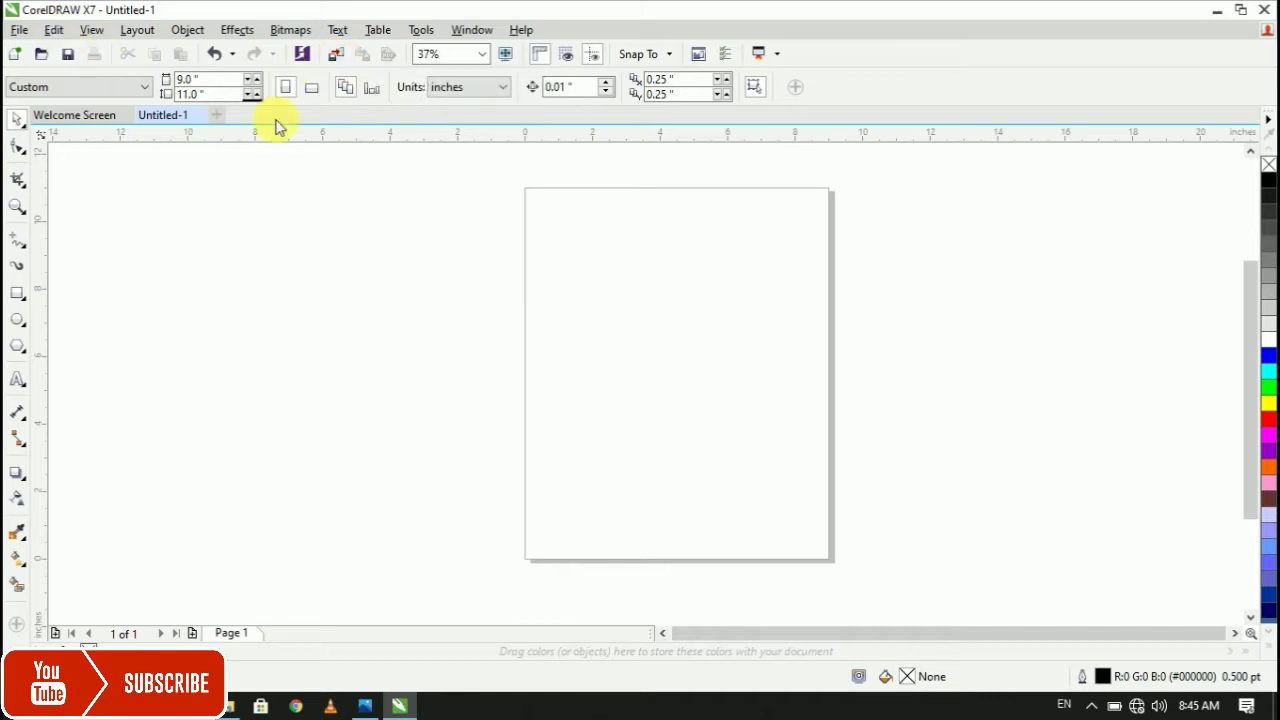
pyautogui.click(18, 32)
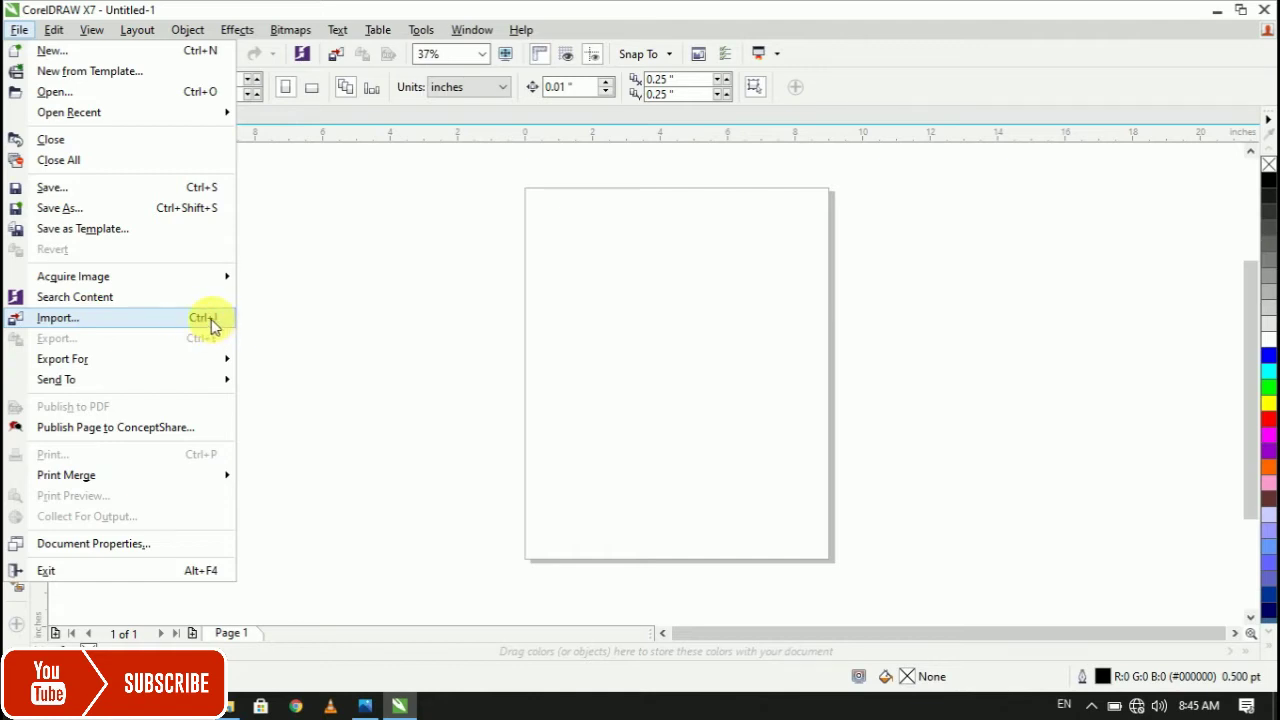
pyautogui.click(495, 388)
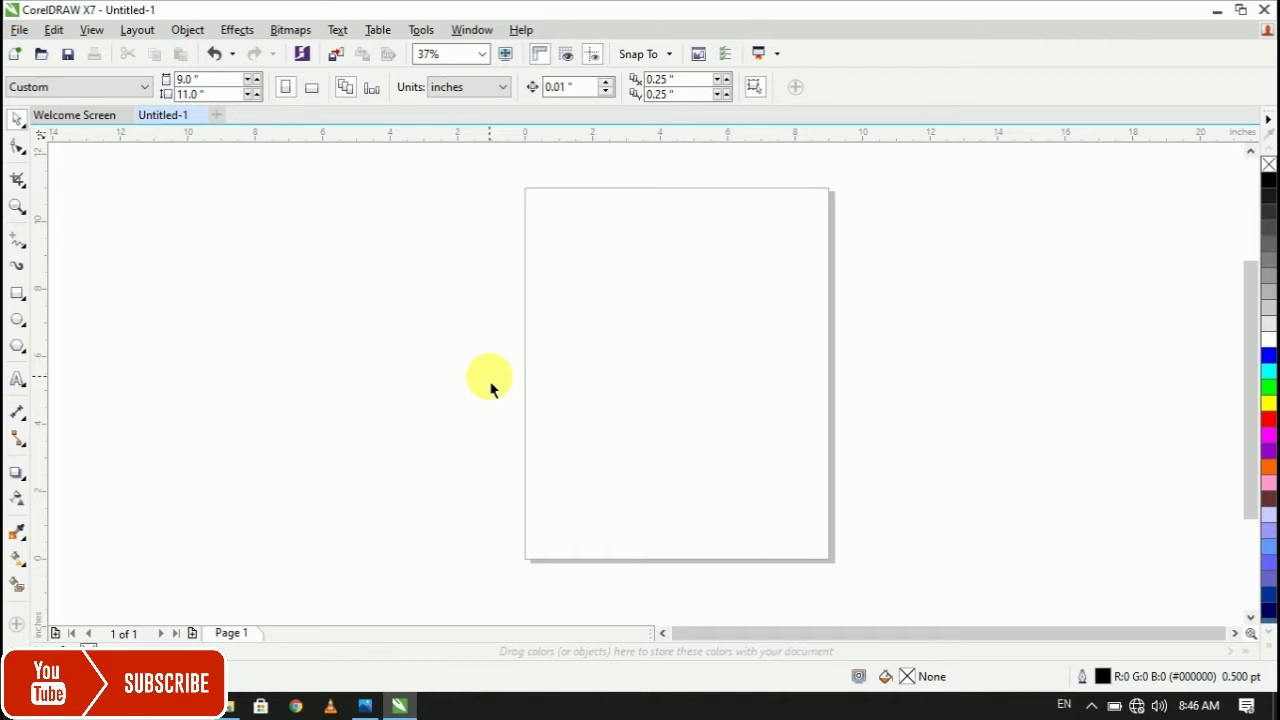
pyautogui.hotkey('ctrl', 'i')
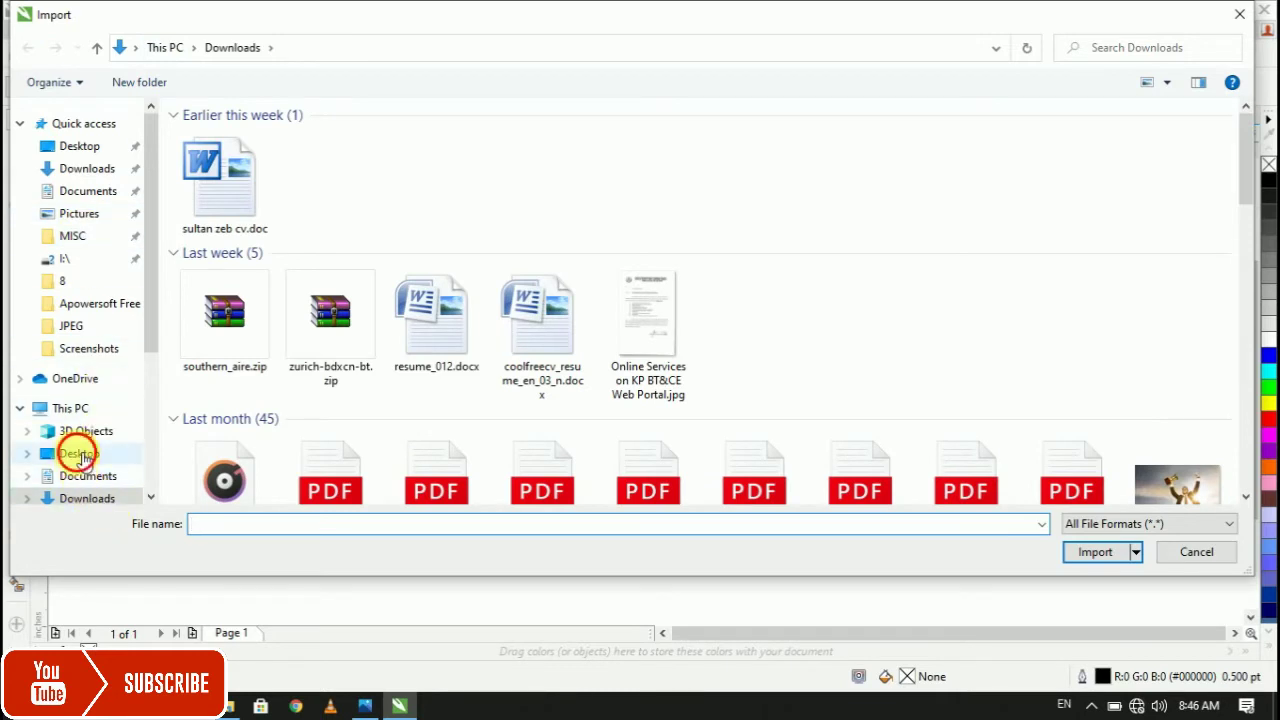
pyautogui.click(80, 455)
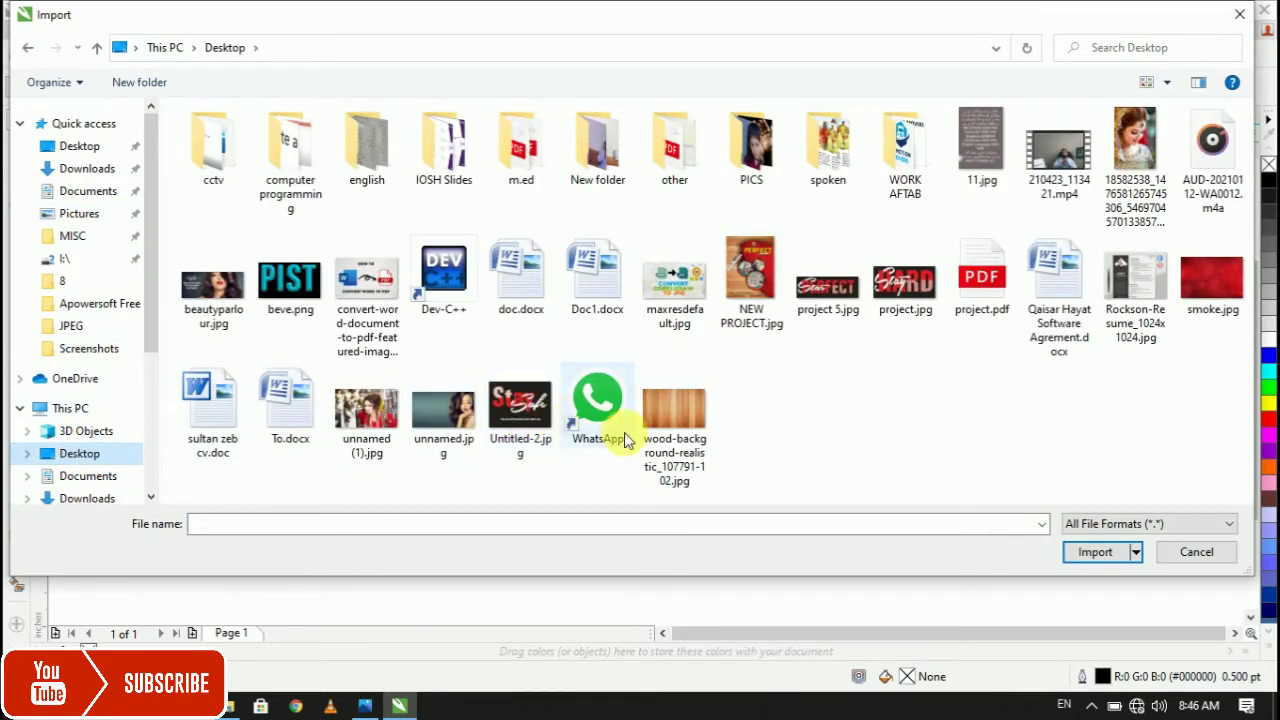
pyautogui.click(668, 438)
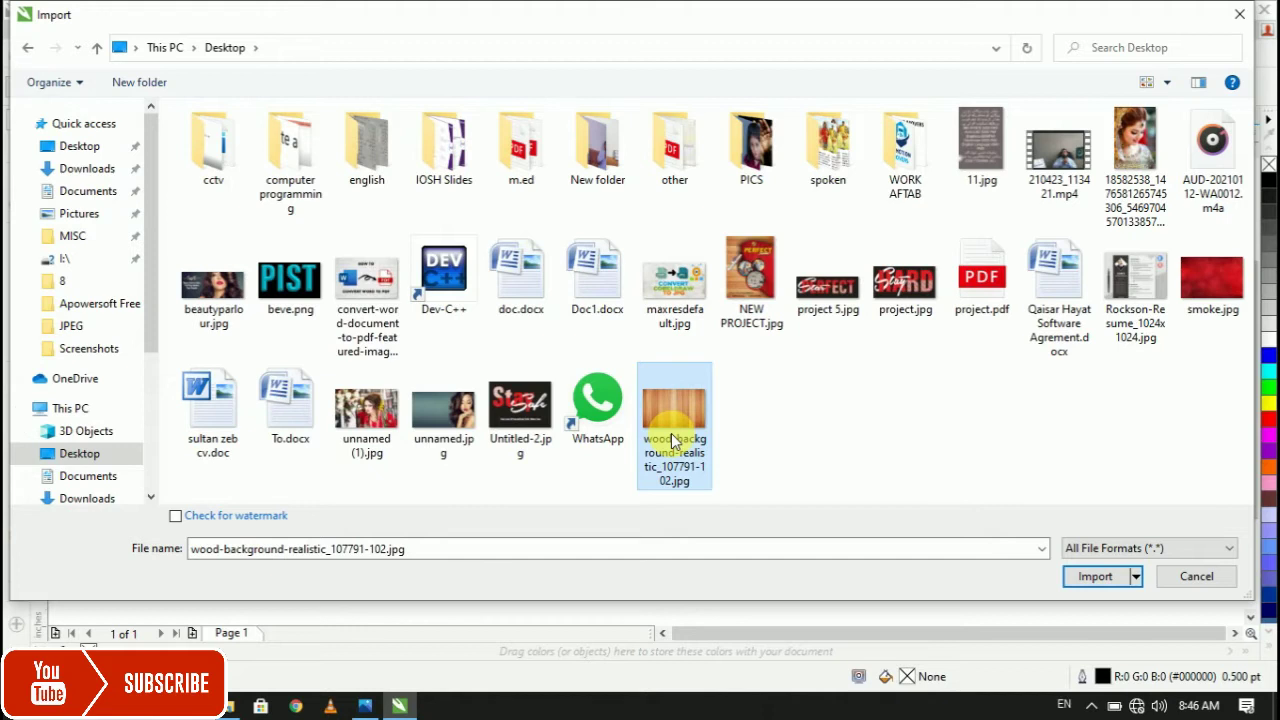
pyautogui.keyDown('ctrl'); pyautogui.click(1207, 289); pyautogui.keyUp('ctrl')
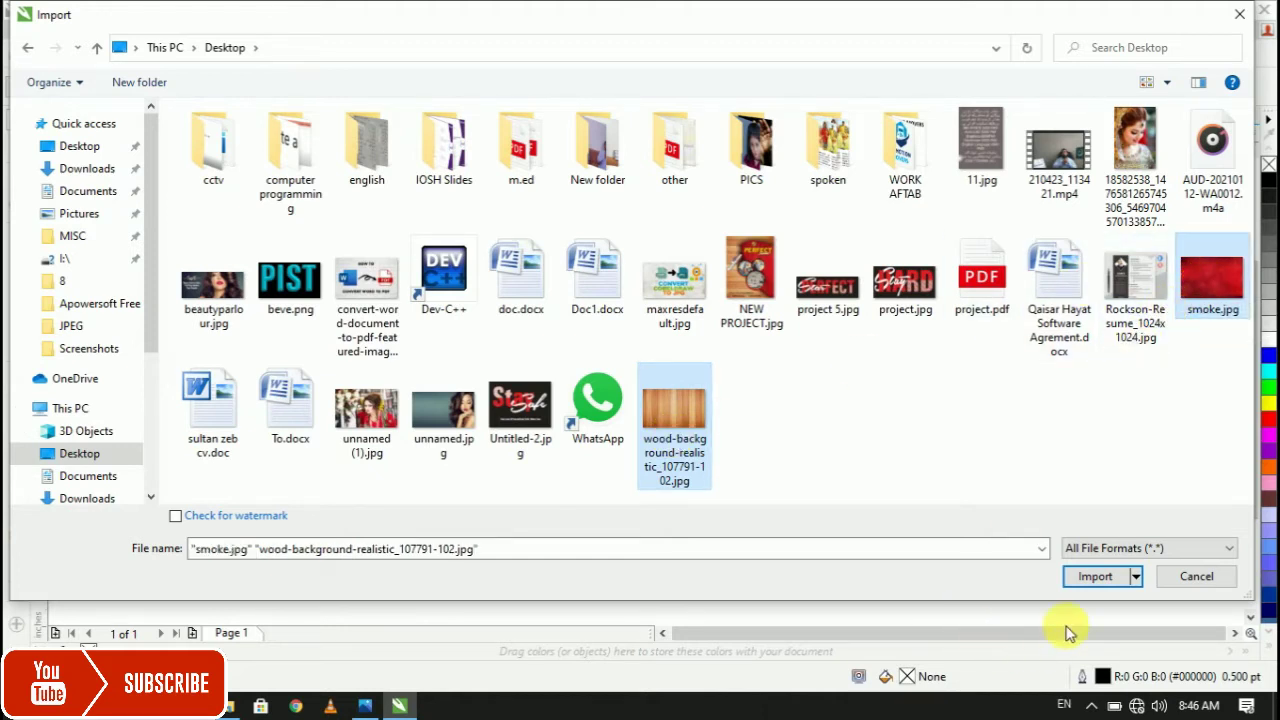
pyautogui.click(1095, 577)
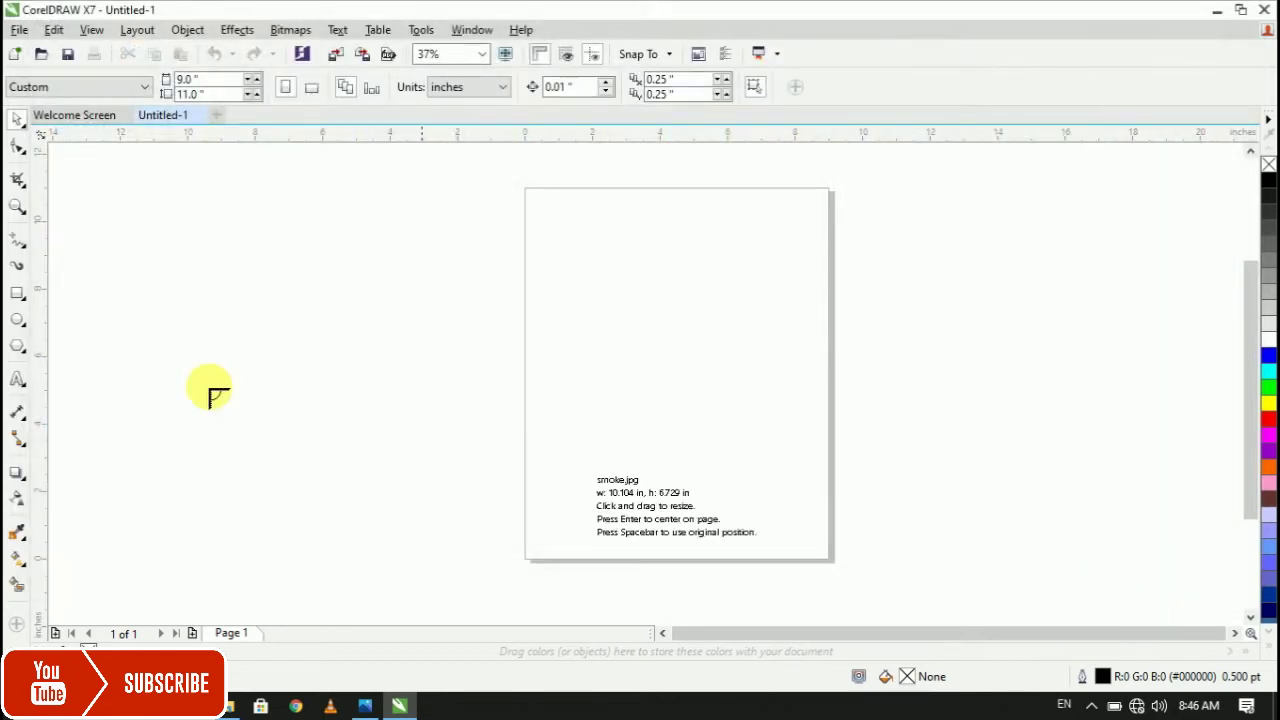
# Place the smoke image about 6.28 in wide and the wood image about 7.14 in wide beside the page.
pyautogui.moveTo(145, 230); pyautogui.dragTo(377, 531)
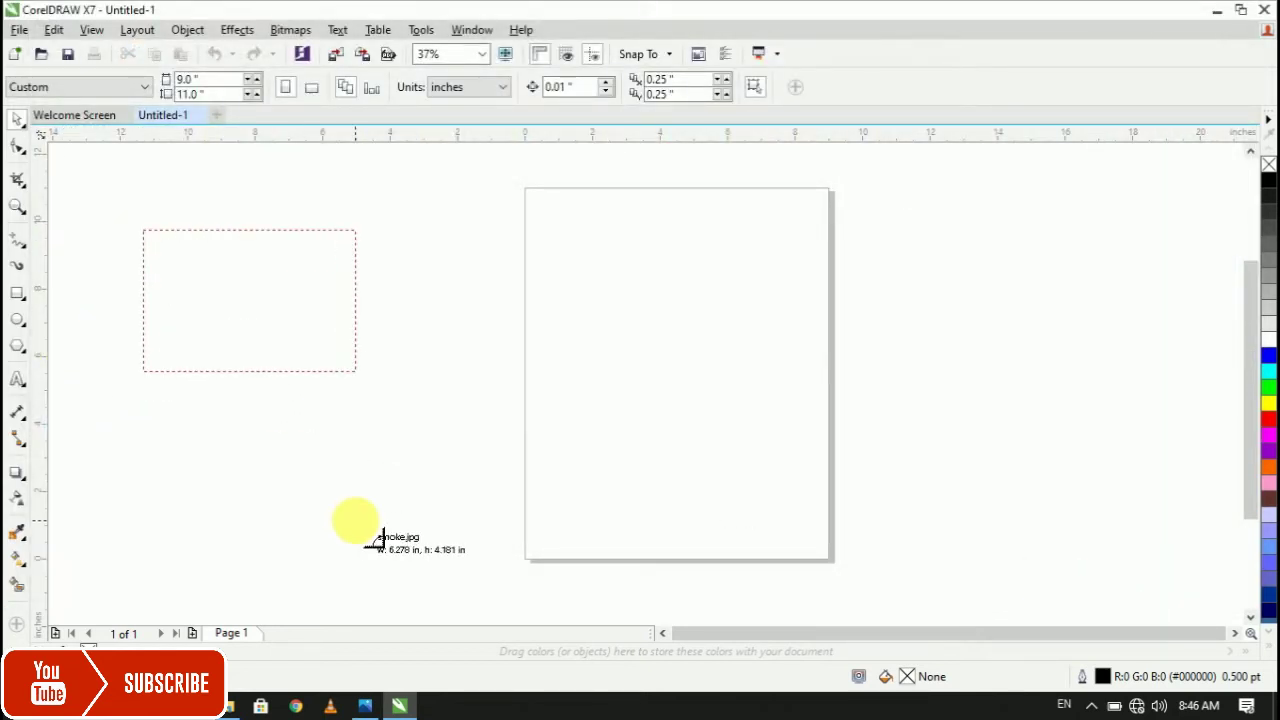
pyautogui.moveTo(183, 410); pyautogui.dragTo(449, 613)
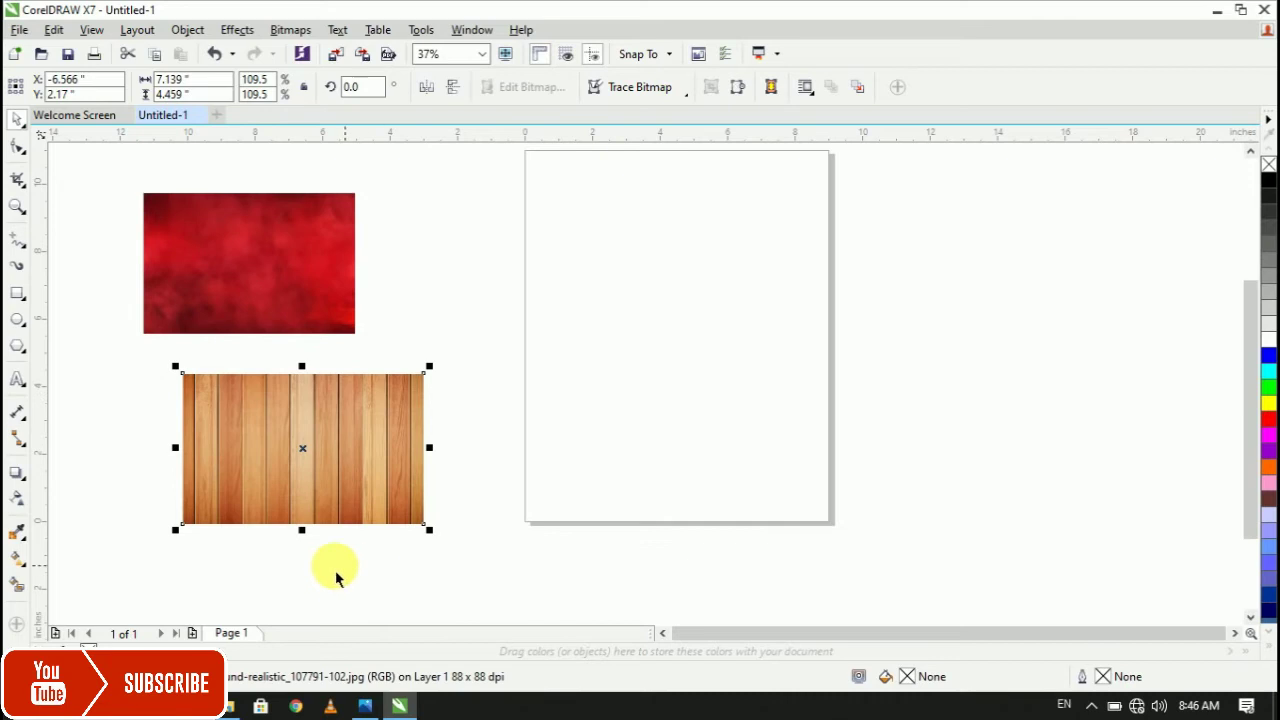
pyautogui.moveTo(381, 428); pyautogui.dragTo(477, 436)
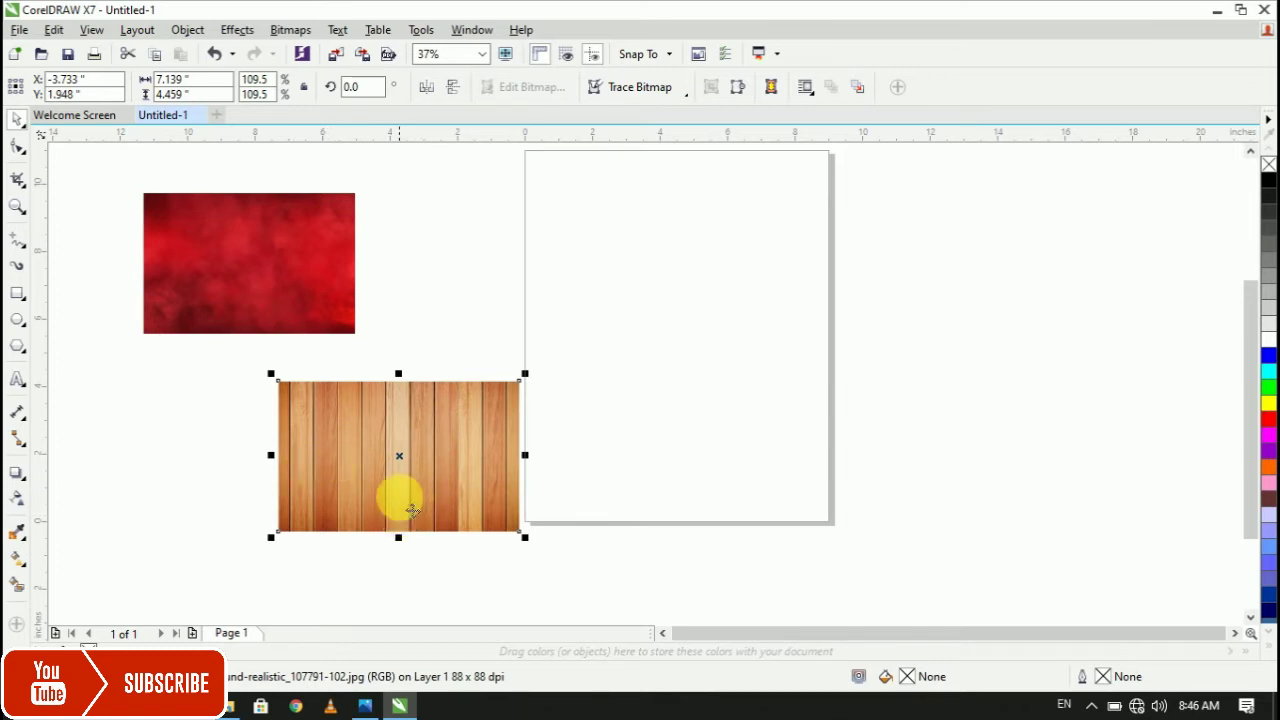
# Rotate the wood image by 90 degrees so its planks run horizontally.
pyautogui.click(399, 457)
pyautogui.click(389, 563)
pyautogui.click(380, 469)
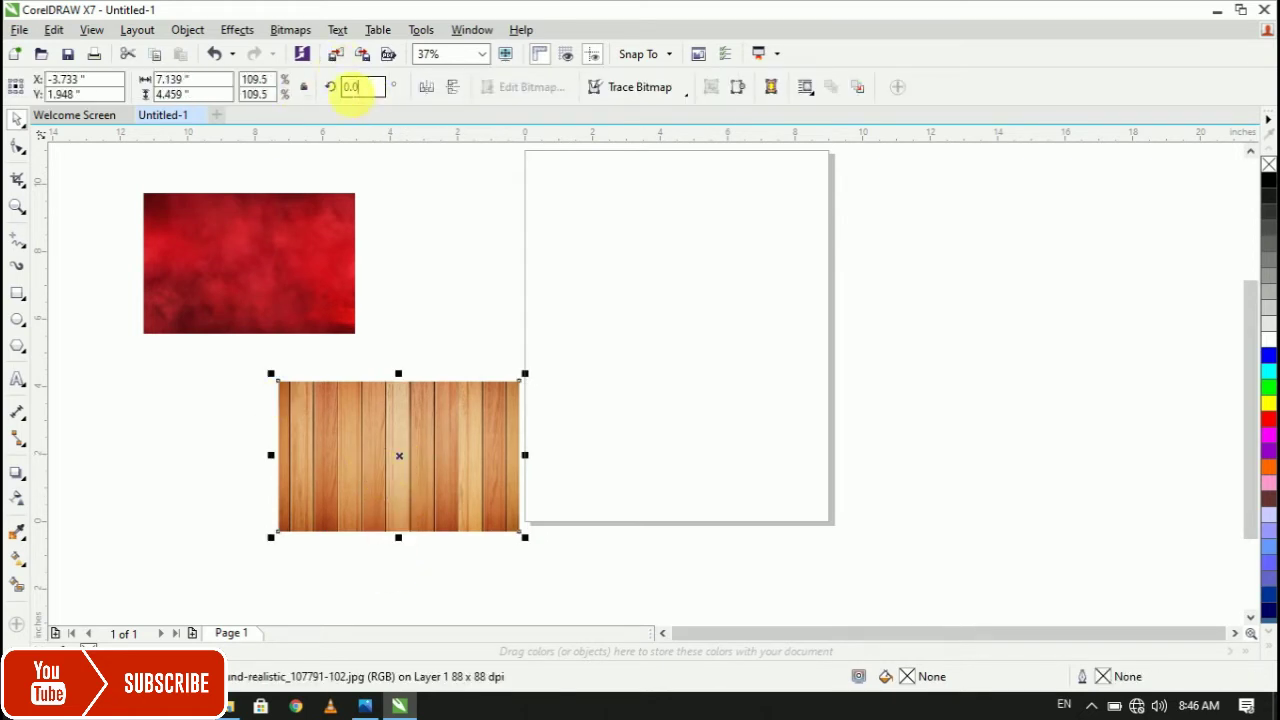
pyautogui.click(214, 53)
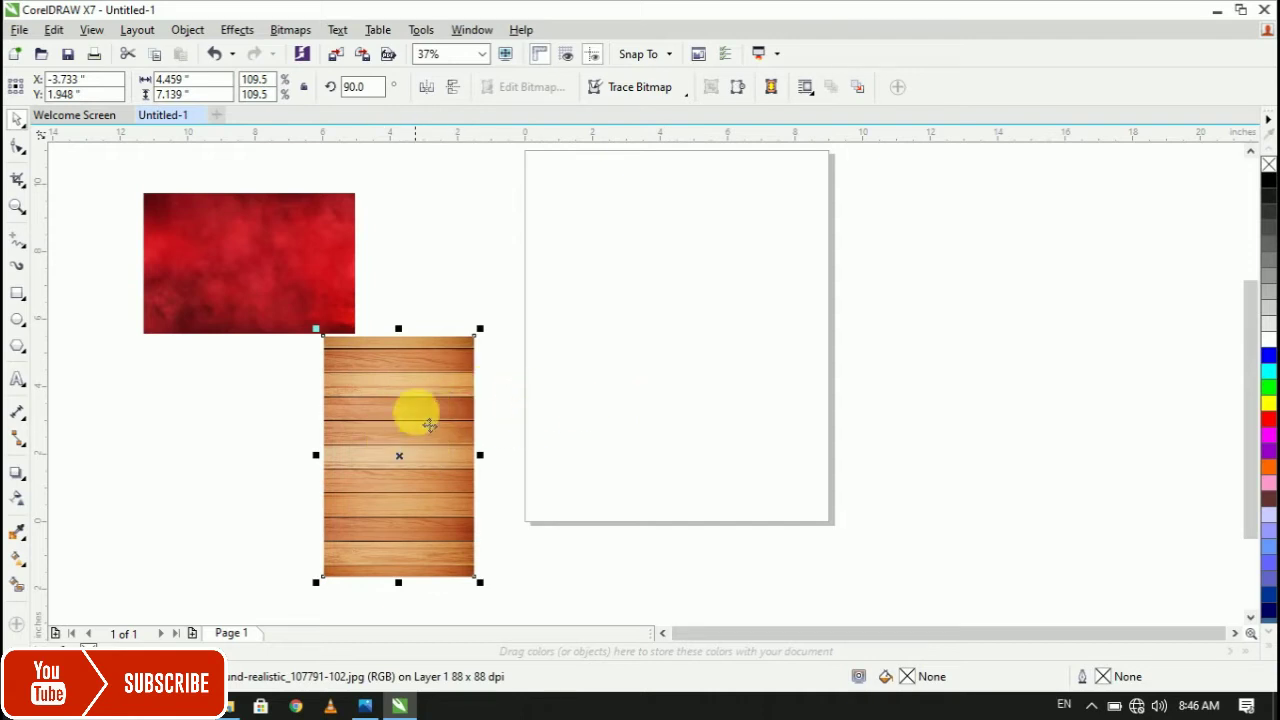
# Resize the wood image to 9 in wide and 11 in high to match the page.
pyautogui.click(670, 366)
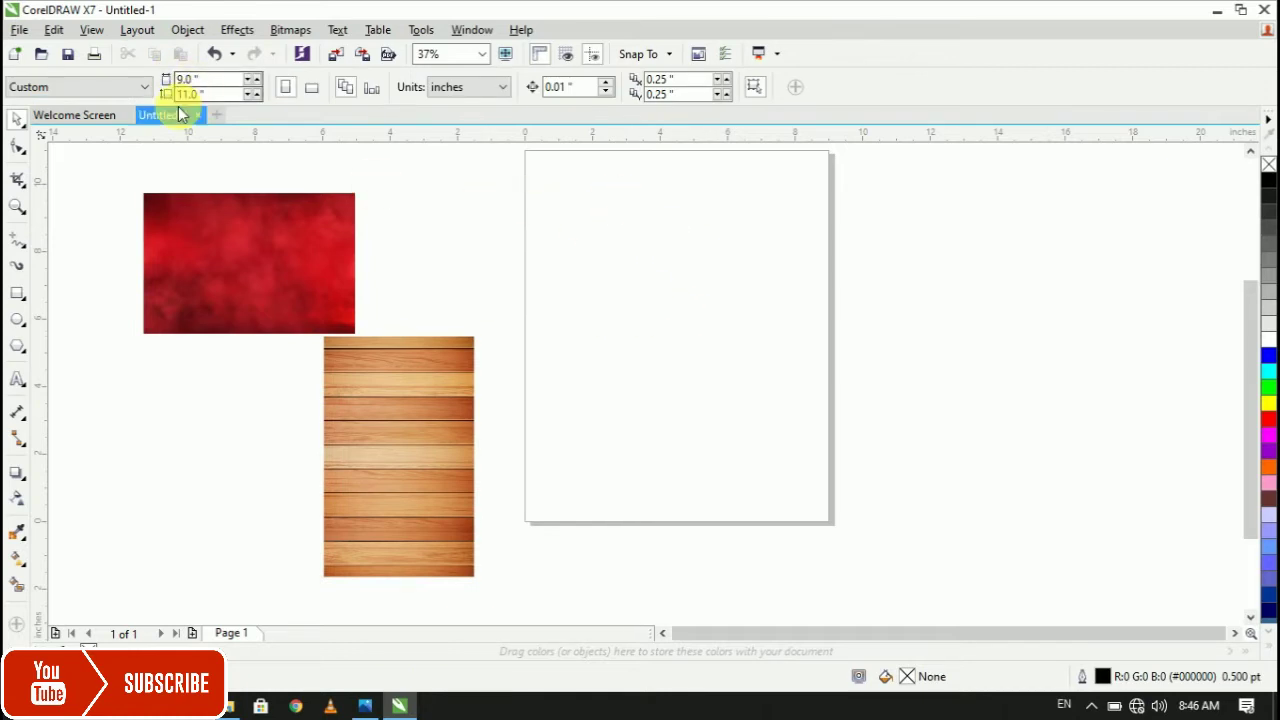
pyautogui.click(360, 403)
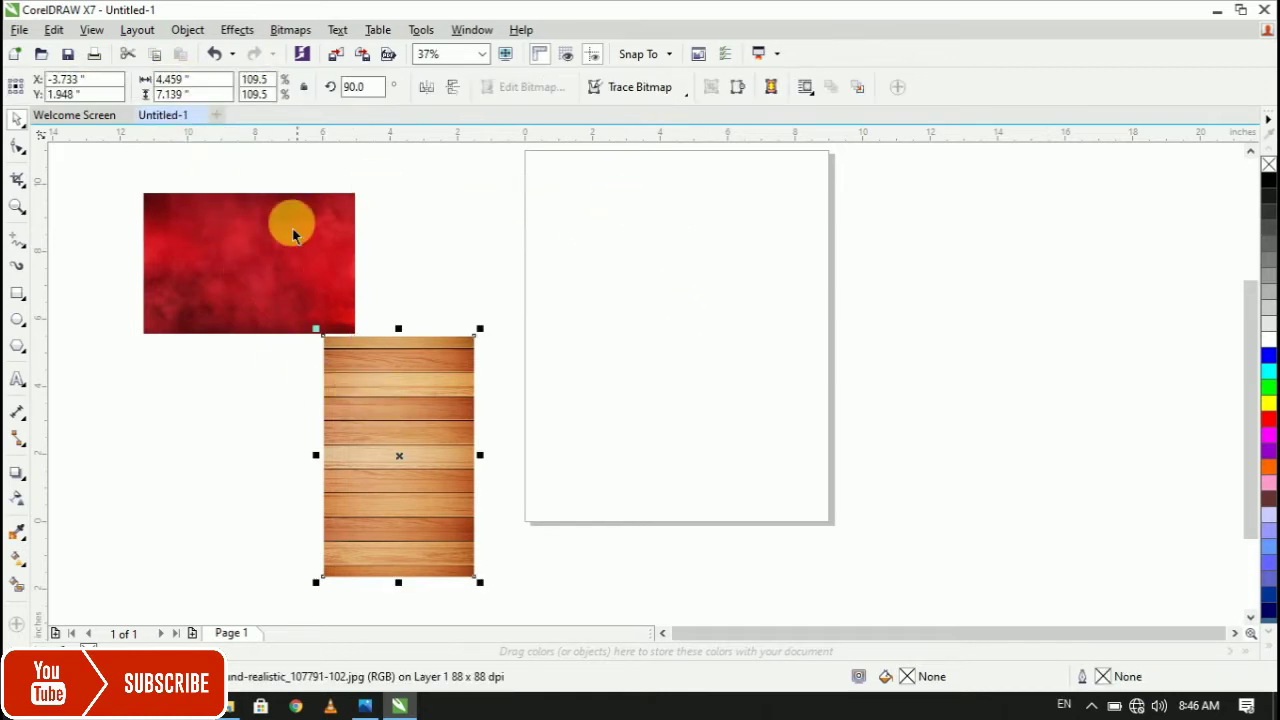
pyautogui.click(200, 80)
pyautogui.write('9')
pyautogui.press('Tab')
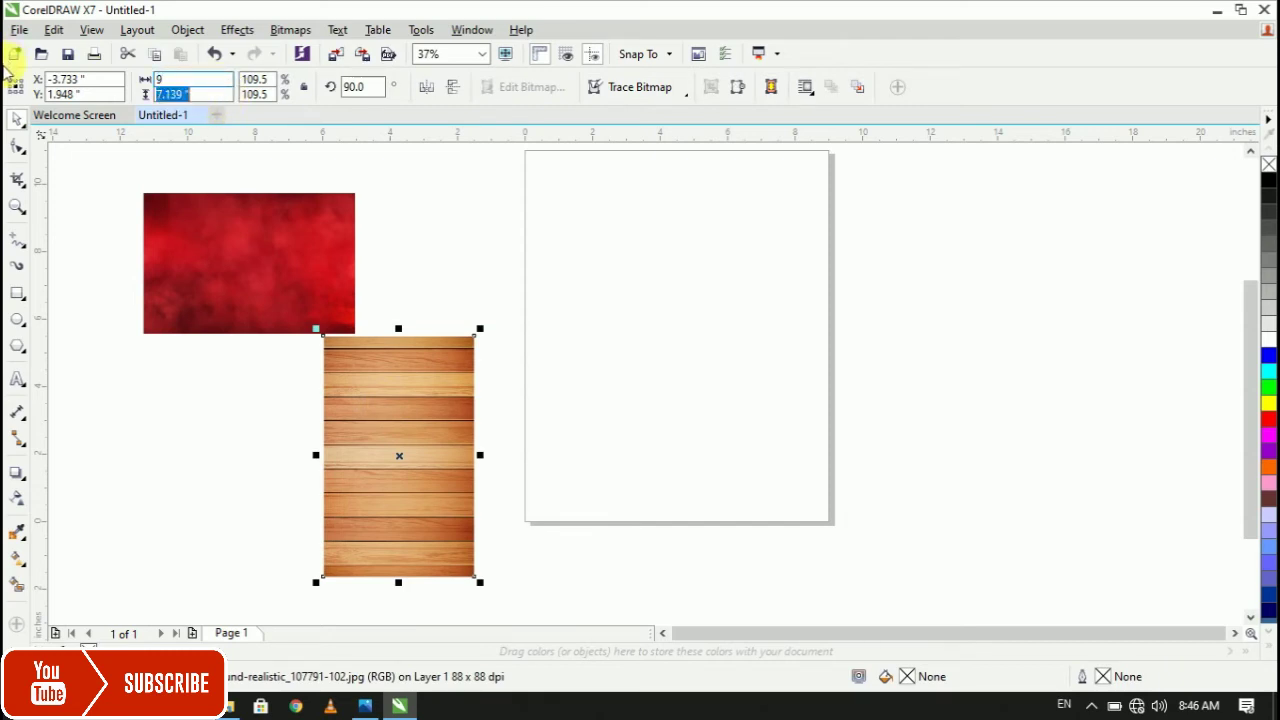
pyautogui.write('11')
pyautogui.press('Return')
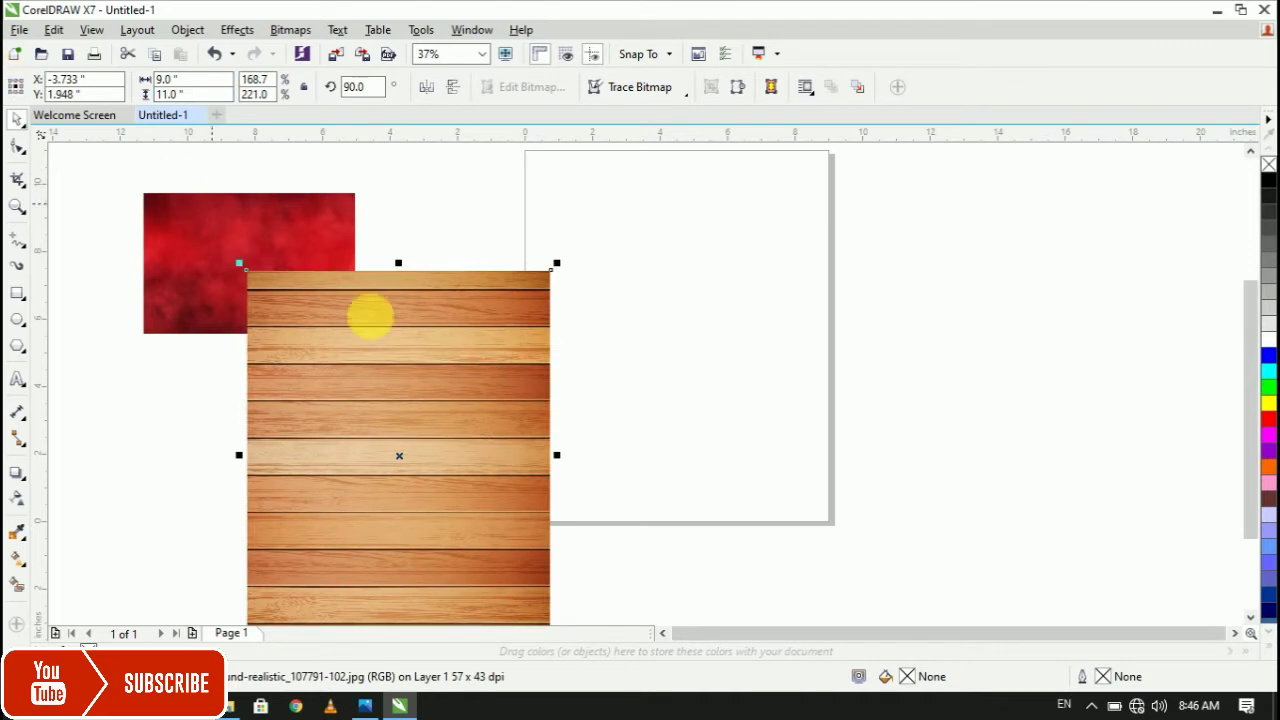
# Move the wood image onto the page so that it covers it as the background.
pyautogui.moveTo(412, 490); pyautogui.dragTo(704, 379)
pyautogui.press('Down')
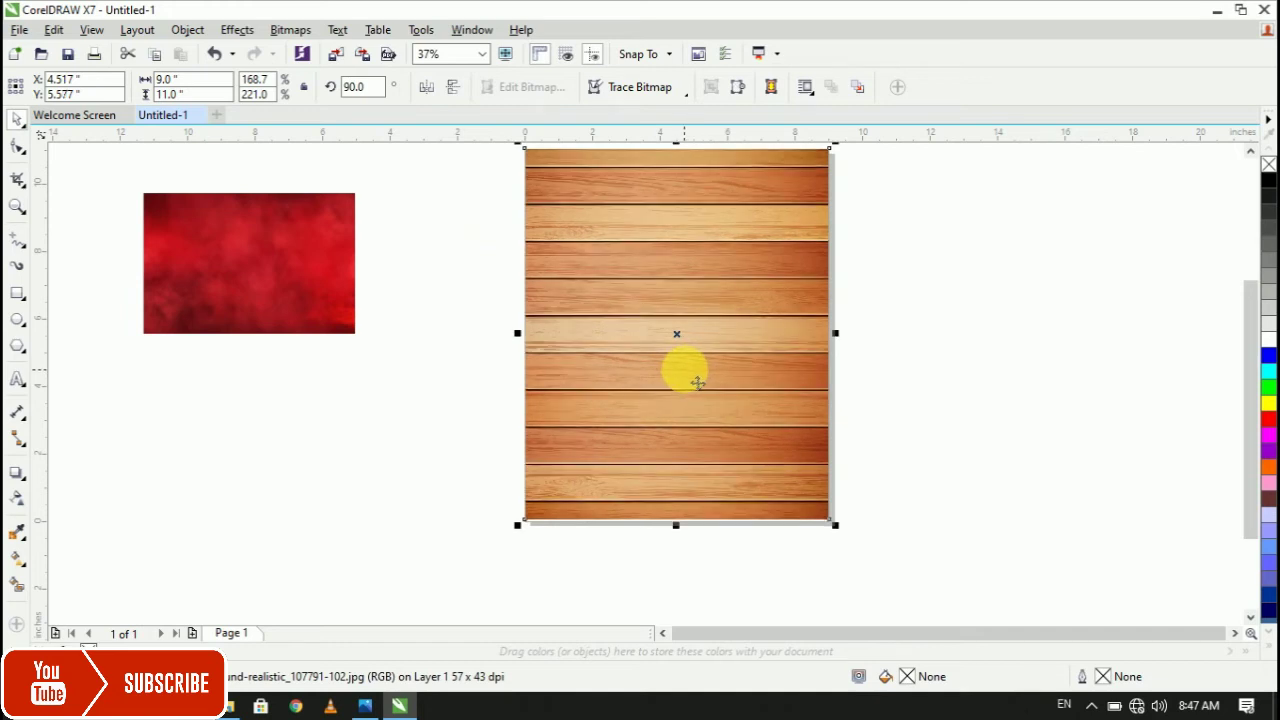
pyautogui.click(420, 437)
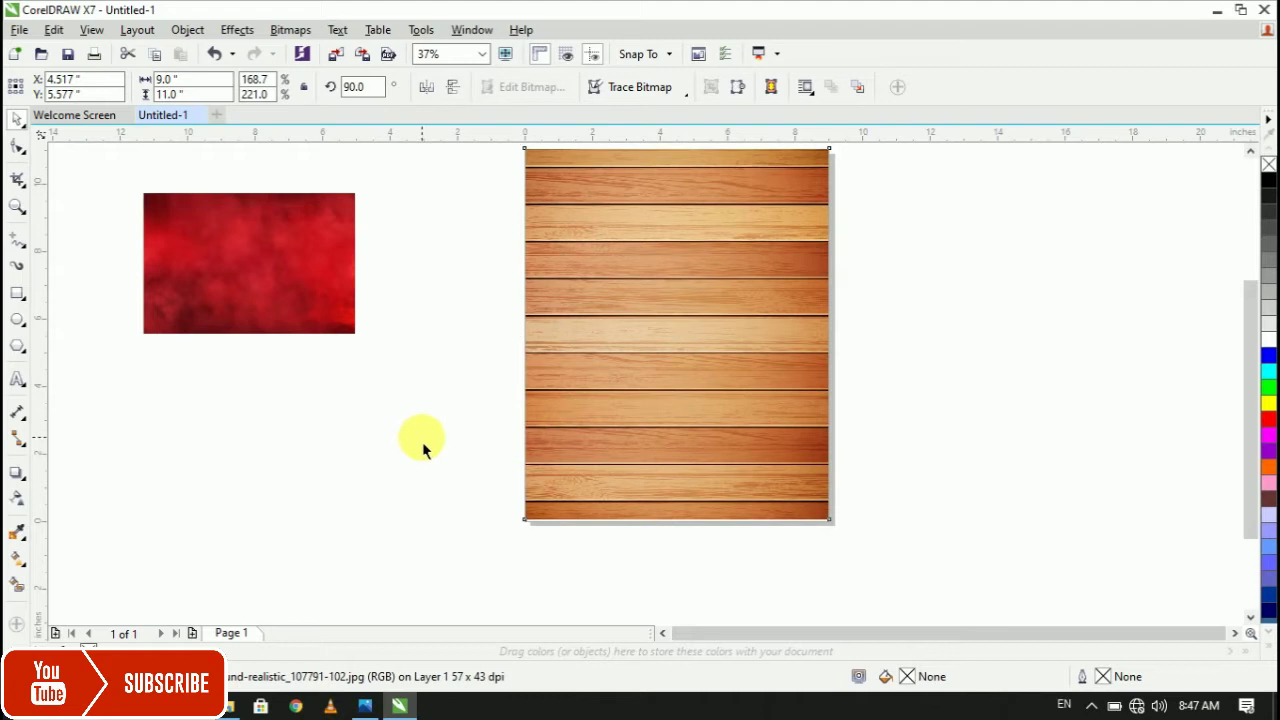
pyautogui.click(590, 437)
pyautogui.moveTo(590, 437)
pyautogui.mouseDown()
pyautogui.moveTo(691, 423)
pyautogui.moveTo(565, 441)
pyautogui.mouseUp()
pyautogui.hotkey('ctrl', 'z')
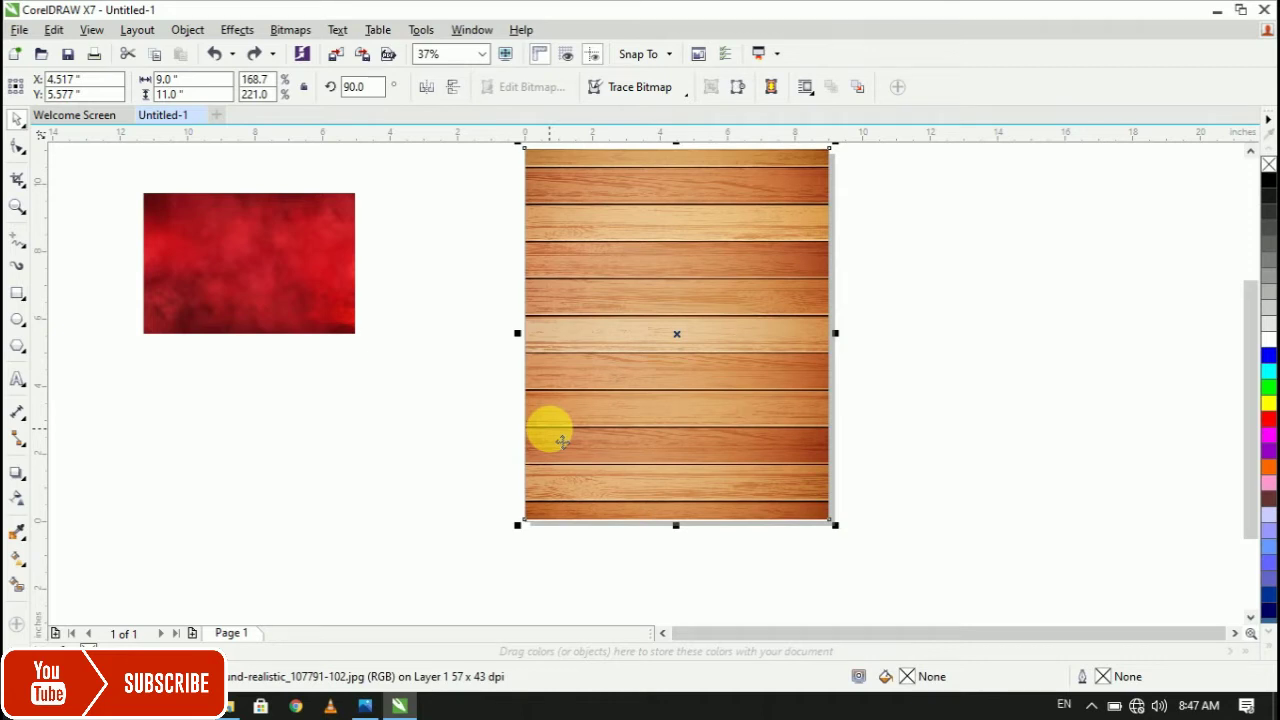
# Lock the wood background image in place on the page.
pyautogui.rightClick(657, 287)
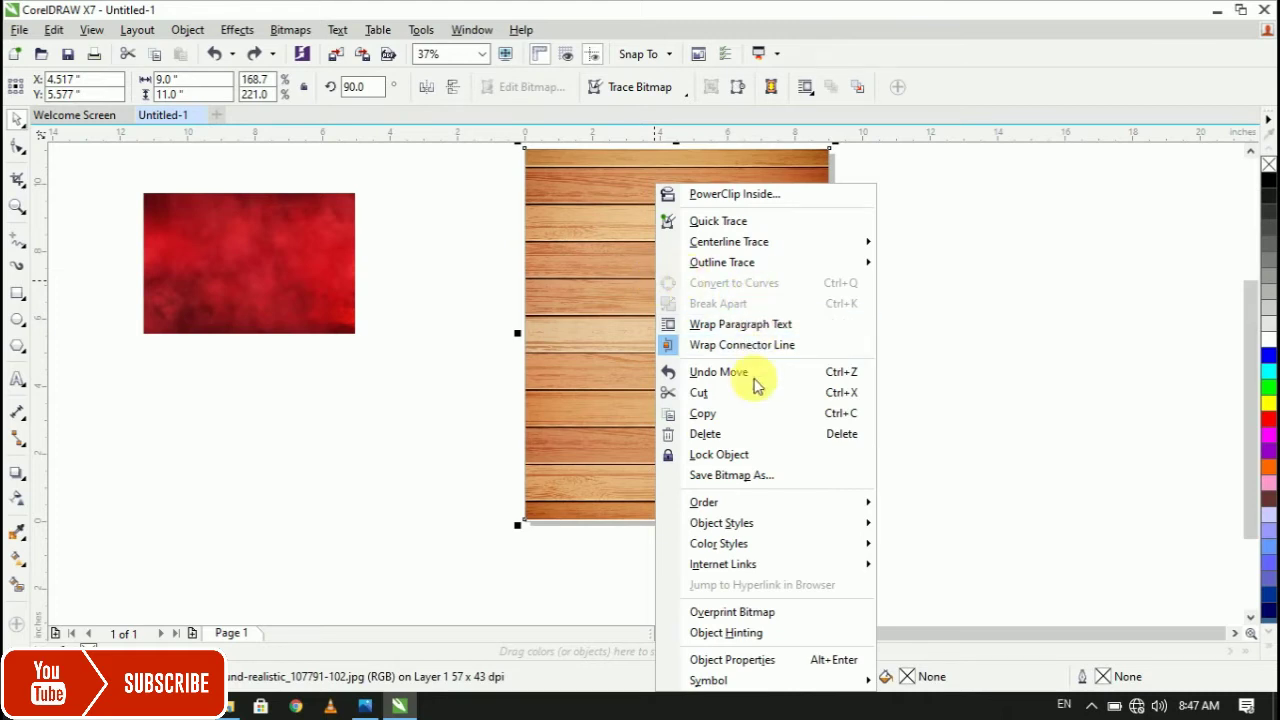
pyautogui.click(713, 456)
pyautogui.click(720, 368)
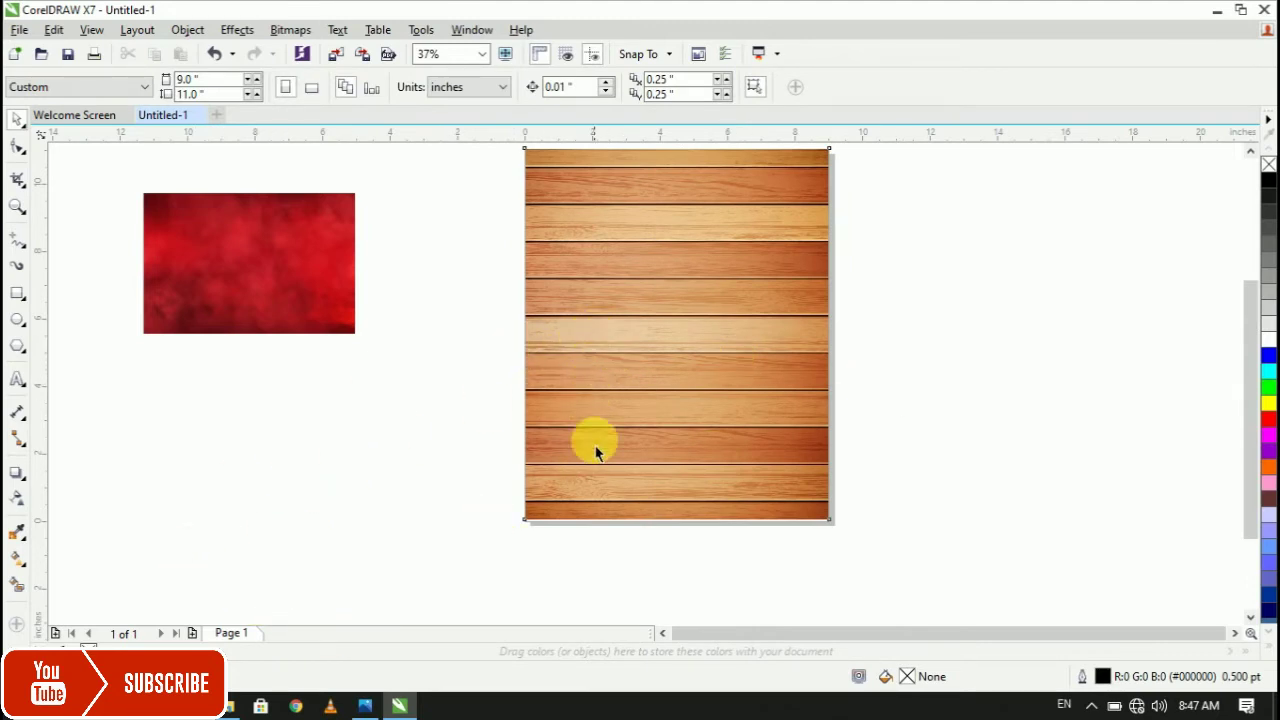
# Add a page-sized 9 by 11 in rectangle in front of the wood background and leave it without a fill.
pyautogui.doubleClick(22, 294)
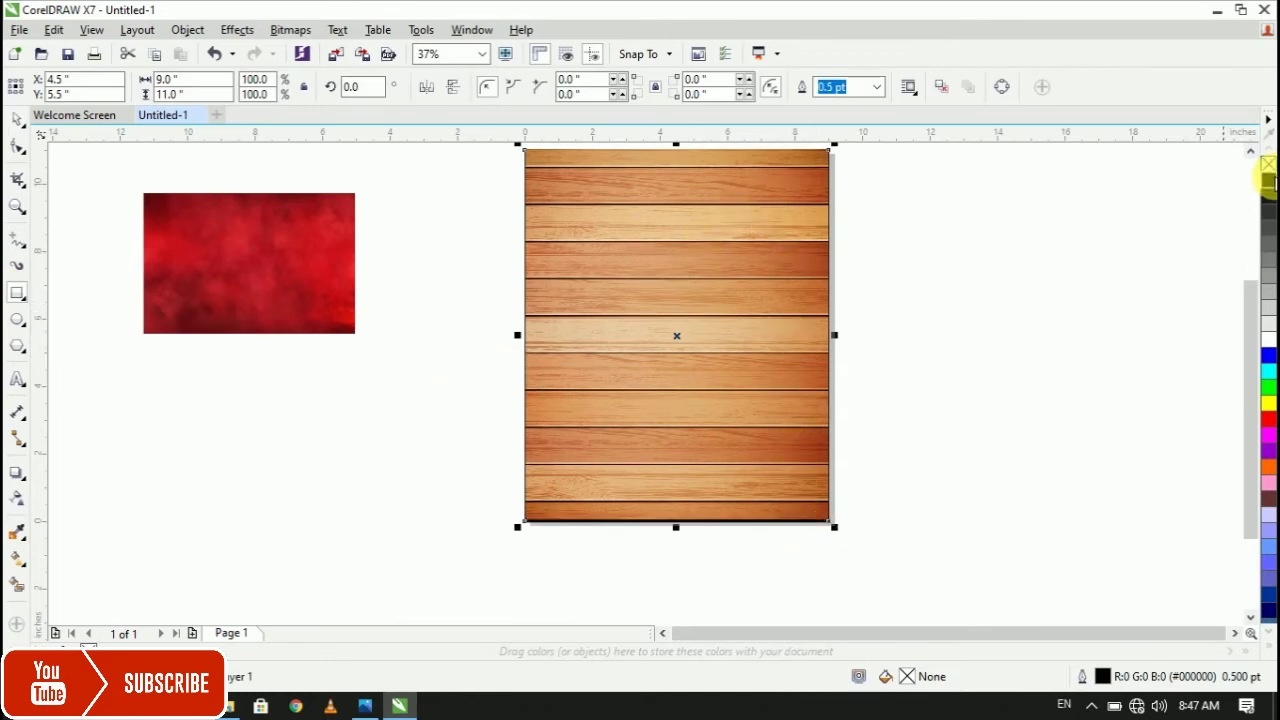
pyautogui.click(1268, 181)
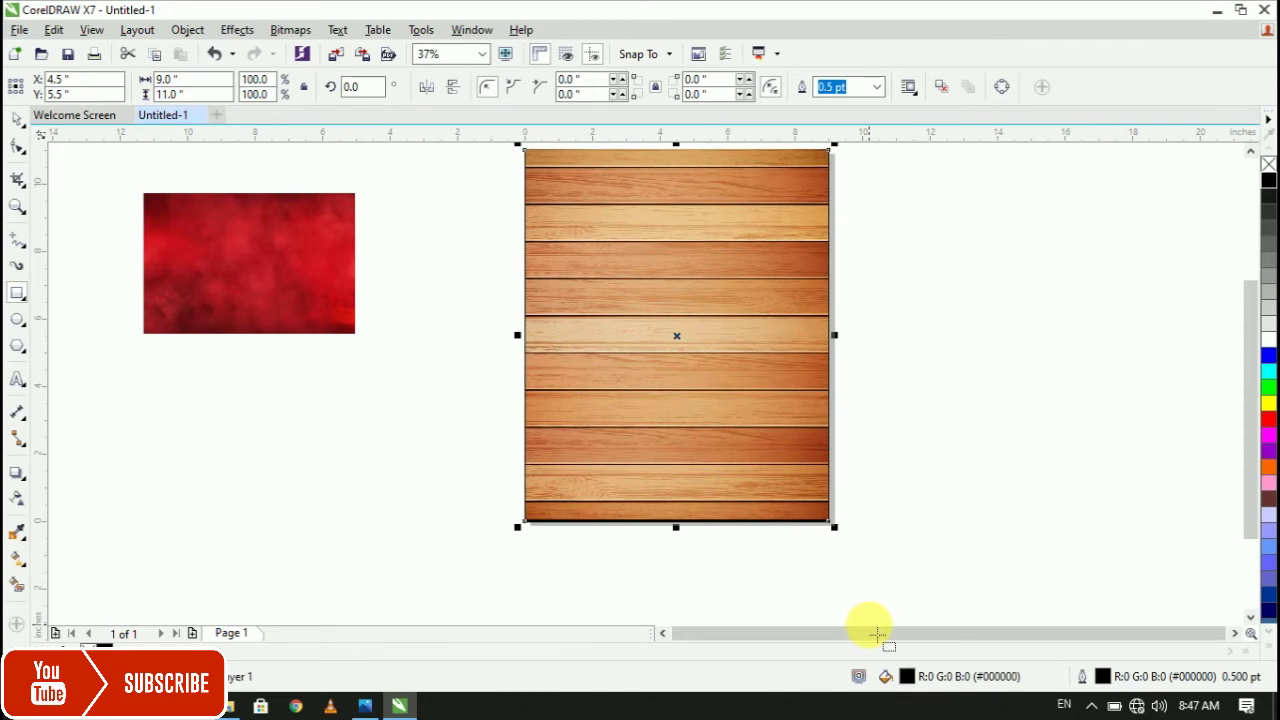
pyautogui.hotkey('ctrl', 'z')
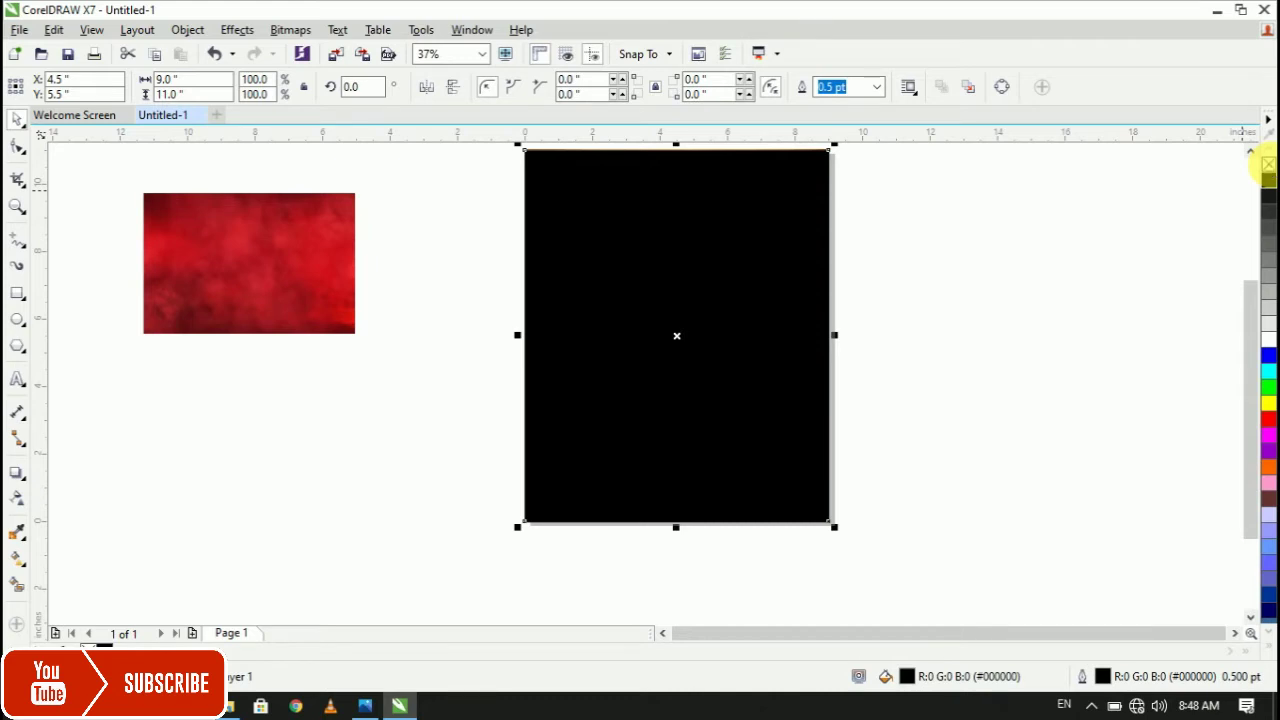
pyautogui.click(1267, 164)
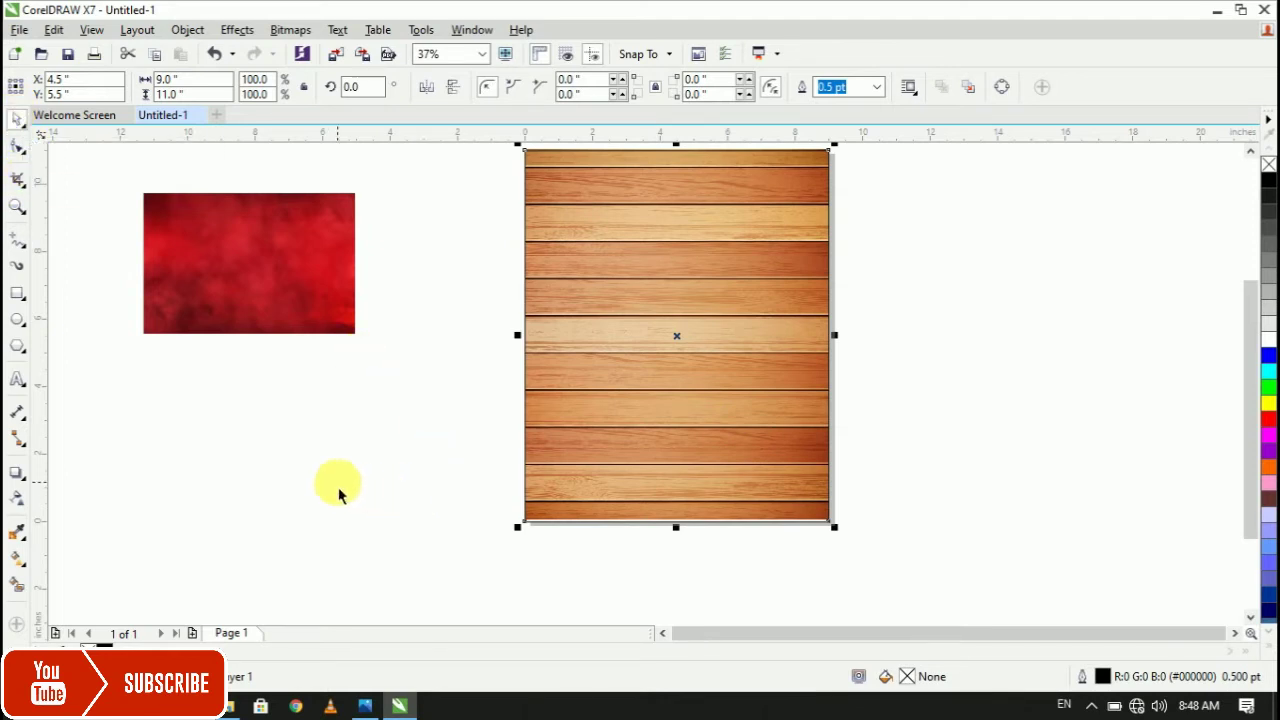
# Check the reference design NEW PROJECT.jpg in Photos, and return to CorelDRAW to select the page-sized rectangle.
pyautogui.click(235, 263)
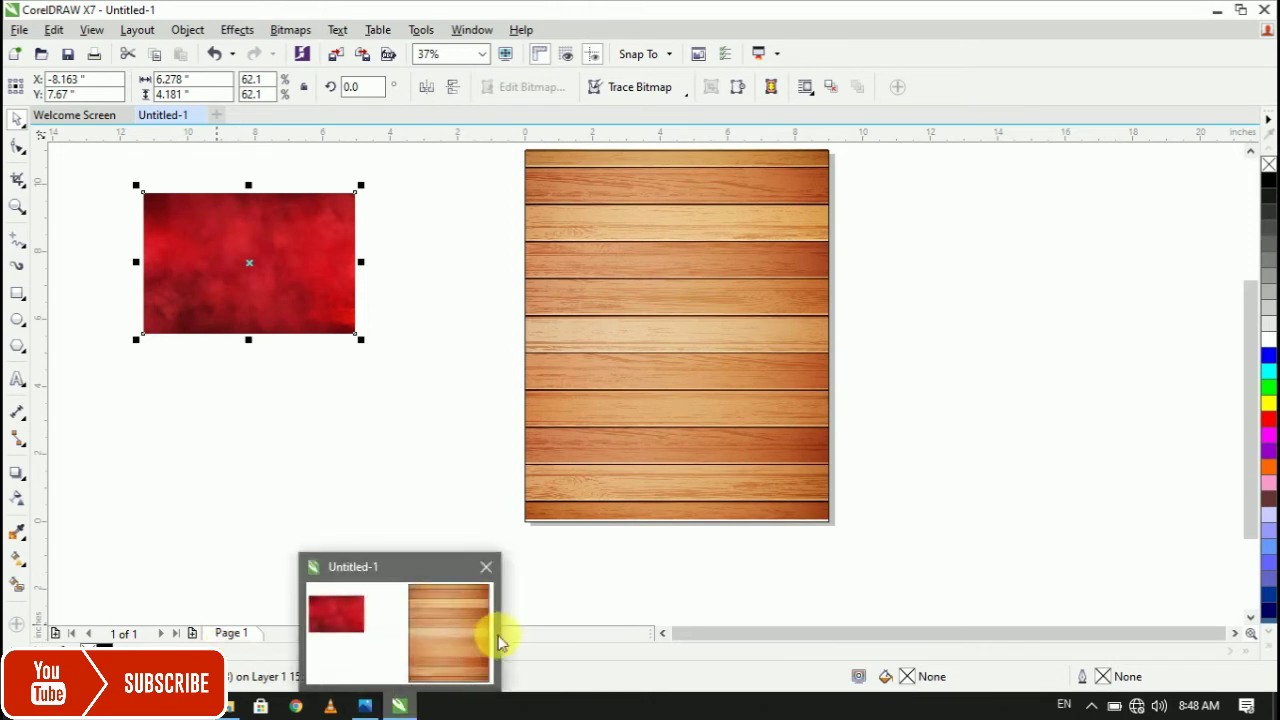
pyautogui.click(364, 702)
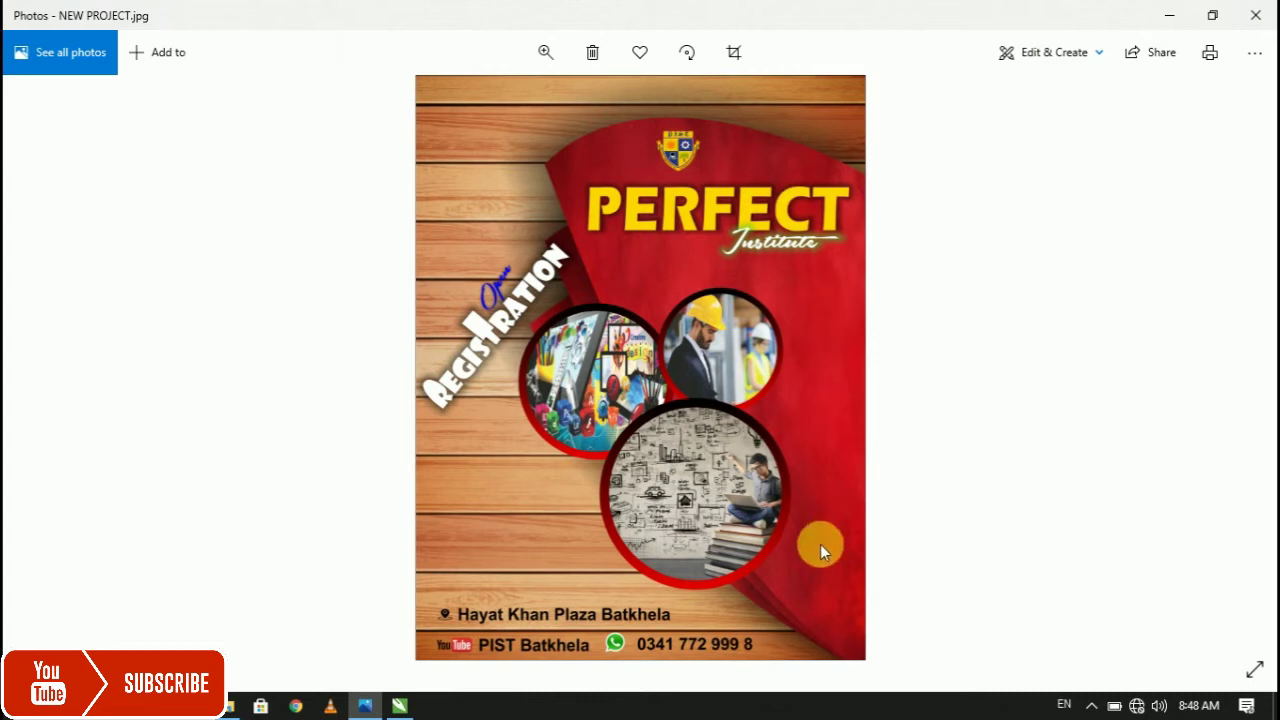
pyautogui.click(400, 706)
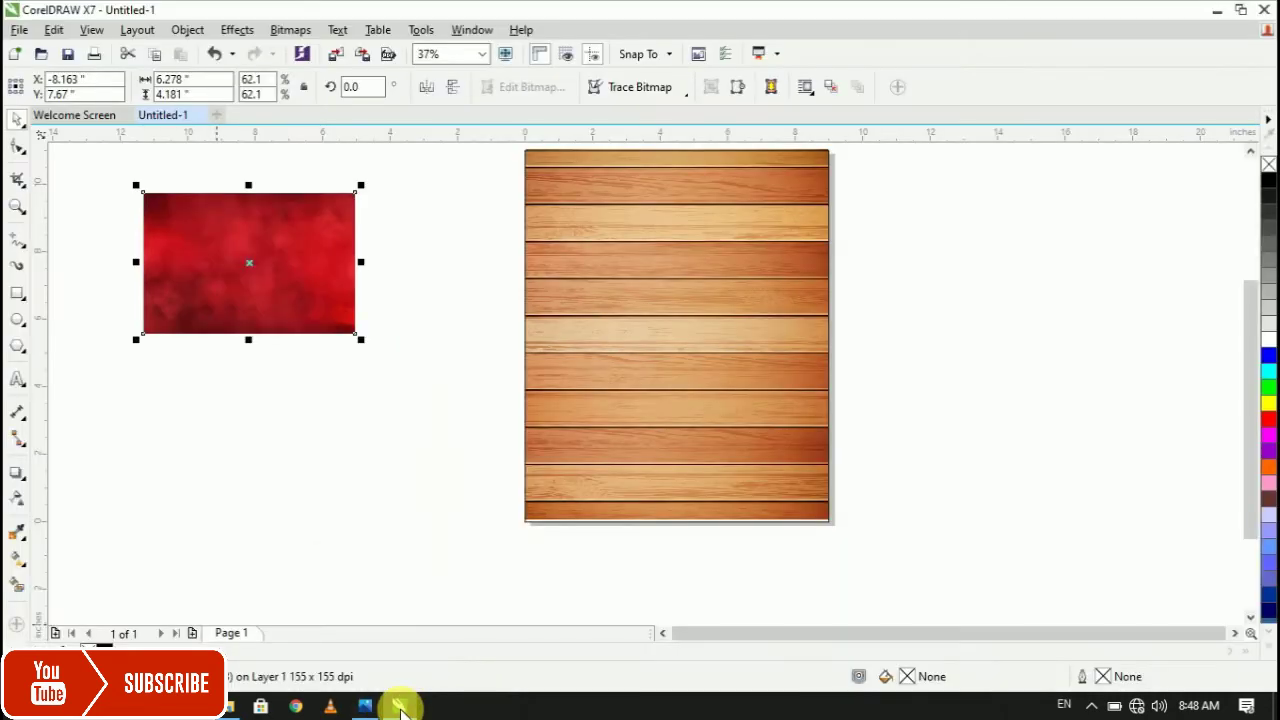
pyautogui.click(625, 310)
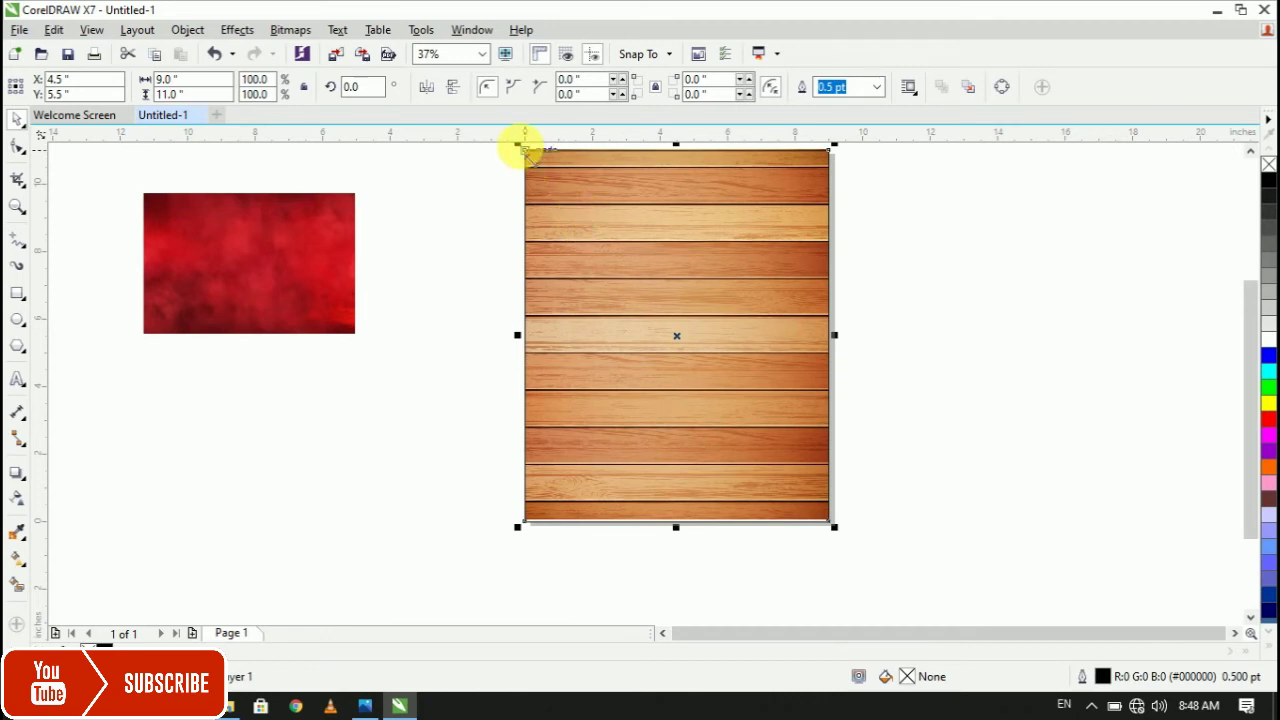
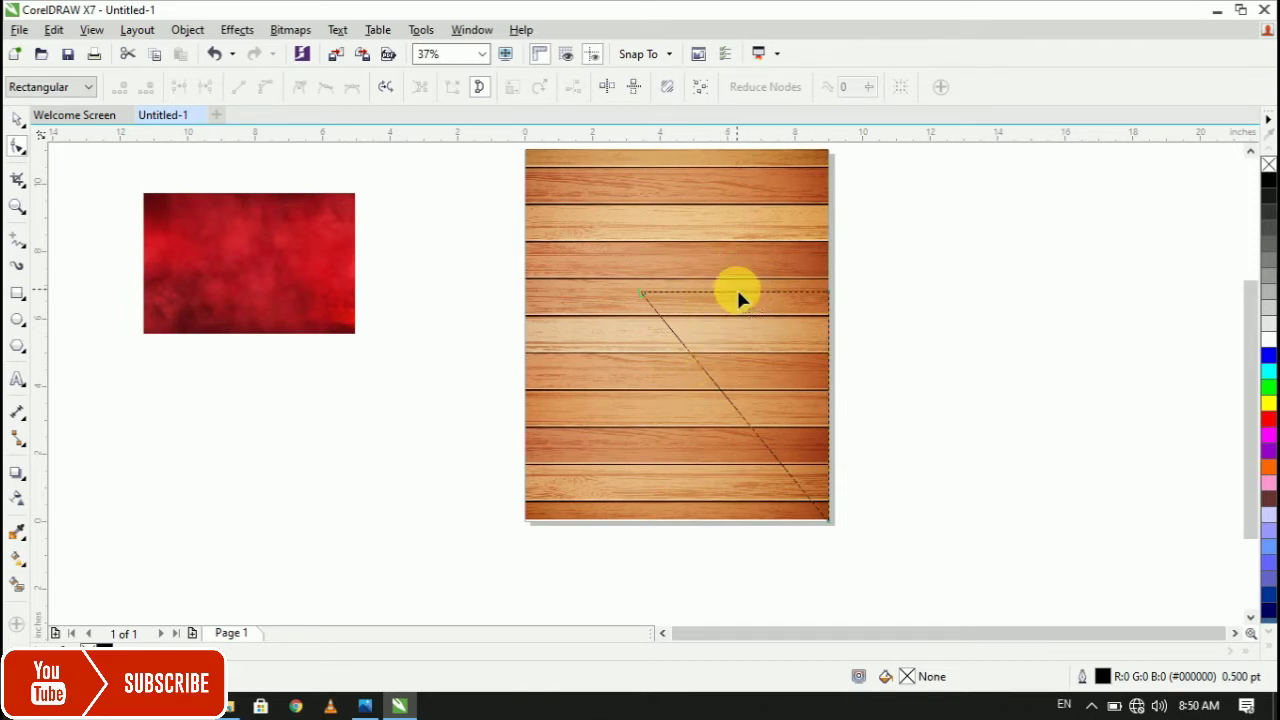
# Convert the horizontal top edge of the triangular outline to a curve and bow it slightly upward.
pyautogui.click(735, 294)
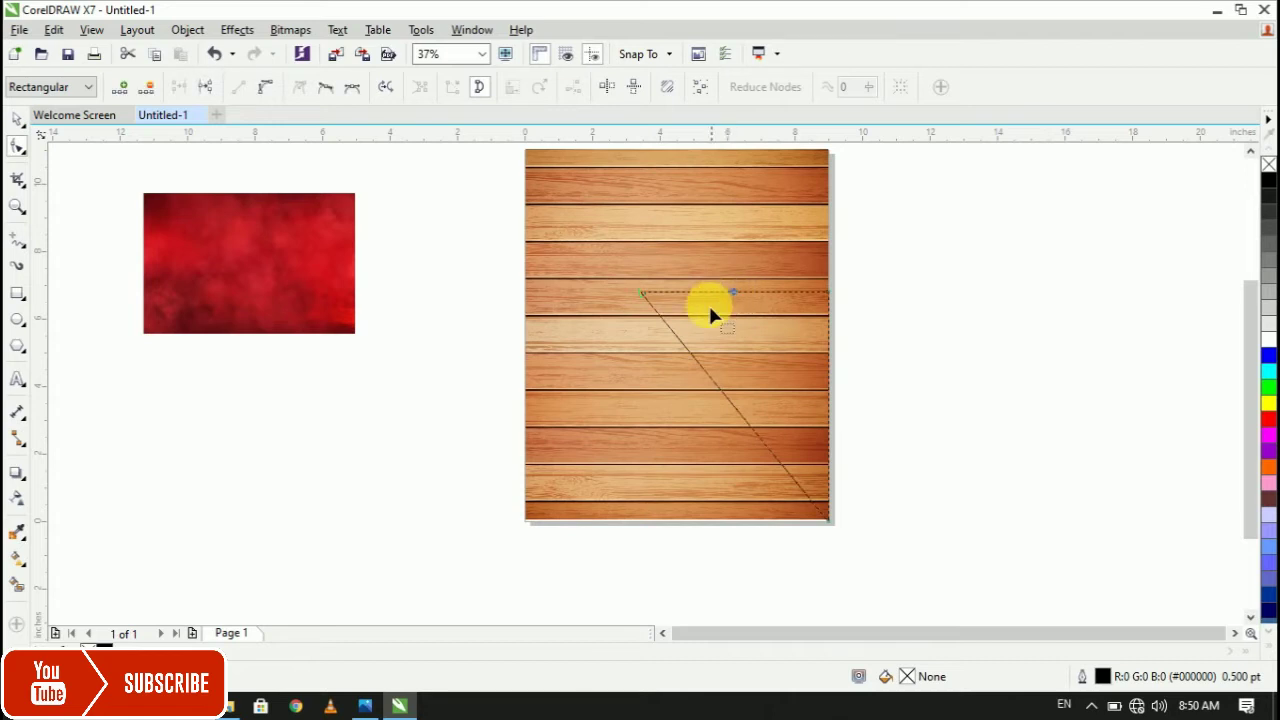
pyautogui.click(270, 92)
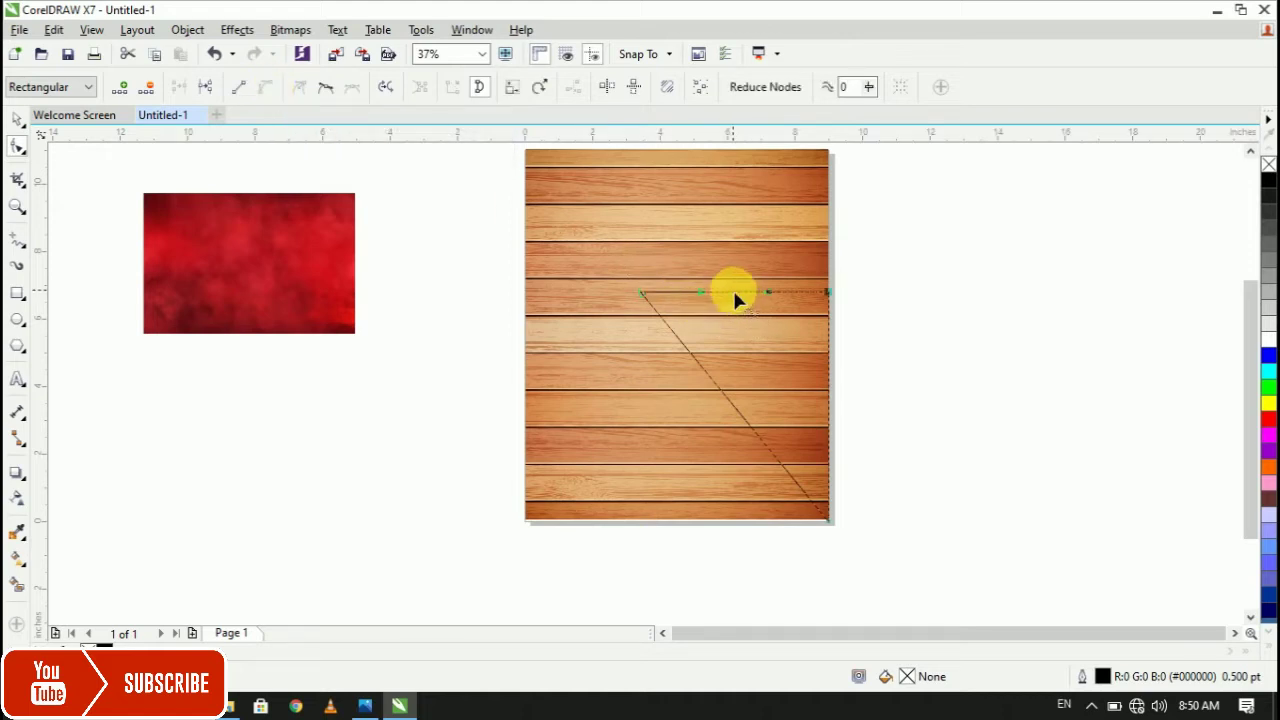
pyautogui.moveTo(735, 295); pyautogui.dragTo(734, 277)
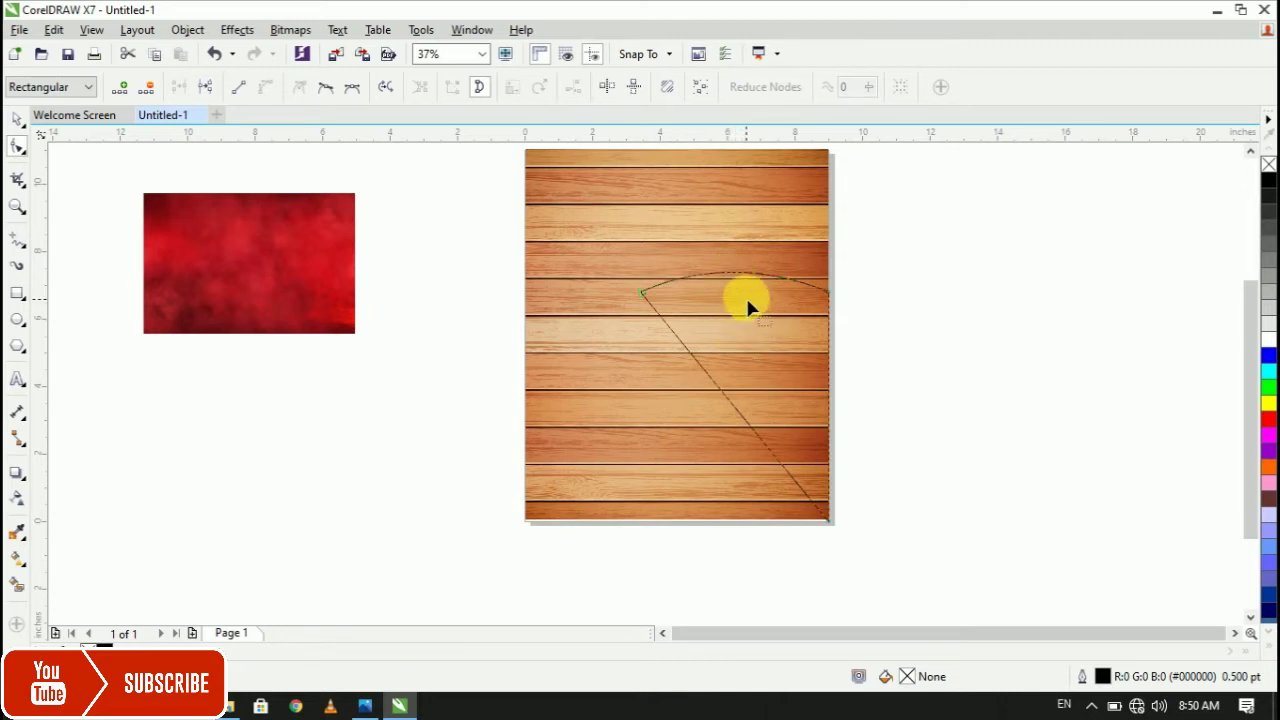
# Convert the diagonal edge of the panel outline to a curve and bow it outward toward the lower left.
pyautogui.click(718, 387)
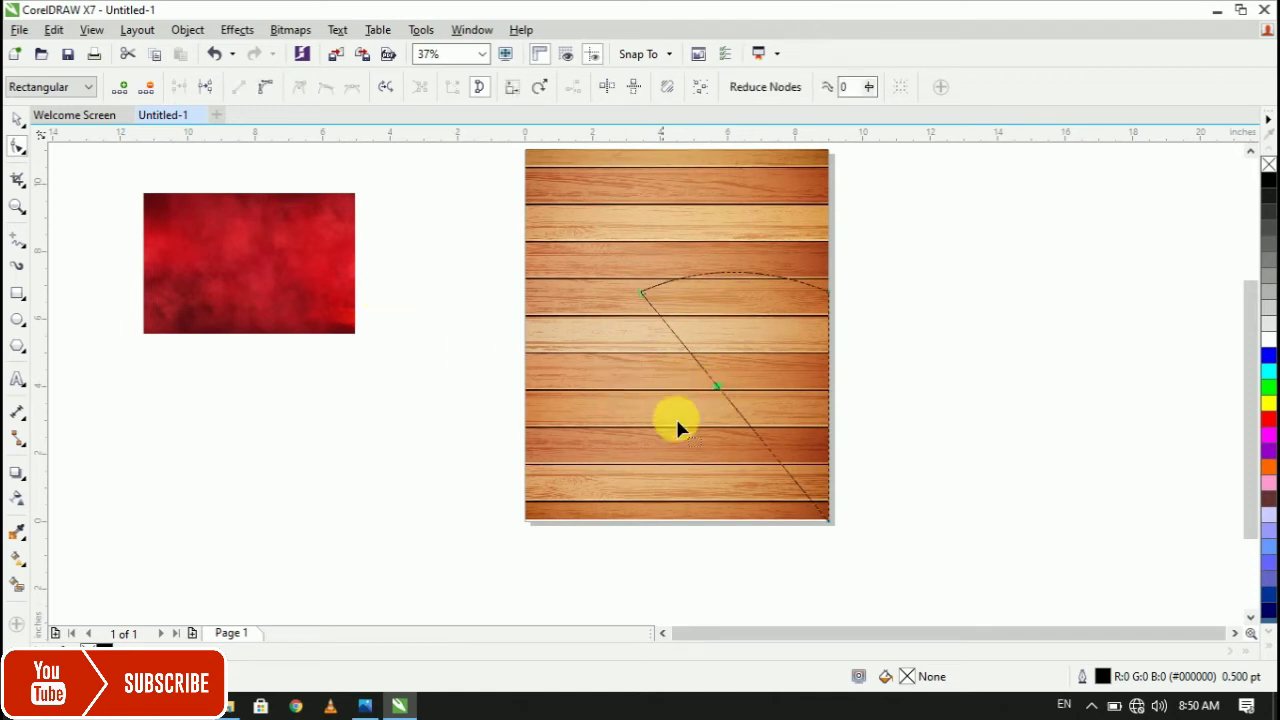
pyautogui.click(723, 395)
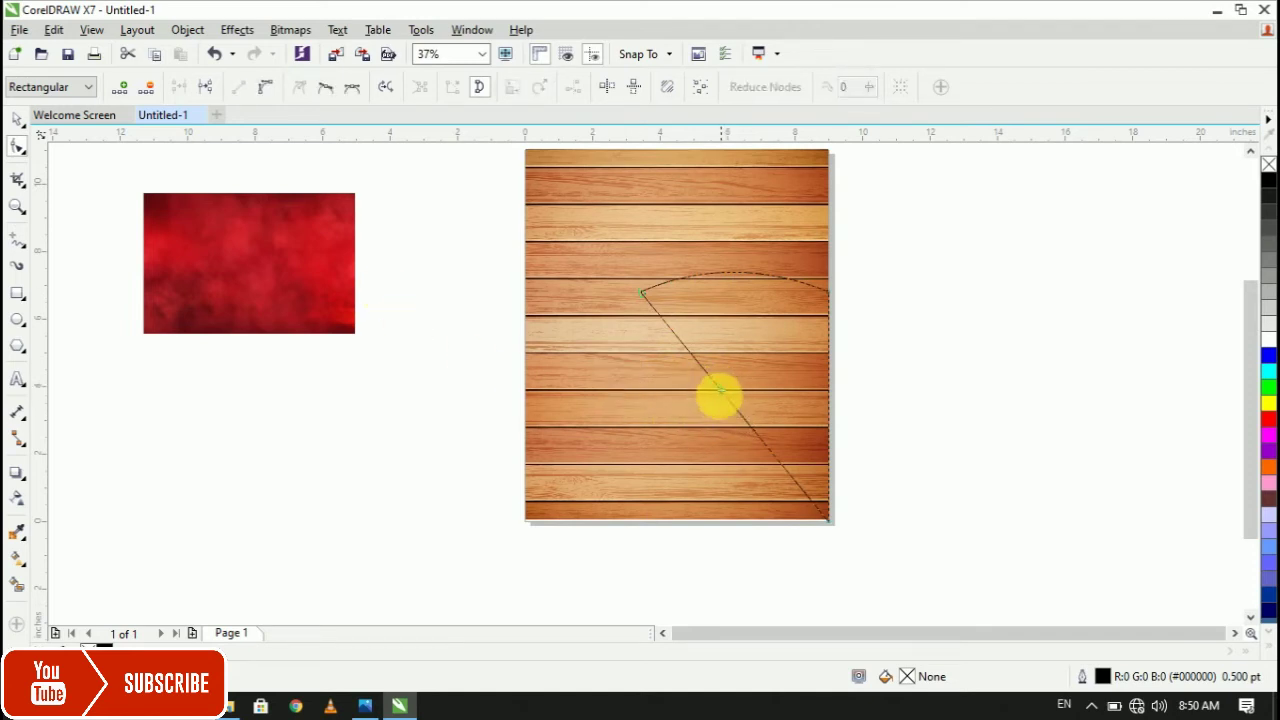
pyautogui.doubleClick(718, 388)
pyautogui.click(718, 388)
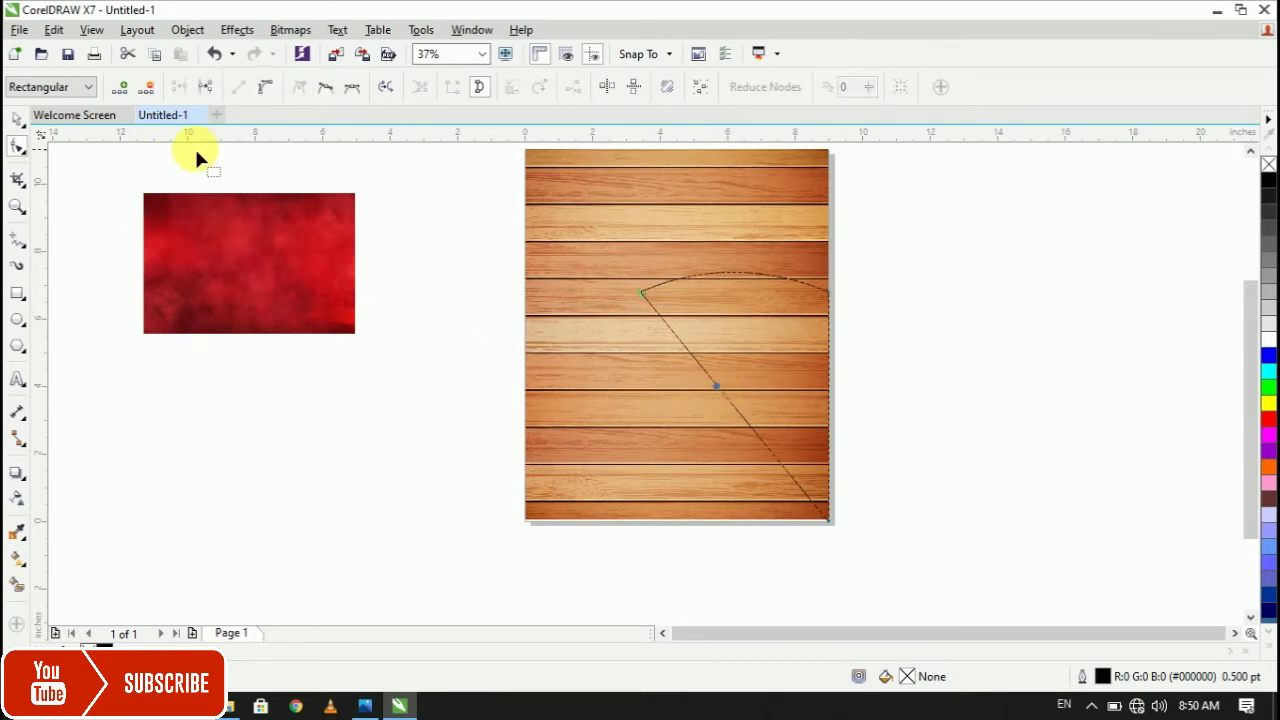
pyautogui.click(266, 88)
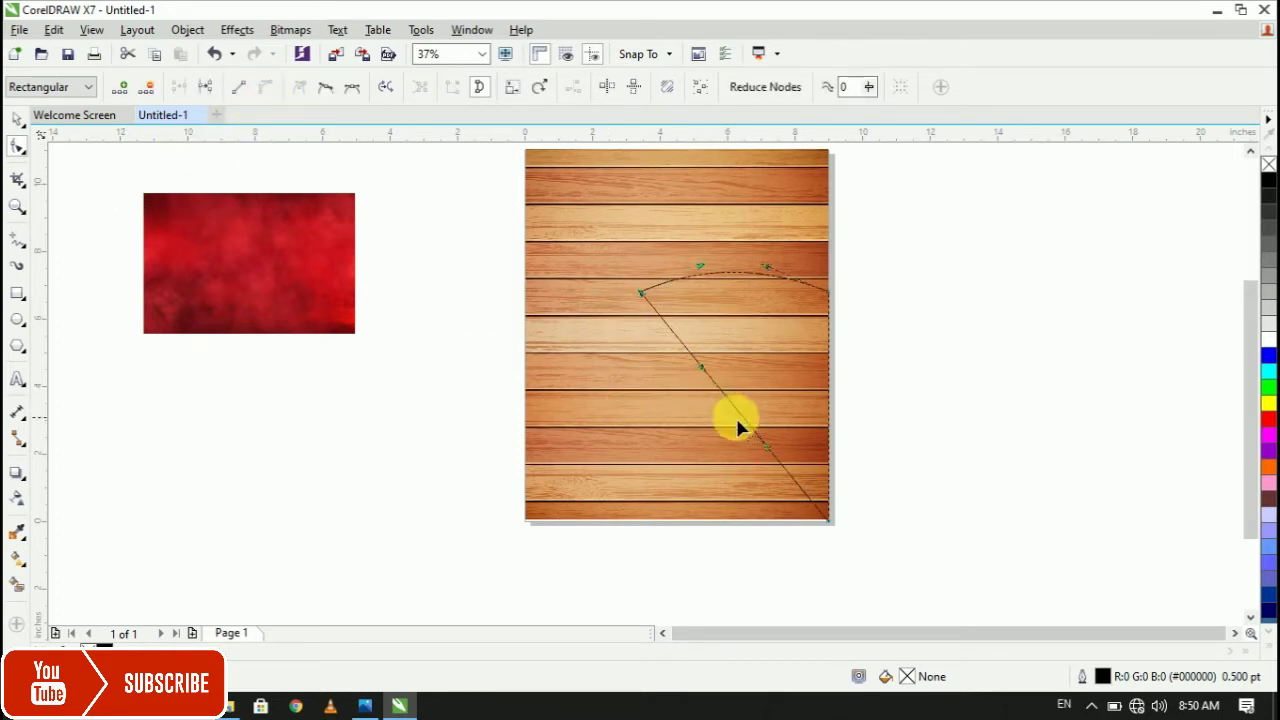
pyautogui.moveTo(735, 415); pyautogui.dragTo(707, 428)
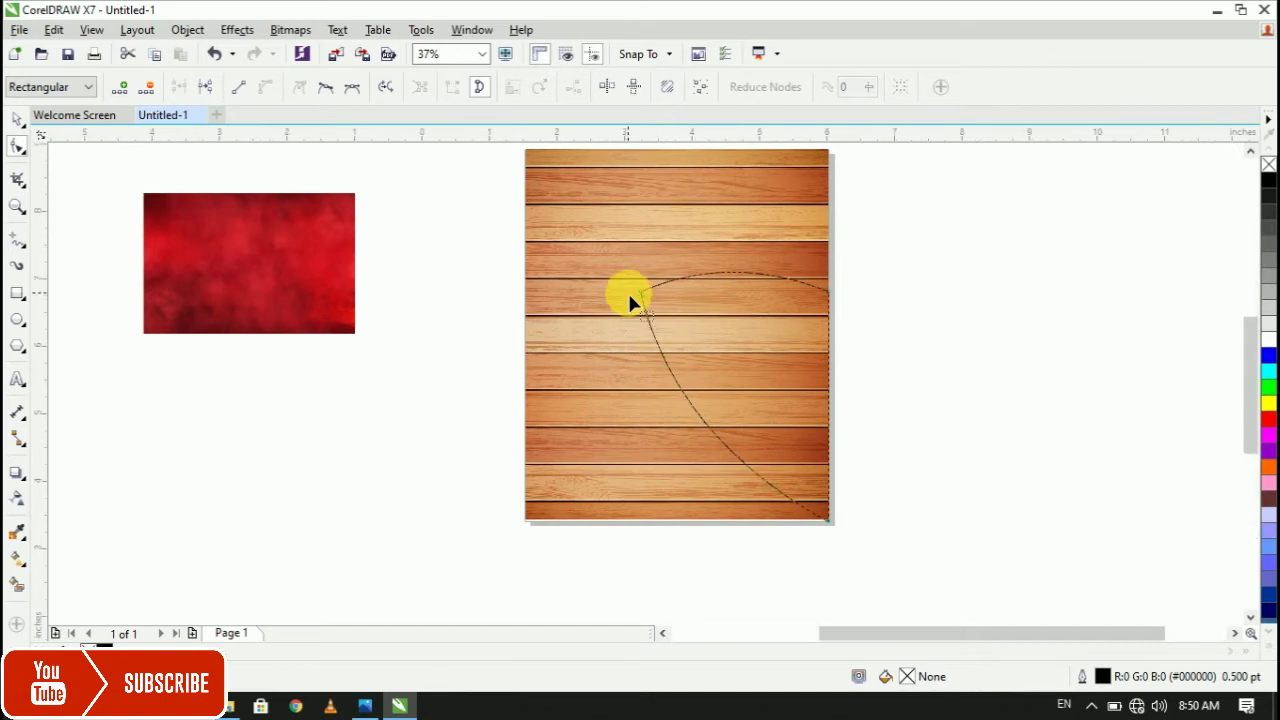
# Reshape the panel's arched top edge at its left node so that it rises steeply into a rounded upper-left shoulder.
pyautogui.scroll(3, 630, 302)
pyautogui.moveTo(678, 291); pyautogui.dragTo(688, 299)
pyautogui.scroll(-2, 688, 299)
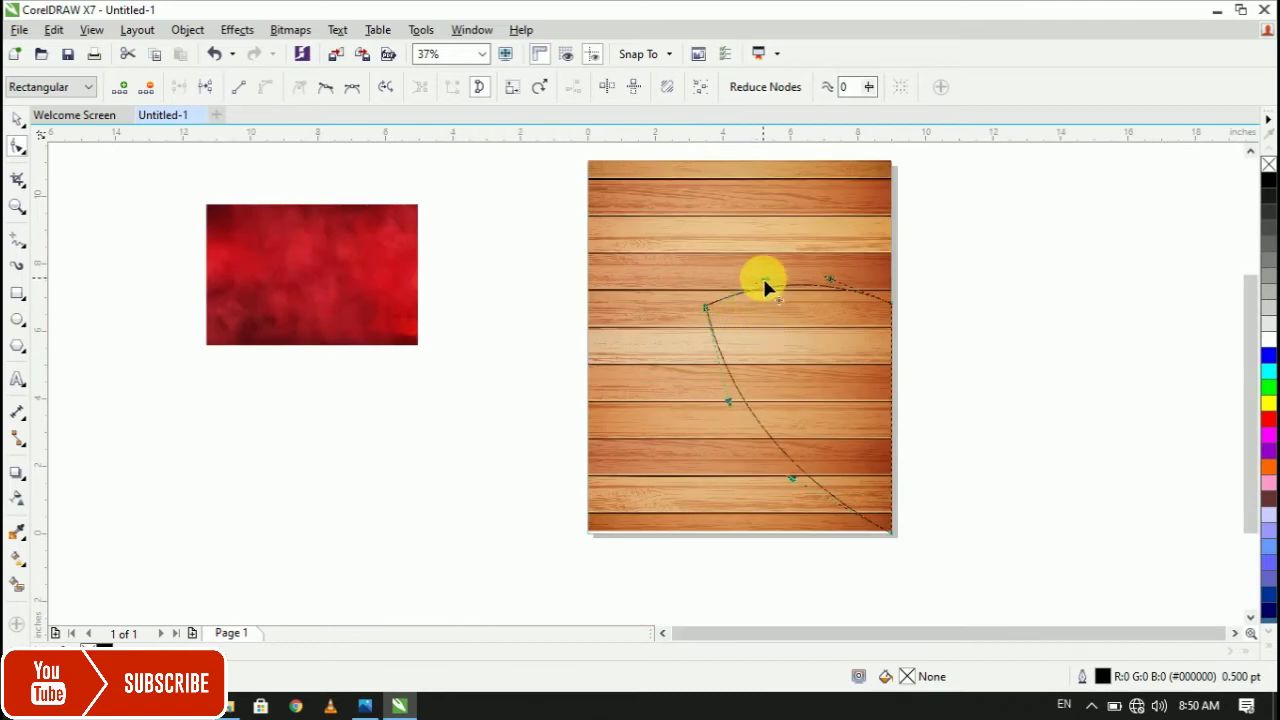
pyautogui.scroll(2, 765, 285)
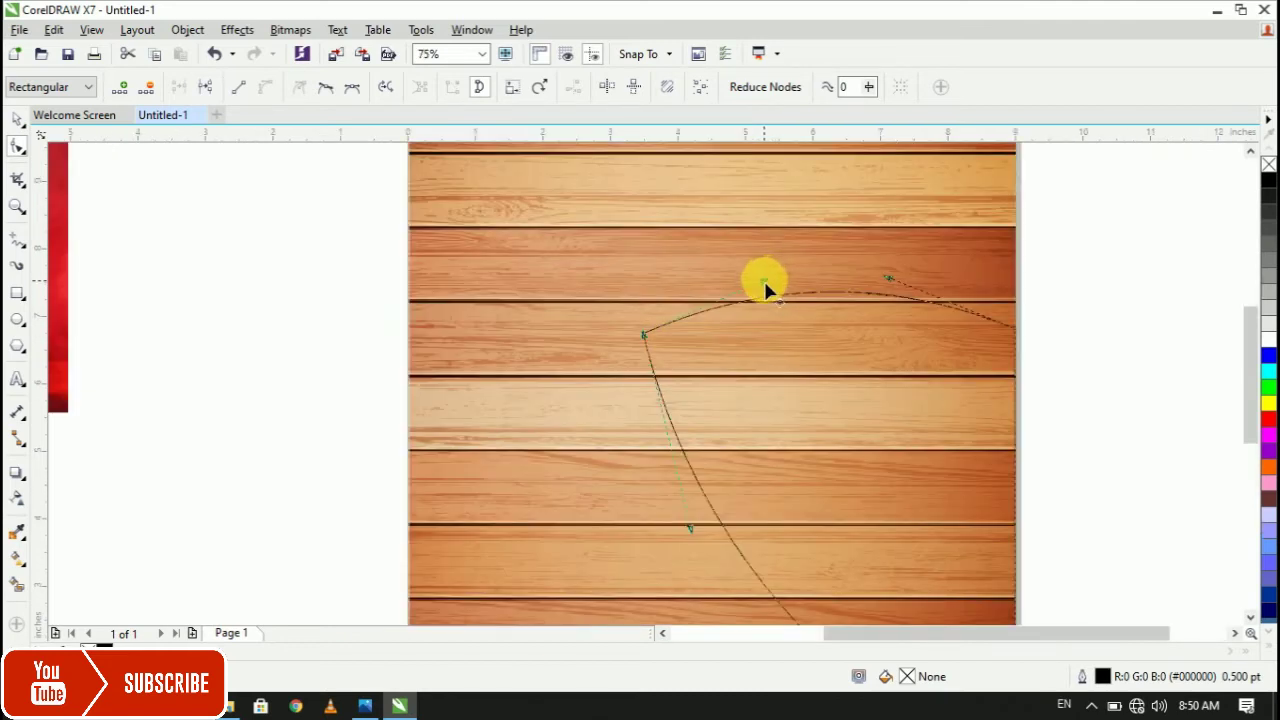
pyautogui.moveTo(765, 284); pyautogui.dragTo(731, 238)
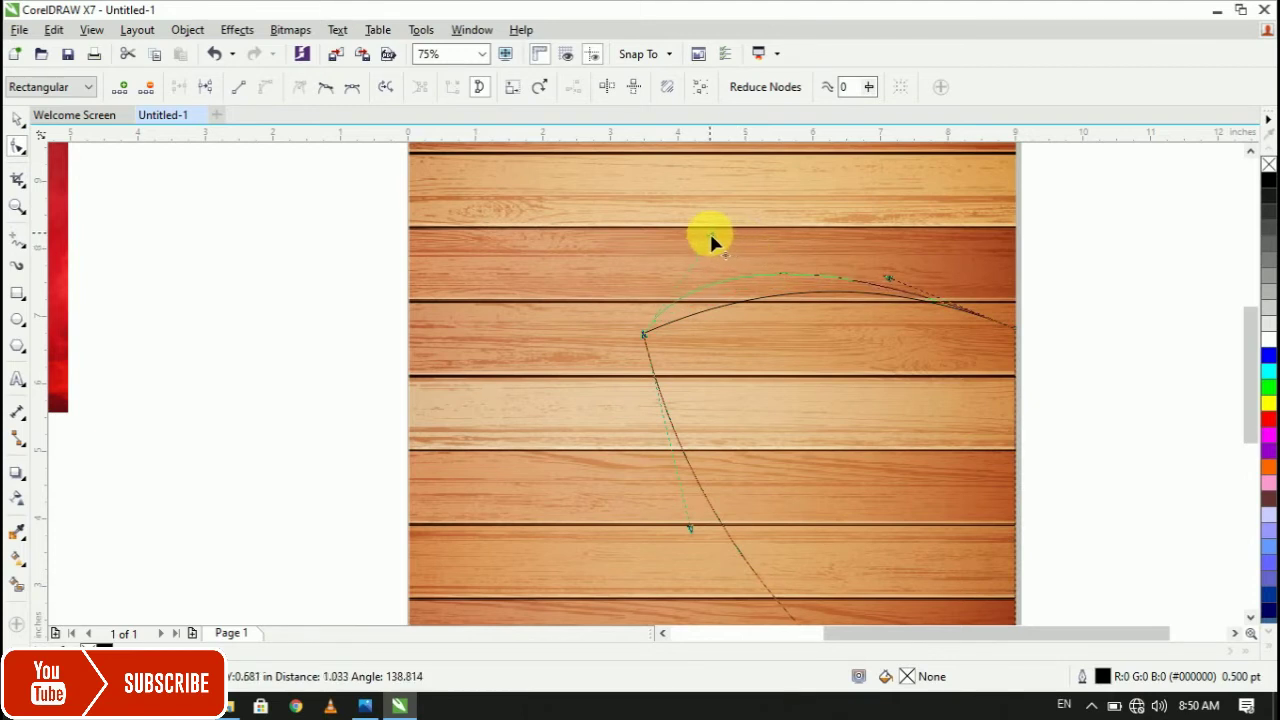
pyautogui.moveTo(688, 231); pyautogui.dragTo(688, 231)
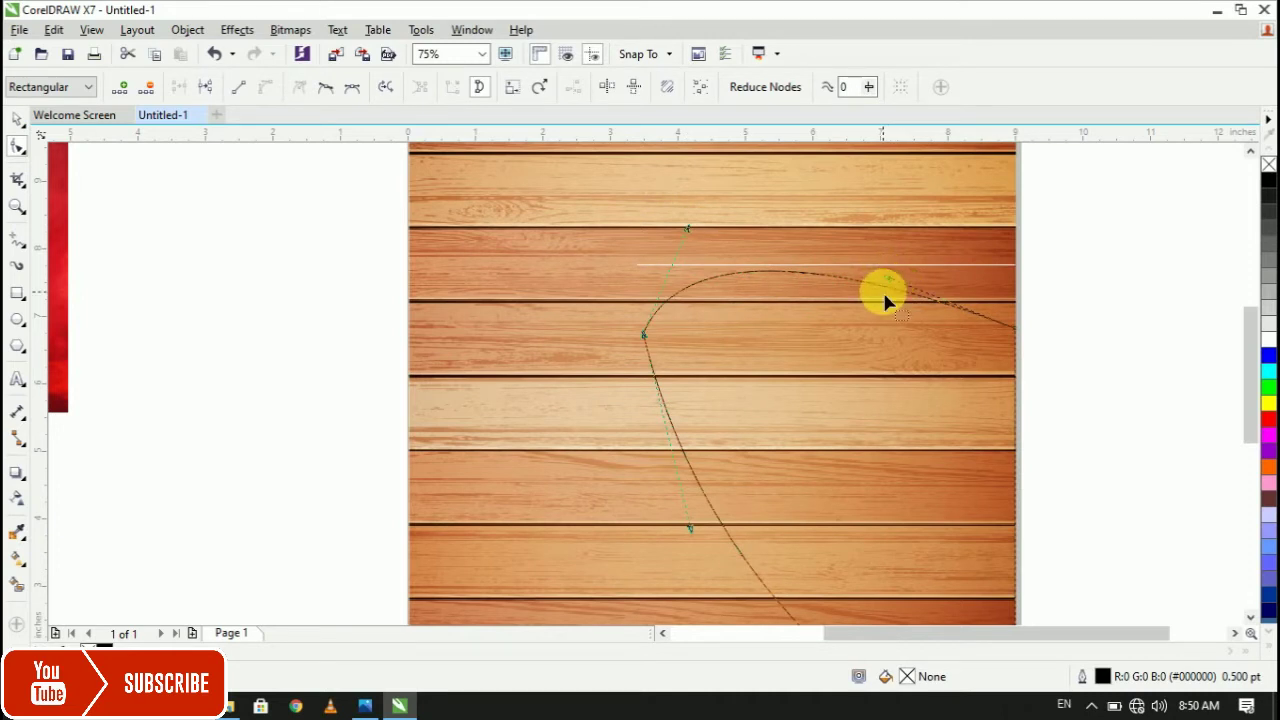
pyautogui.scroll(-2, 886, 273)
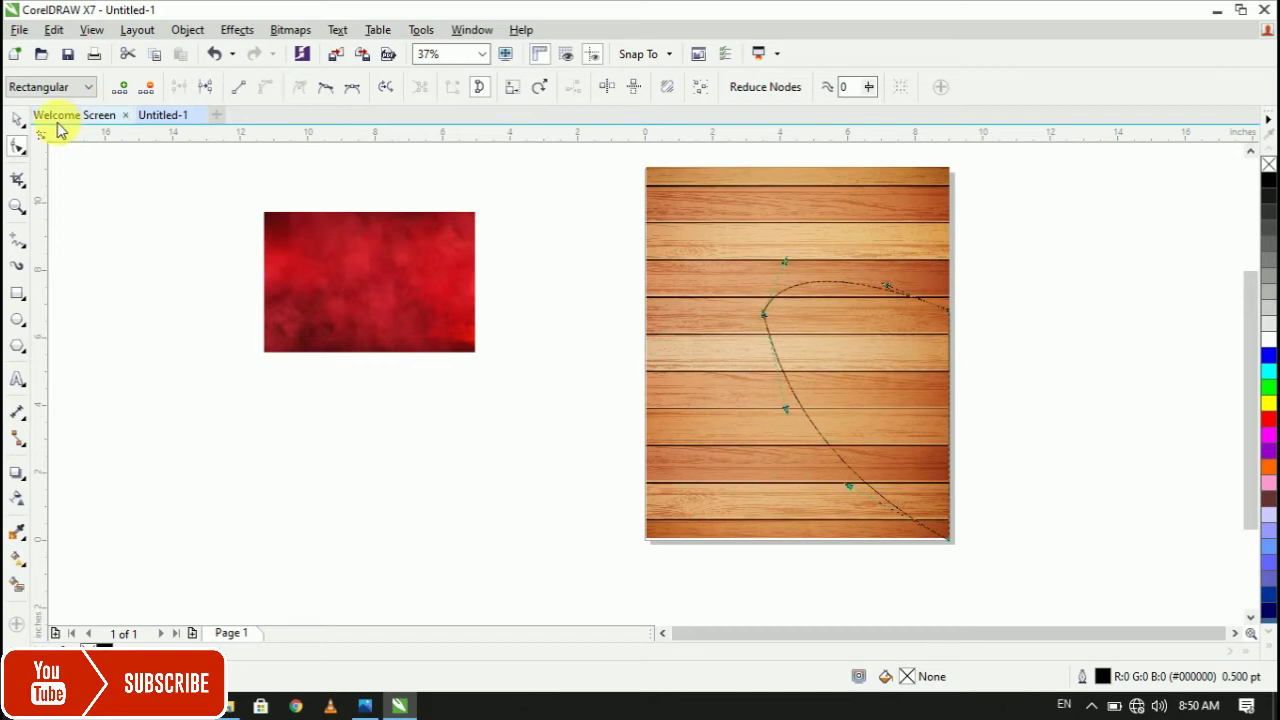
# Rotate the red texture image beside the page by 90 degrees.
pyautogui.click(17, 118)
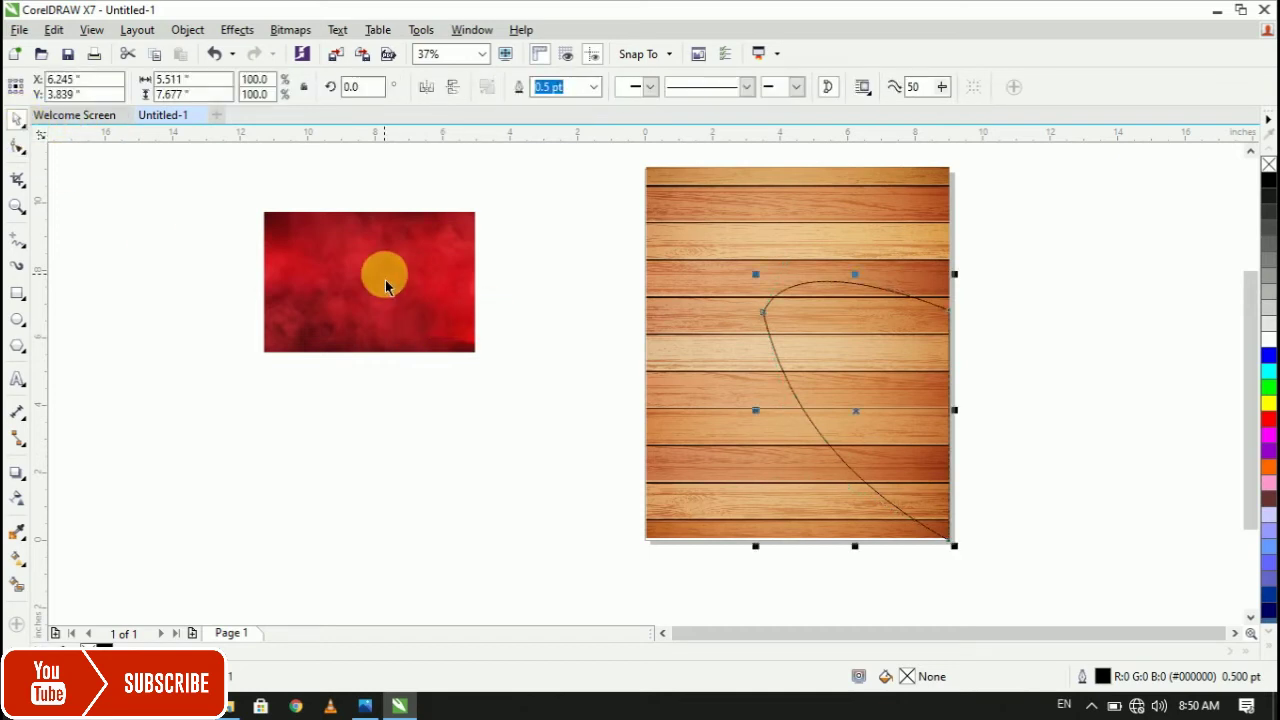
pyautogui.click(386, 278)
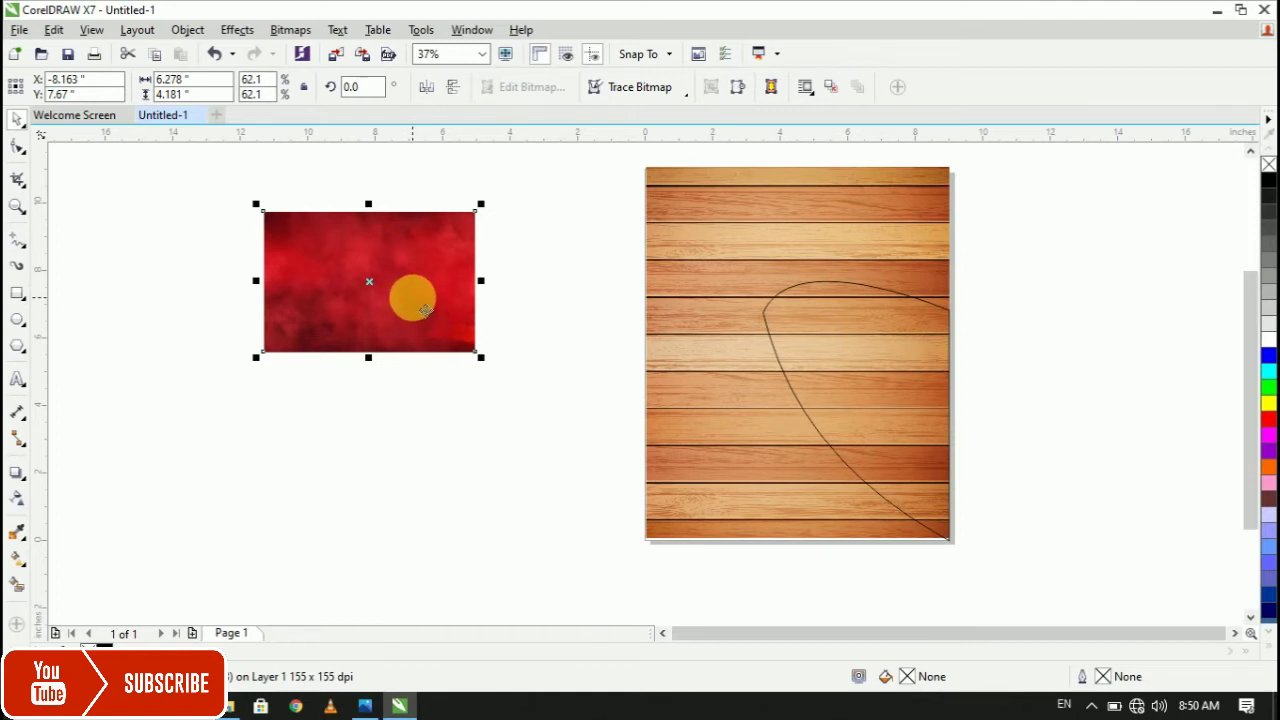
pyautogui.click(362, 86)
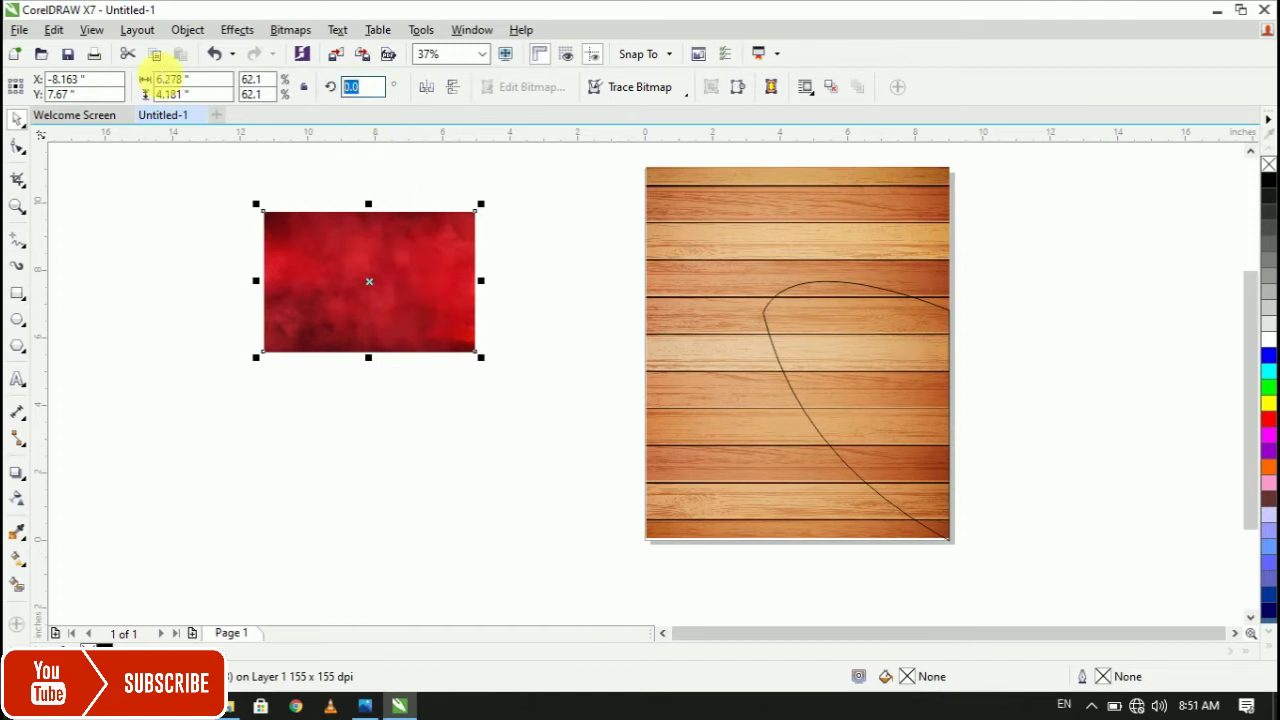
pyautogui.write('90')
pyautogui.press('Return')
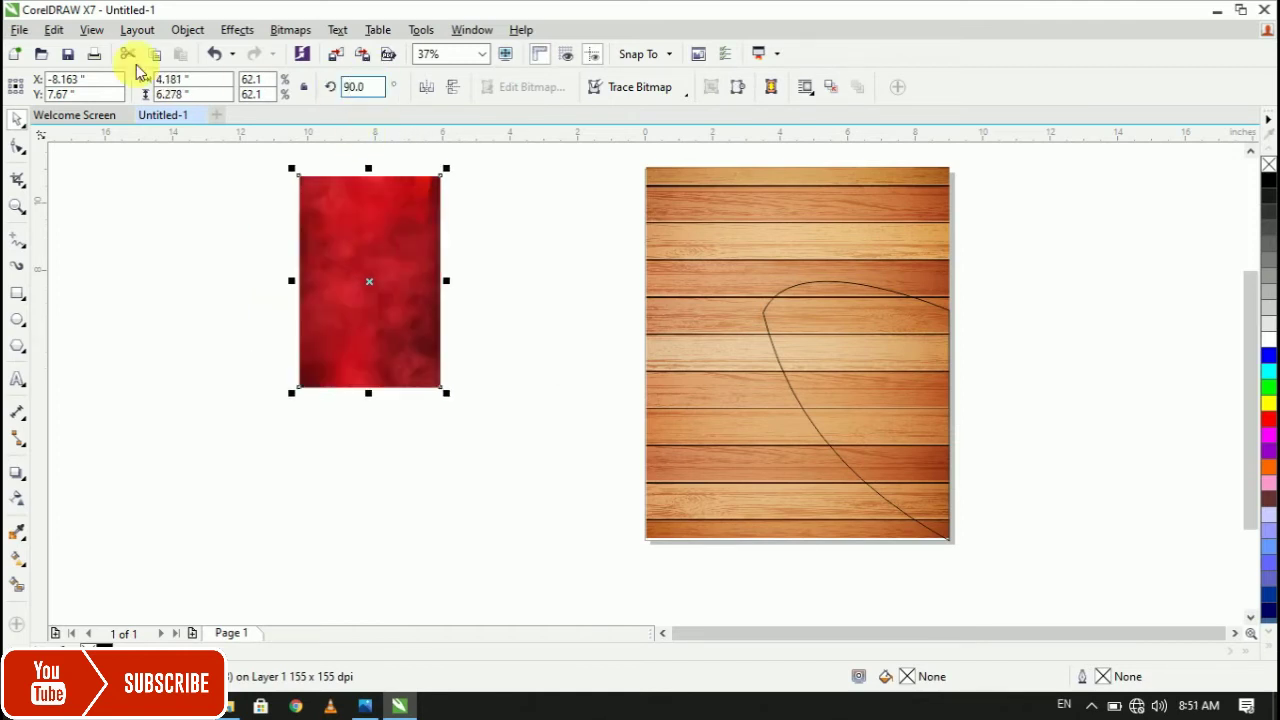
# Move the red texture onto the page in front of the wood background and enlarge it to about 4.97 by 7.46 in.
pyautogui.moveTo(368, 258); pyautogui.dragTo(784, 367)
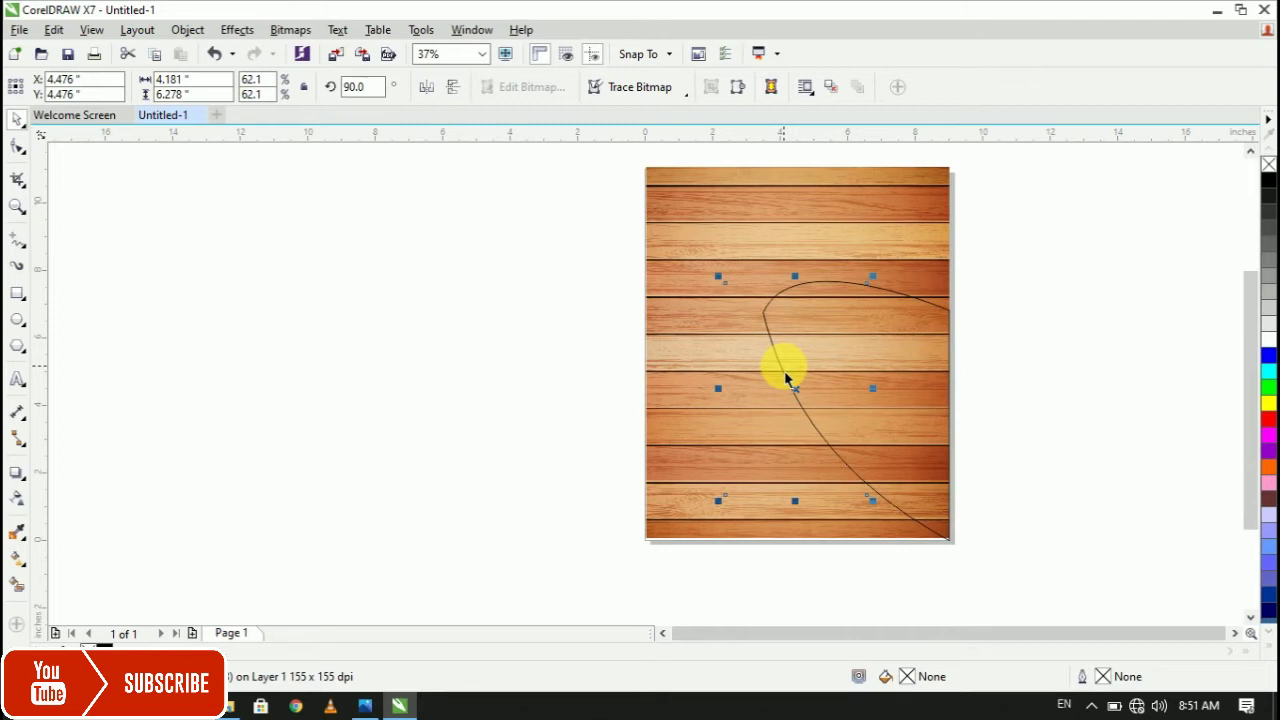
pyautogui.hotkey('ctrl', 'pageup')
pyautogui.hotkey('ctrl', 'pageup')
pyautogui.moveTo(795, 383)
pyautogui.mouseDown()
pyautogui.moveTo(801, 363)
pyautogui.moveTo(790, 365)
pyautogui.mouseUp()
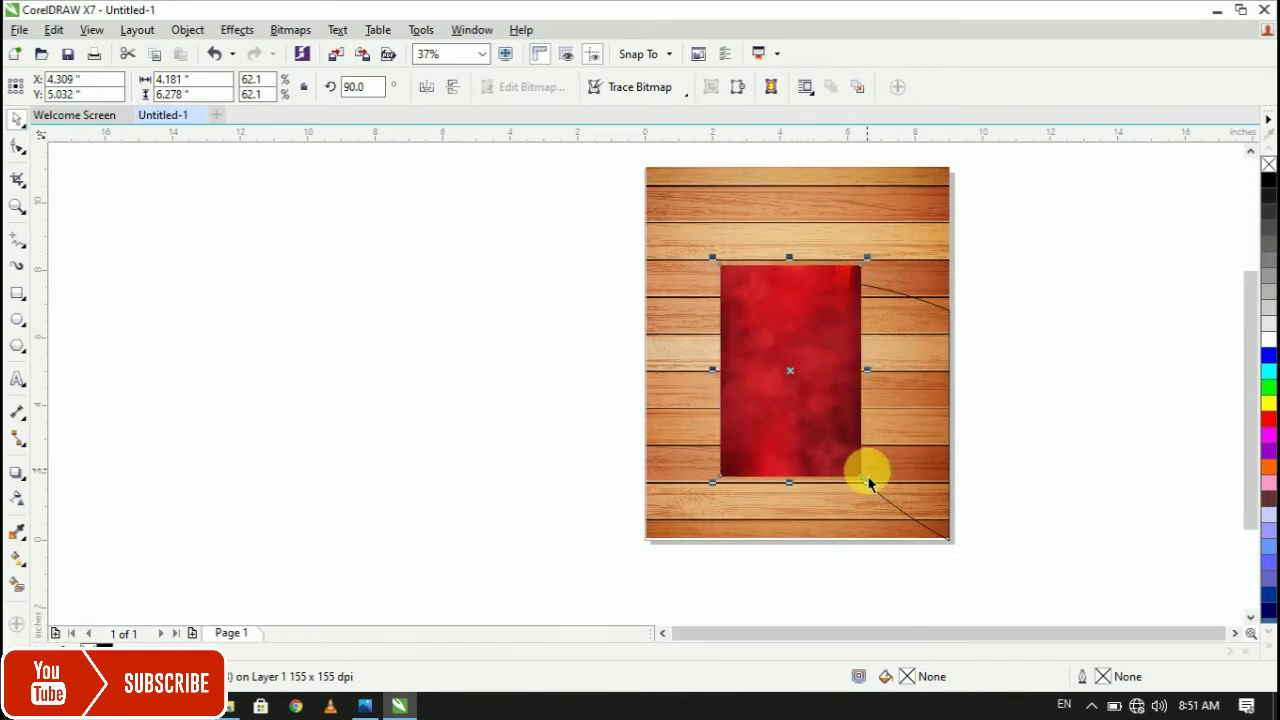
pyautogui.moveTo(868, 484); pyautogui.dragTo(890, 521)
pyautogui.moveTo(834, 434)
pyautogui.mouseDown()
pyautogui.moveTo(837, 458)
pyautogui.moveTo(850, 455)
pyautogui.moveTo(849, 434)
pyautogui.mouseUp()
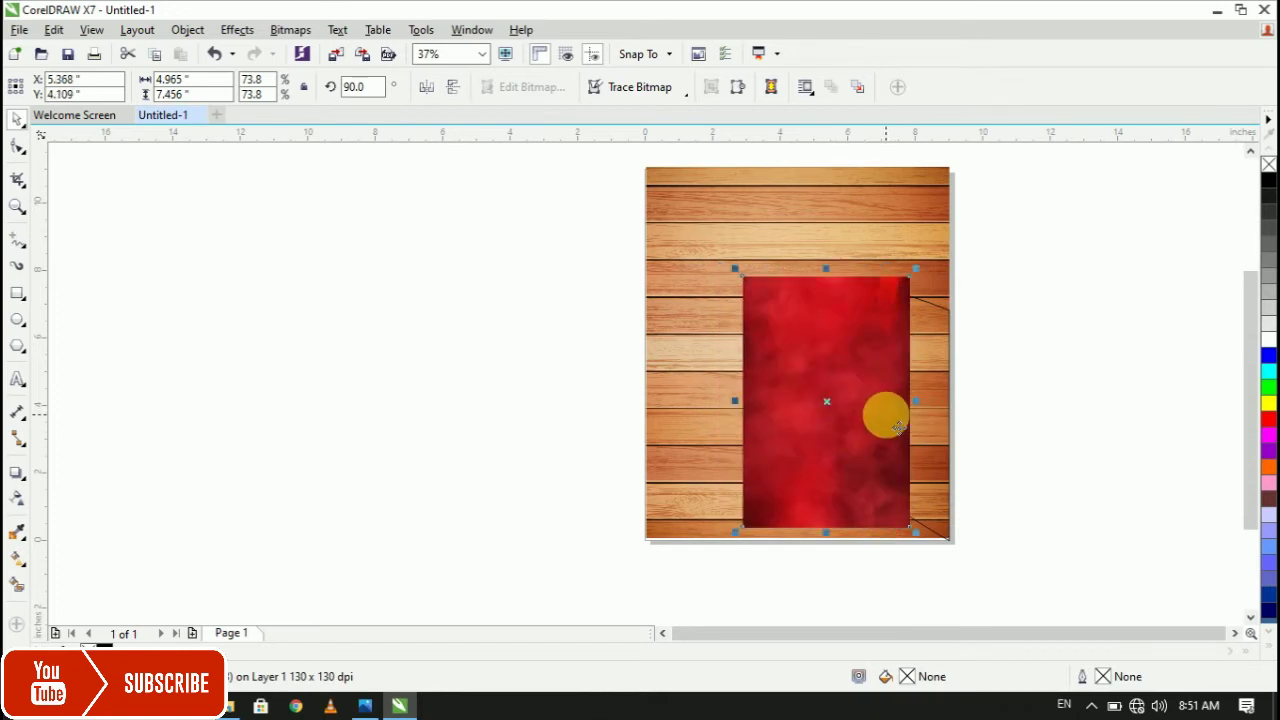
# Position the red texture over the left part of the curved panel outline and PowerClip it inside that outline.
pyautogui.rightClick(886, 413)
pyautogui.click(826, 381)
pyautogui.moveTo(826, 381); pyautogui.dragTo(742, 385)
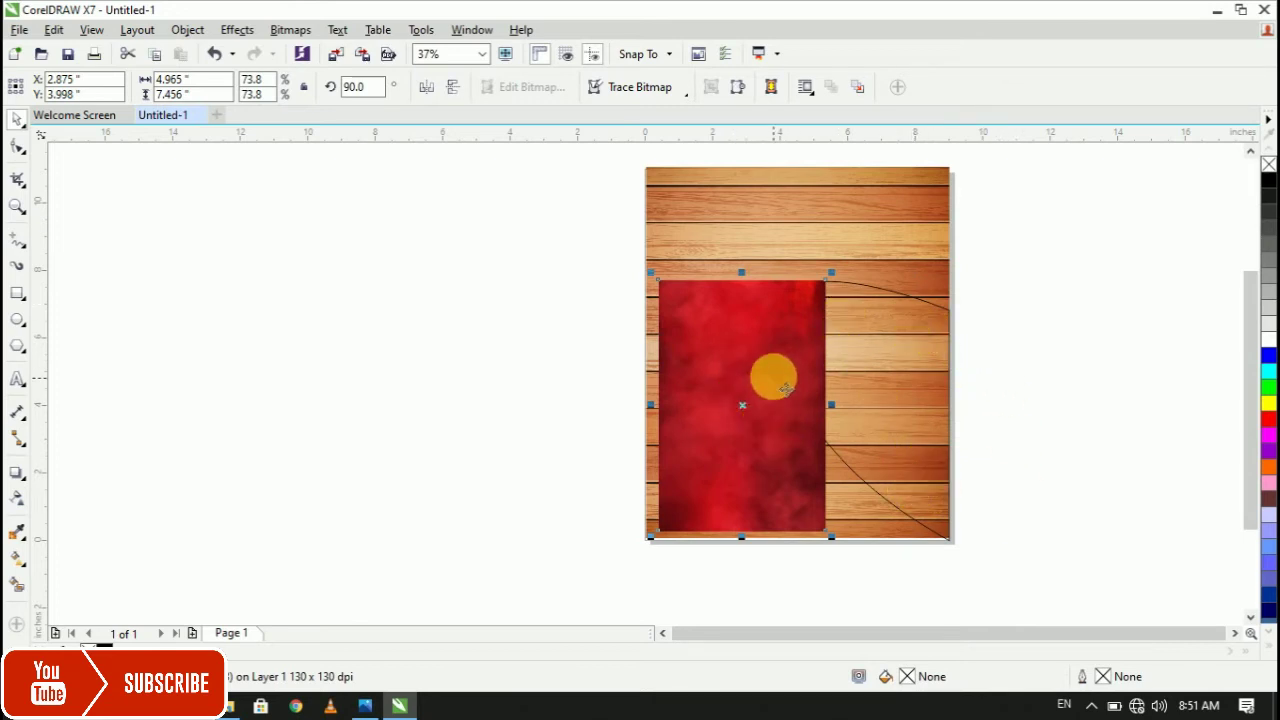
pyautogui.rightClick(786, 390)
pyautogui.moveTo(744, 375); pyautogui.dragTo(808, 352)
pyautogui.rightClick(806, 350)
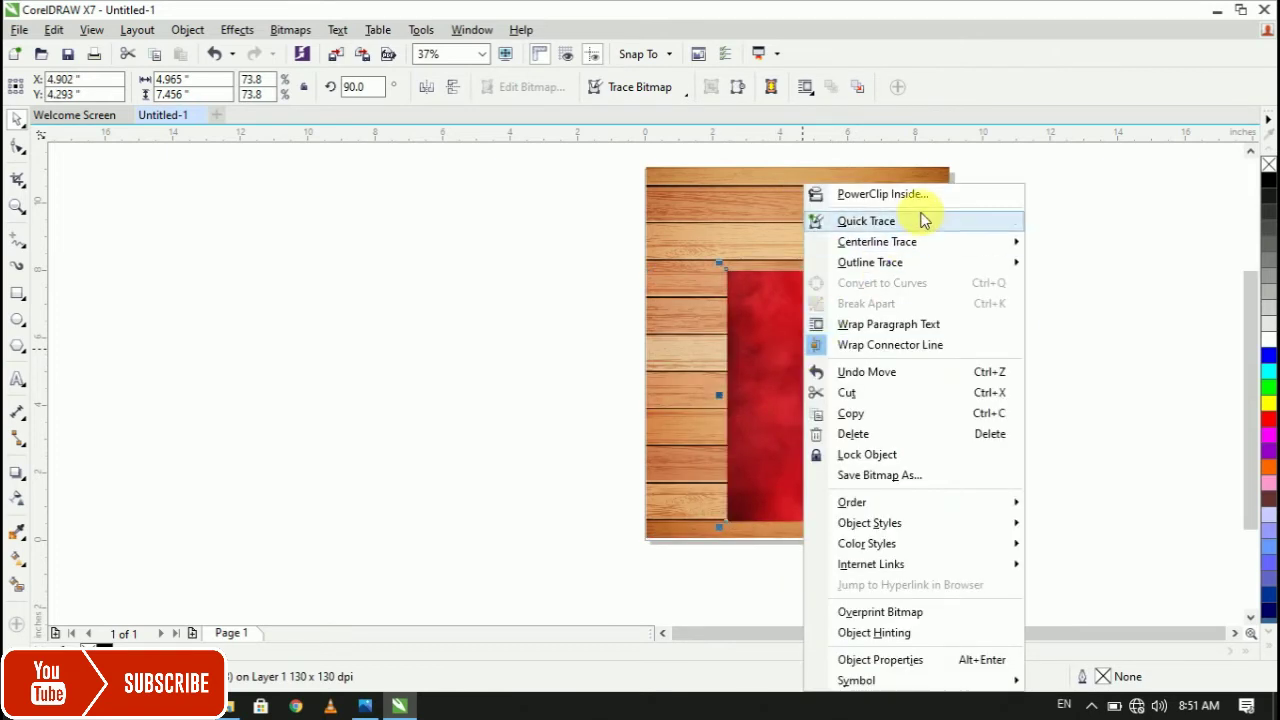
pyautogui.click(910, 194)
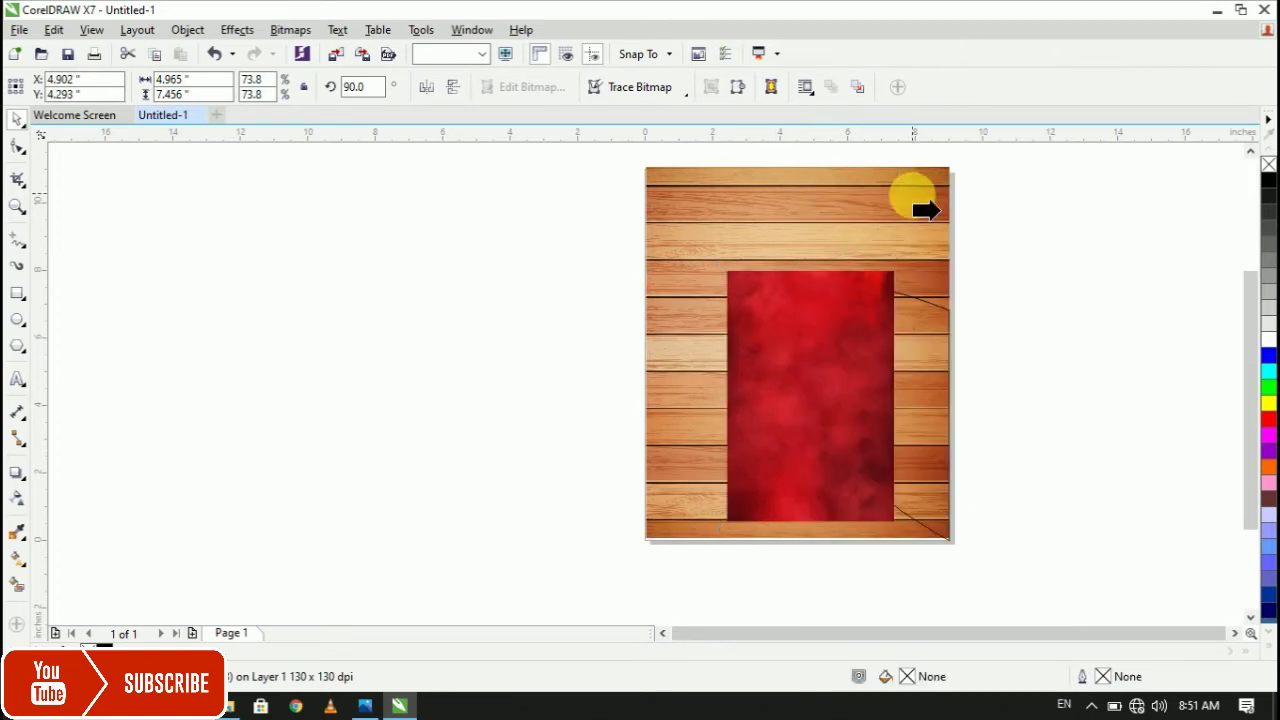
pyautogui.click(932, 400)
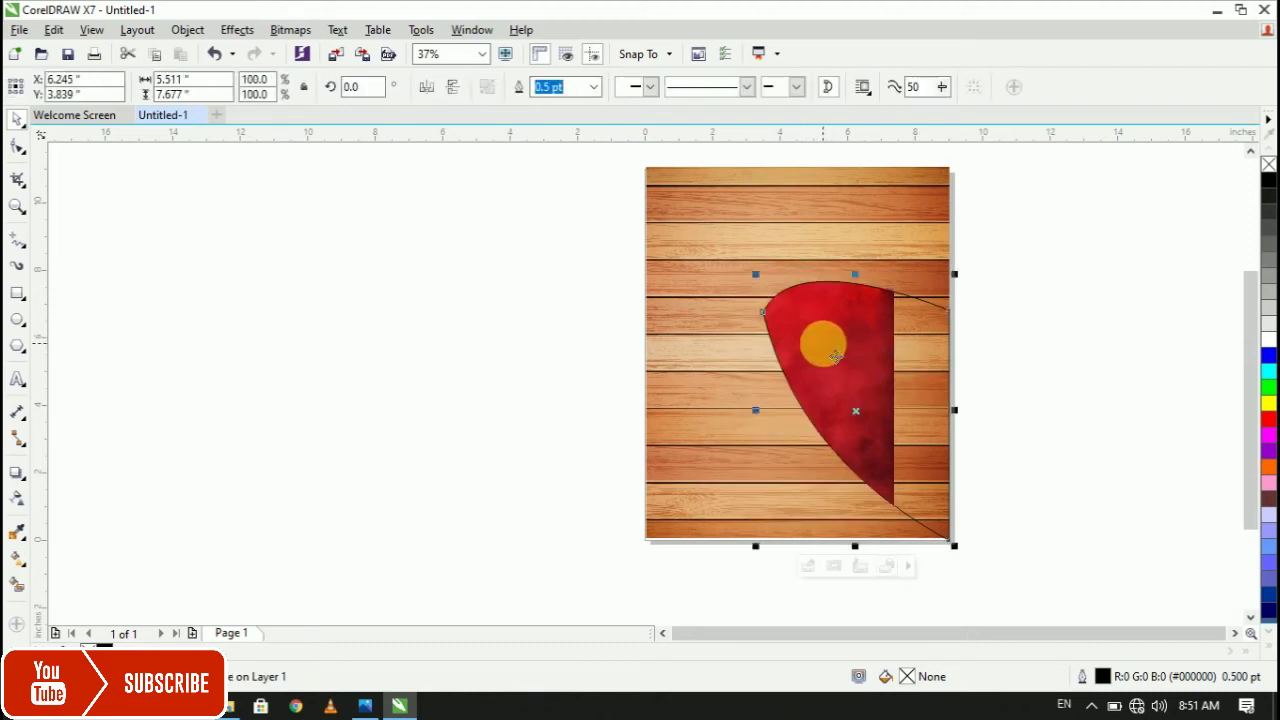
# Edit the PowerClip contents, stretching the red texture to about 5.85 by 8.49 in so it covers the whole panel, and finish editing.
pyautogui.click(807, 568)
pyautogui.moveTo(840, 380); pyautogui.dragTo(964, 391)
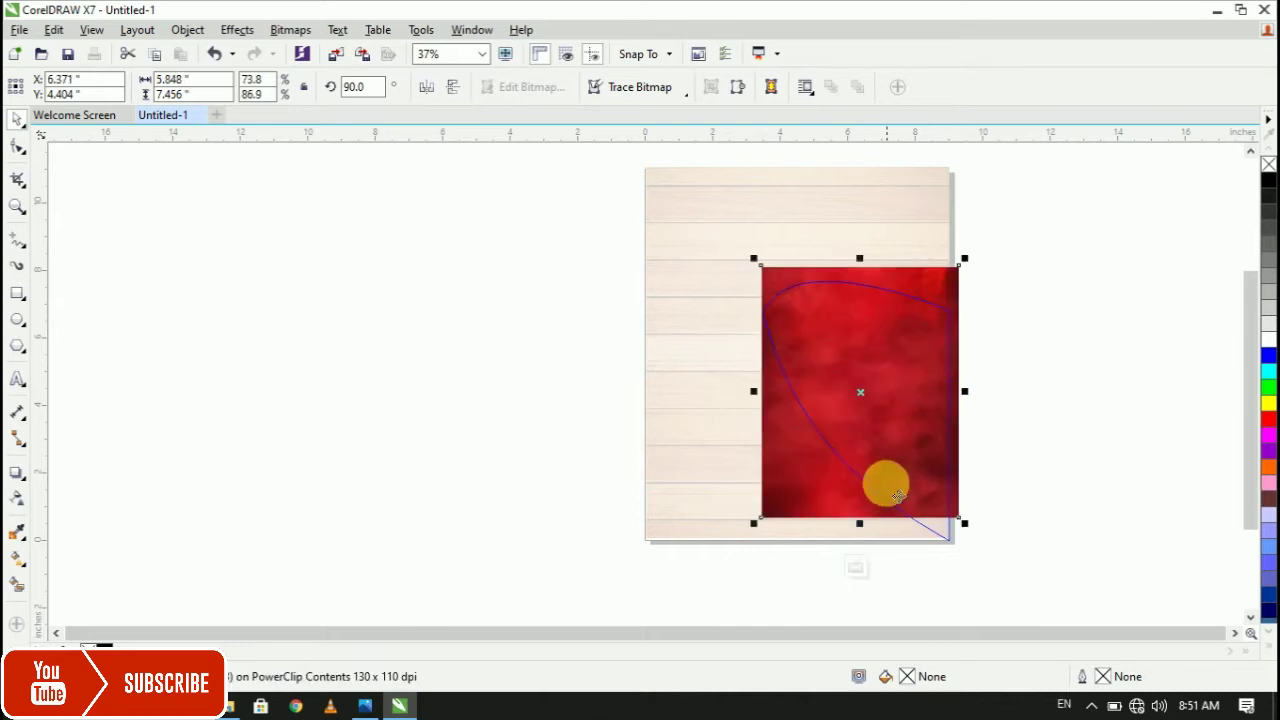
pyautogui.moveTo(859, 523); pyautogui.dragTo(878, 568)
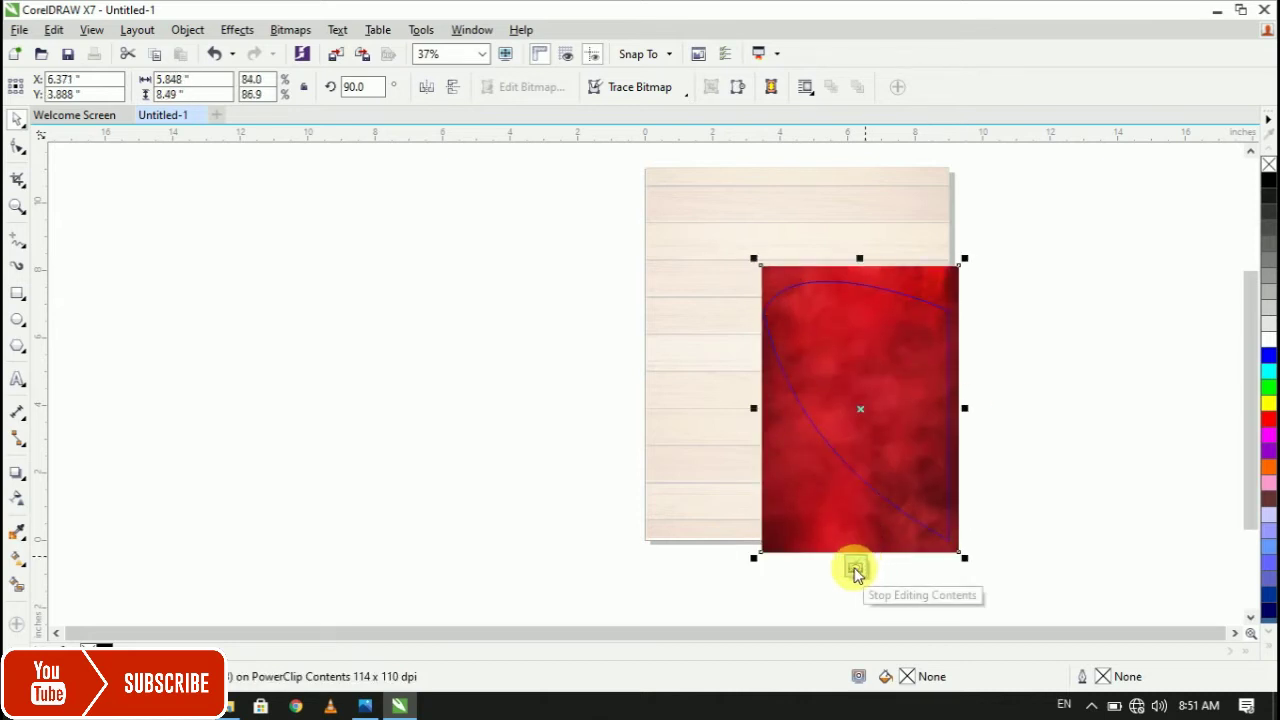
pyautogui.click(855, 570)
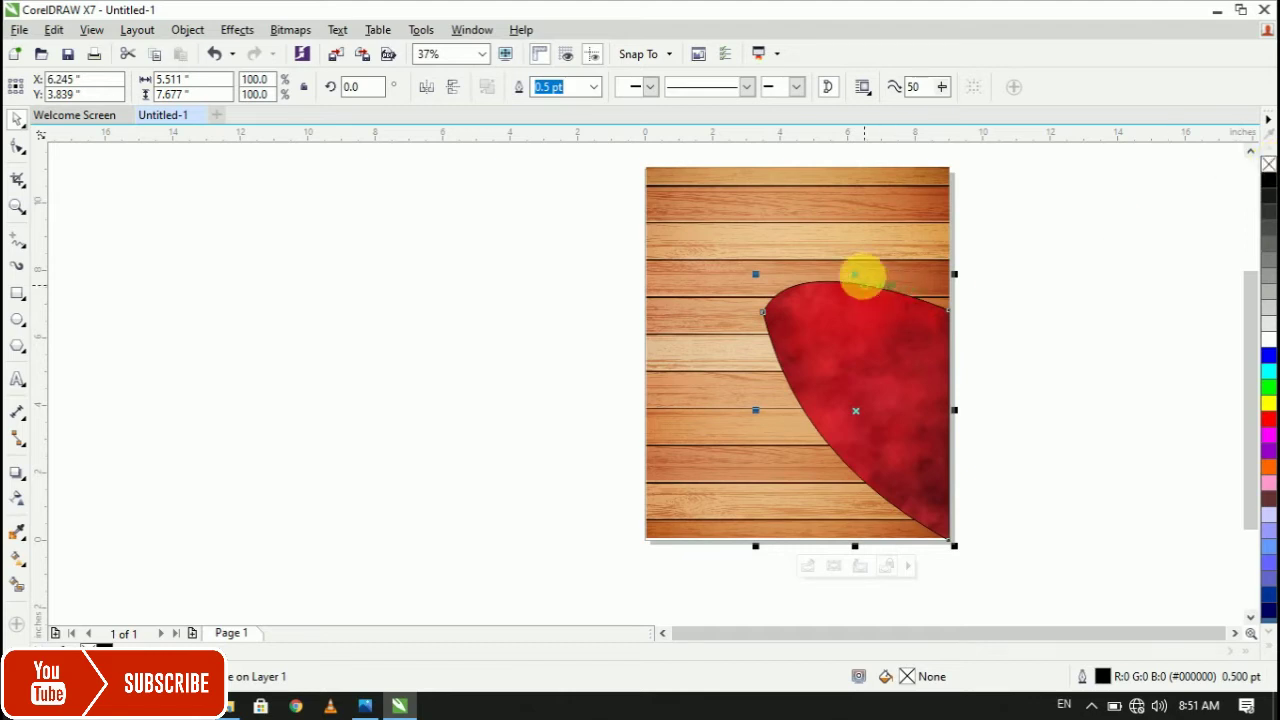
# Remove the outline from the red curved panel.
pyautogui.scroll(2, 900, 298)
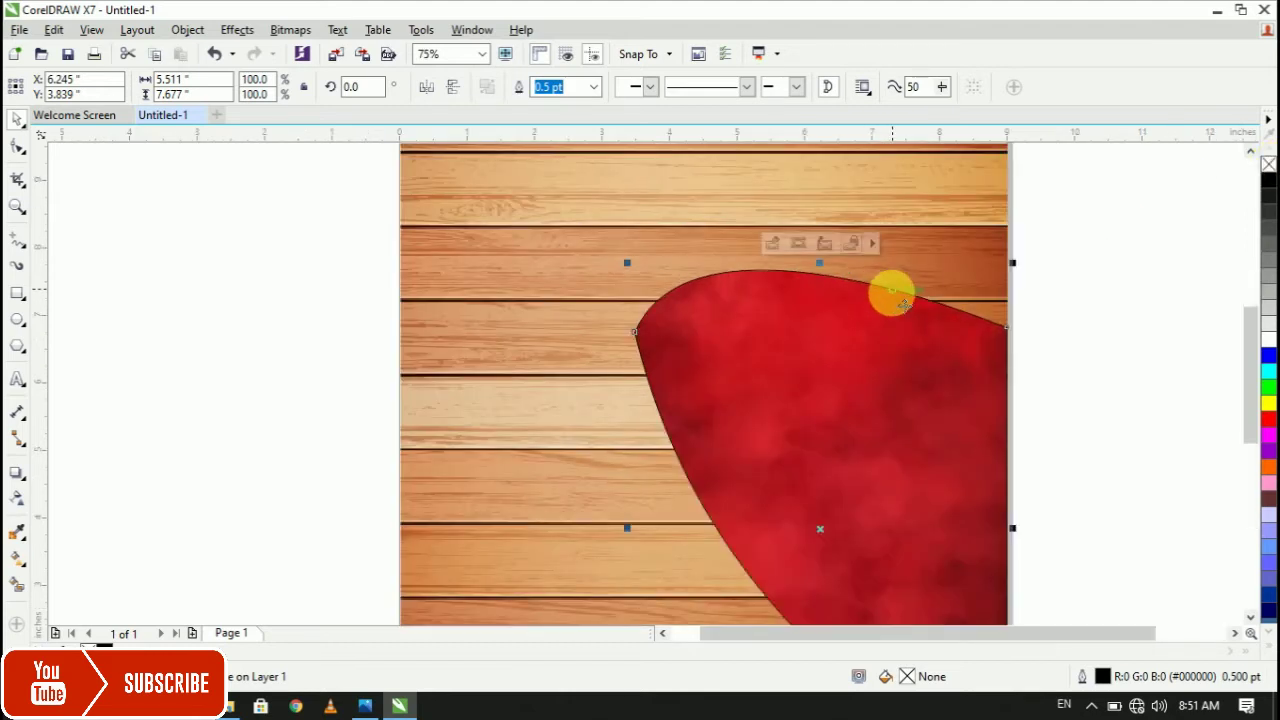
pyautogui.scroll(-2, 903, 298)
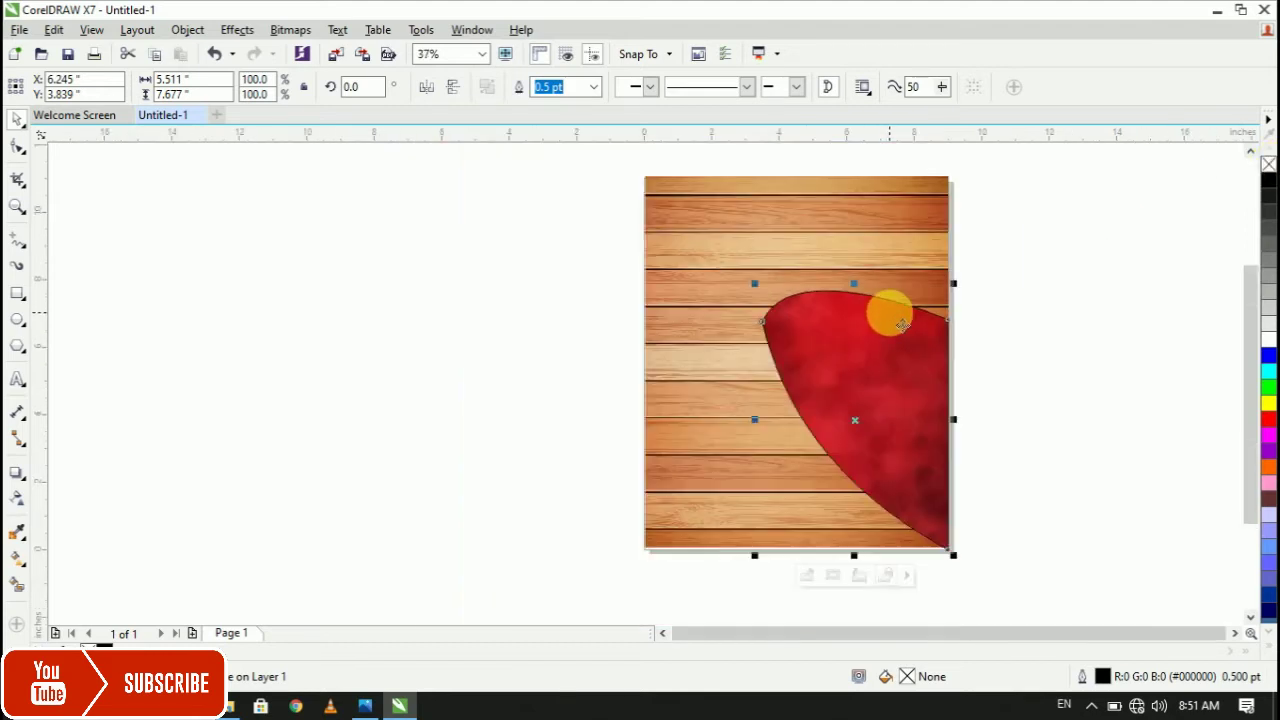
pyautogui.rightClick(1267, 166)
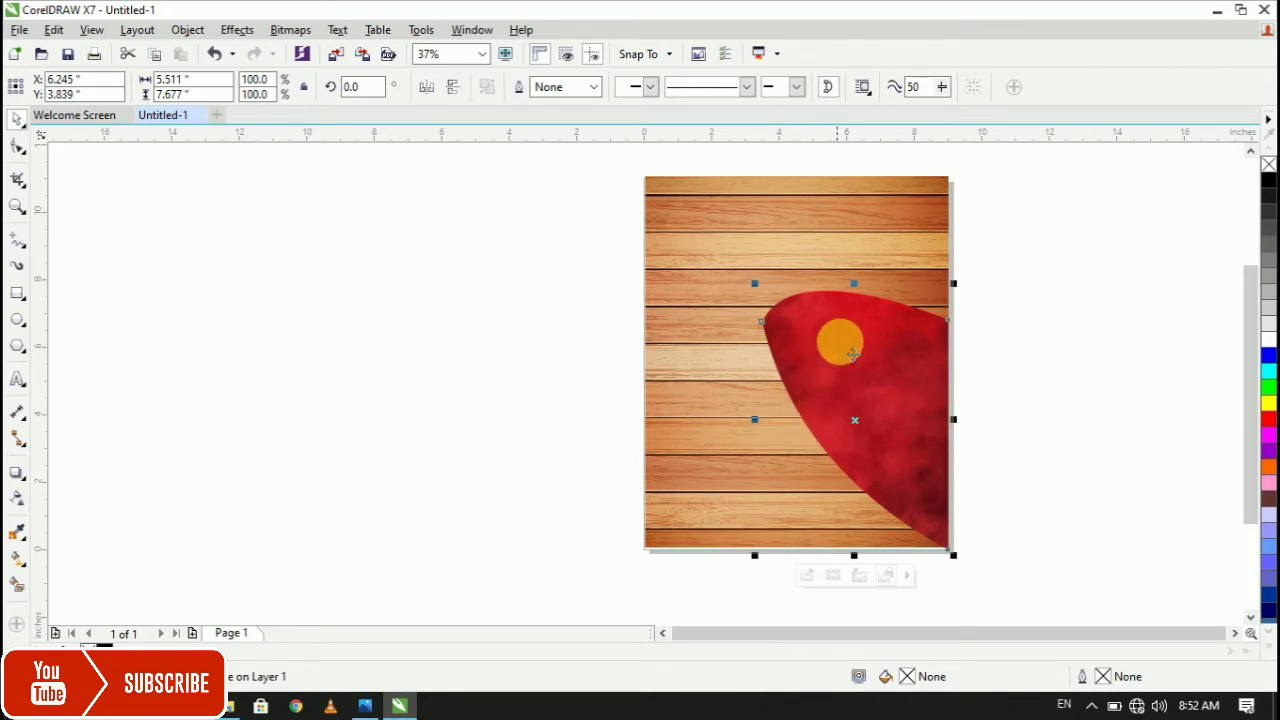
# Create a copy of the red panel stretched upward to about 9.25 in high, keeping its bottom edge in place.
pyautogui.moveTo(872, 295); pyautogui.dragTo(872, 244)
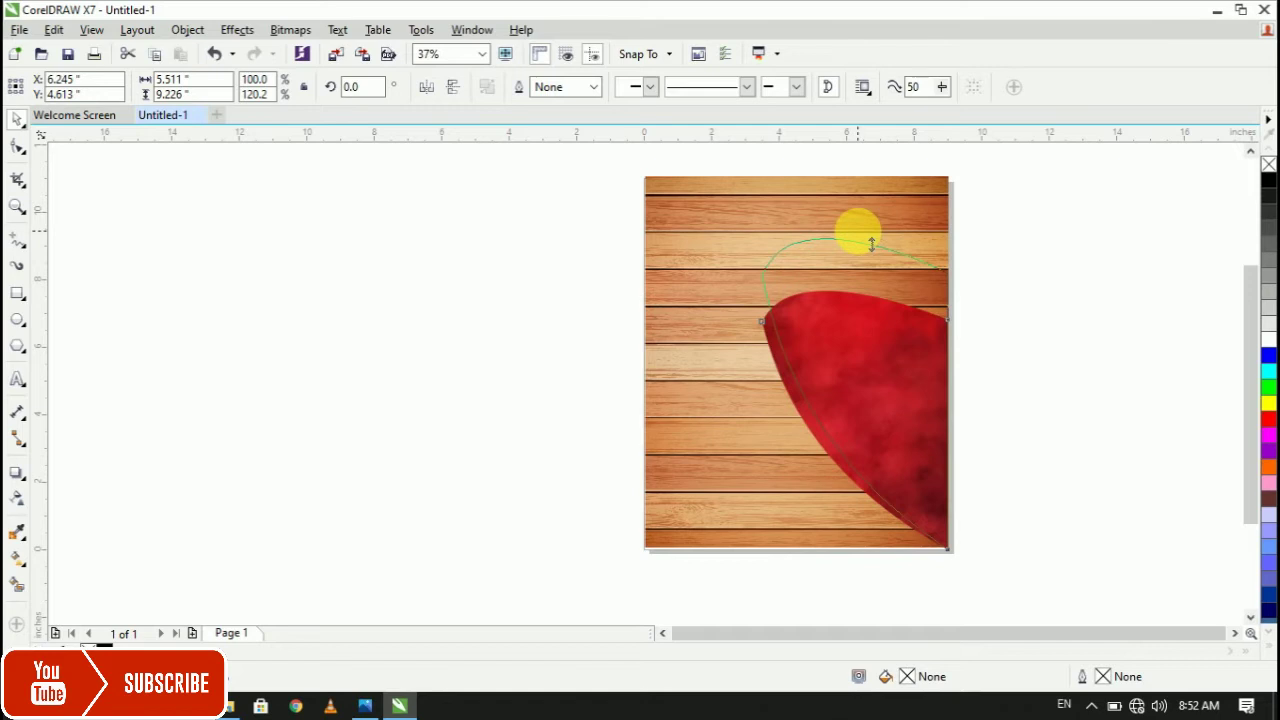
pyautogui.moveTo(870, 242); pyautogui.dragTo(856, 232)
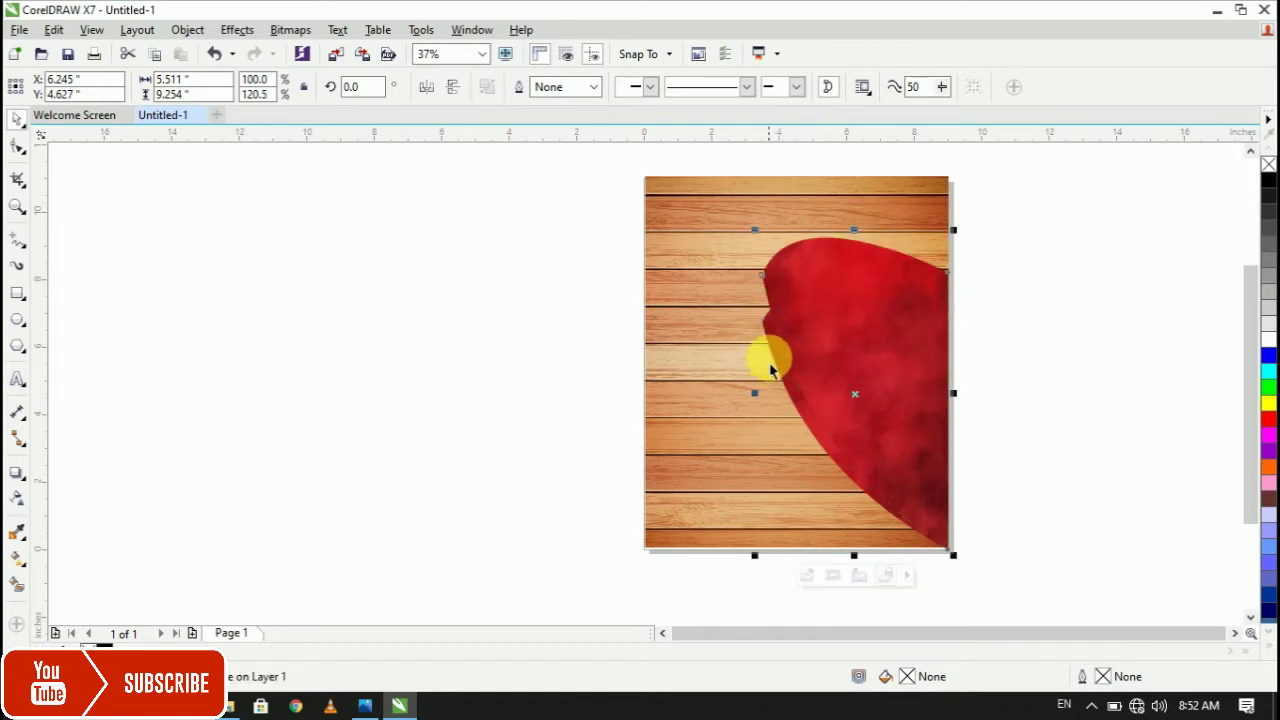
pyautogui.scroll(1, 770, 372)
pyautogui.scroll(-1, 780, 334)
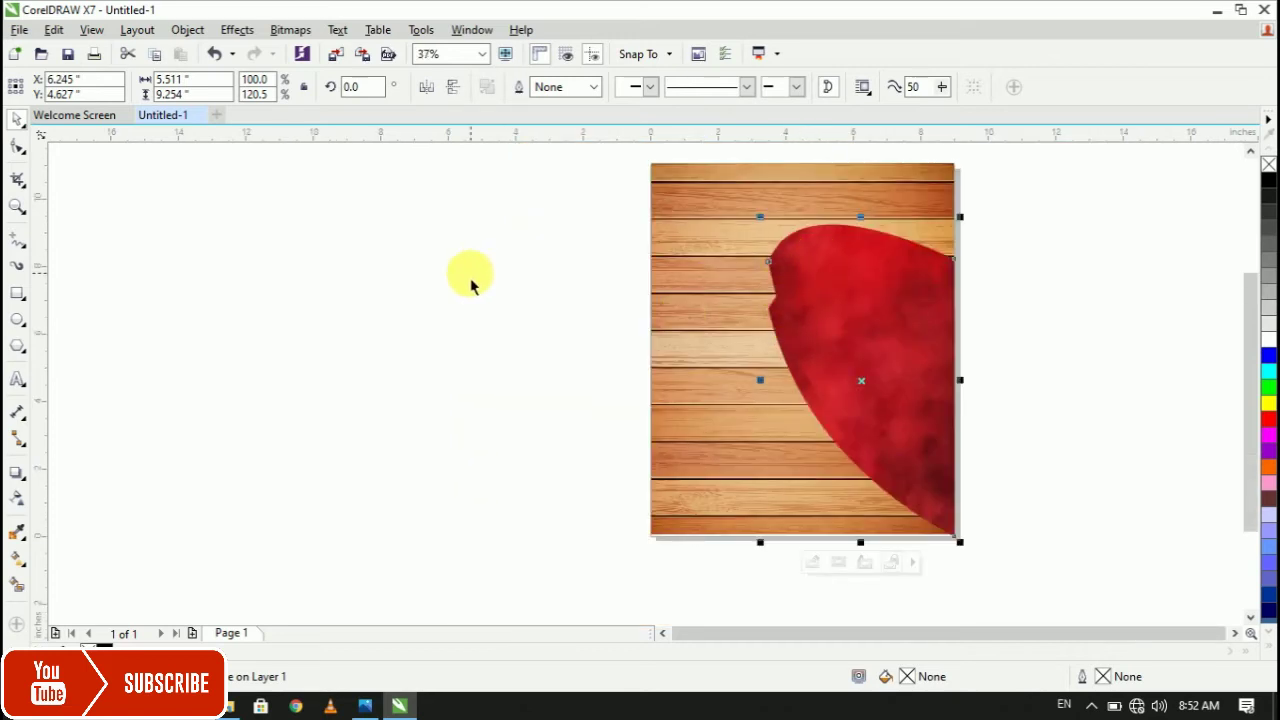
# Narrow the taller red panel copy from its left side to about 5.02 in wide and keep it selected in front.
pyautogui.click(17, 146)
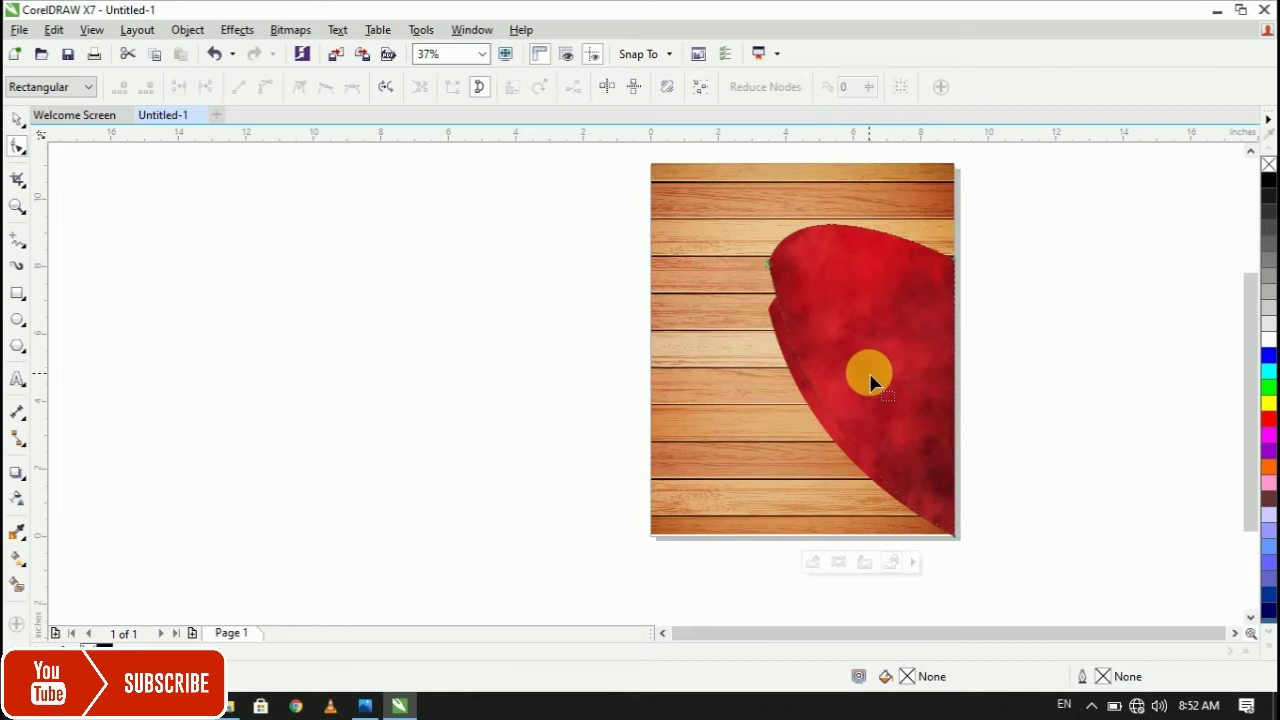
pyautogui.click(17, 121)
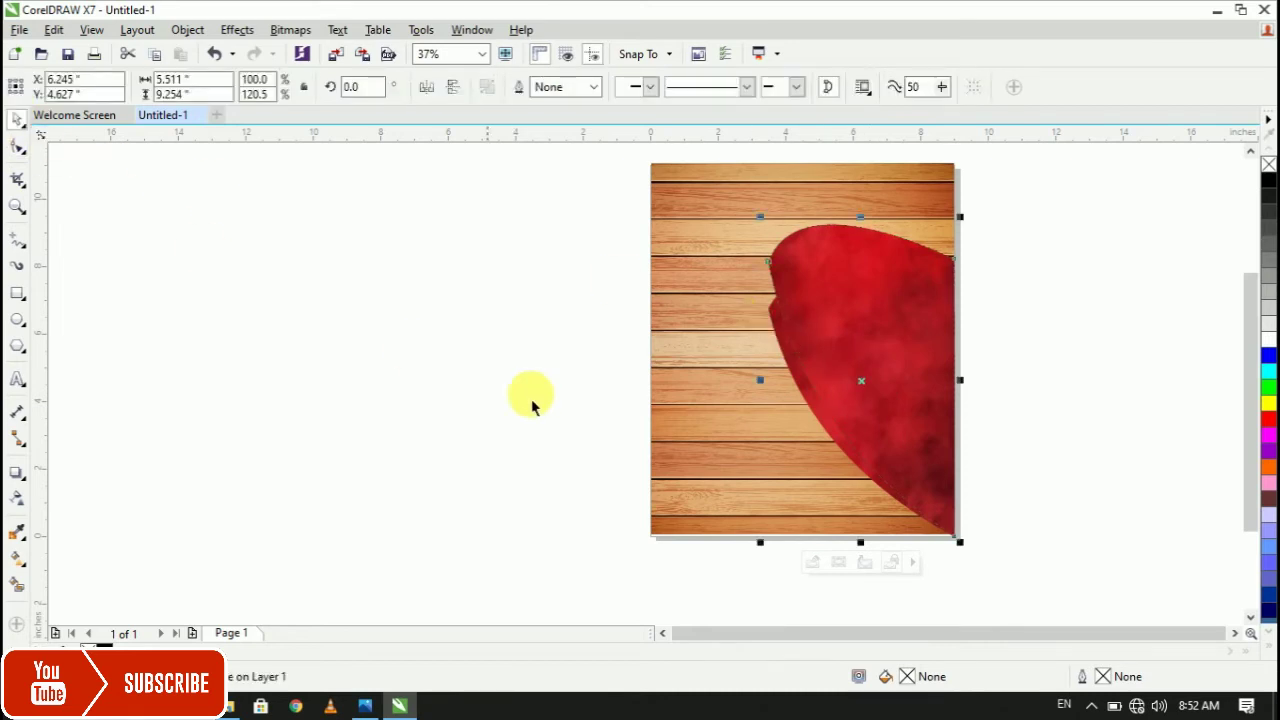
pyautogui.moveTo(776, 392); pyautogui.dragTo(792, 390)
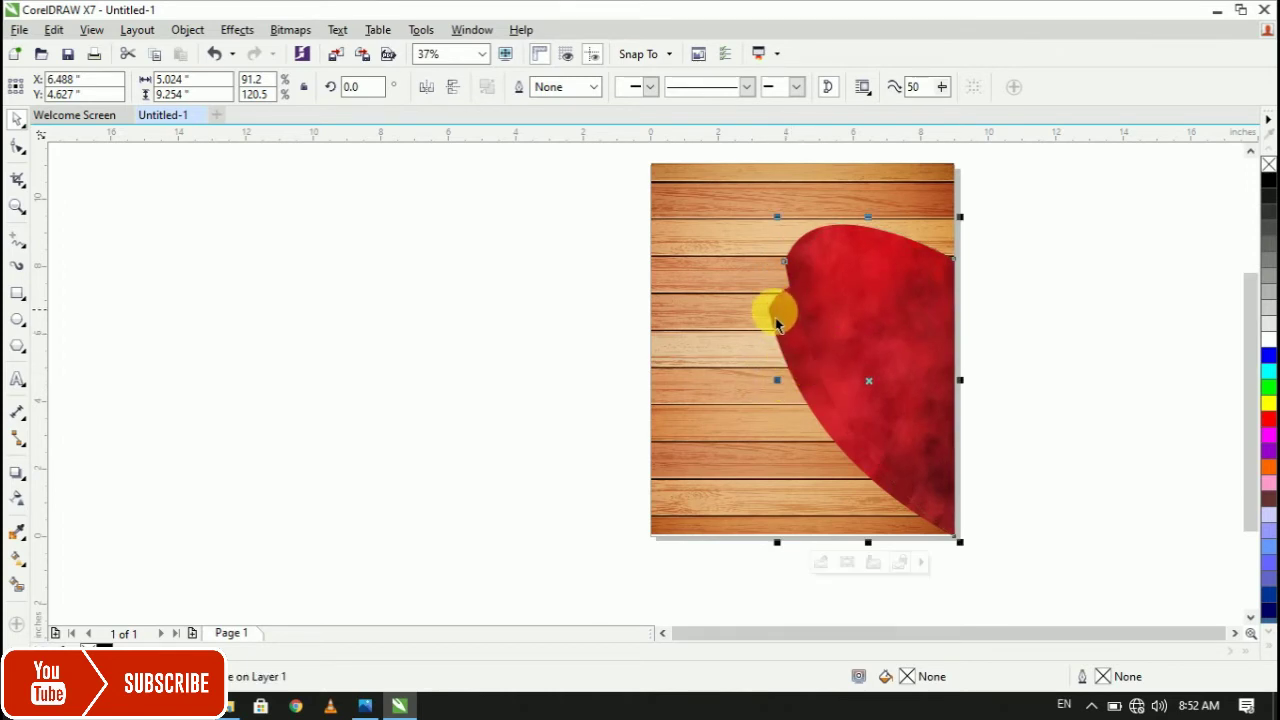
pyautogui.moveTo(777, 320); pyautogui.dragTo(826, 286)
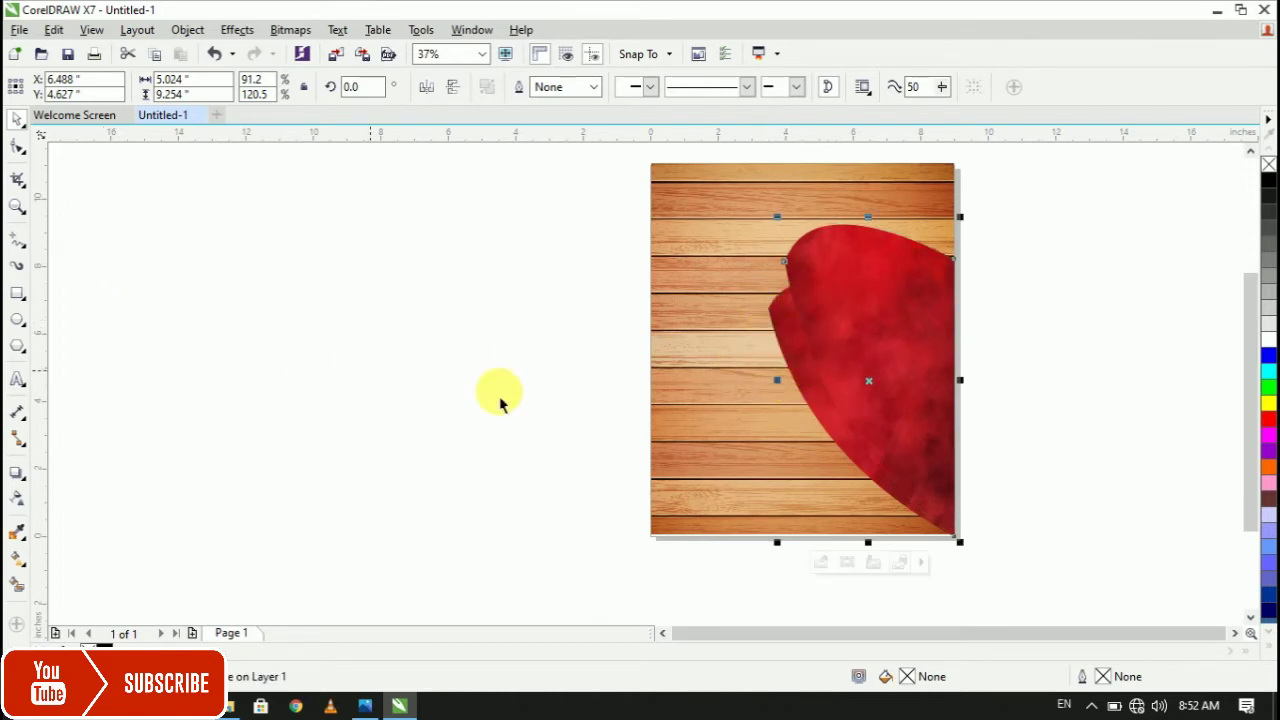
pyautogui.click(910, 338)
pyautogui.click(909, 337)
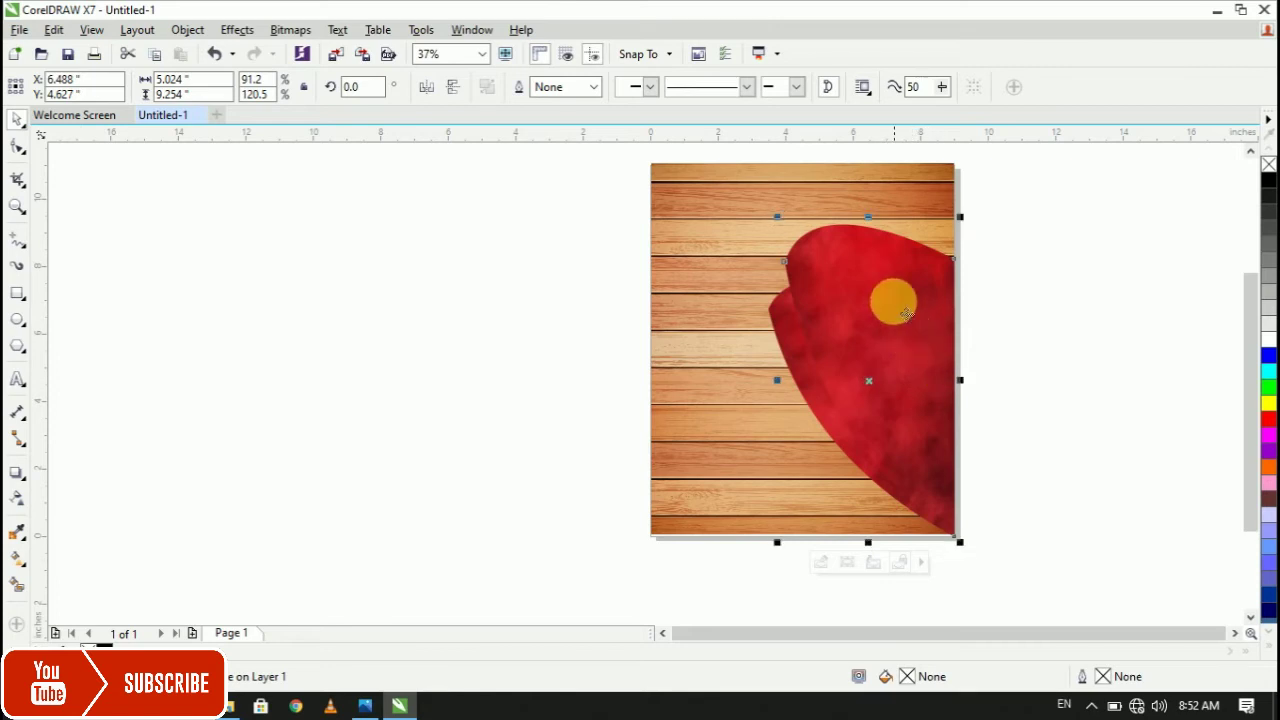
# Create a third red panel copy stretched upward to about 10.53 in high and narrowed from its left side to about 4.48 in wide.
pyautogui.moveTo(868, 217); pyautogui.dragTo(877, 181)
pyautogui.press('Escape')
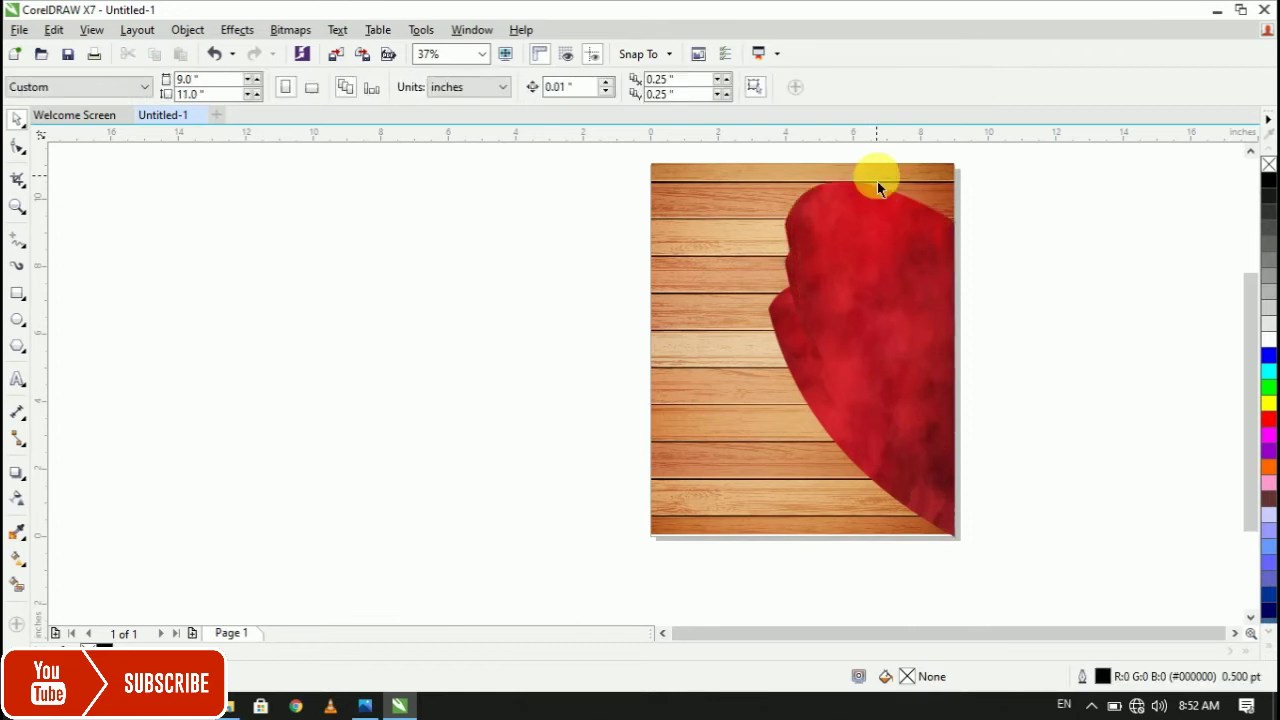
pyautogui.click(836, 302)
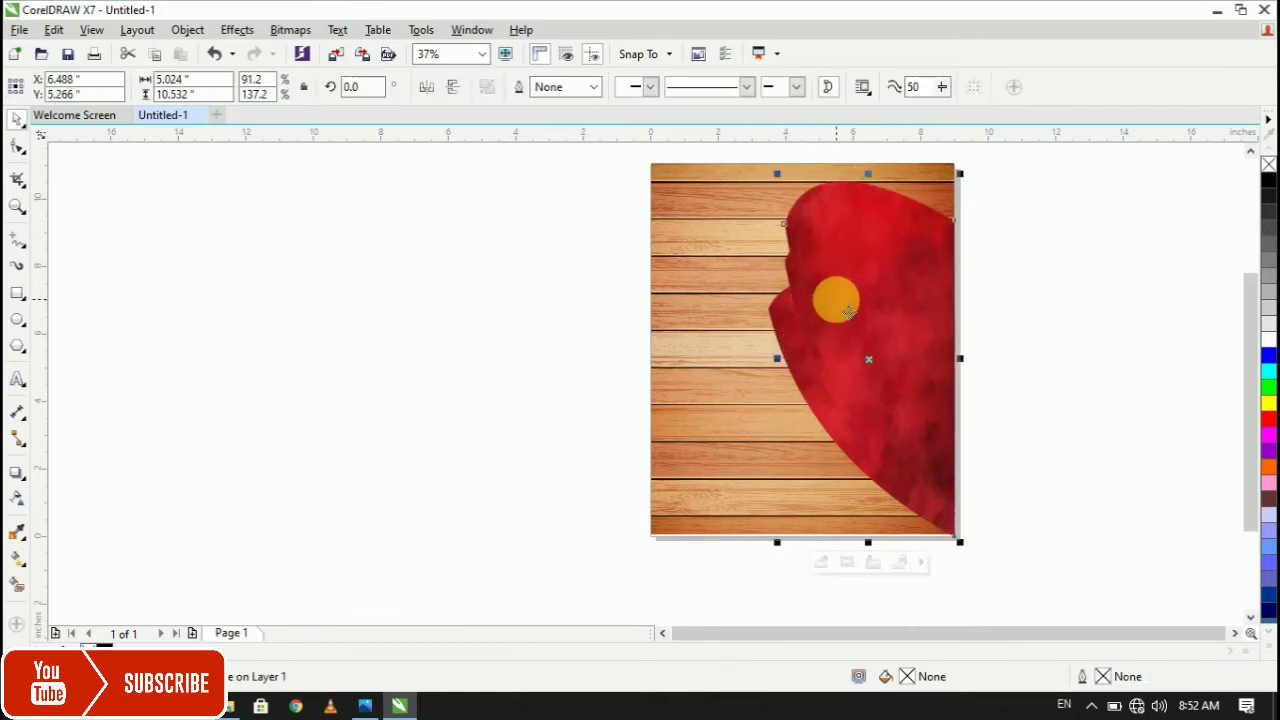
pyautogui.moveTo(786, 368); pyautogui.dragTo(801, 349)
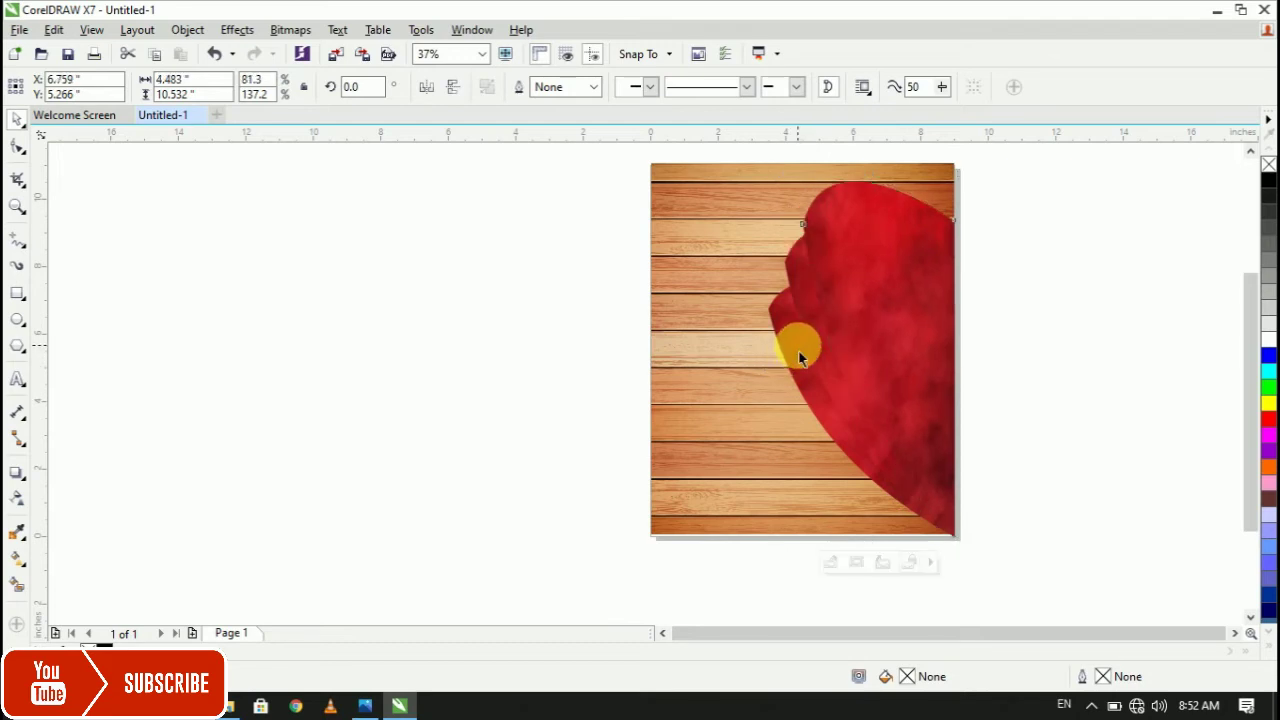
pyautogui.click(412, 482)
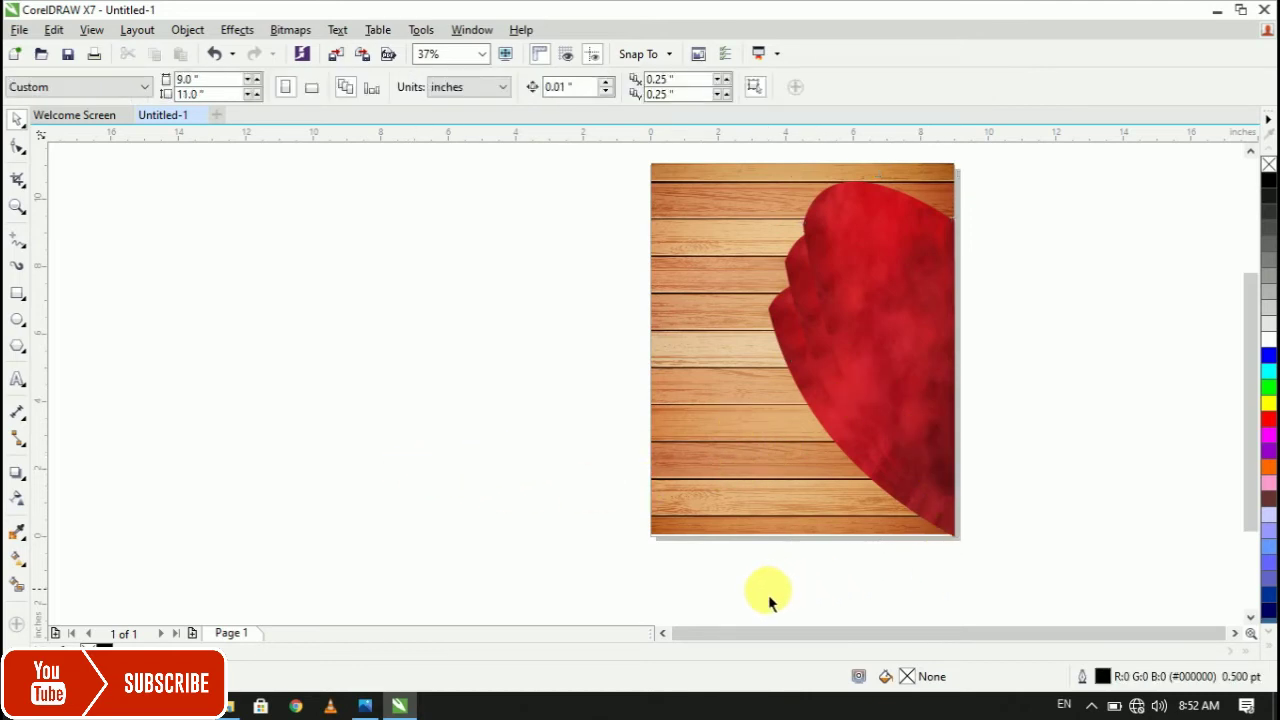
# Add a drop shadow cast leftward at 177° to all three red panels, with the feathering direction set to Outside.
pyautogui.moveTo(740, 605); pyautogui.dragTo(1148, 176)
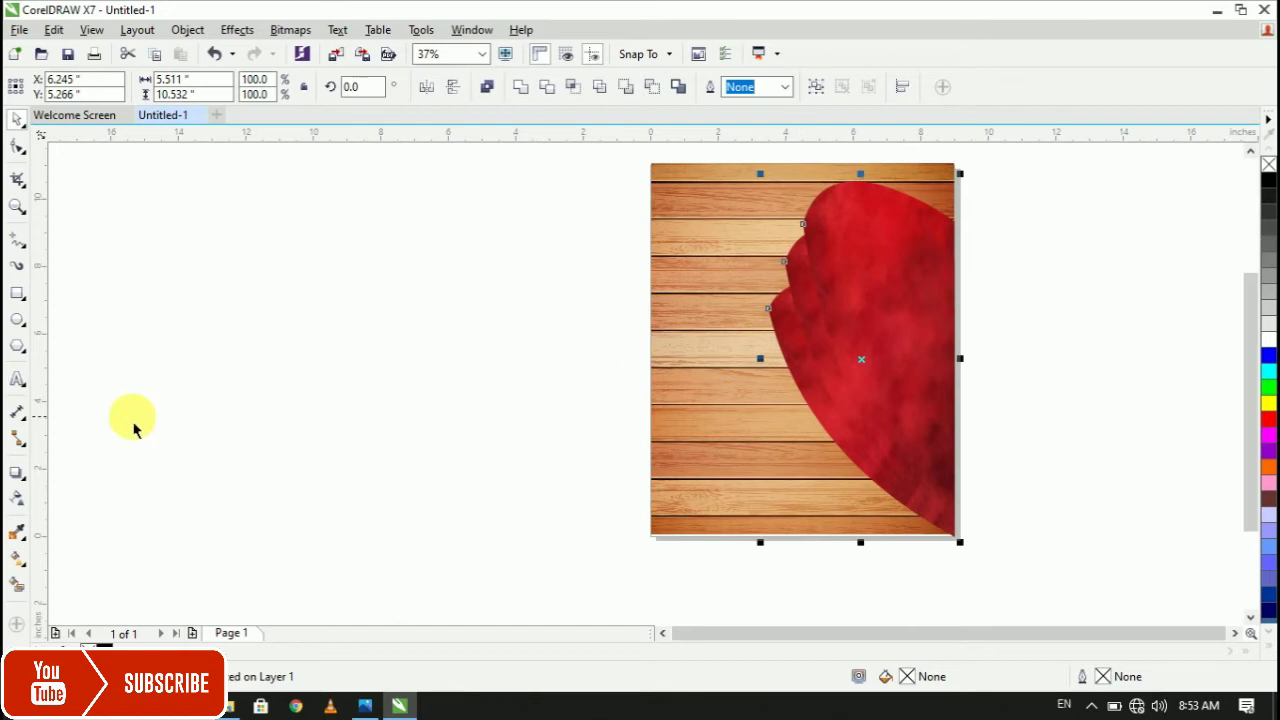
pyautogui.click(16, 476)
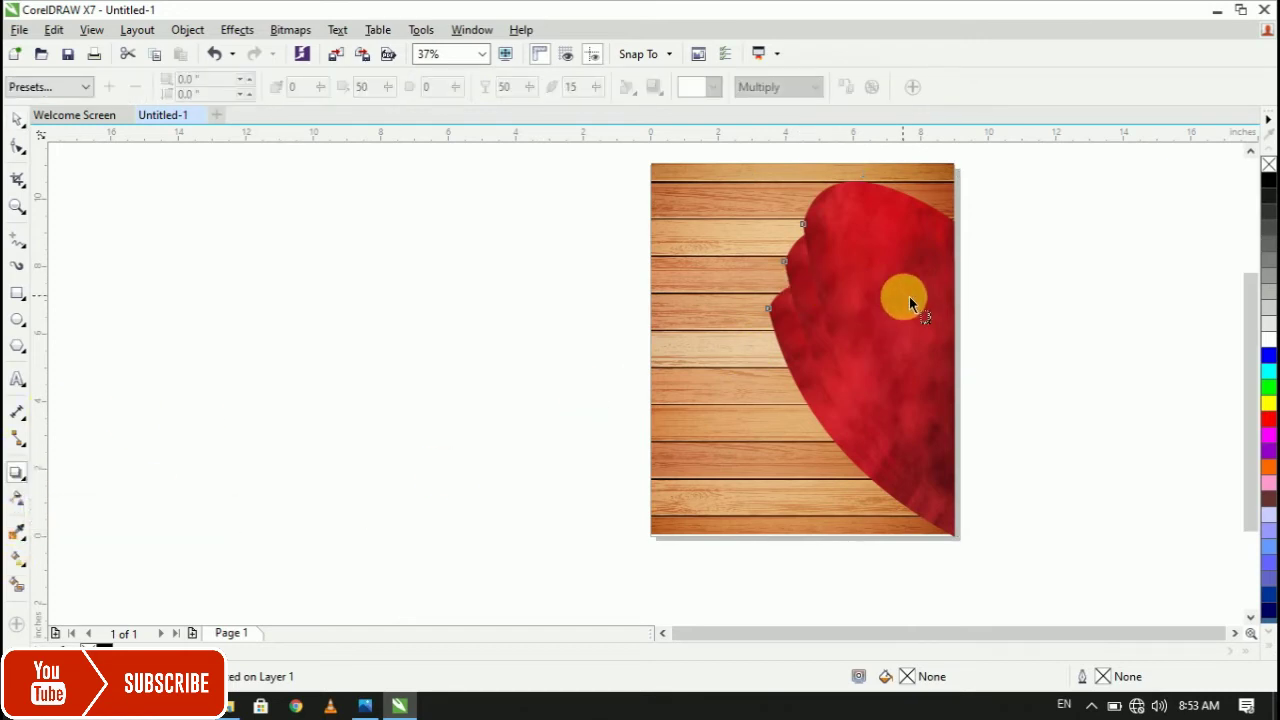
pyautogui.moveTo(950, 298); pyautogui.dragTo(769, 365)
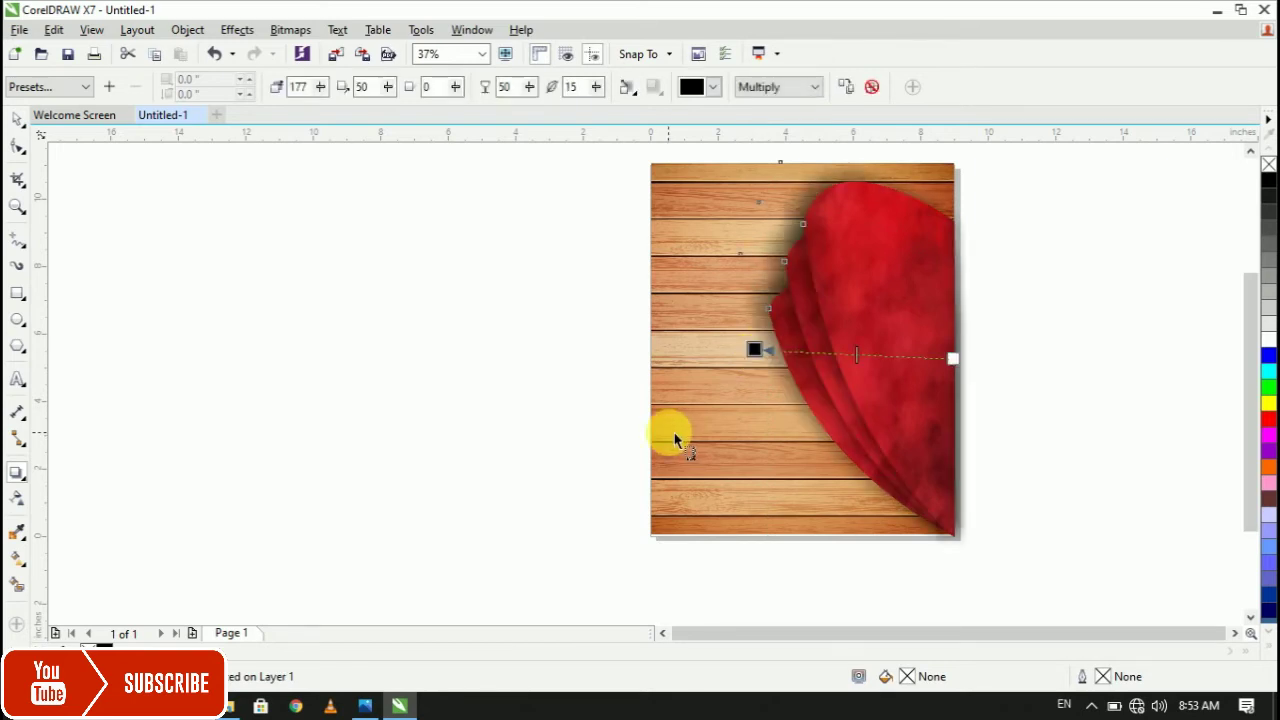
pyautogui.click(630, 92)
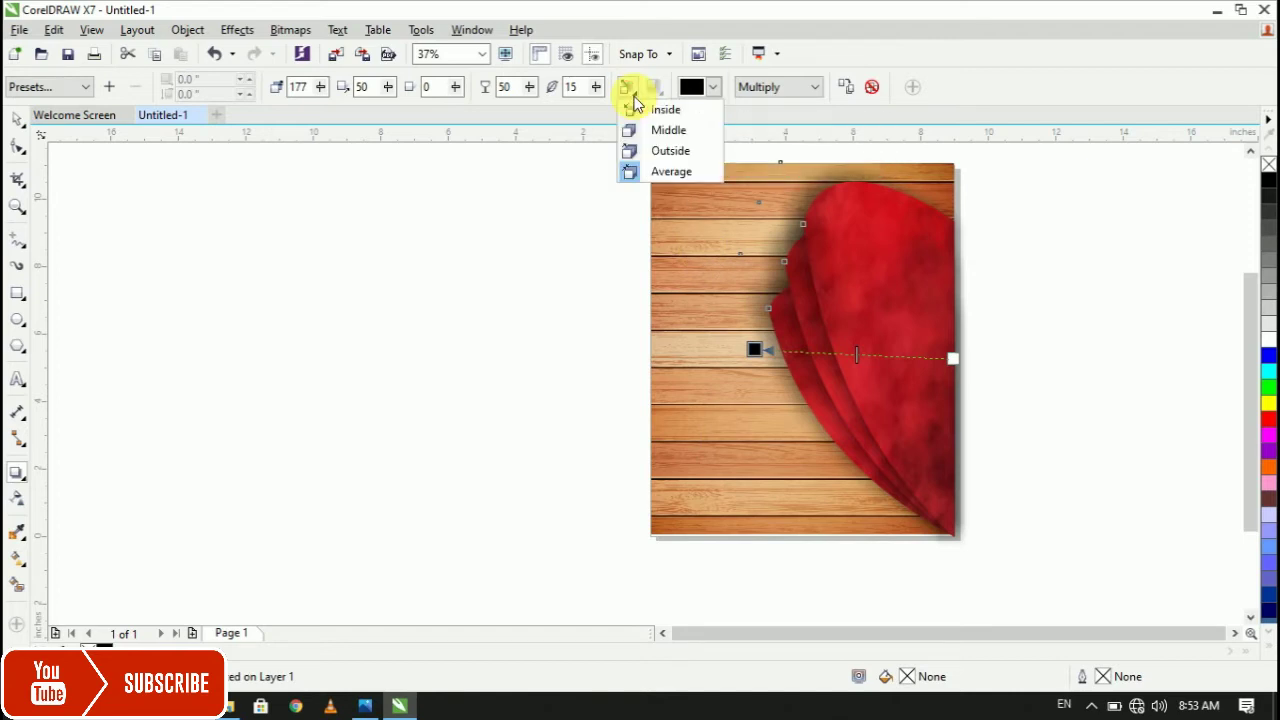
pyautogui.click(670, 150)
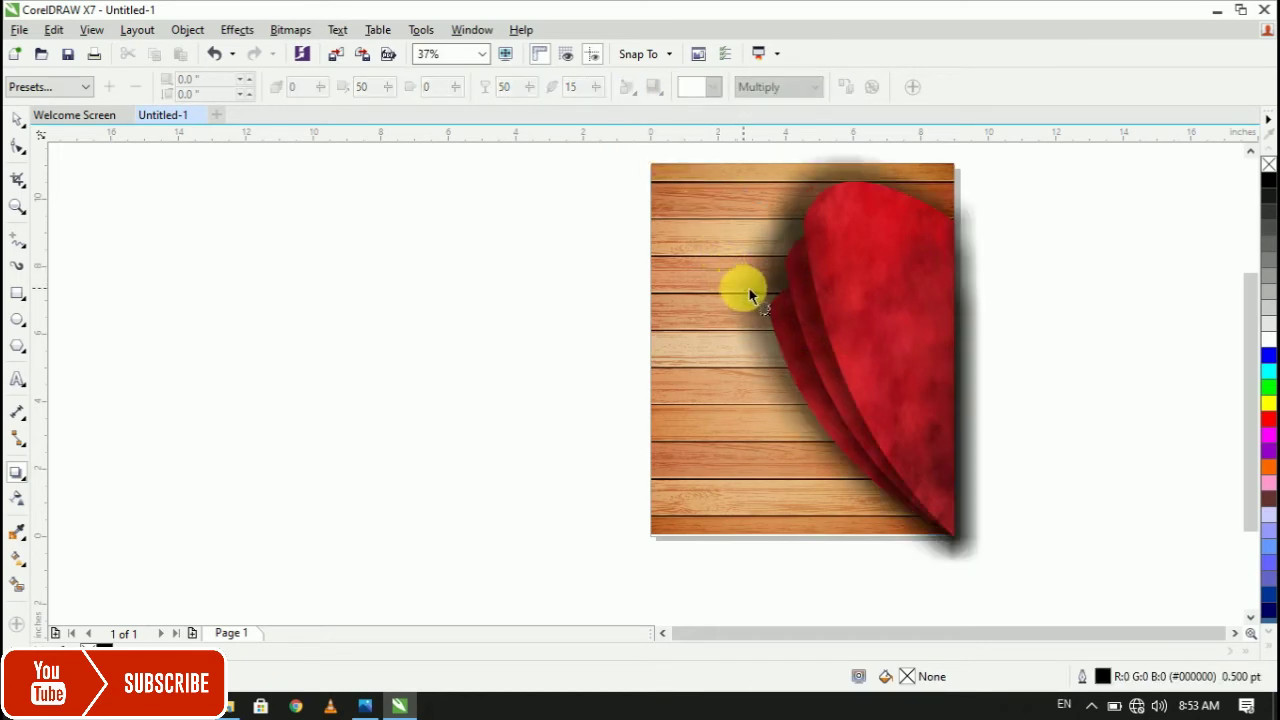
# Extend the front red panel's drop shadow slightly farther left at a direction of 180°.
pyautogui.click(890, 335)
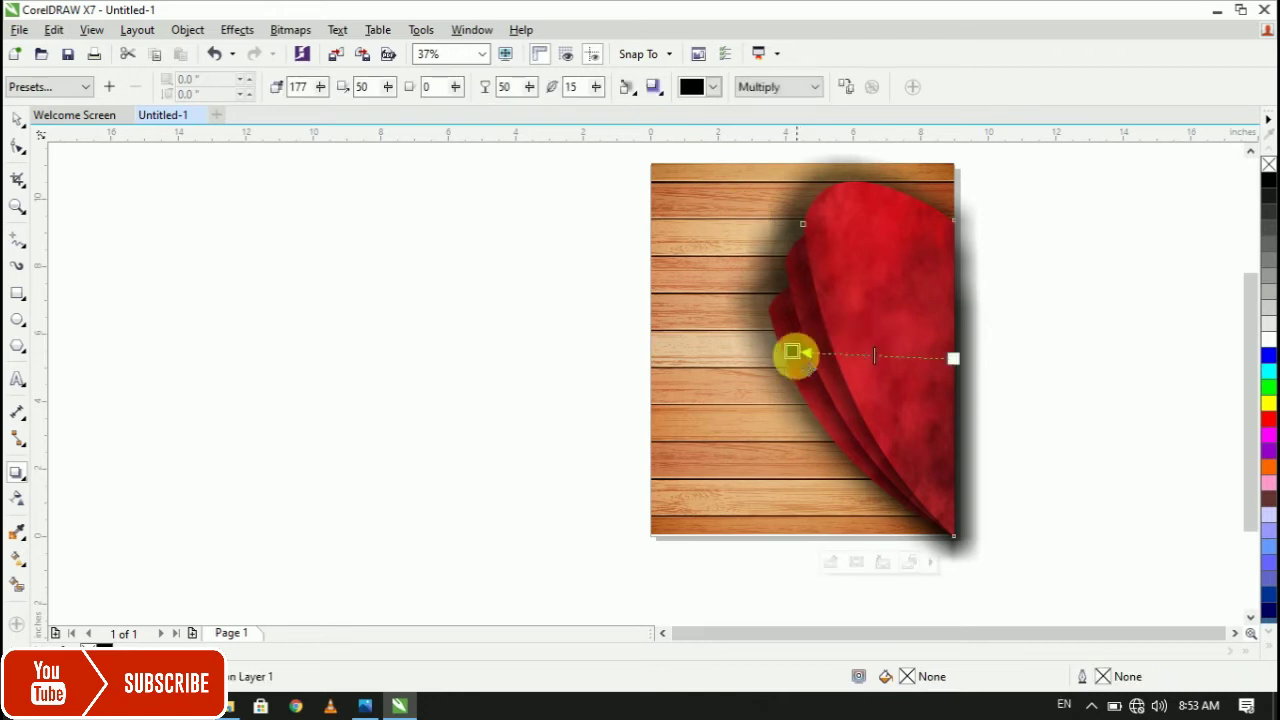
pyautogui.moveTo(789, 360); pyautogui.dragTo(776, 359)
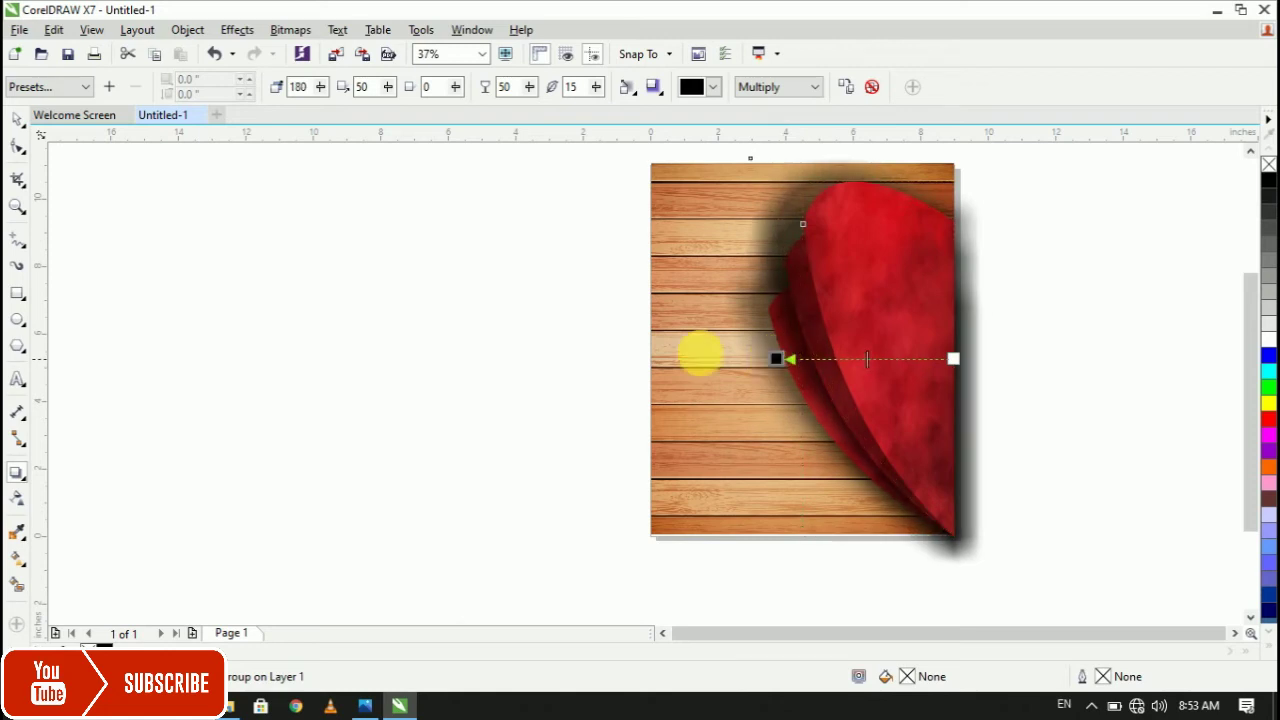
pyautogui.click(14, 119)
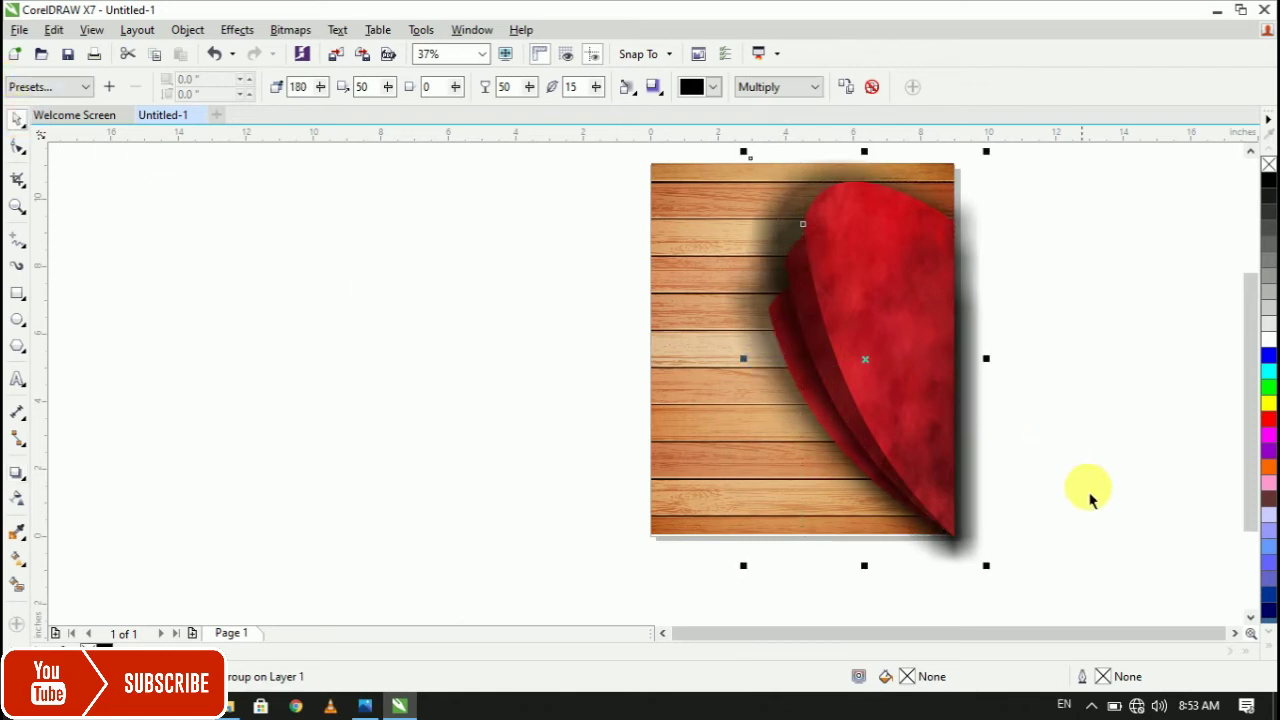
# Group the three red panels with their shadows and nudge the group against the page's right edge.
pyautogui.moveTo(775, 605); pyautogui.dragTo(1134, 229)
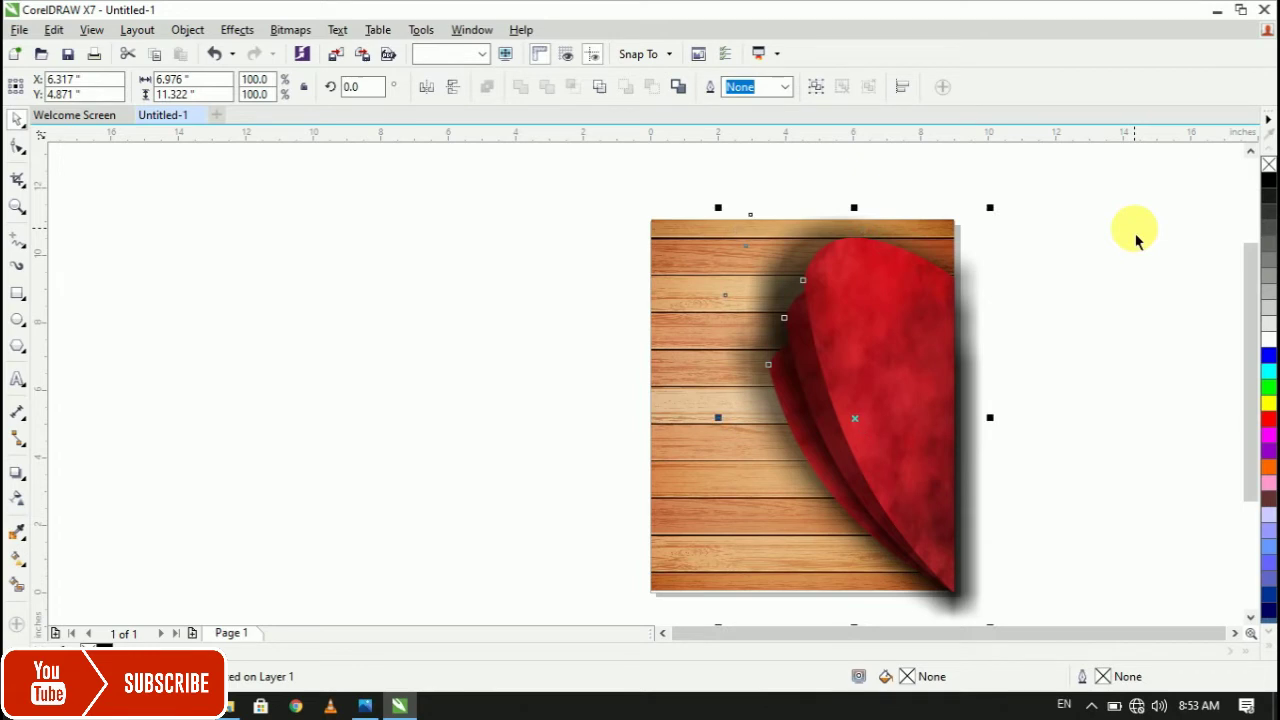
pyautogui.moveTo(894, 386); pyautogui.dragTo(920, 425)
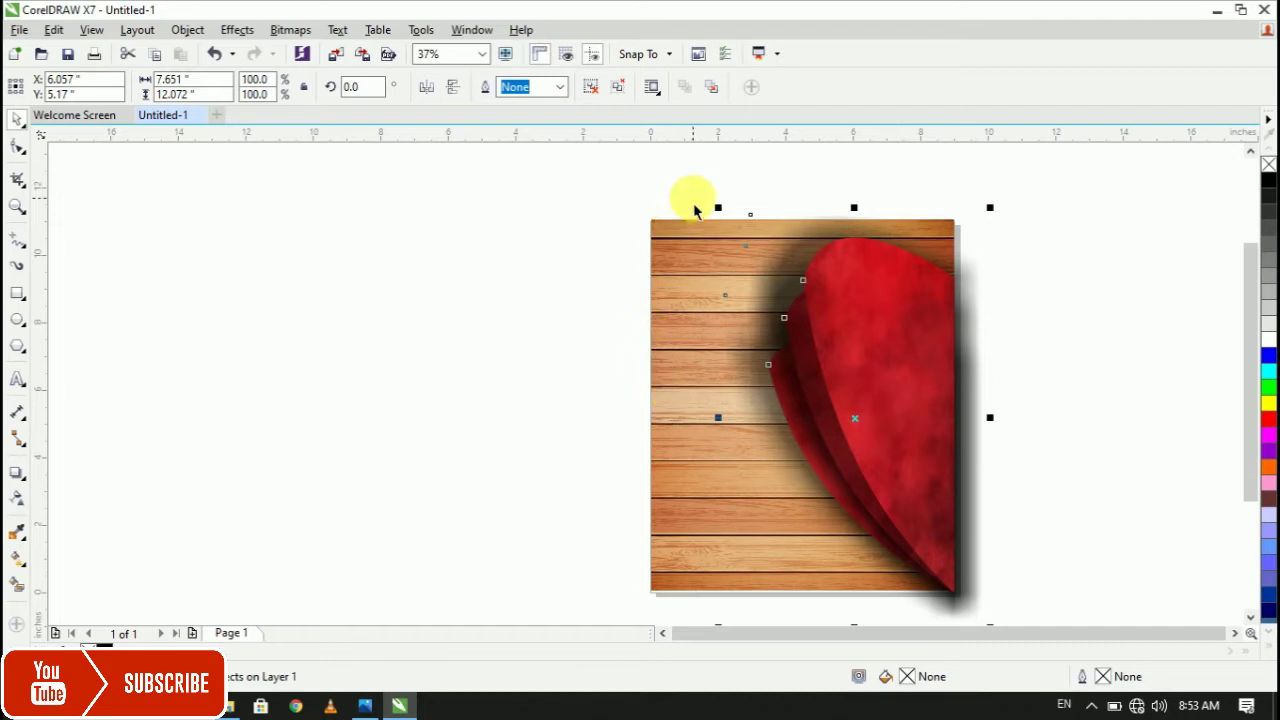
pyautogui.click(664, 250)
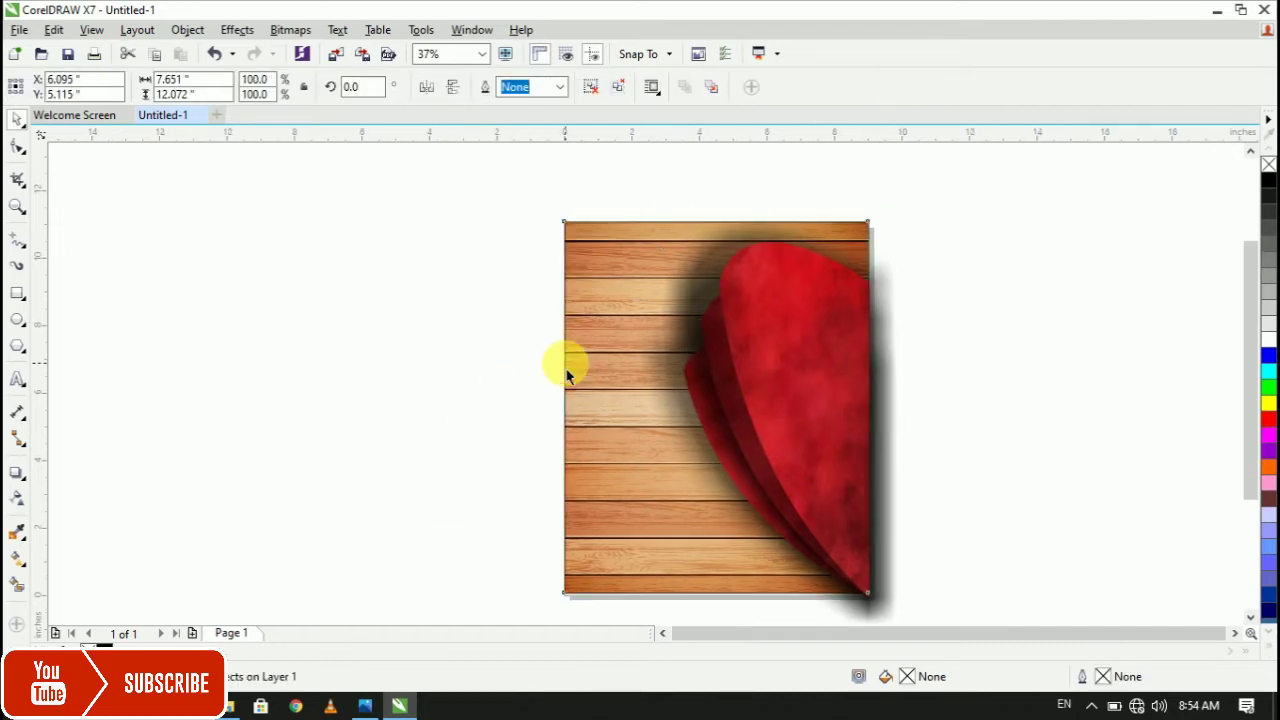
# PowerClip the red panel group inside the wood background rectangle and finish editing the contents.
pyautogui.click(560, 348)
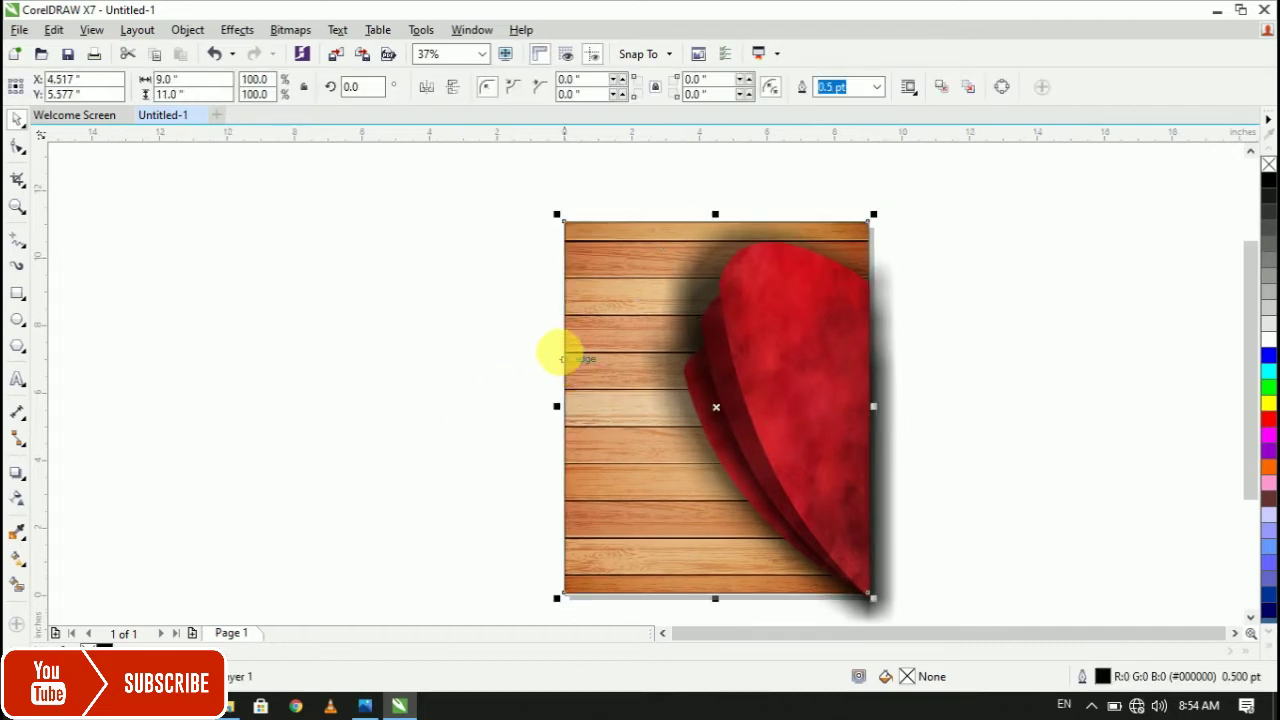
pyautogui.click(807, 385)
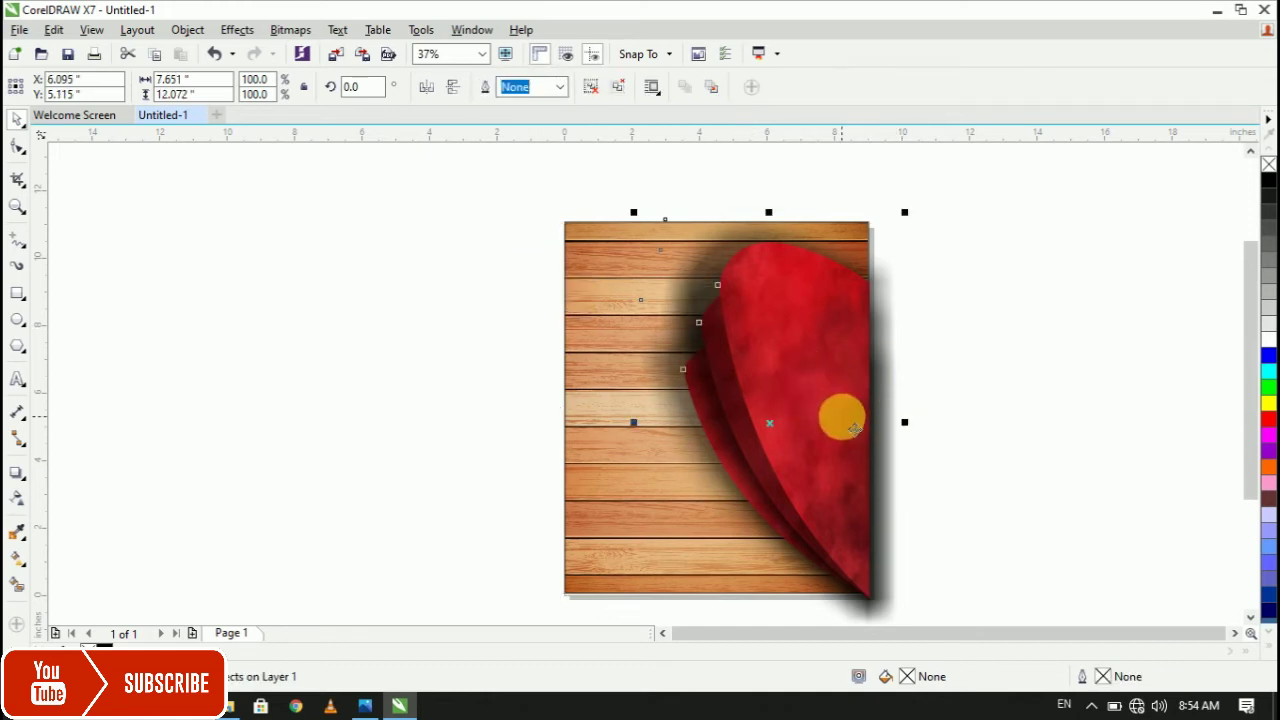
pyautogui.rightClick(832, 409)
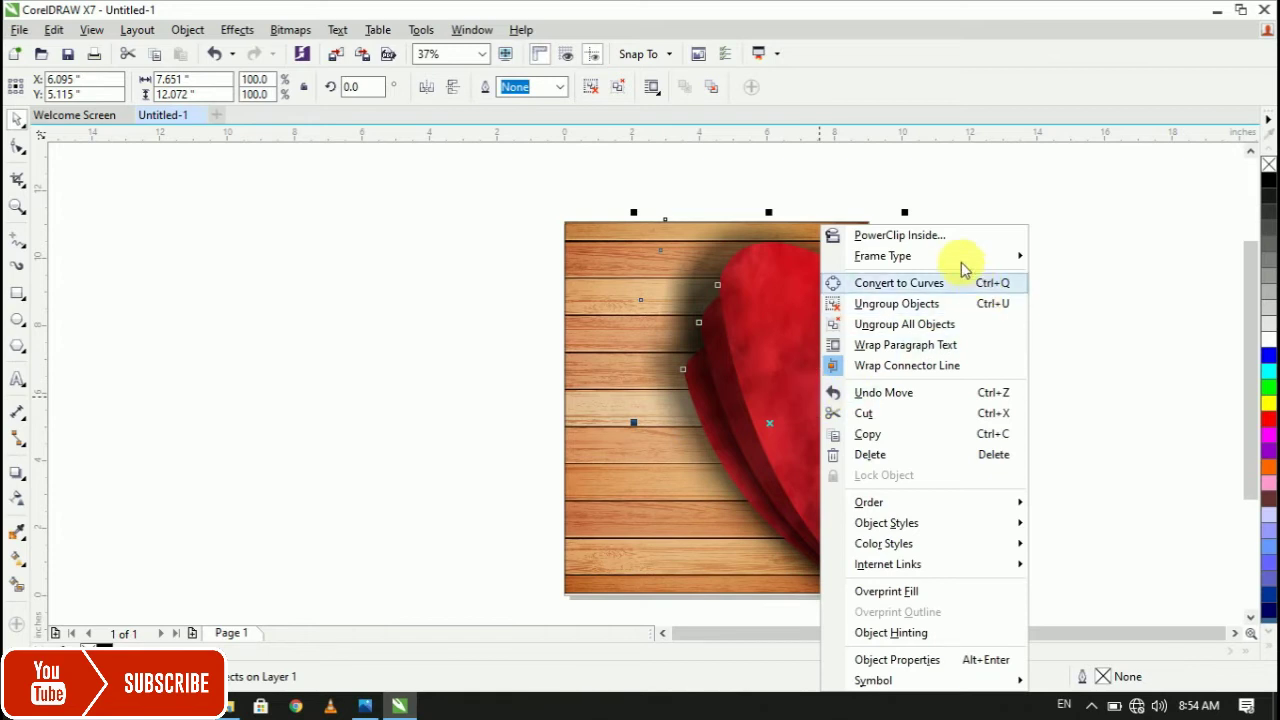
pyautogui.click(940, 237)
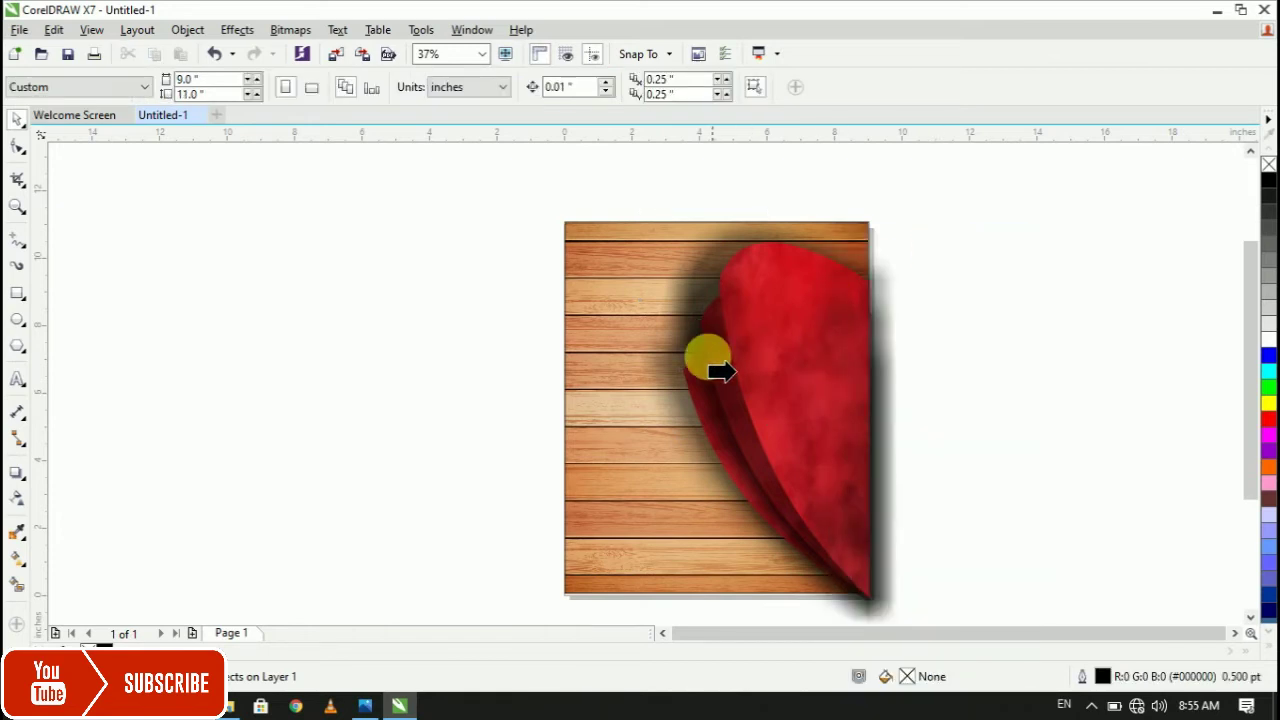
pyautogui.click(617, 440)
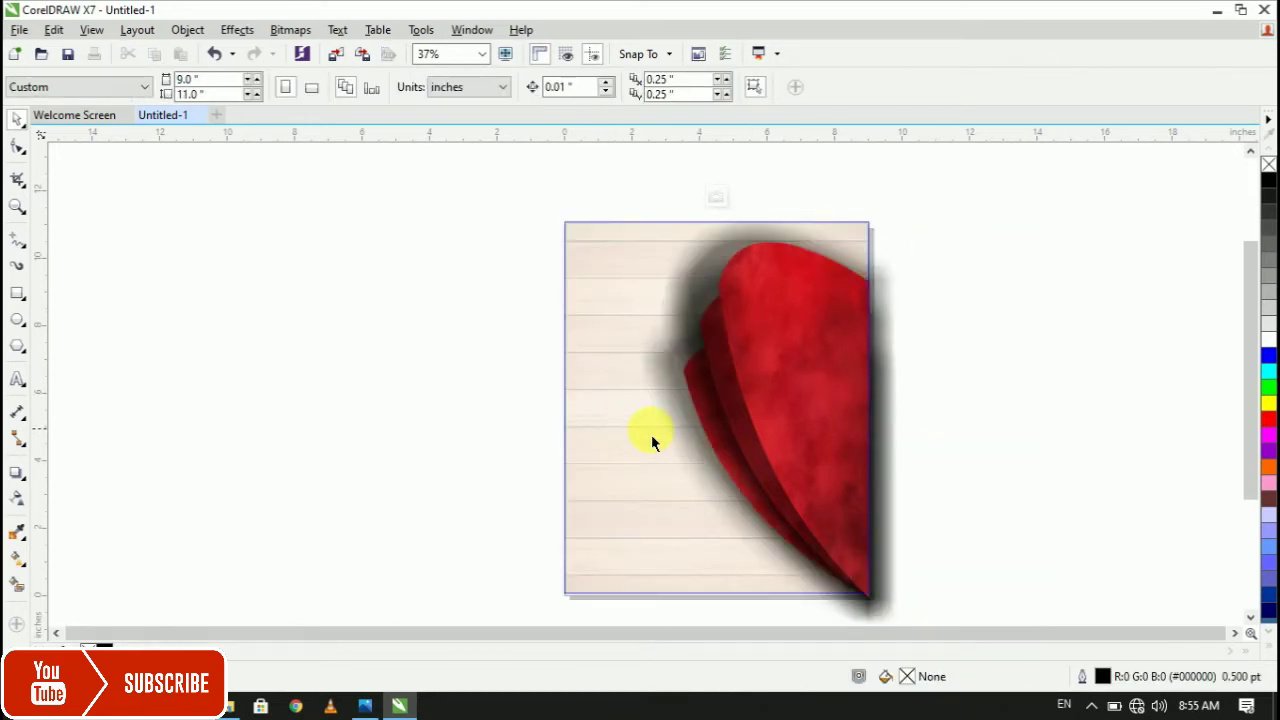
pyautogui.scroll(-2, 843, 338)
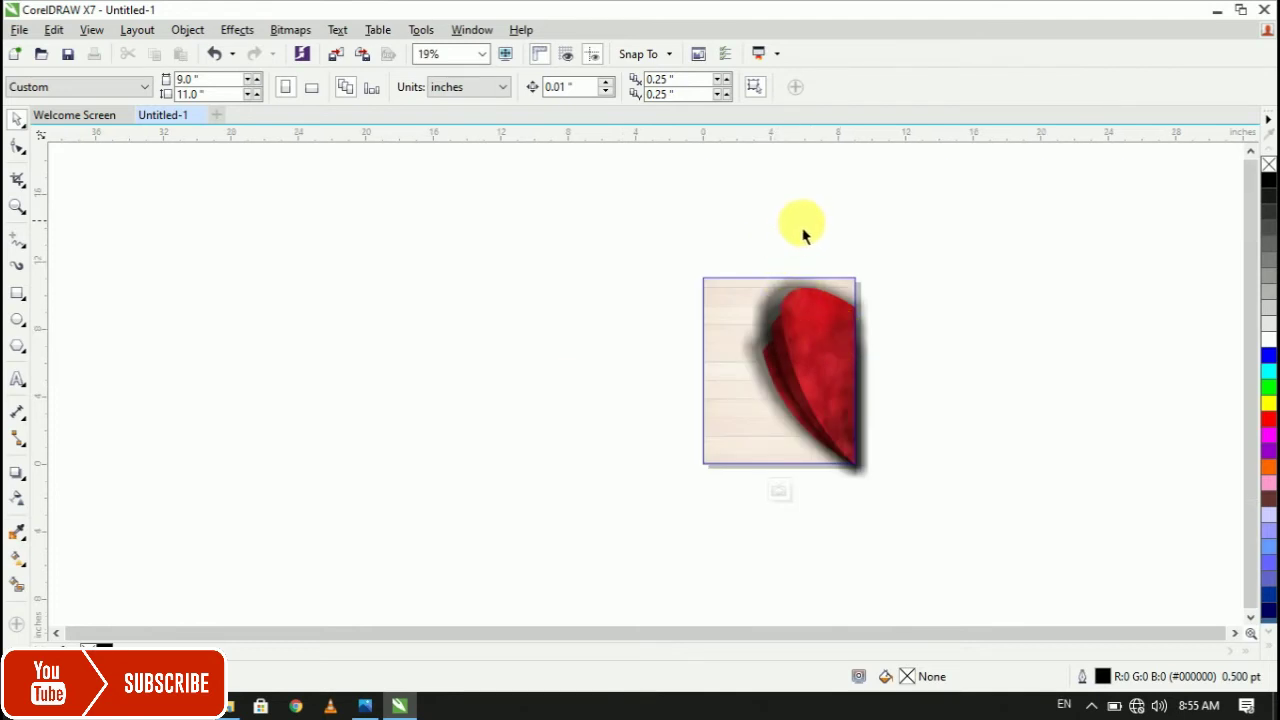
pyautogui.click(778, 490)
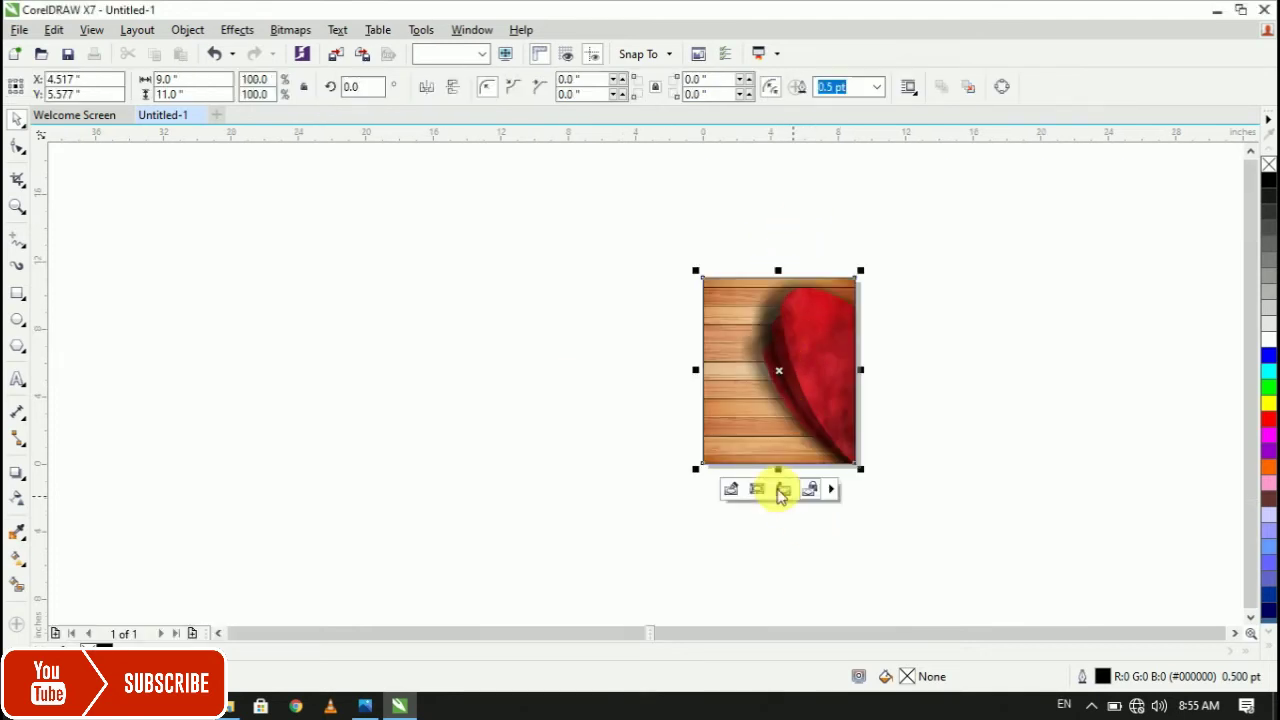
pyautogui.click(777, 544)
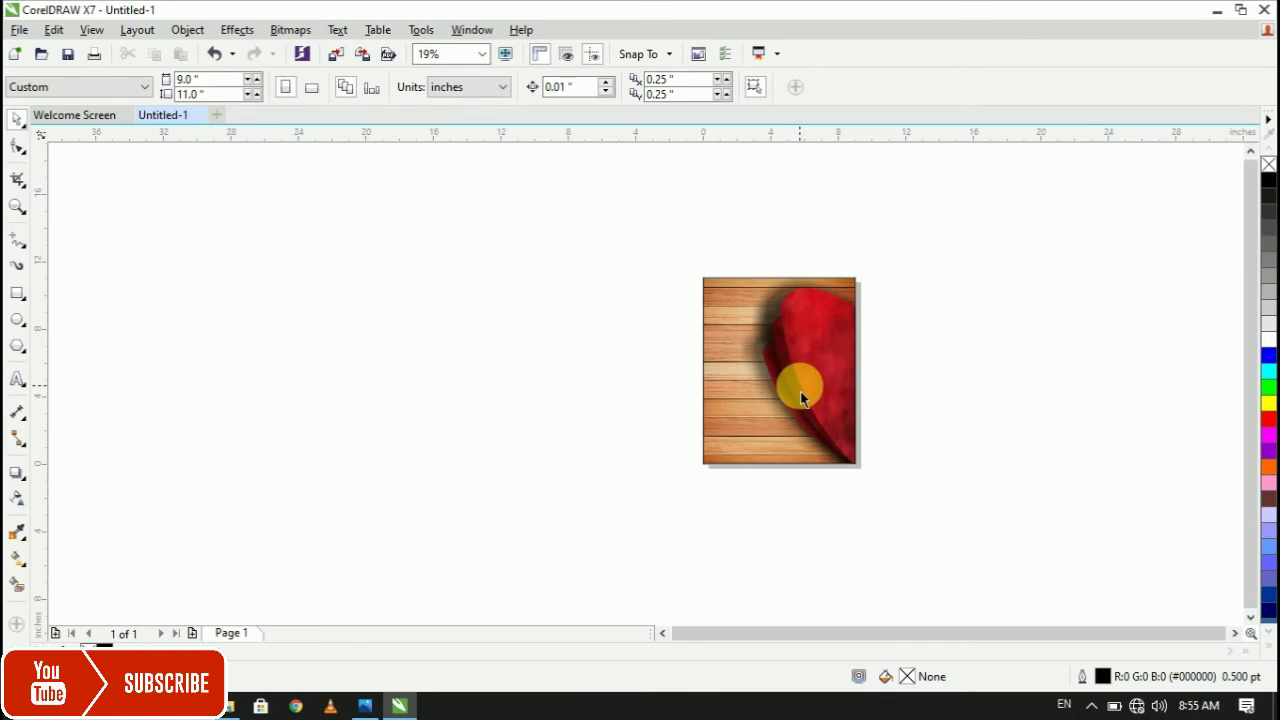
# Edit the background's PowerClip contents, widening the red panel group leftward and extending it past the page's right edge, and finish editing.
pyautogui.scroll(2, 841, 400)
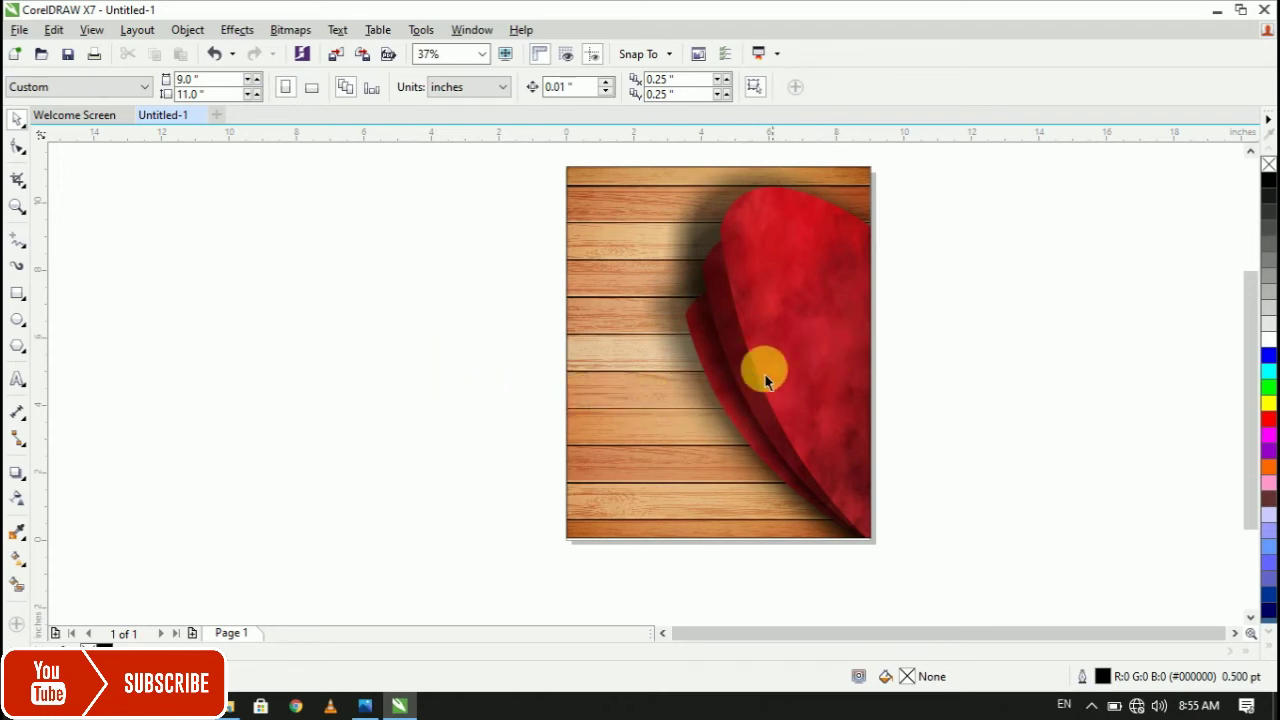
pyautogui.click(771, 316)
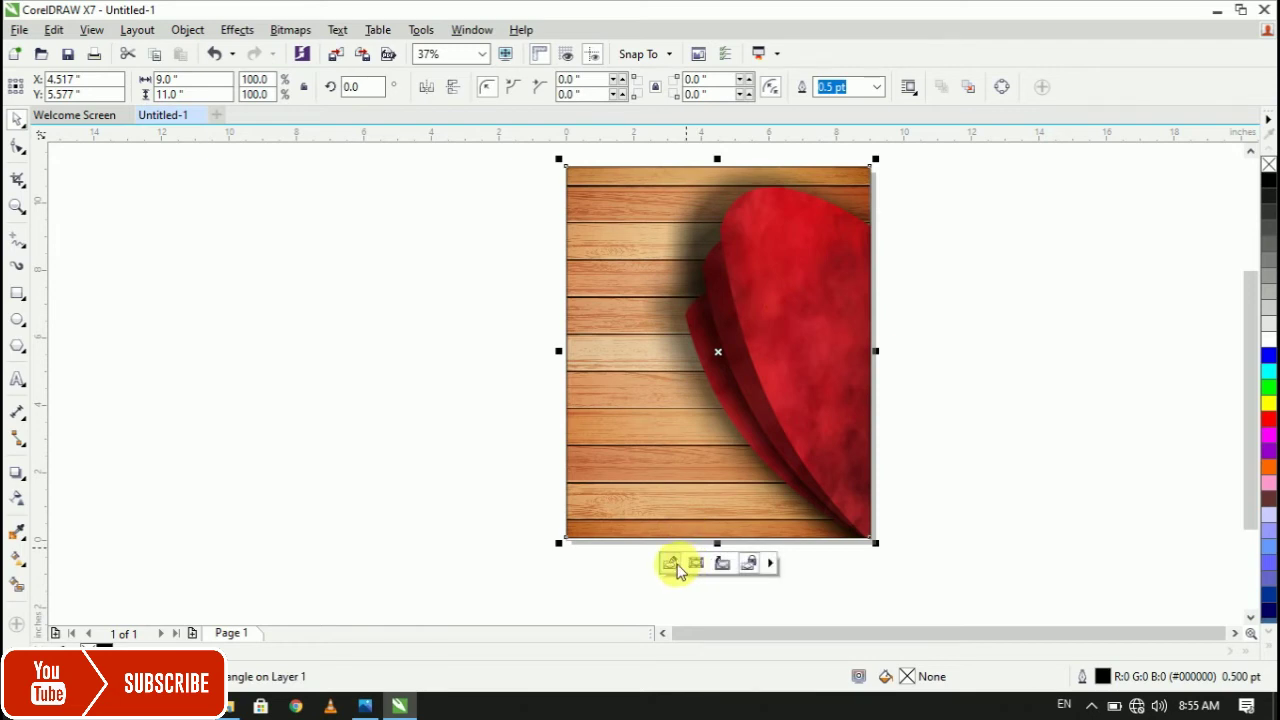
pyautogui.click(672, 566)
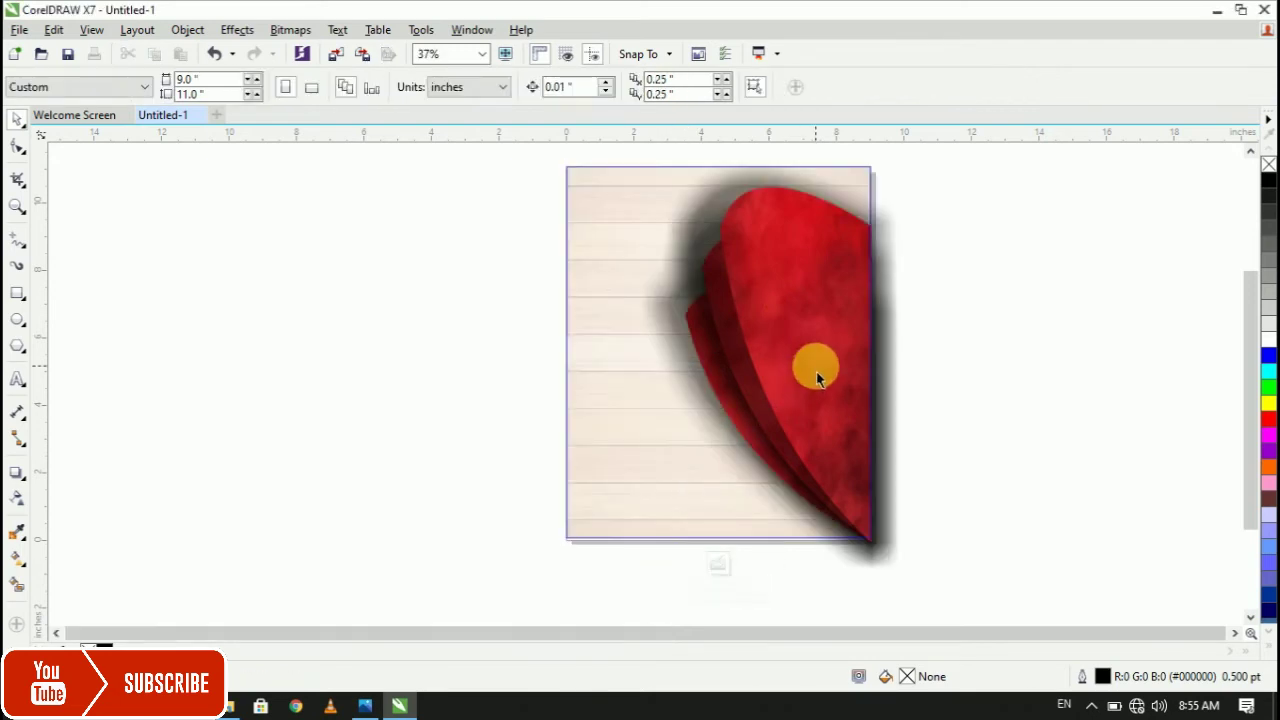
pyautogui.click(814, 366)
pyautogui.click(793, 352)
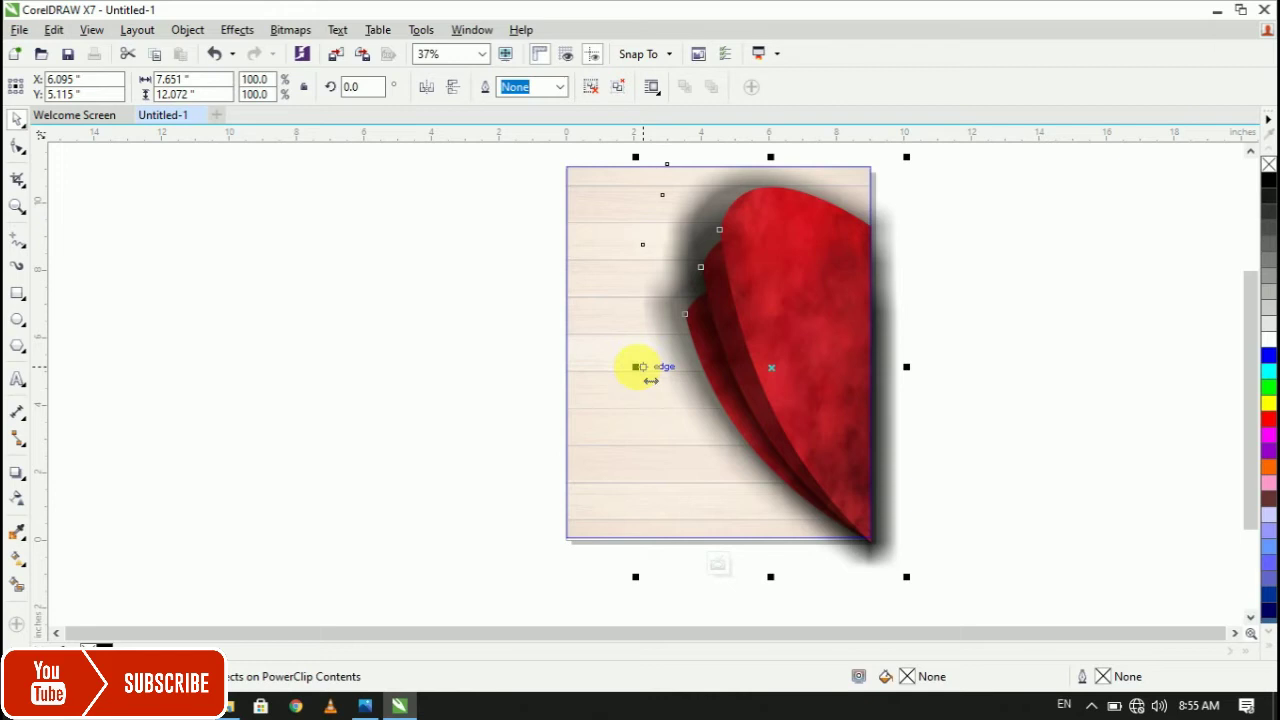
pyautogui.moveTo(638, 367); pyautogui.dragTo(575, 374)
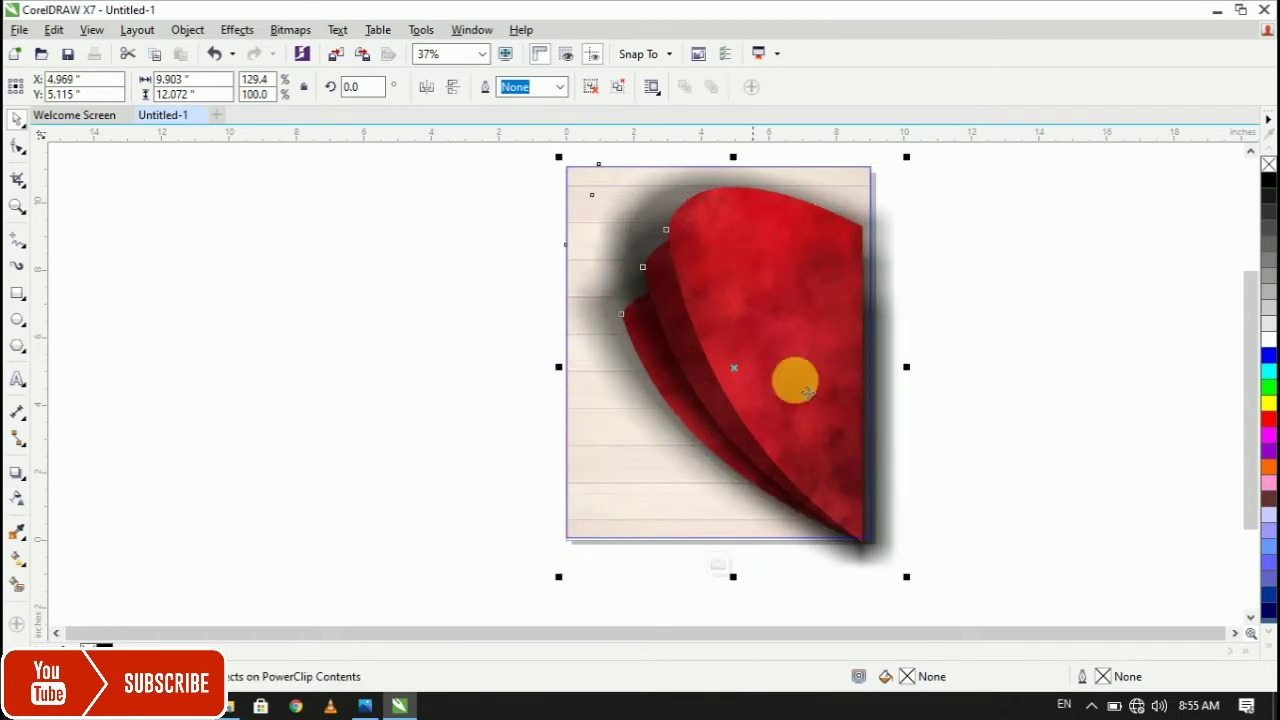
pyautogui.moveTo(925, 382); pyautogui.dragTo(928, 368)
pyautogui.moveTo(559, 367); pyautogui.dragTo(594, 368)
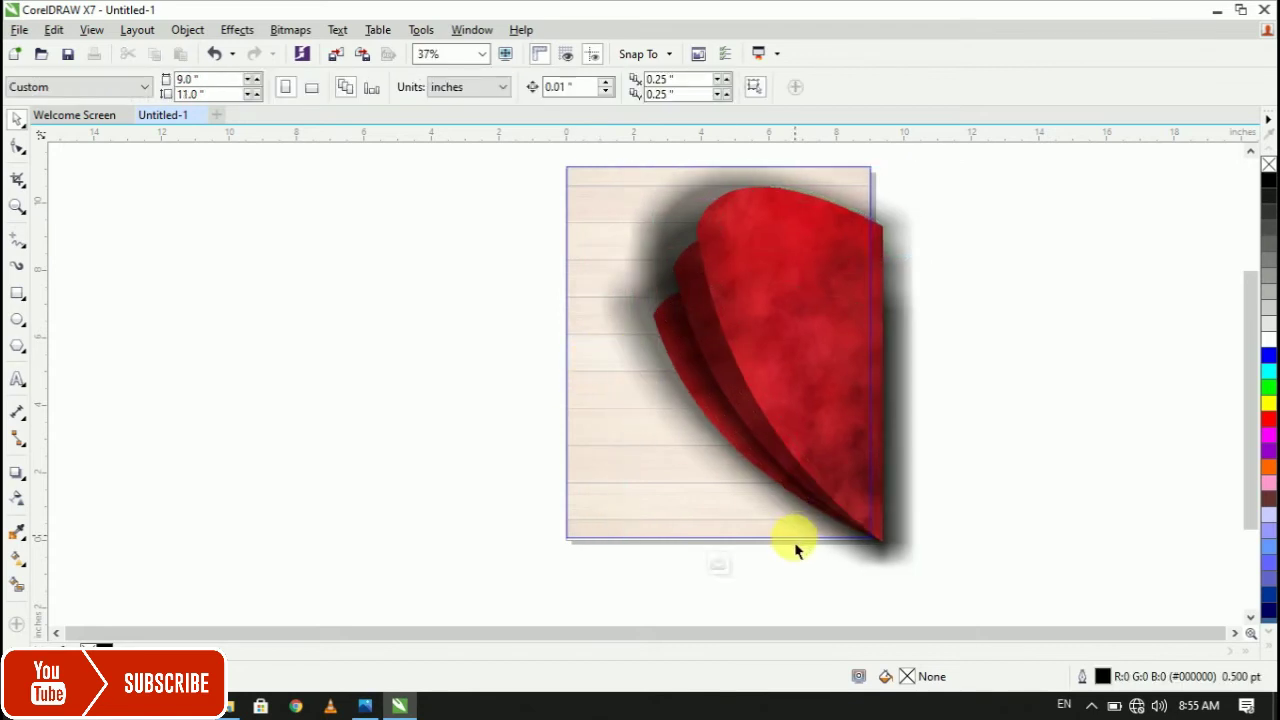
pyautogui.click(722, 564)
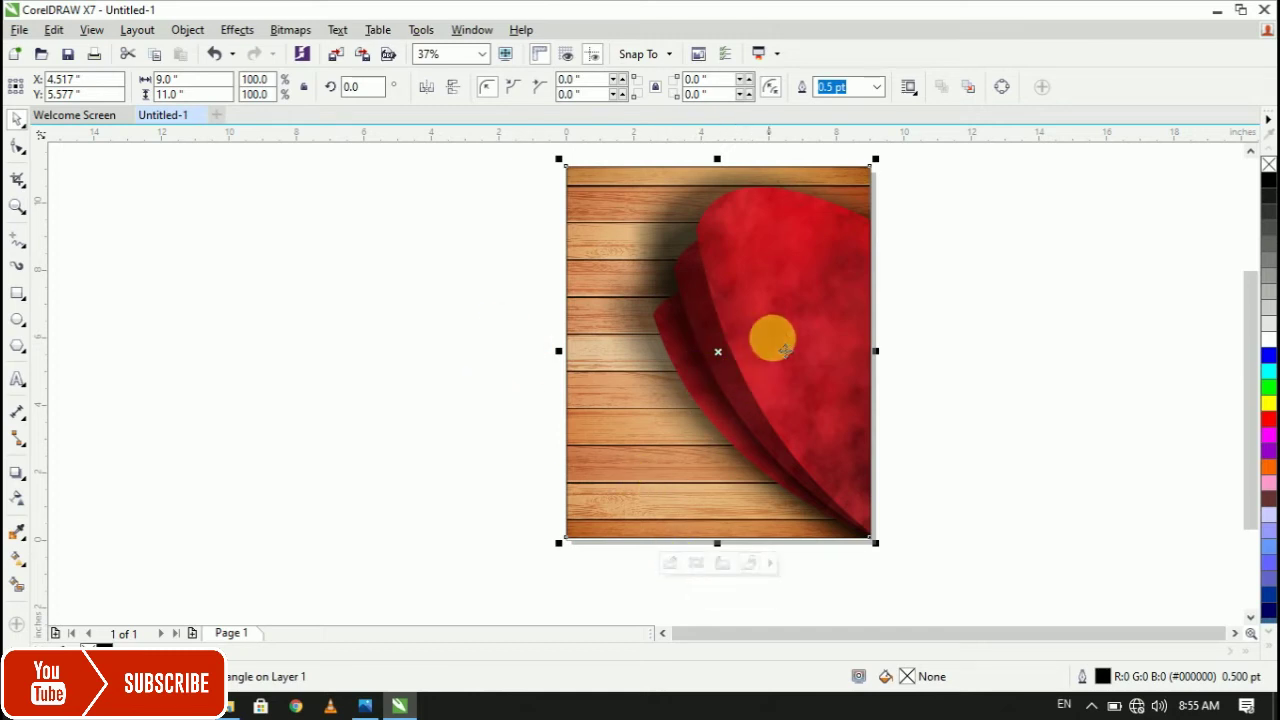
pyautogui.click(754, 340)
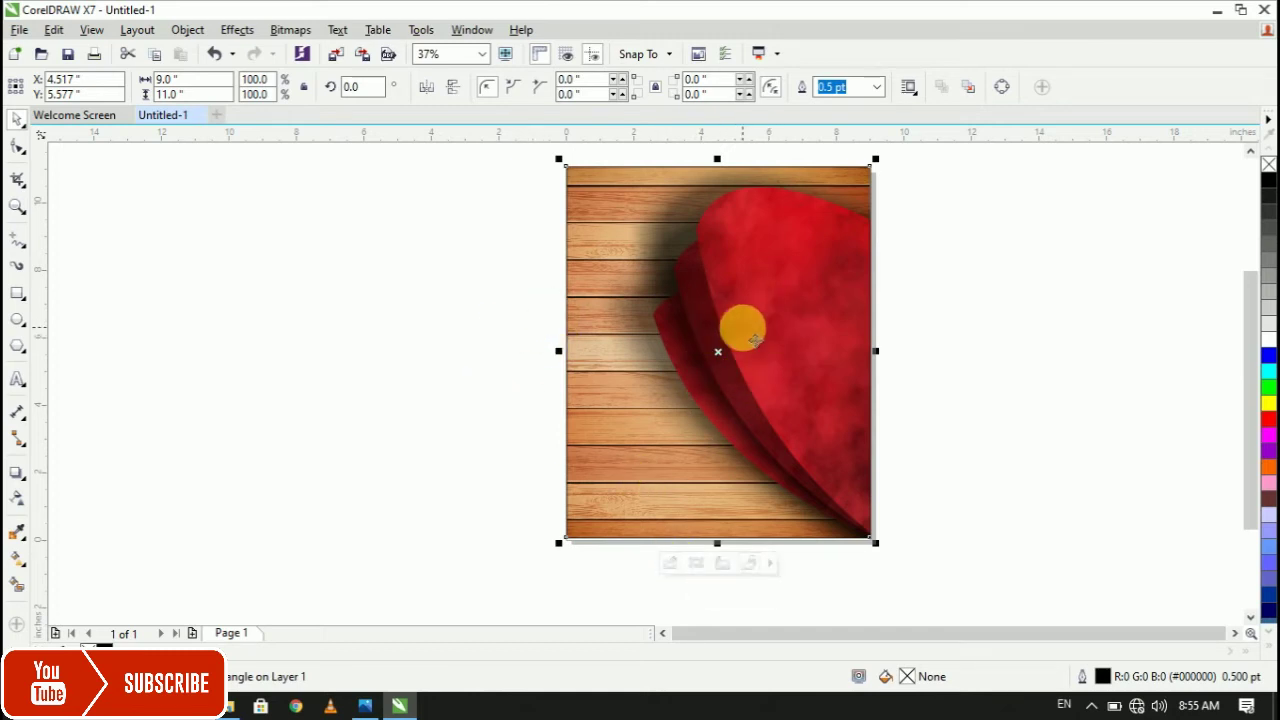
# Add the artistic text "PERFECT" in 150 pt Arial, starting in the empty area left of the page.
pyautogui.click(18, 384)
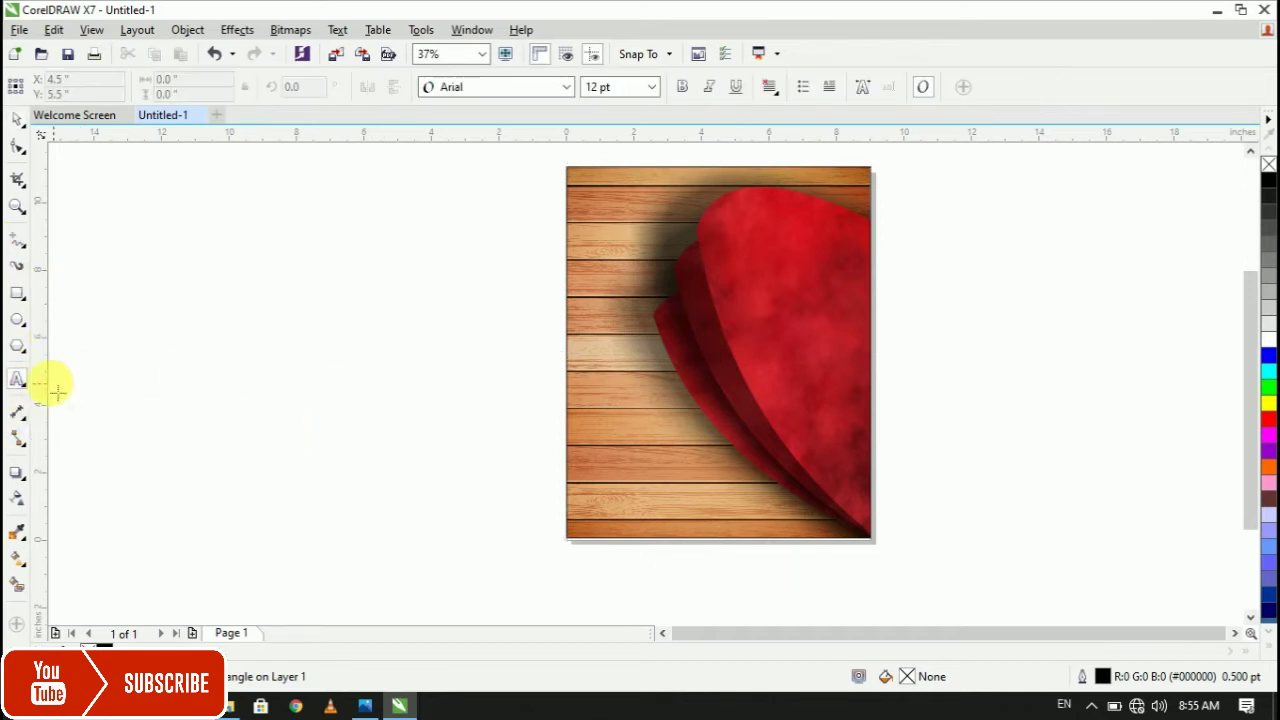
pyautogui.click(297, 430)
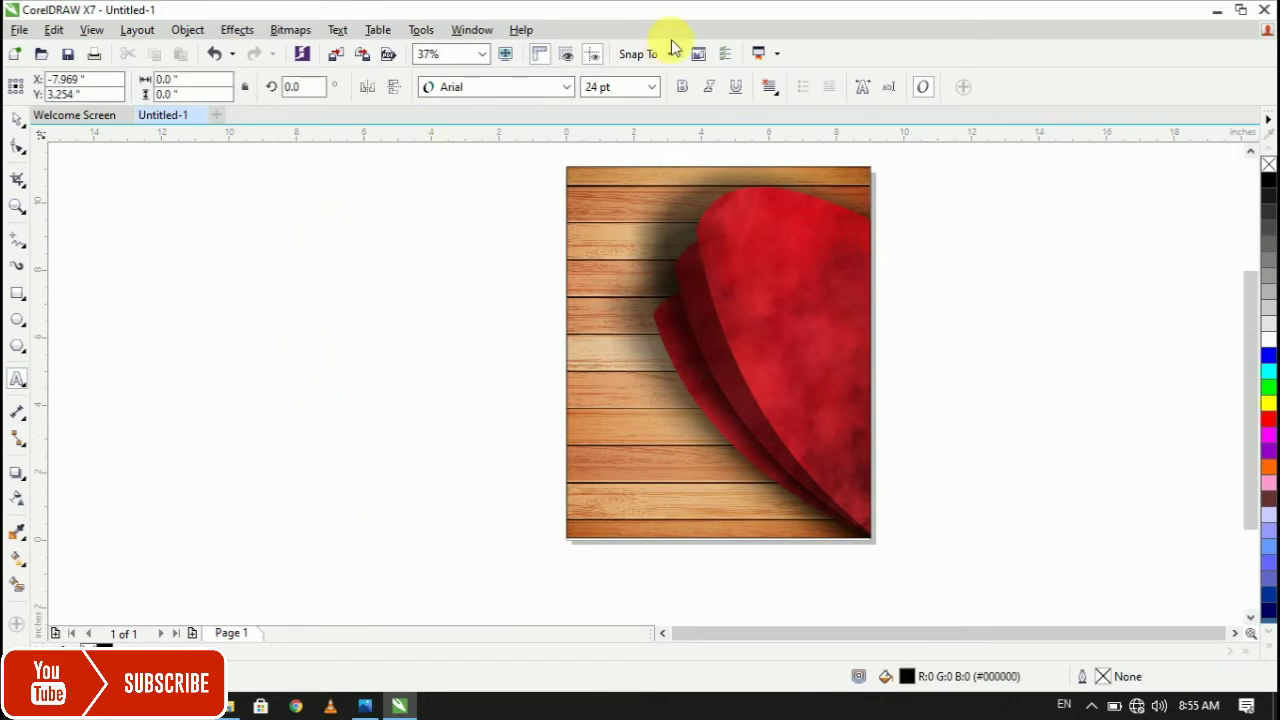
pyautogui.click(648, 88)
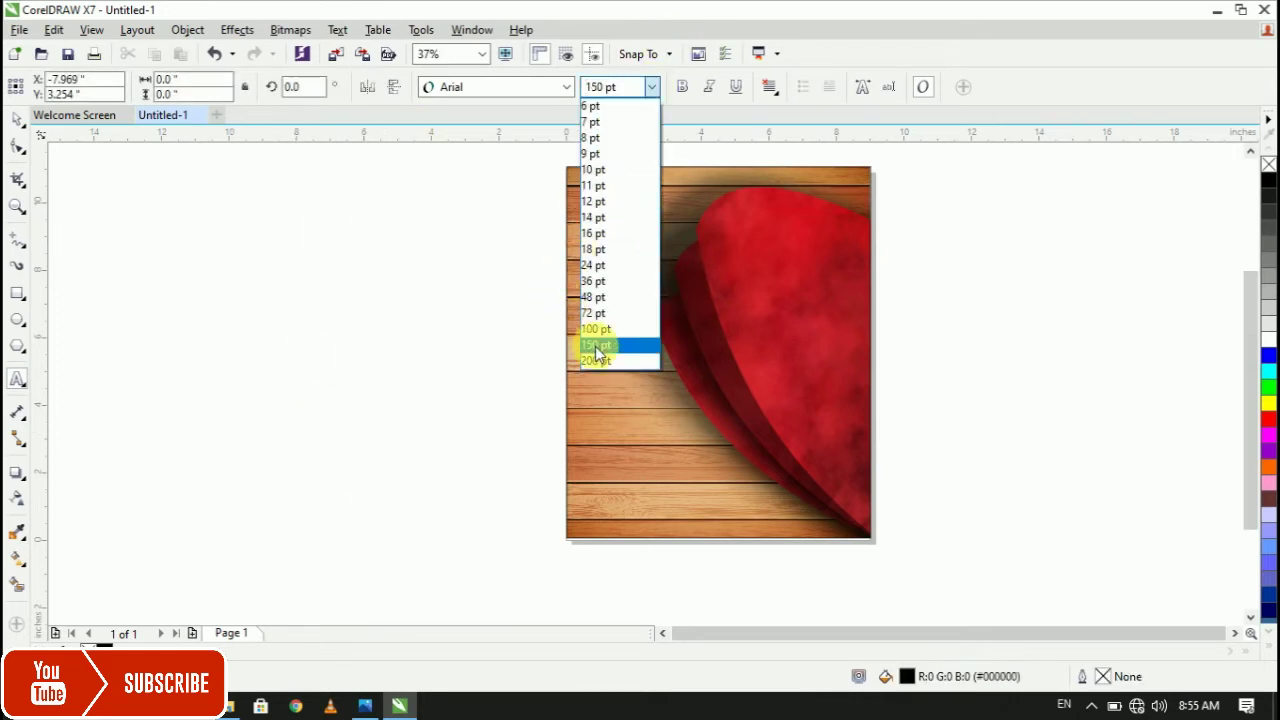
pyautogui.click(601, 346)
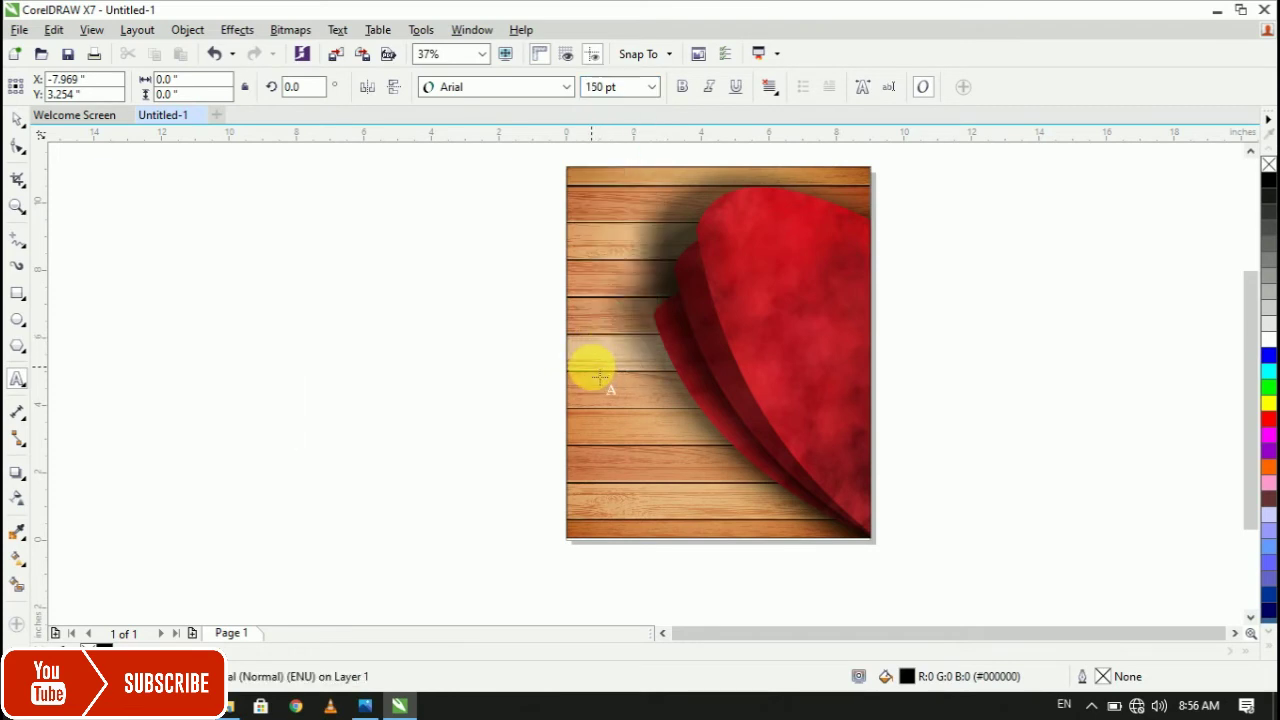
pyautogui.write('PER')
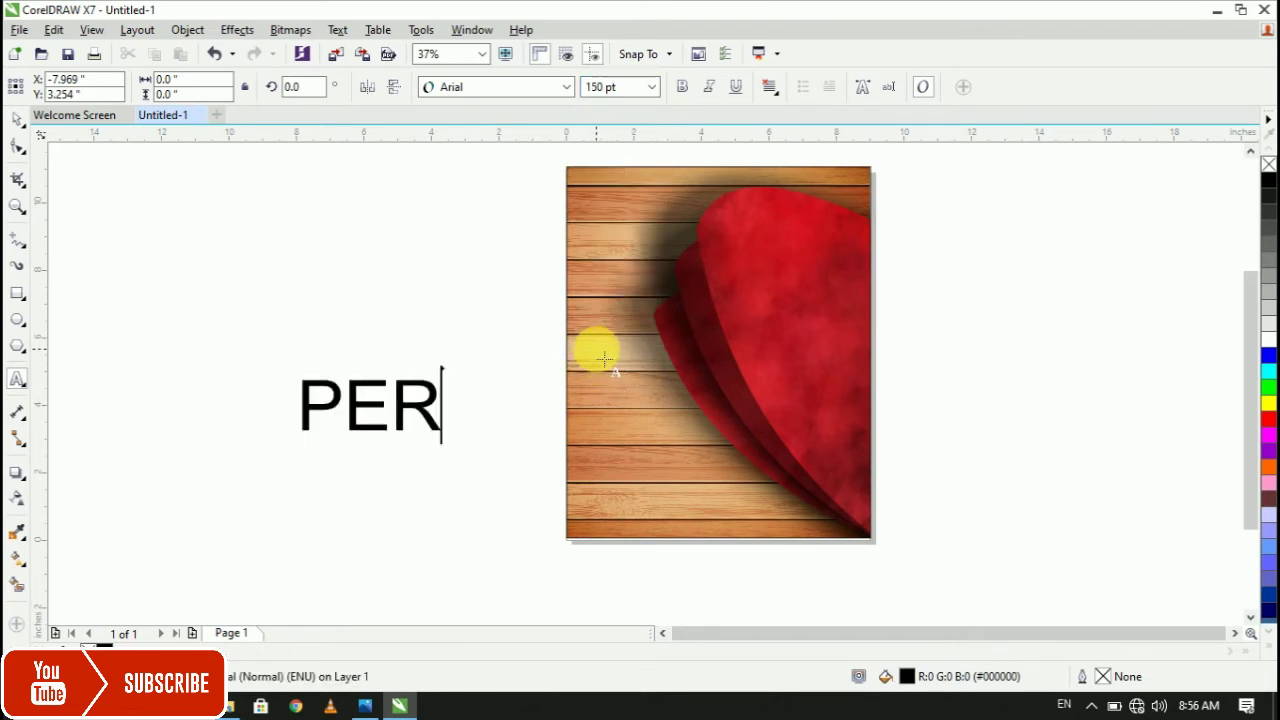
pyautogui.write('GR')
pyautogui.press('BackSpace')
pyautogui.press('BackSpace')
pyautogui.press('BackSpace')
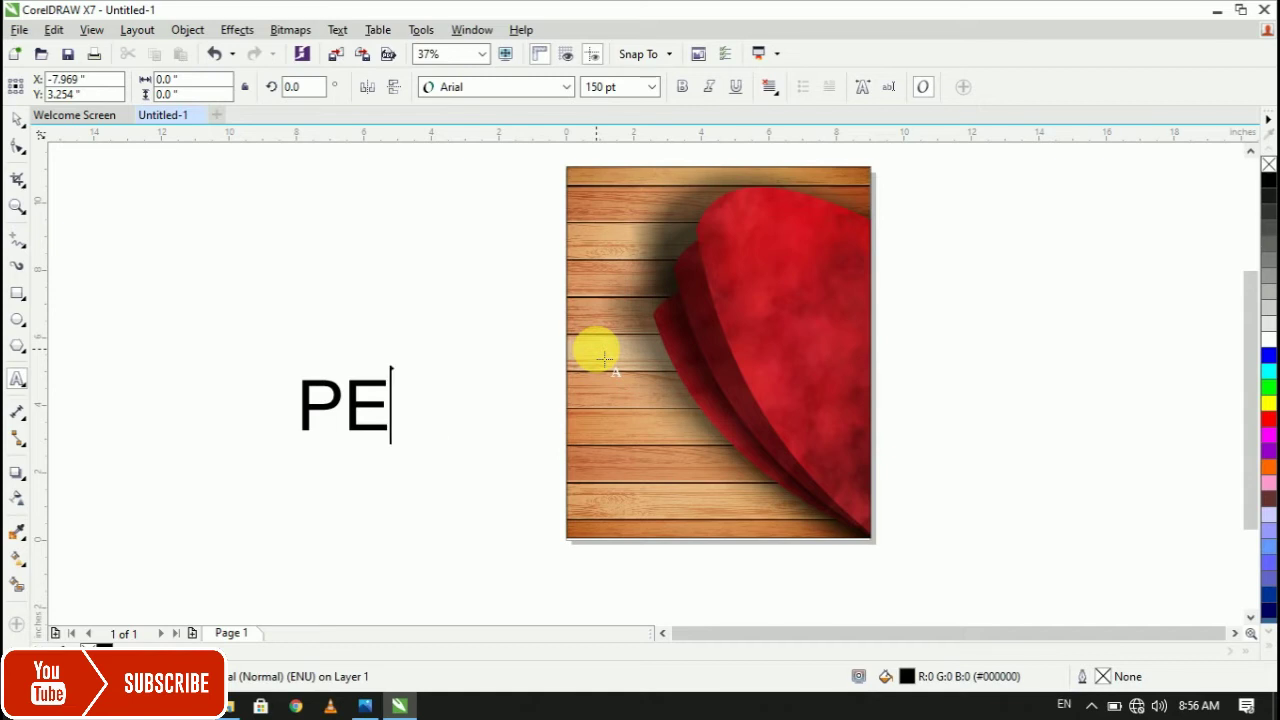
pyautogui.write('T')
pyautogui.press('BackSpace')
pyautogui.write('RFE')
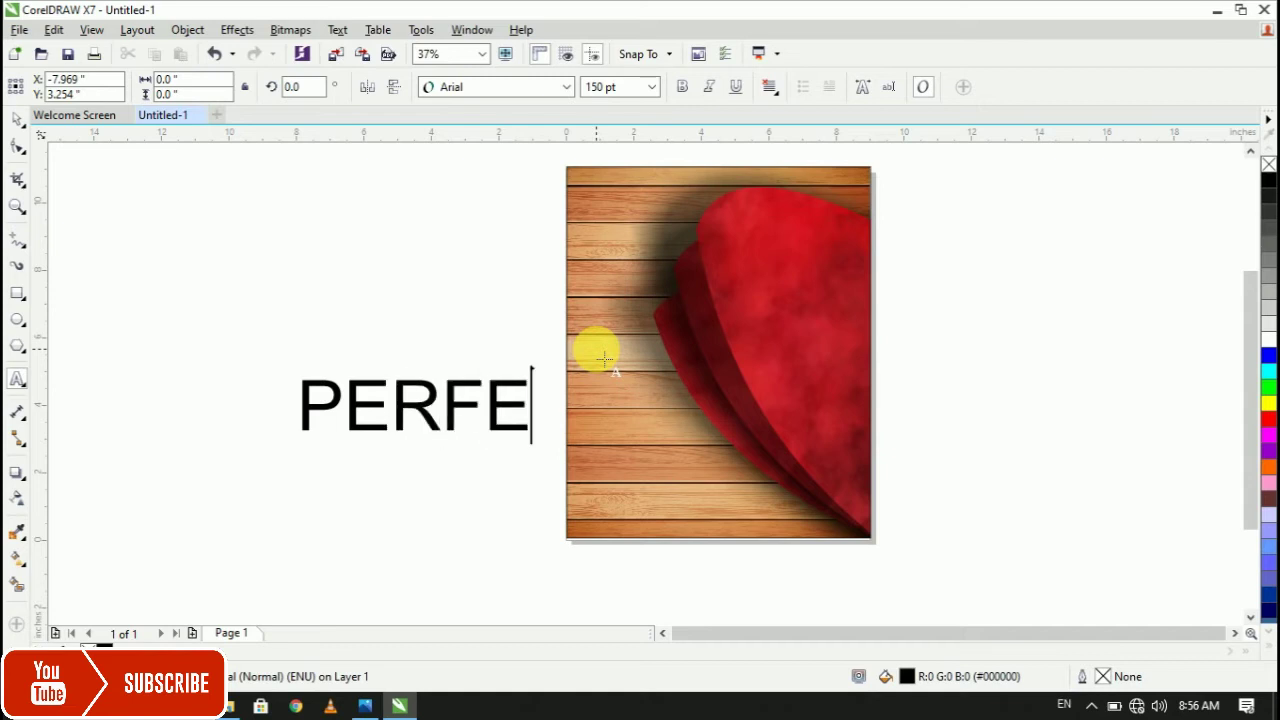
pyautogui.write('CT')
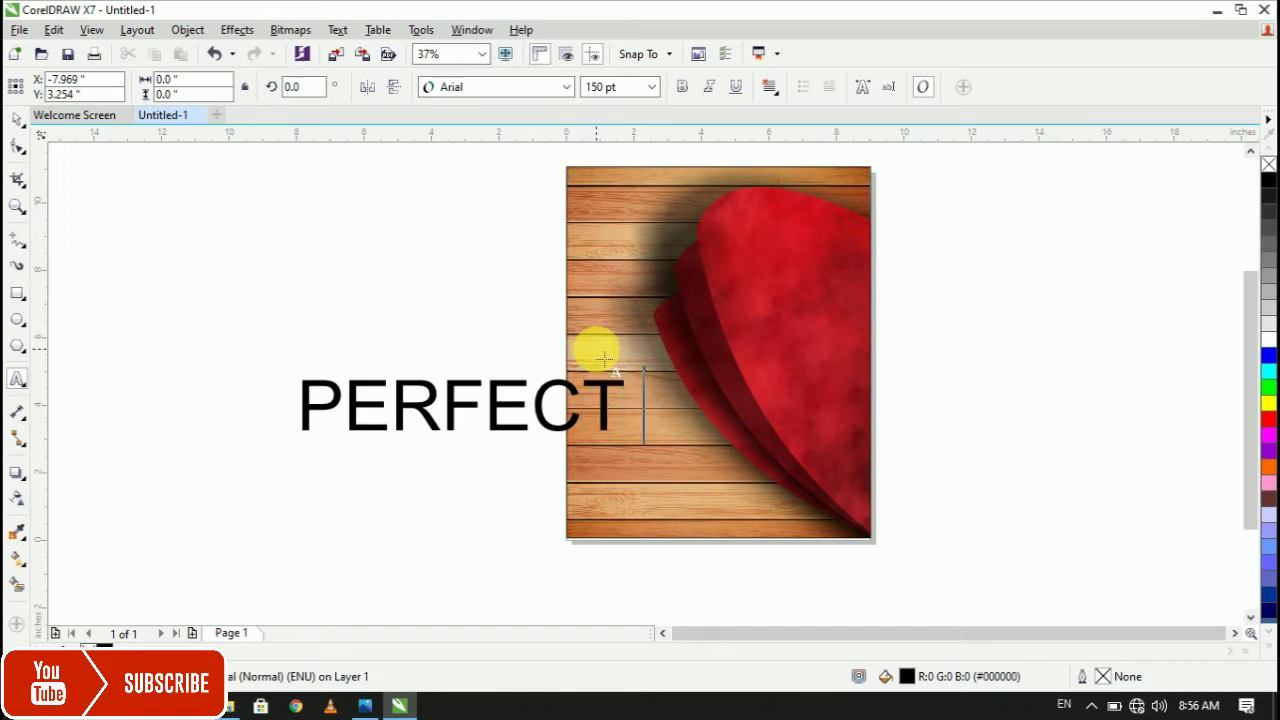
# Change the whole PERFECT text to the Eras Bold ITC font.
pyautogui.hotkey('ctrl', 'a')
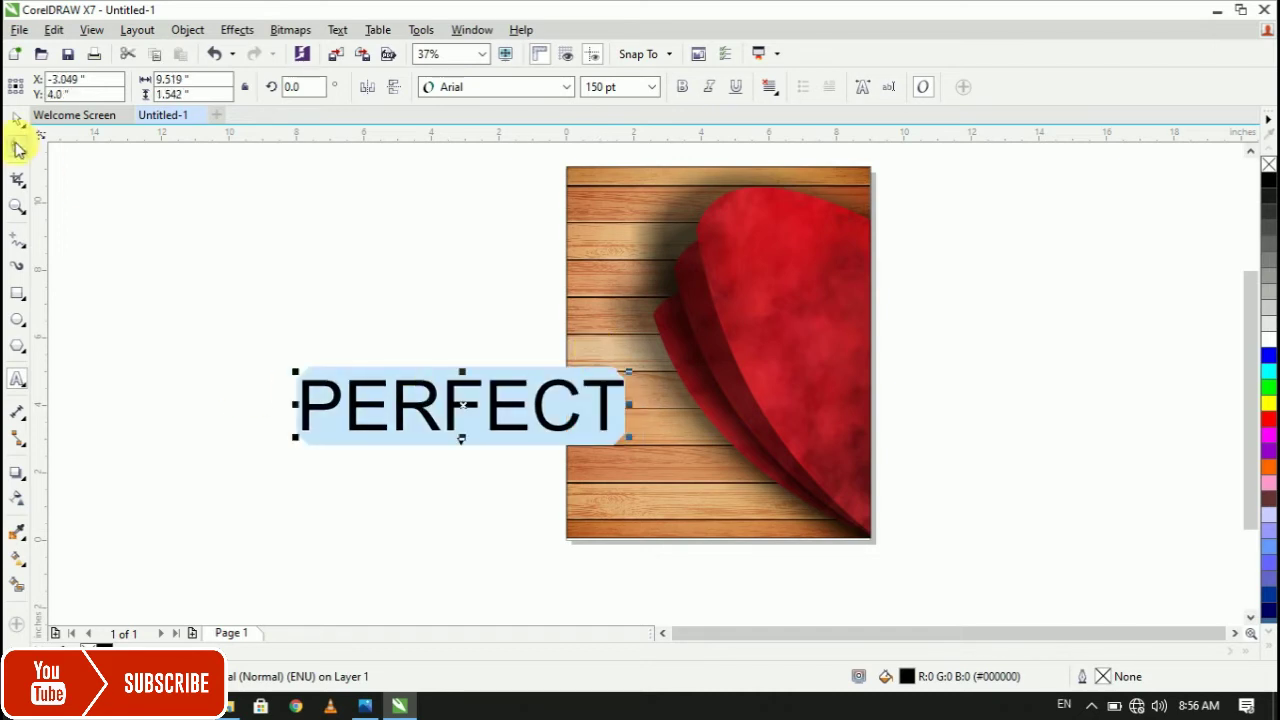
pyautogui.click(566, 87)
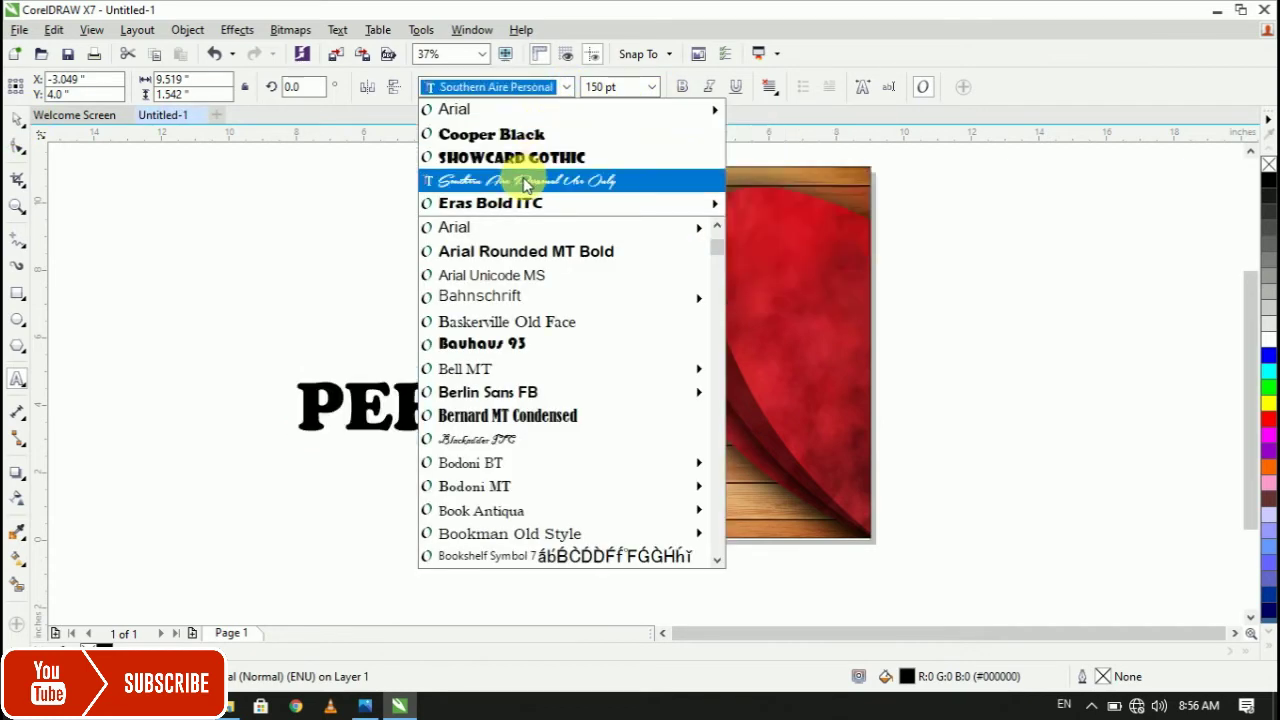
pyautogui.moveTo(517, 204)
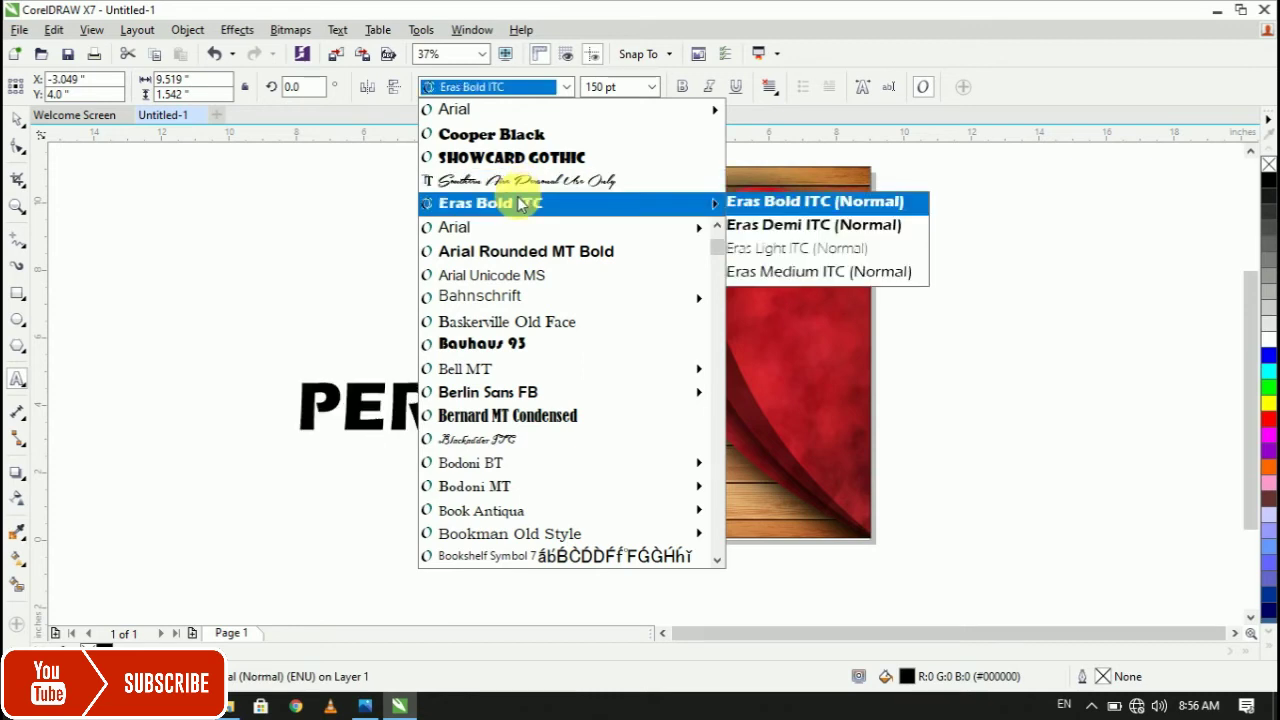
pyautogui.click(514, 201)
pyautogui.click(16, 118)
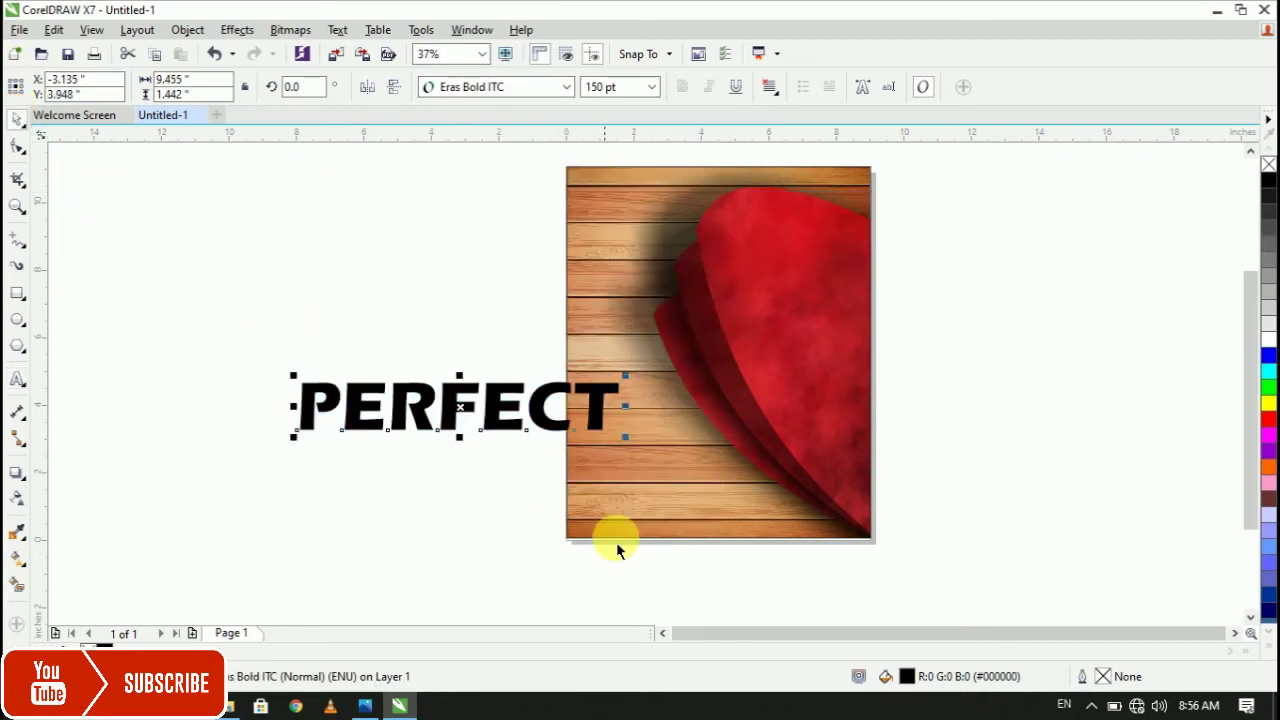
# Reduce the PERFECT text to 72 pt and position it across the upper part of the front red panel.
pyautogui.moveTo(460, 405); pyautogui.dragTo(855, 270)
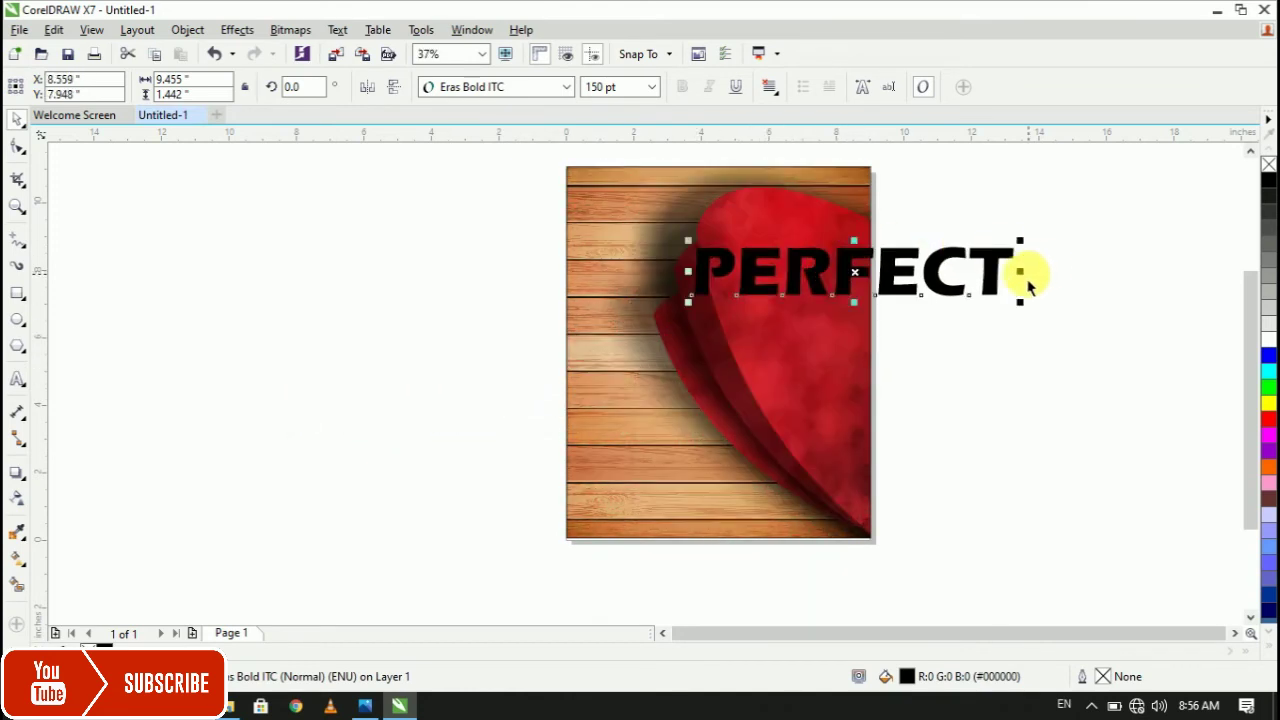
pyautogui.click(651, 87)
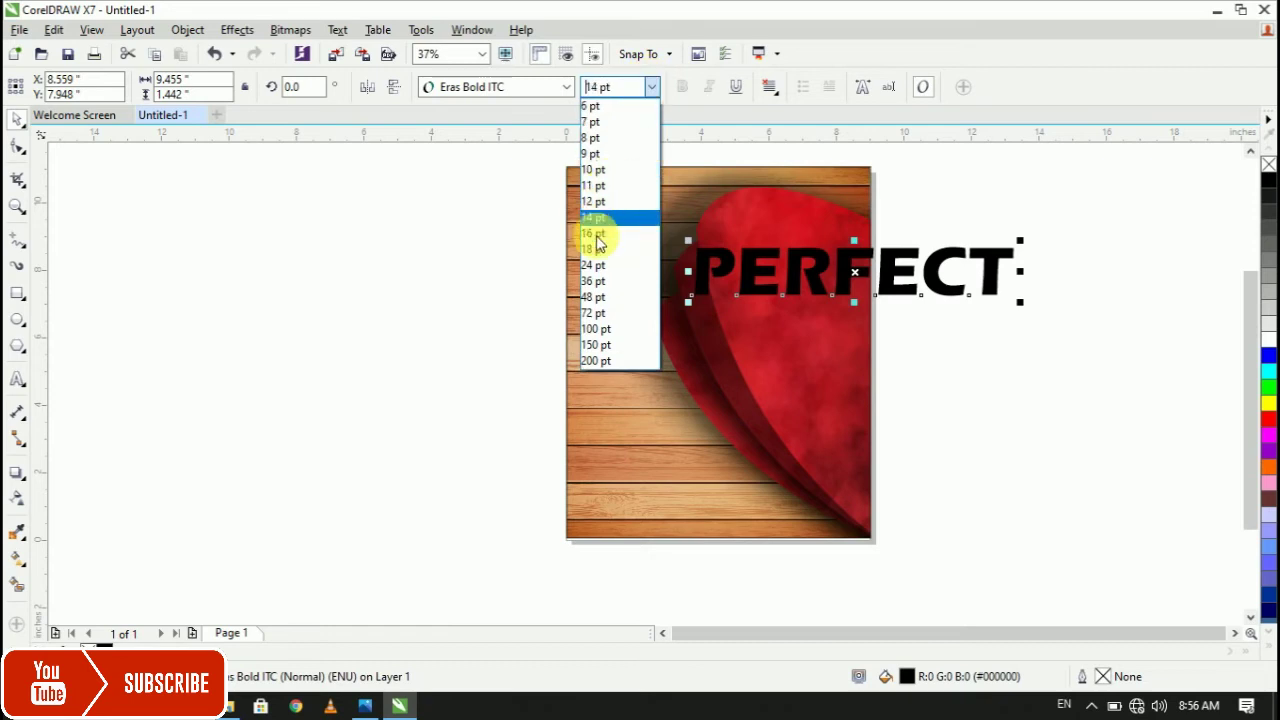
pyautogui.click(620, 316)
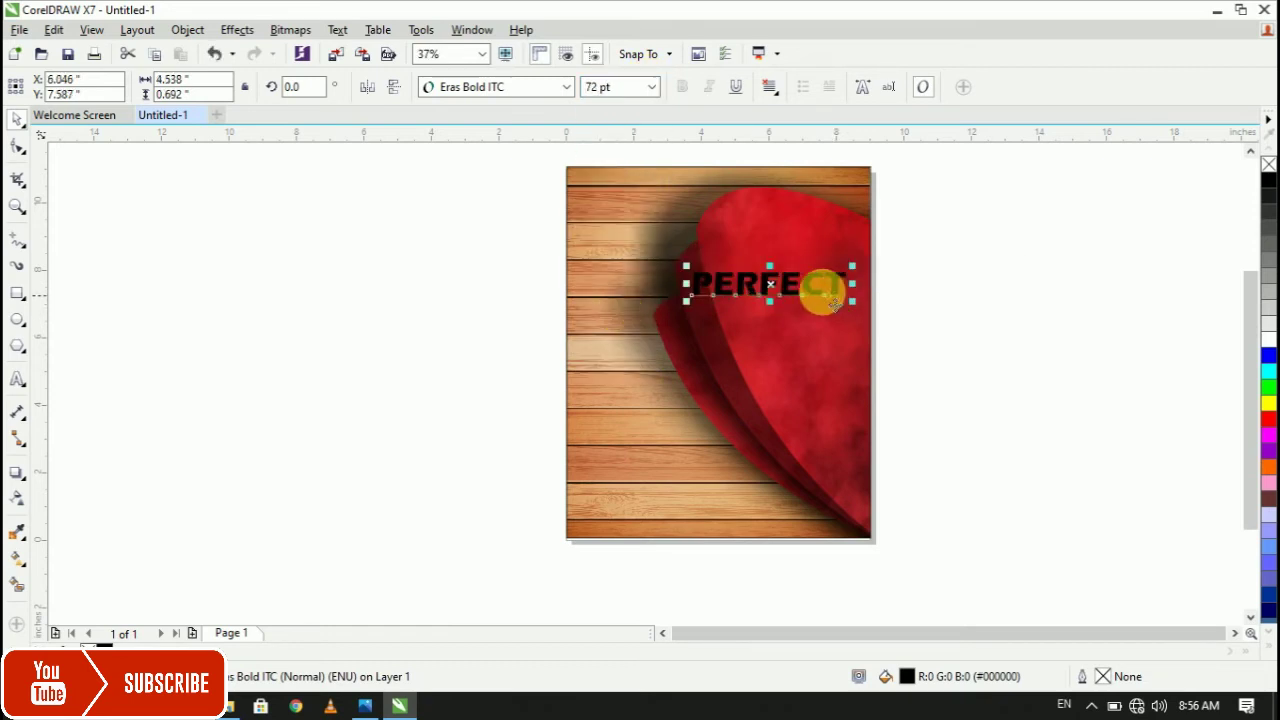
pyautogui.moveTo(769, 287); pyautogui.dragTo(805, 270)
# Fill the PERFECT text with light yellow (#FFFF1F) and nudge it slightly left to sit inside the page edge.
pyautogui.scroll(2, 803, 262)
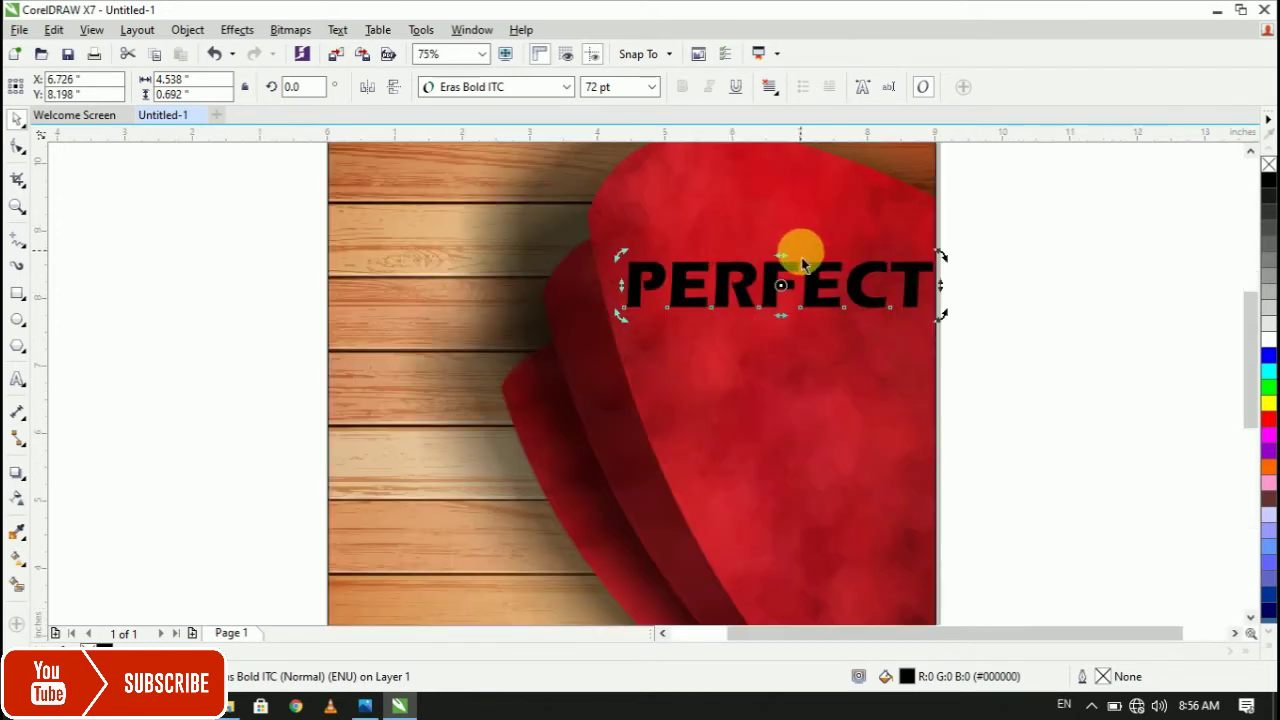
pyautogui.moveTo(1268, 322); pyautogui.dragTo(922, 288)
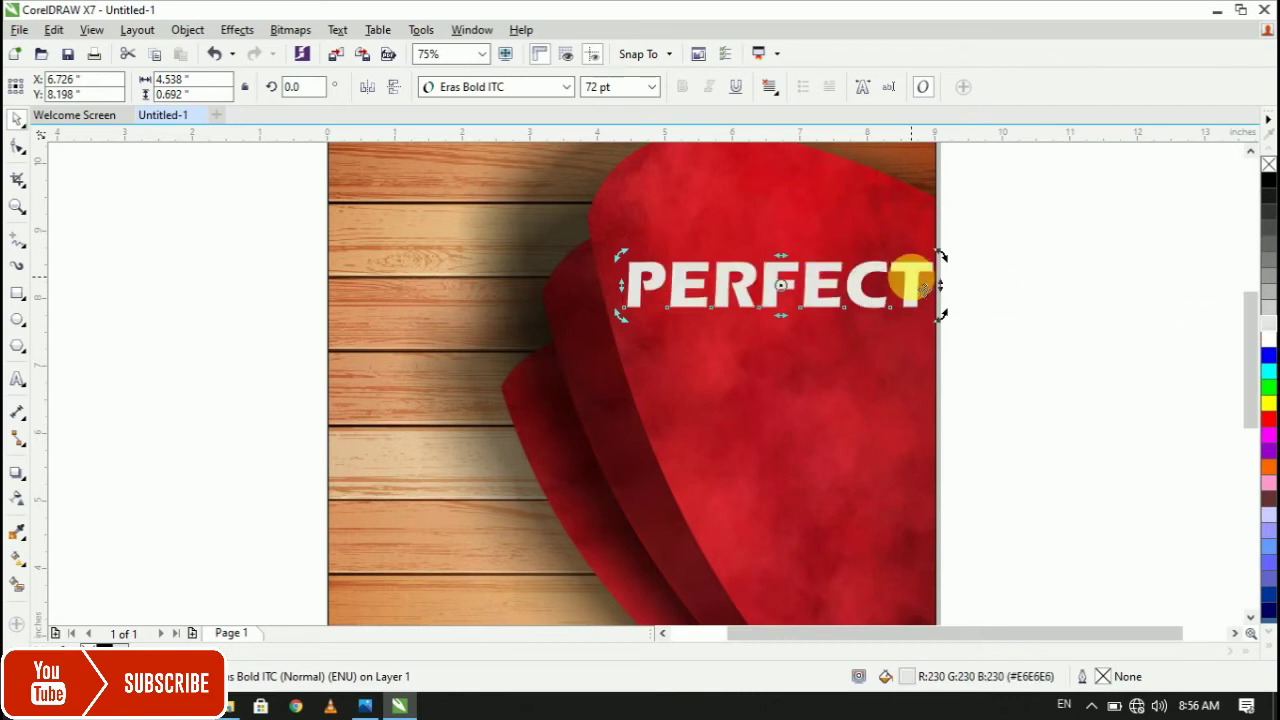
pyautogui.click(1268, 403)
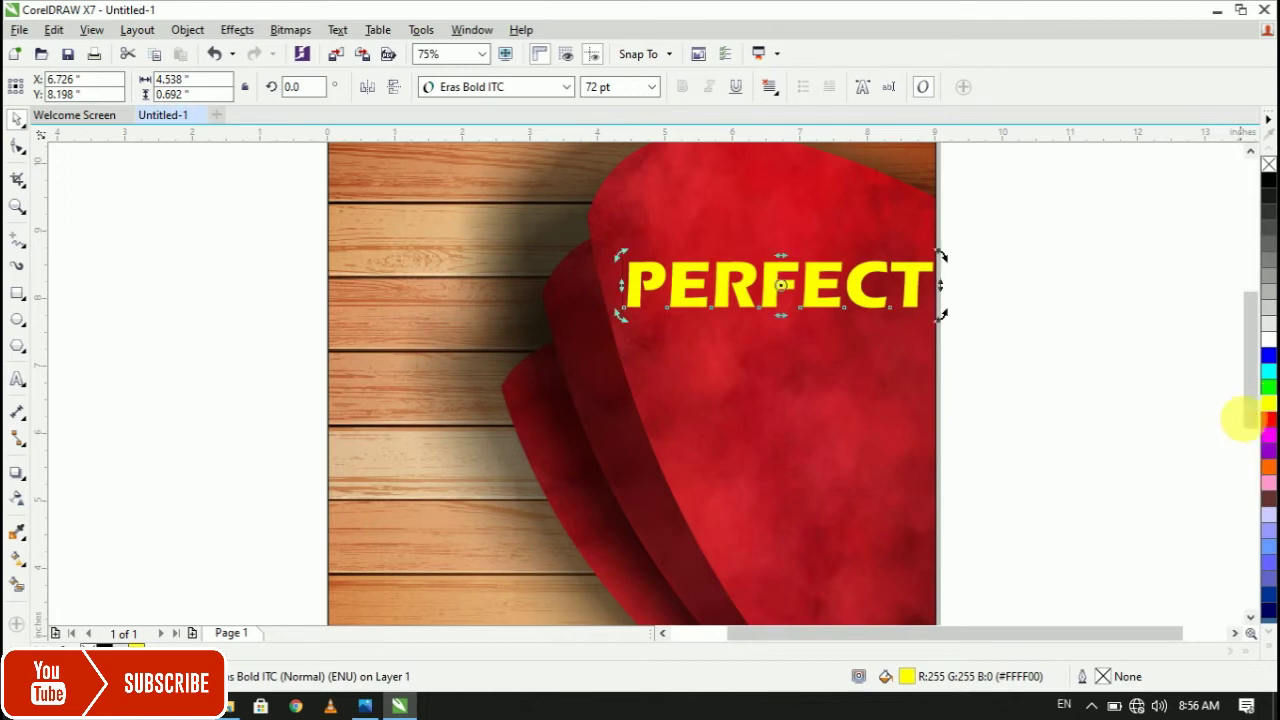
pyautogui.click(1266, 407)
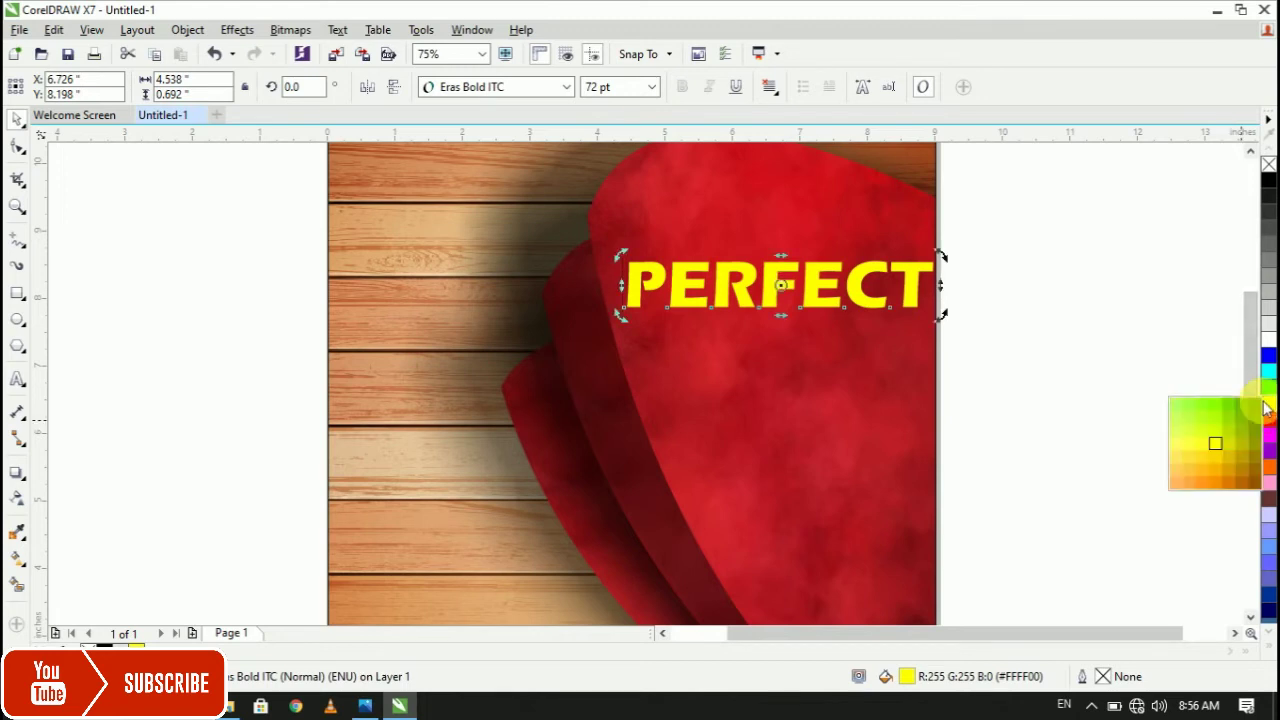
pyautogui.click(1203, 453)
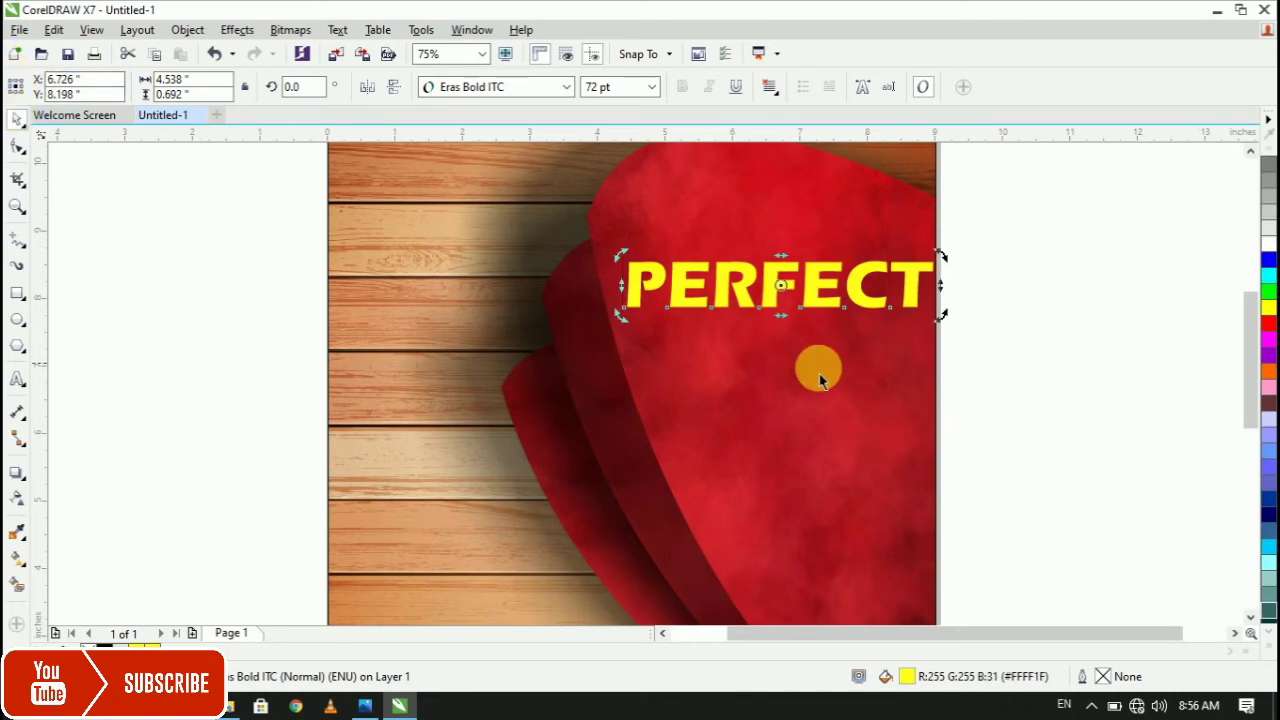
pyautogui.click(1029, 398)
pyautogui.click(858, 303)
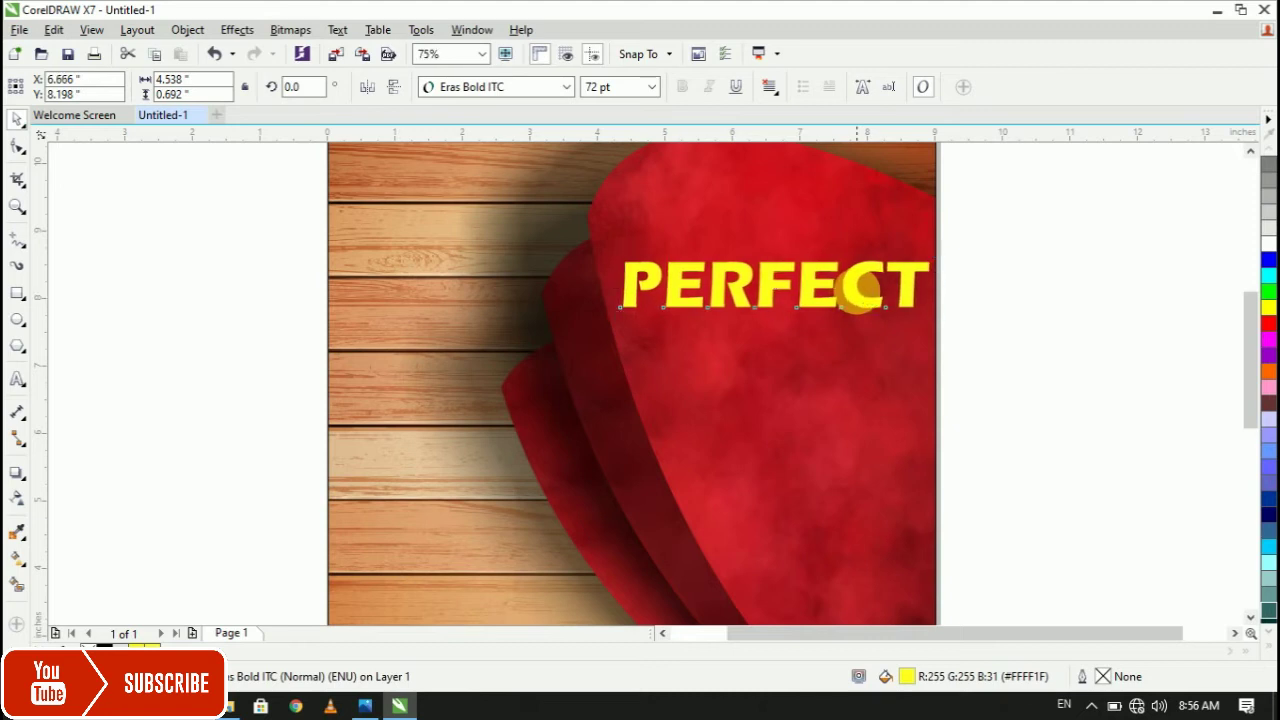
pyautogui.moveTo(853, 289); pyautogui.dragTo(847, 289)
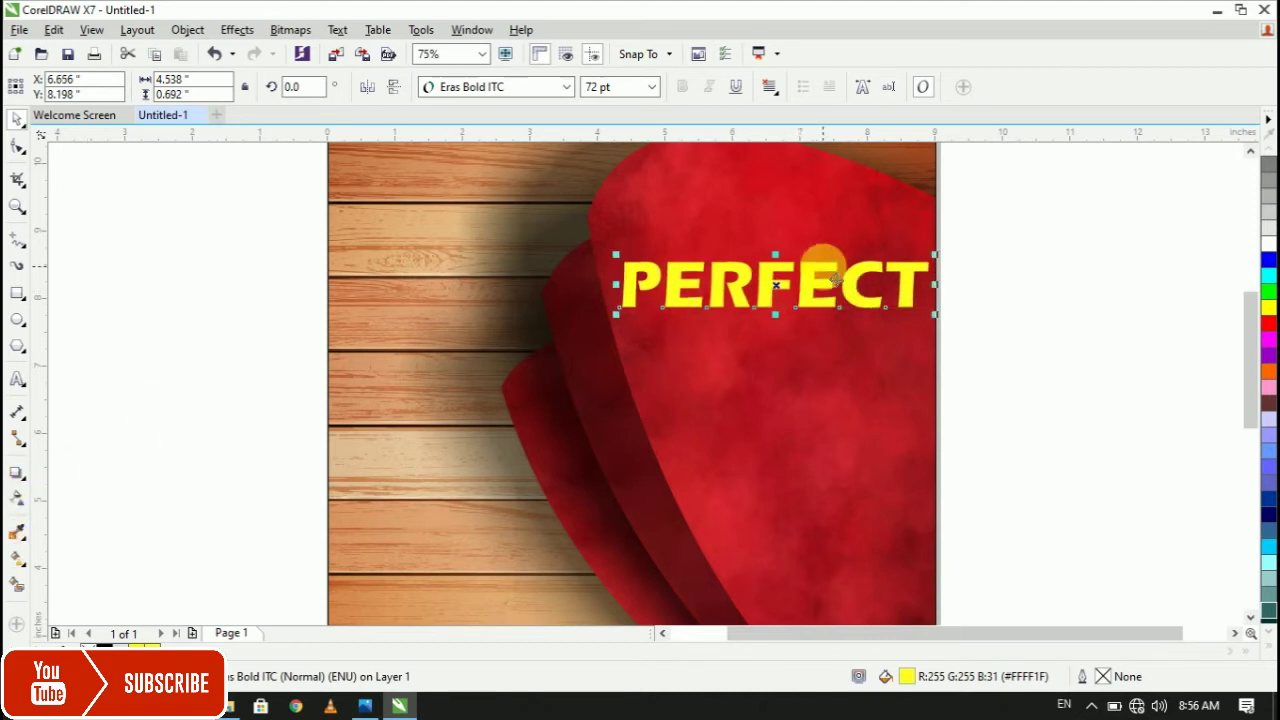
# Check the reference poster in Photos, return to CorelDRAW and give the PERFECT text a downward drop shadow at about 271°.
pyautogui.click(365, 705)
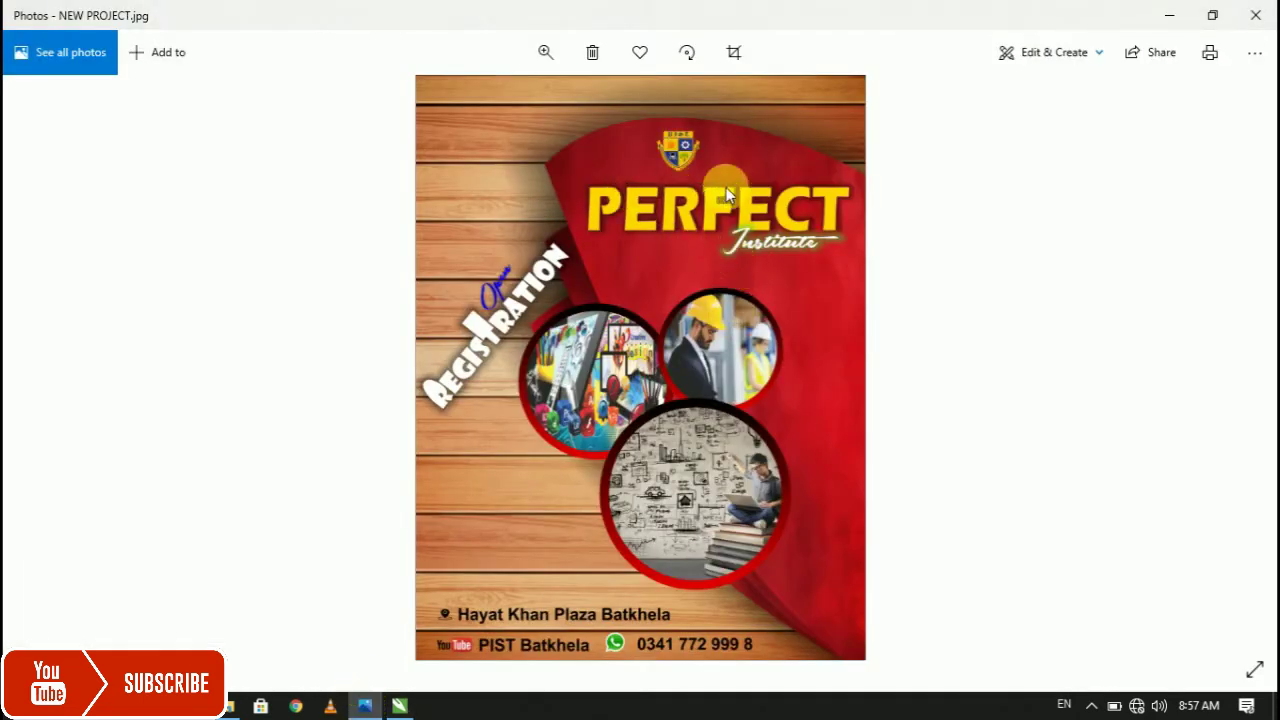
pyautogui.click(400, 705)
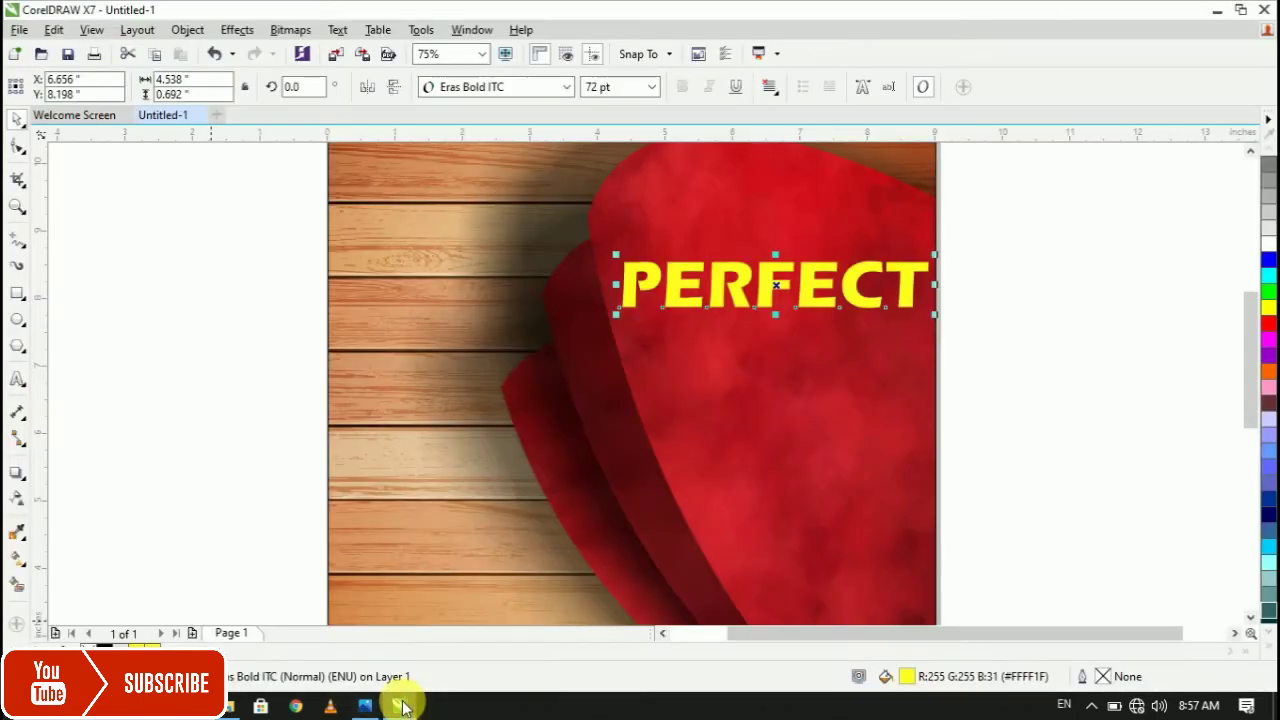
pyautogui.click(17, 472)
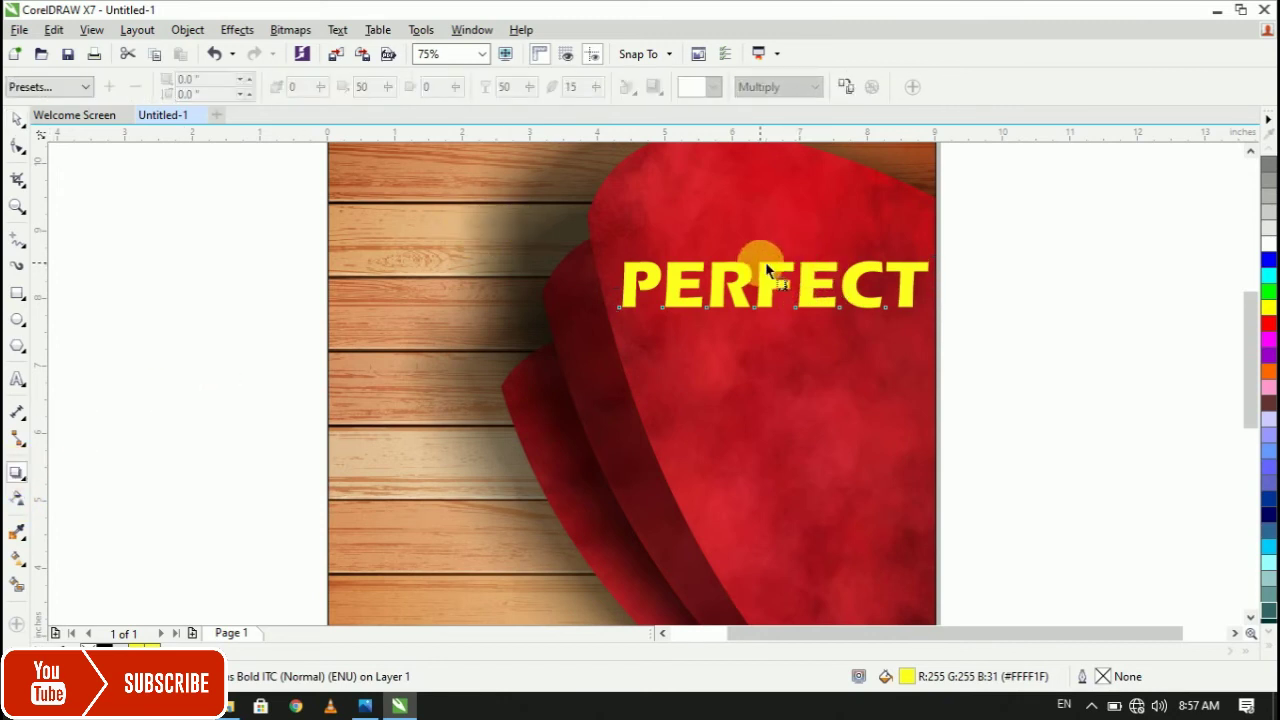
pyautogui.moveTo(763, 262); pyautogui.dragTo(778, 315)
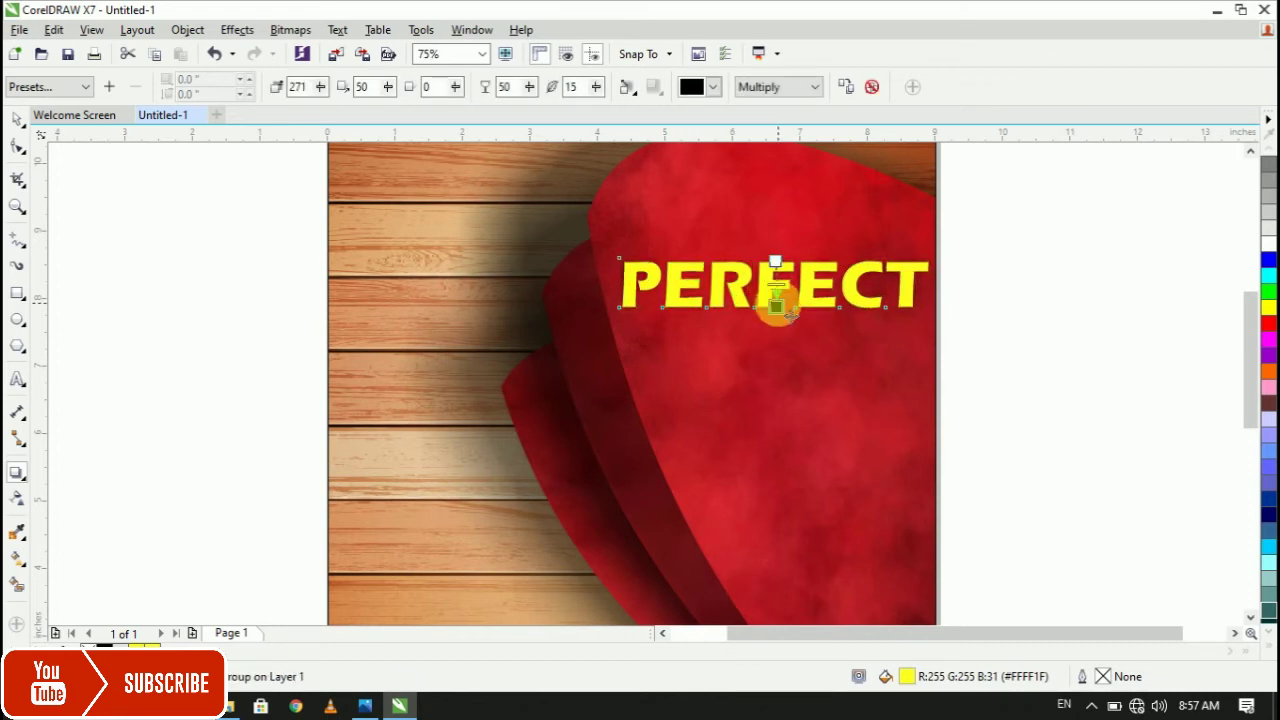
pyautogui.scroll(1, 780, 305)
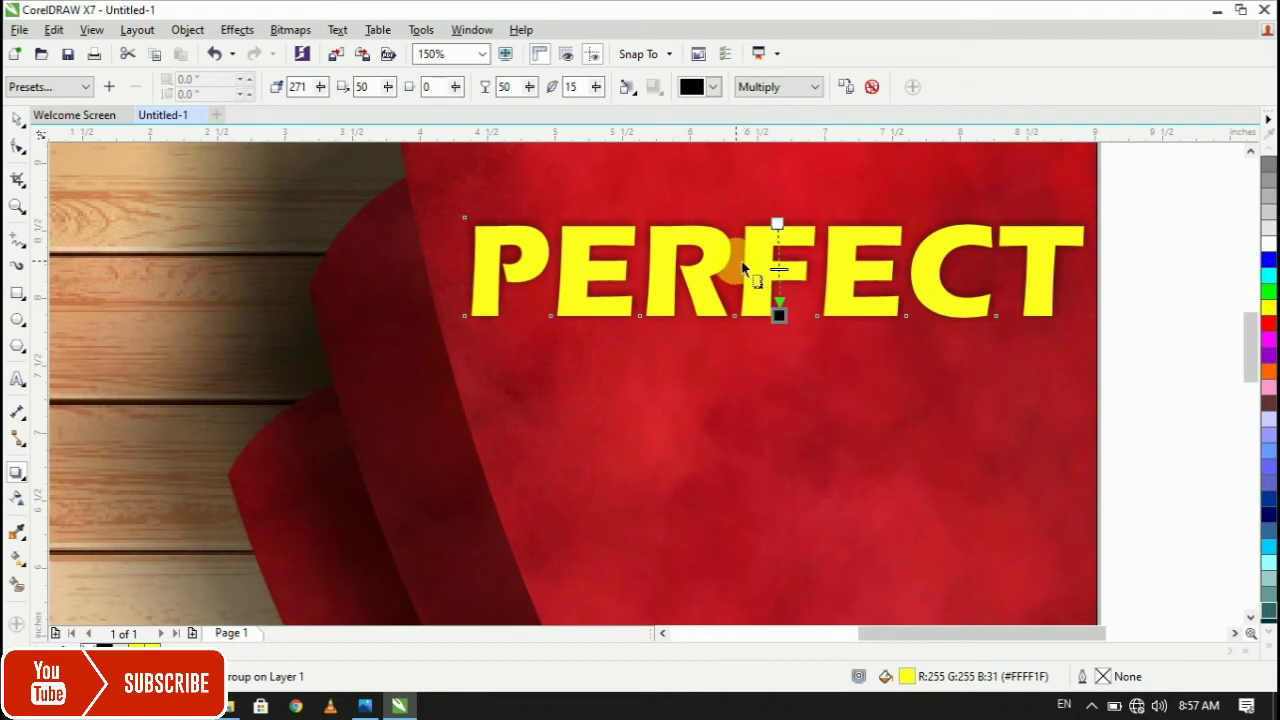
# Set the PERFECT shadow's feathering direction to Outside and extend the shadow slightly farther below the letters.
pyautogui.click(636, 93)
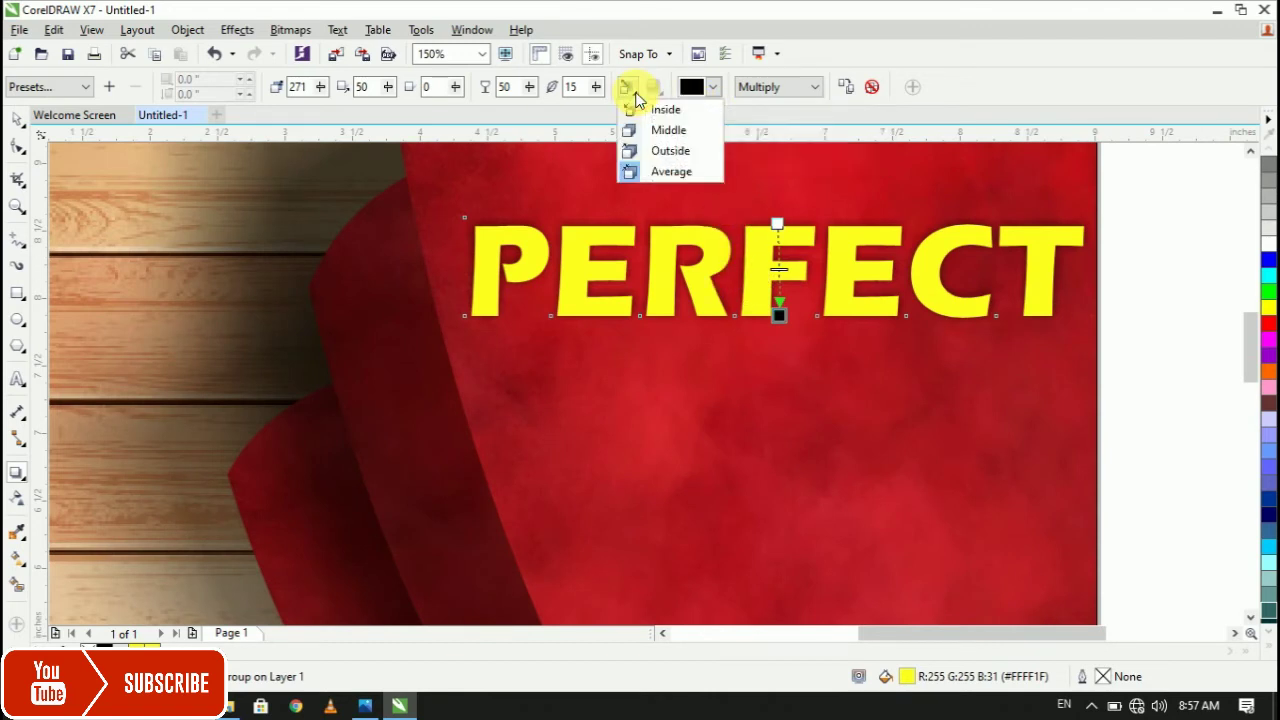
pyautogui.click(654, 154)
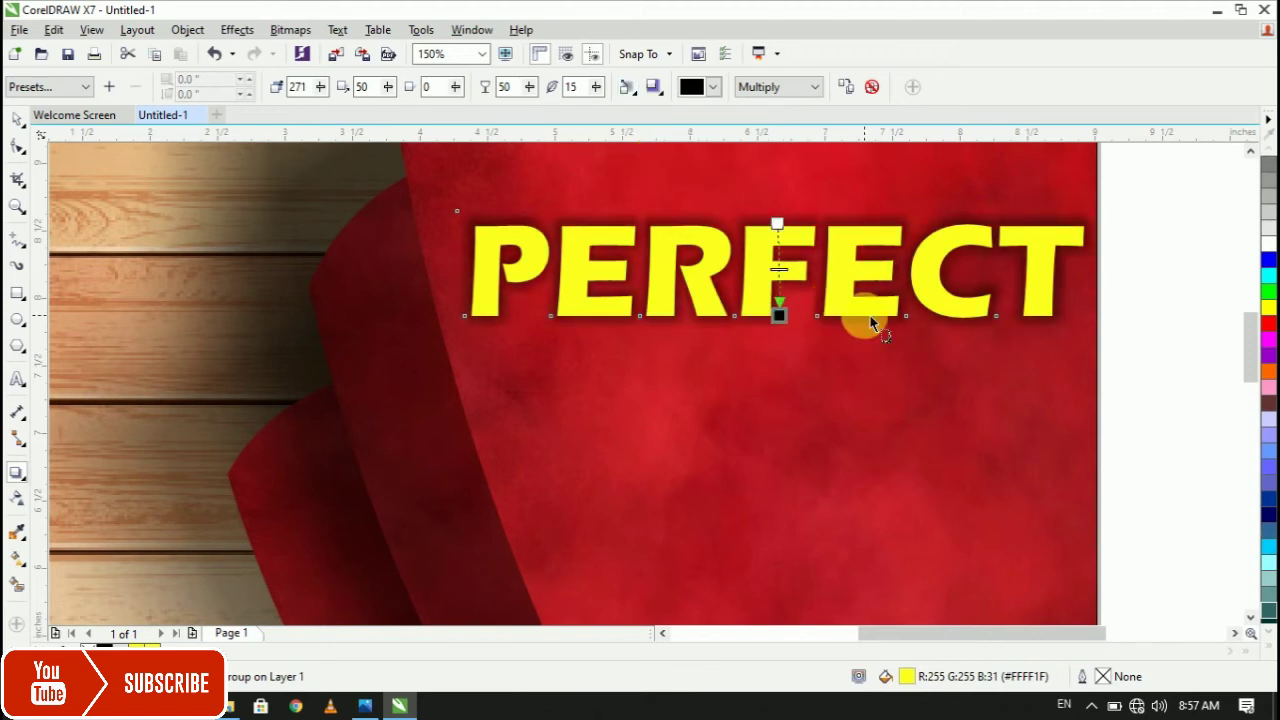
pyautogui.moveTo(793, 330); pyautogui.dragTo(788, 338)
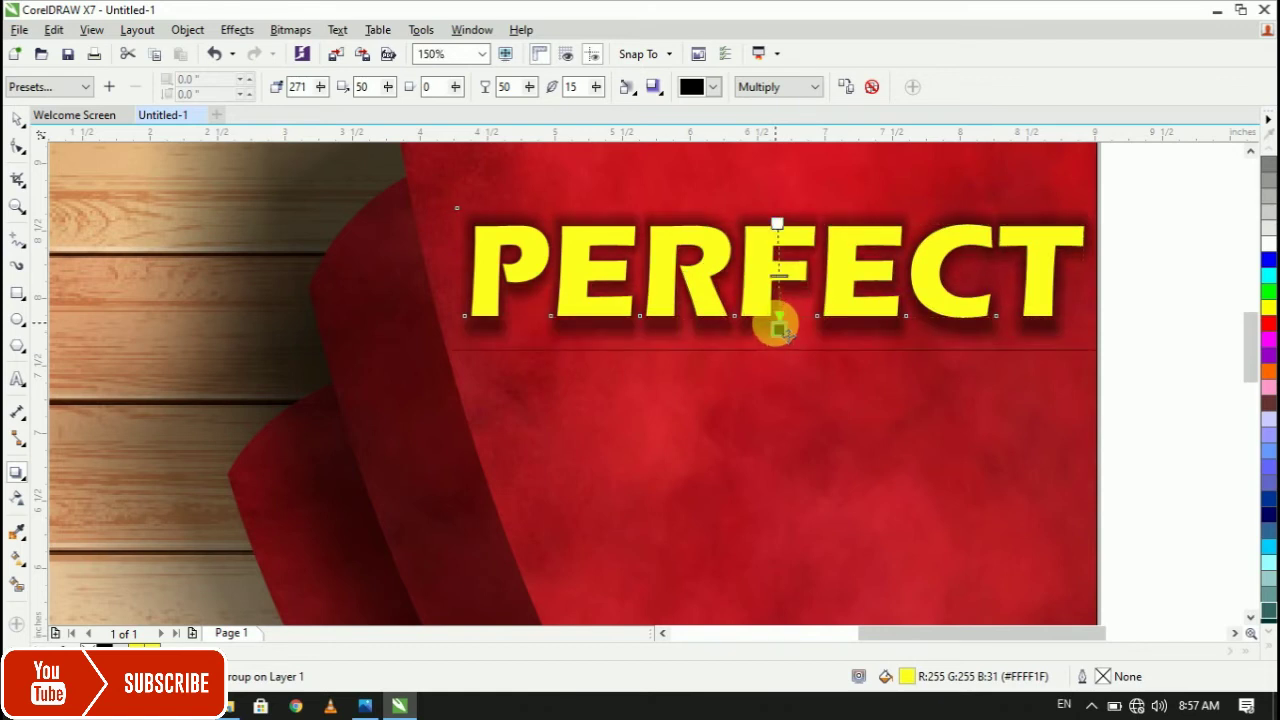
pyautogui.click(18, 120)
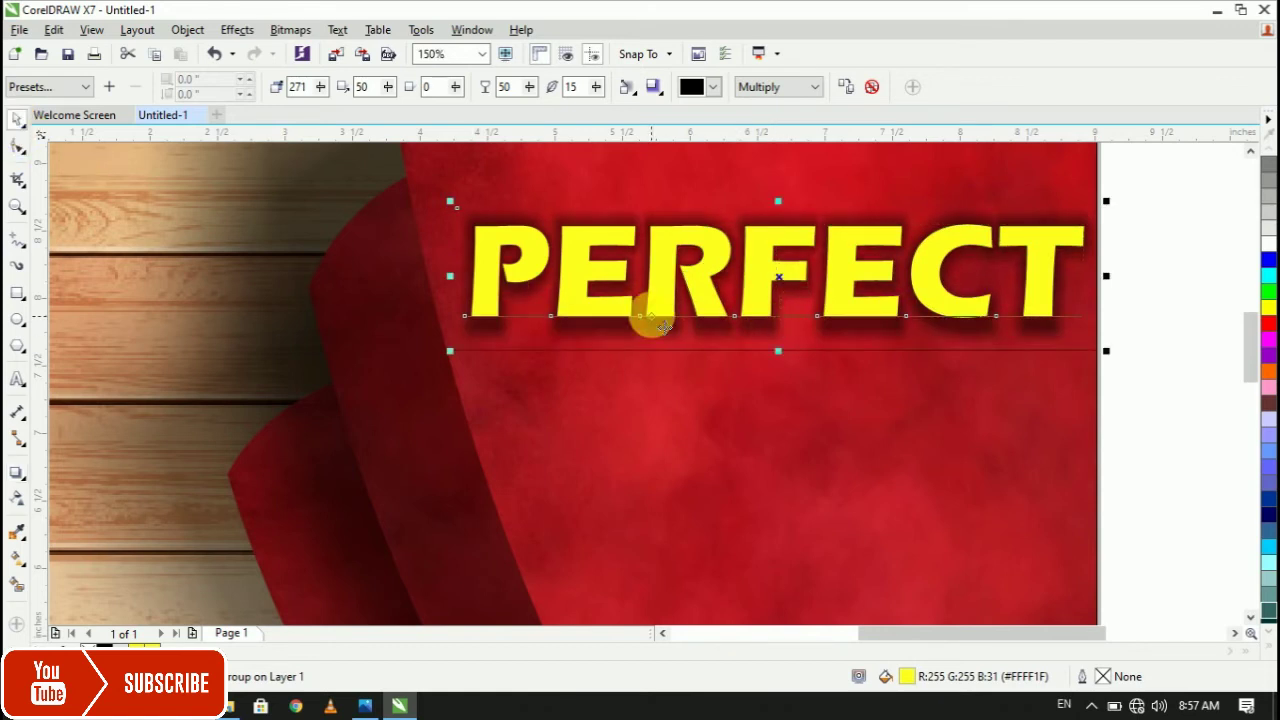
# Add the artistic text "Institute" on the front red panel just below the PERFECT title.
pyautogui.scroll(-2, 651, 314)
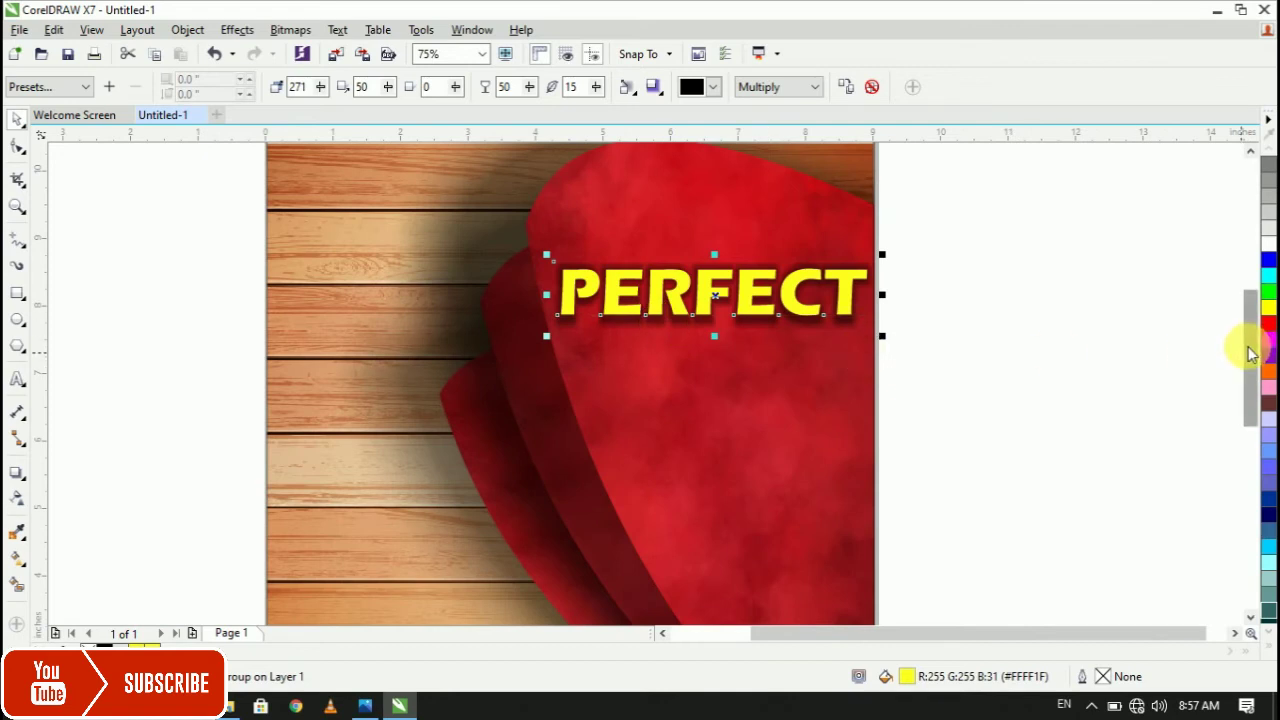
pyautogui.moveTo(1250, 348); pyautogui.dragTo(1250, 364)
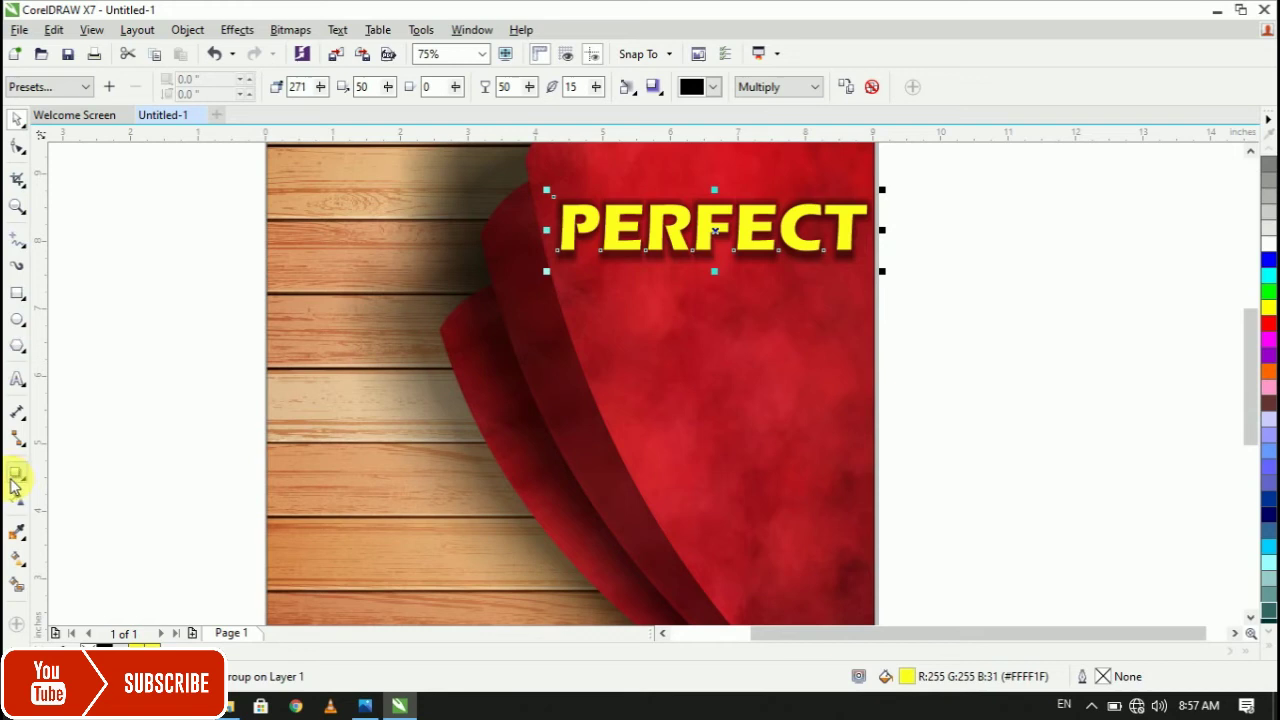
pyautogui.click(17, 379)
pyautogui.click(598, 310)
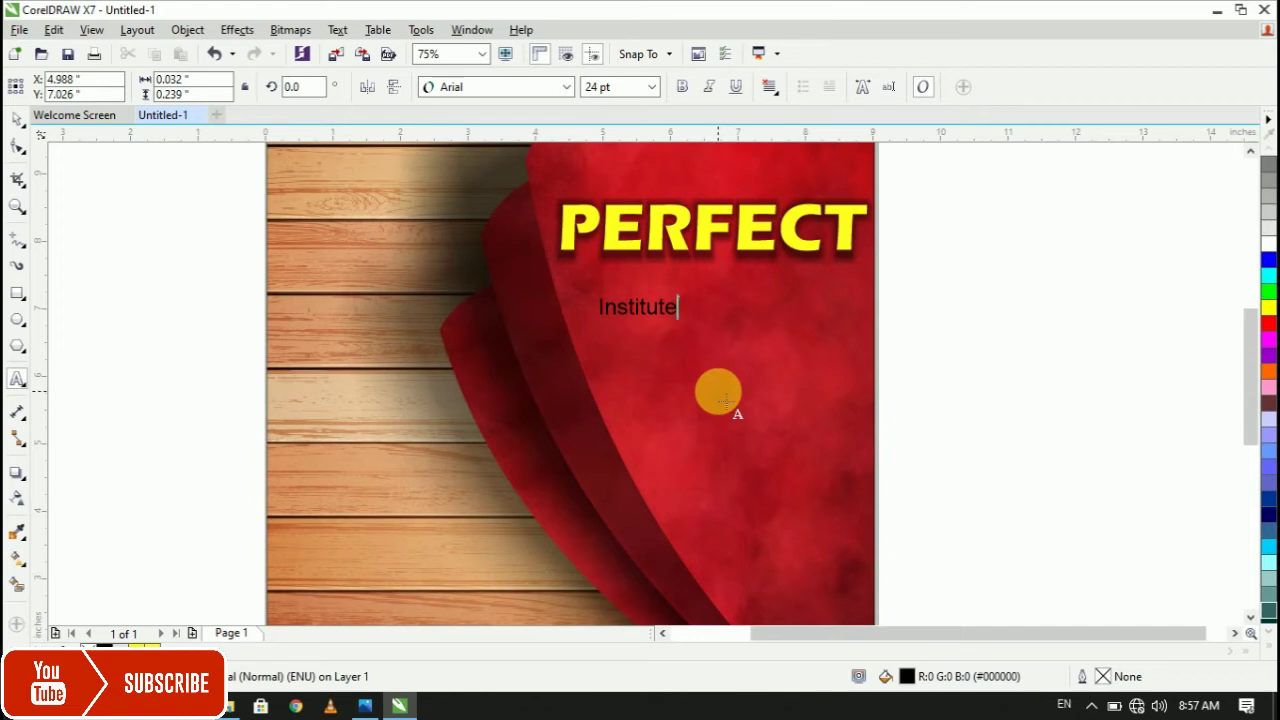
# Set the whole Institute text to 48 pt in the Southern Aire Personal Use Only font.
pyautogui.hotkey('ctrl', 'a')
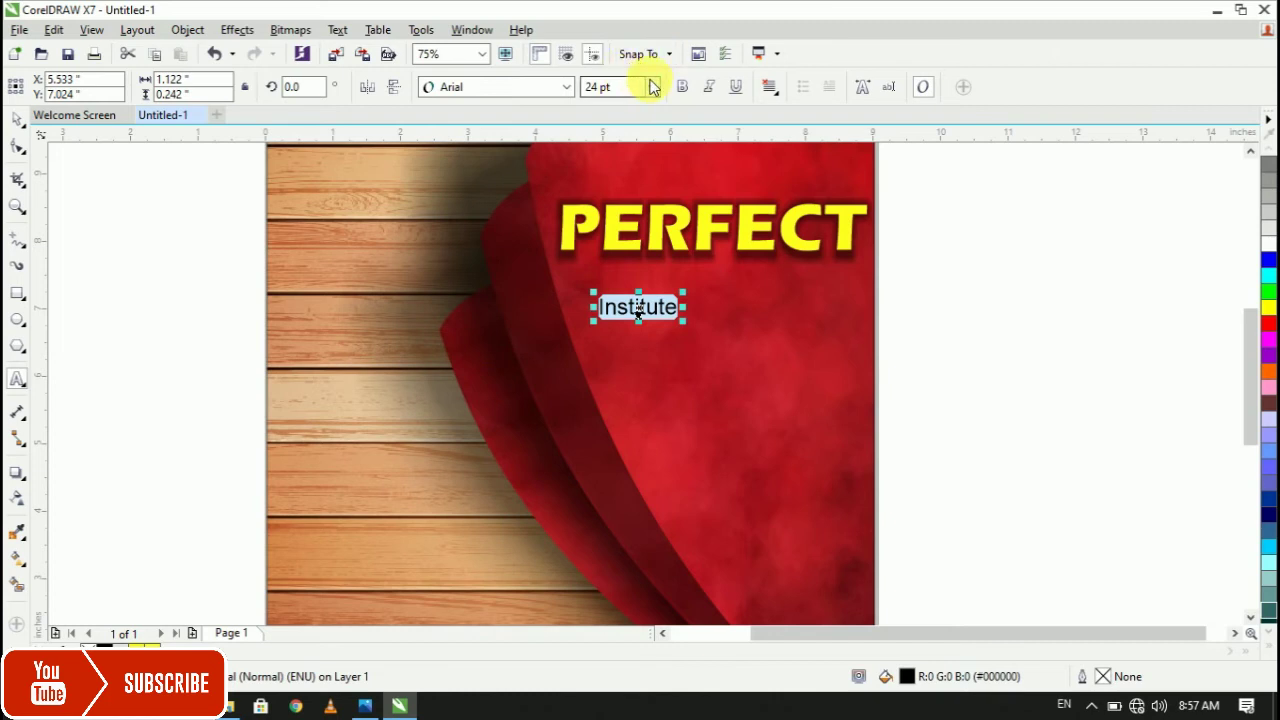
pyautogui.click(651, 87)
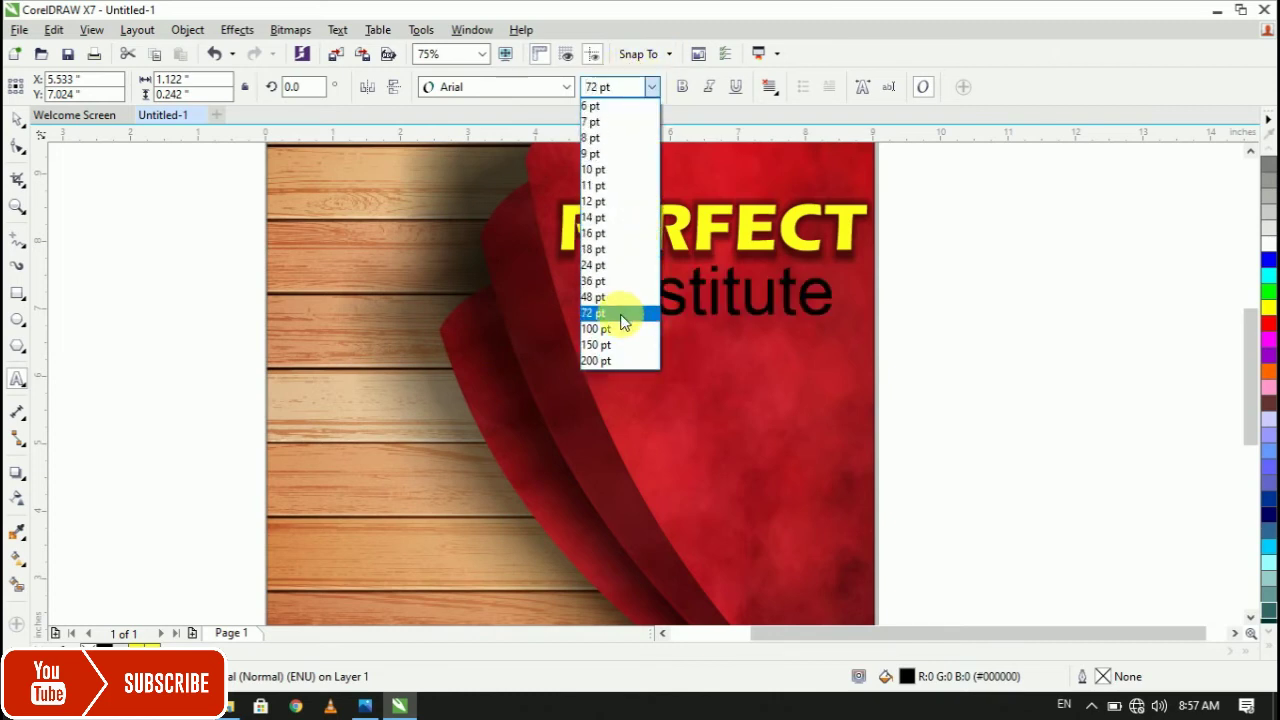
pyautogui.click(593, 297)
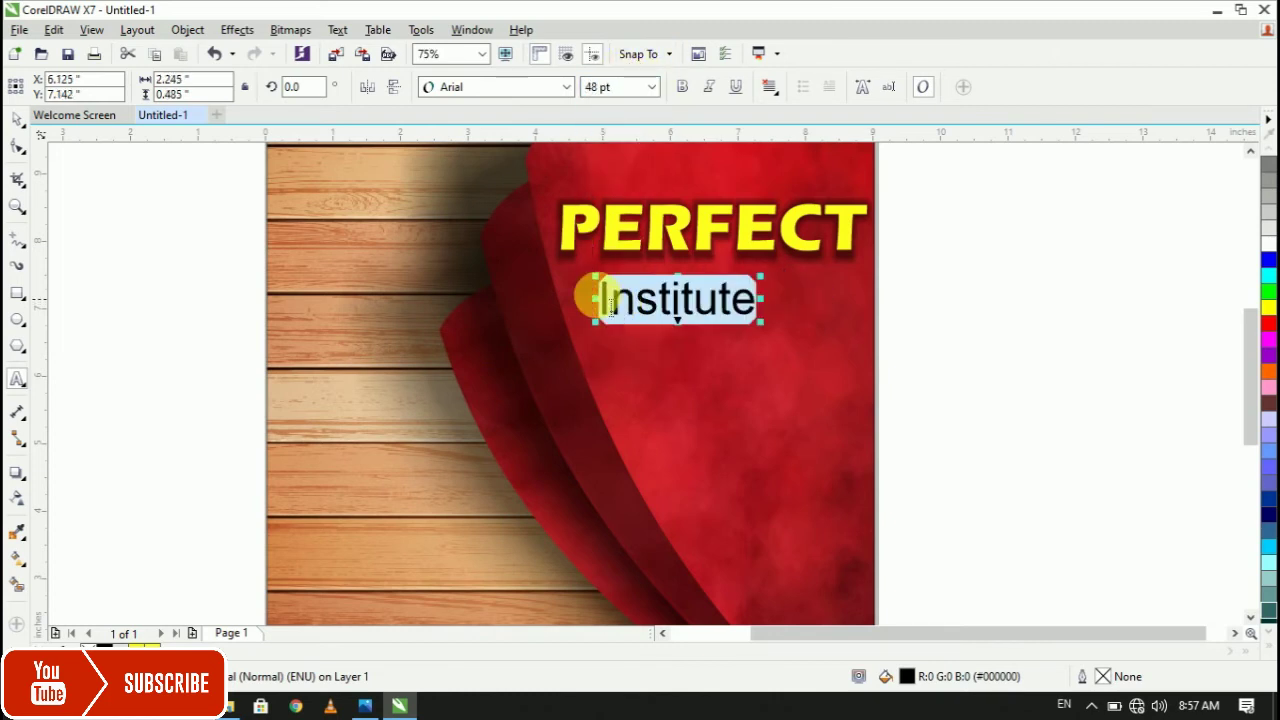
pyautogui.click(569, 90)
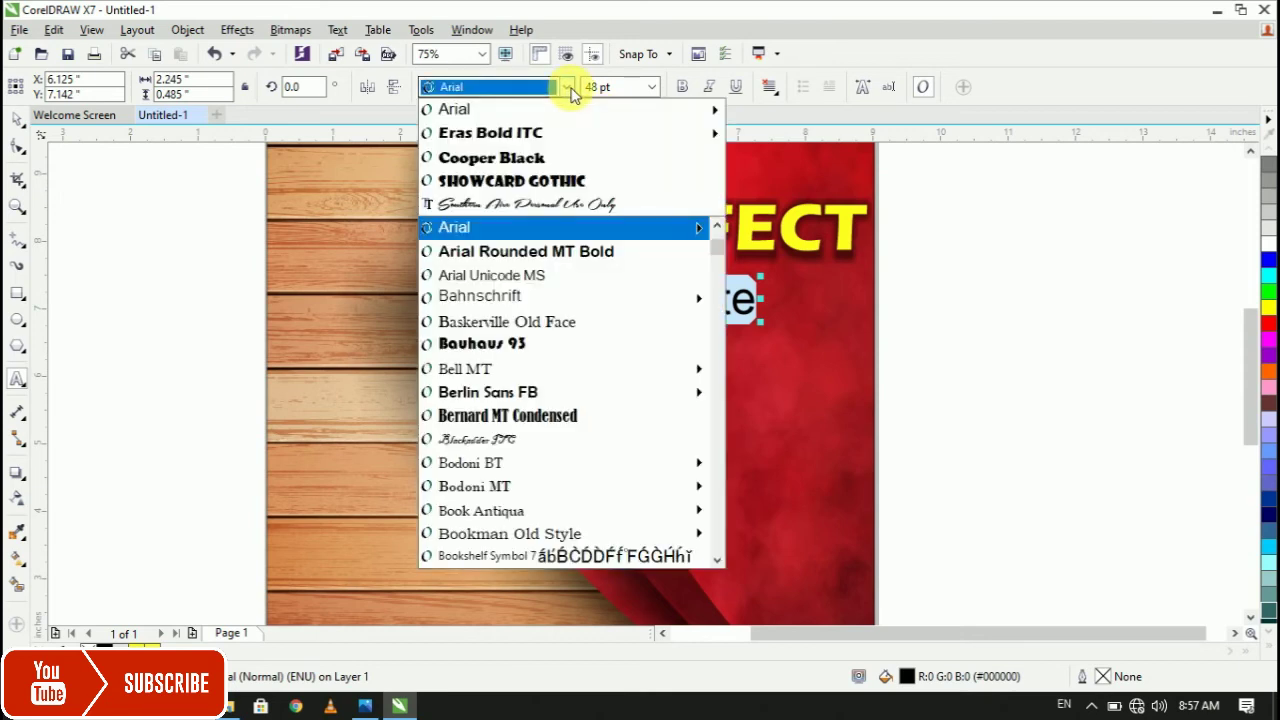
pyautogui.click(457, 207)
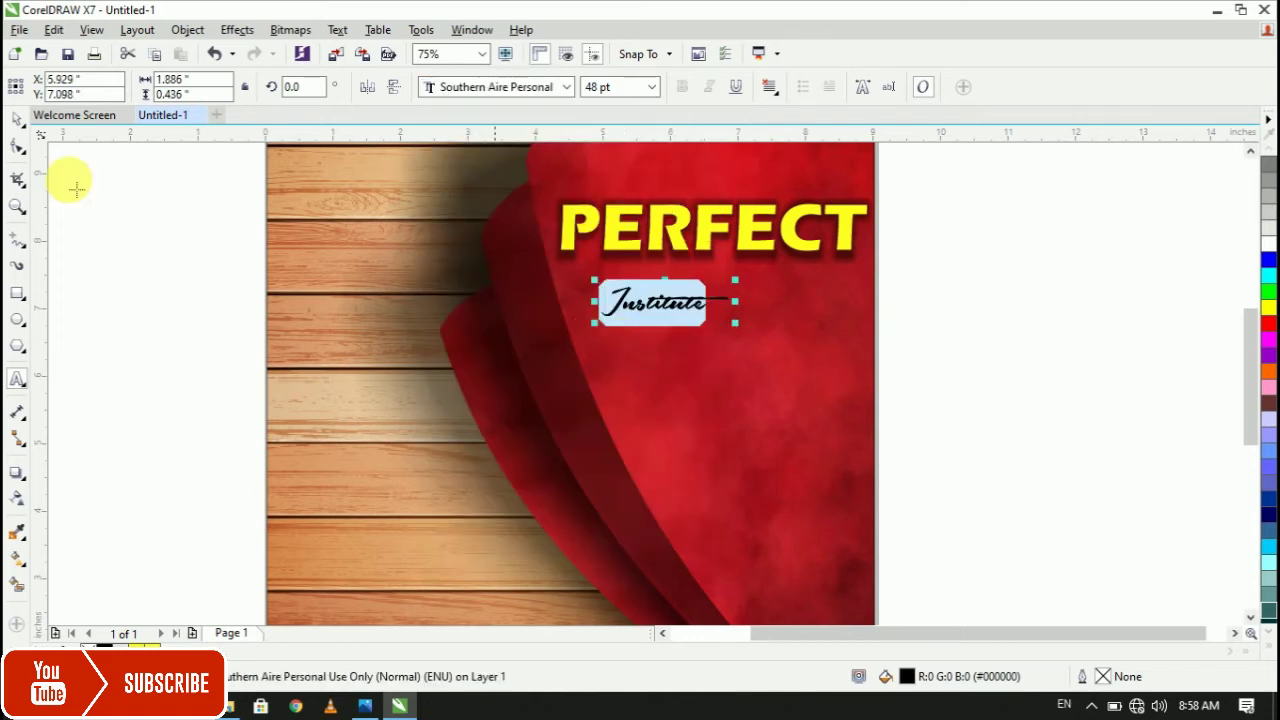
# Enlarge the Institute text to about 76 pt and place it across the lower right part of PERFECT.
pyautogui.click(17, 120)
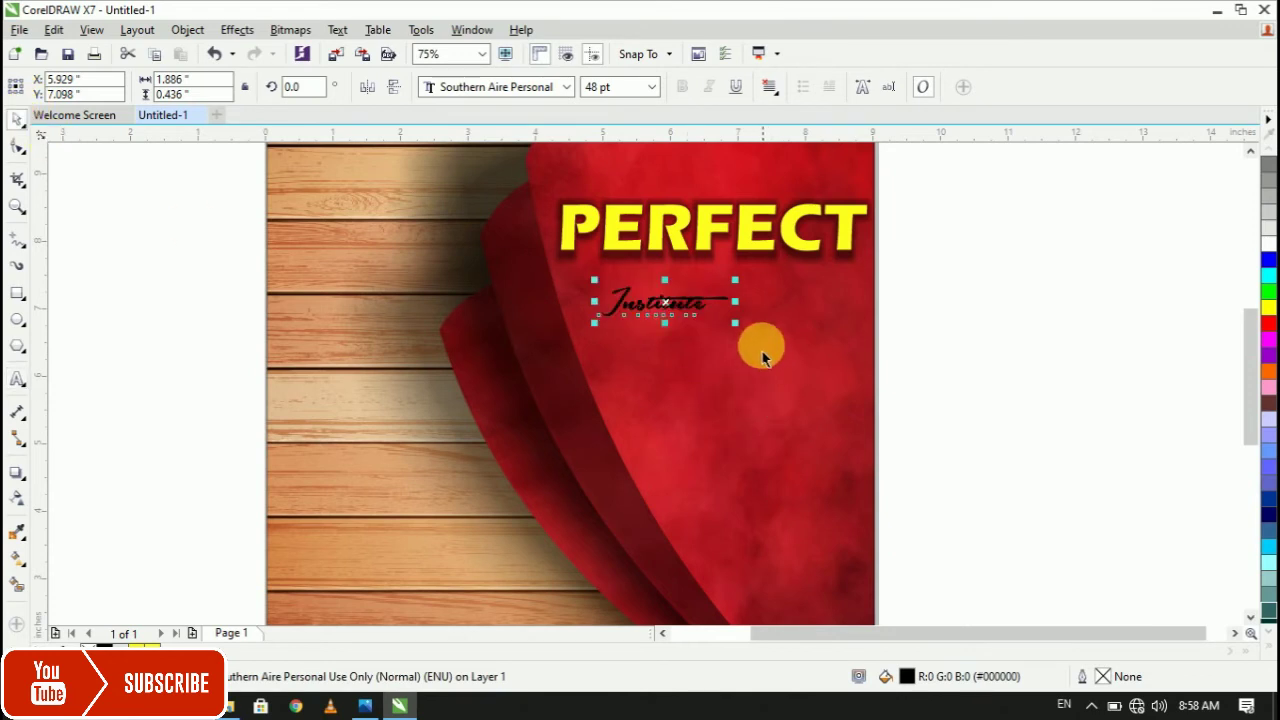
pyautogui.moveTo(734, 323); pyautogui.dragTo(811, 351)
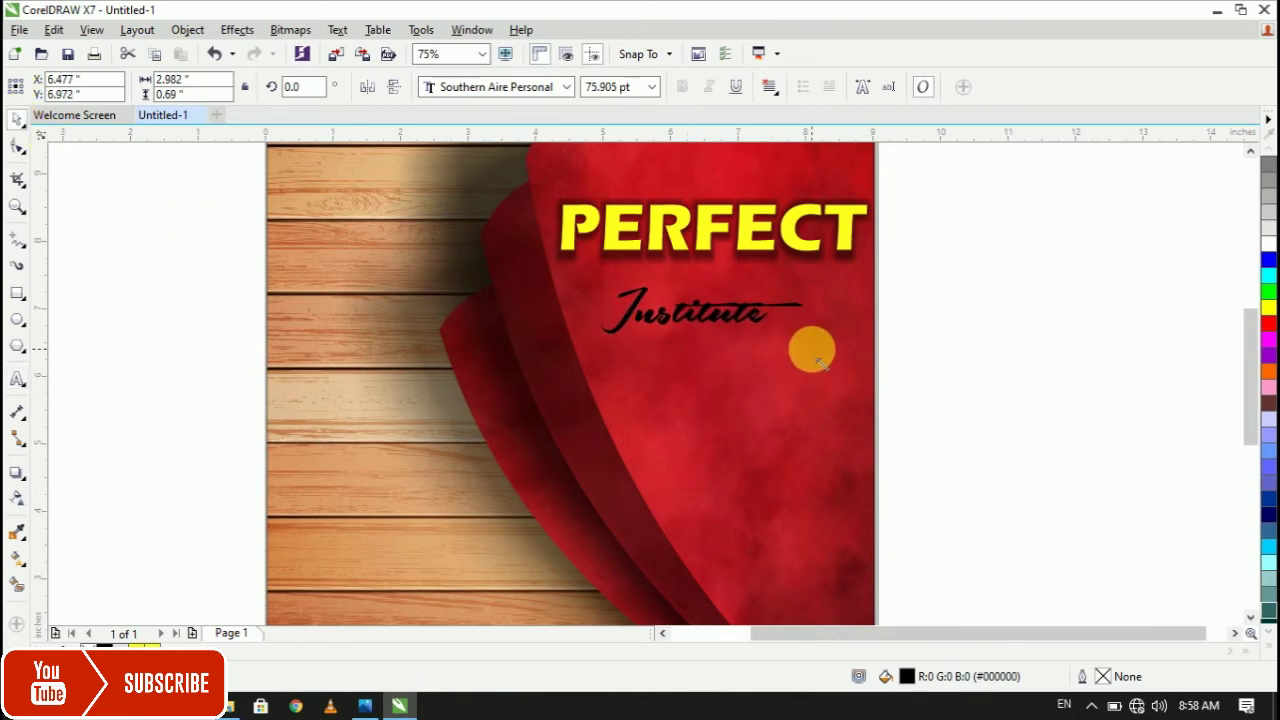
pyautogui.moveTo(758, 304); pyautogui.dragTo(766, 266)
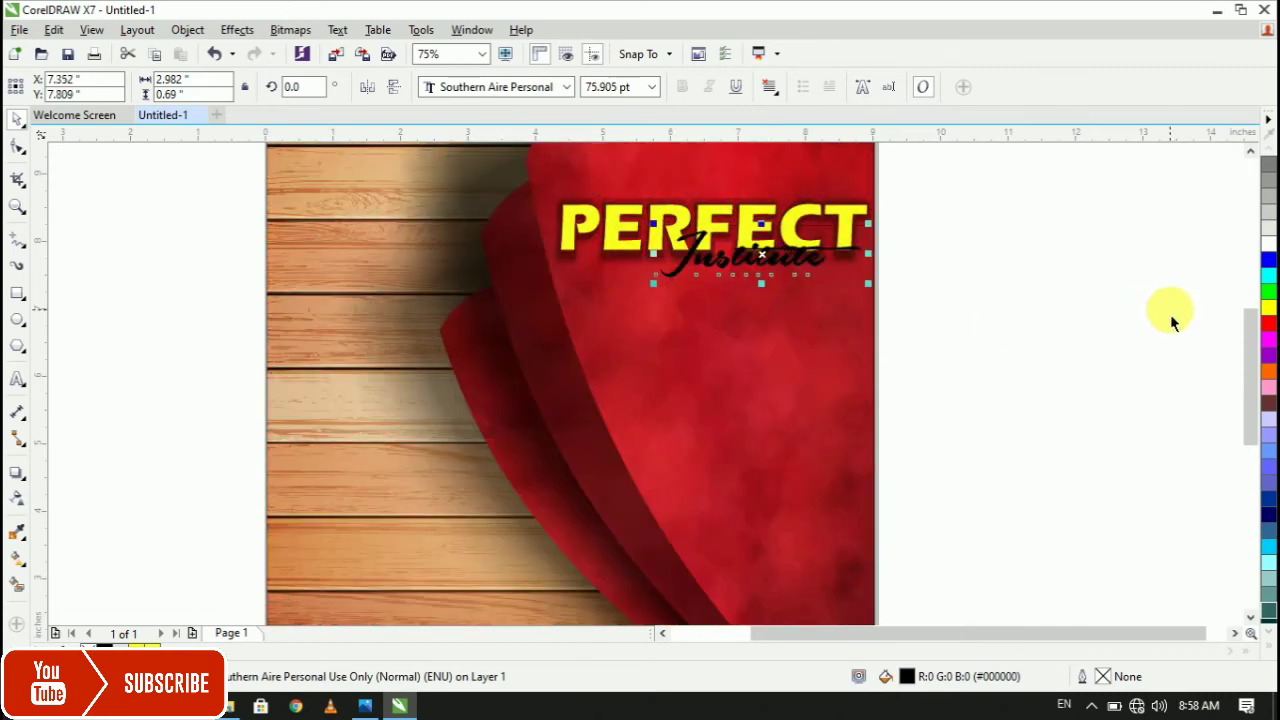
# Fill the Institute text with white and lower it slightly so it overlaps less of the PERFECT title.
pyautogui.click(1268, 244)
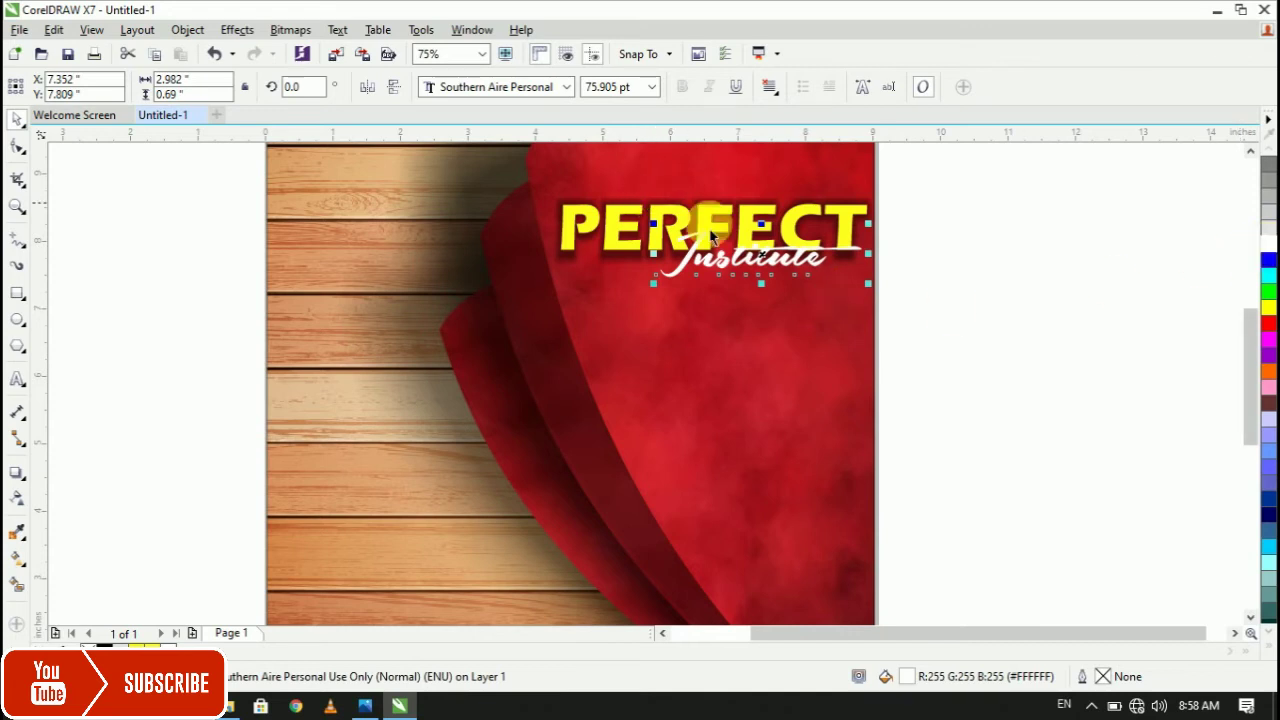
pyautogui.scroll(2, 808, 262)
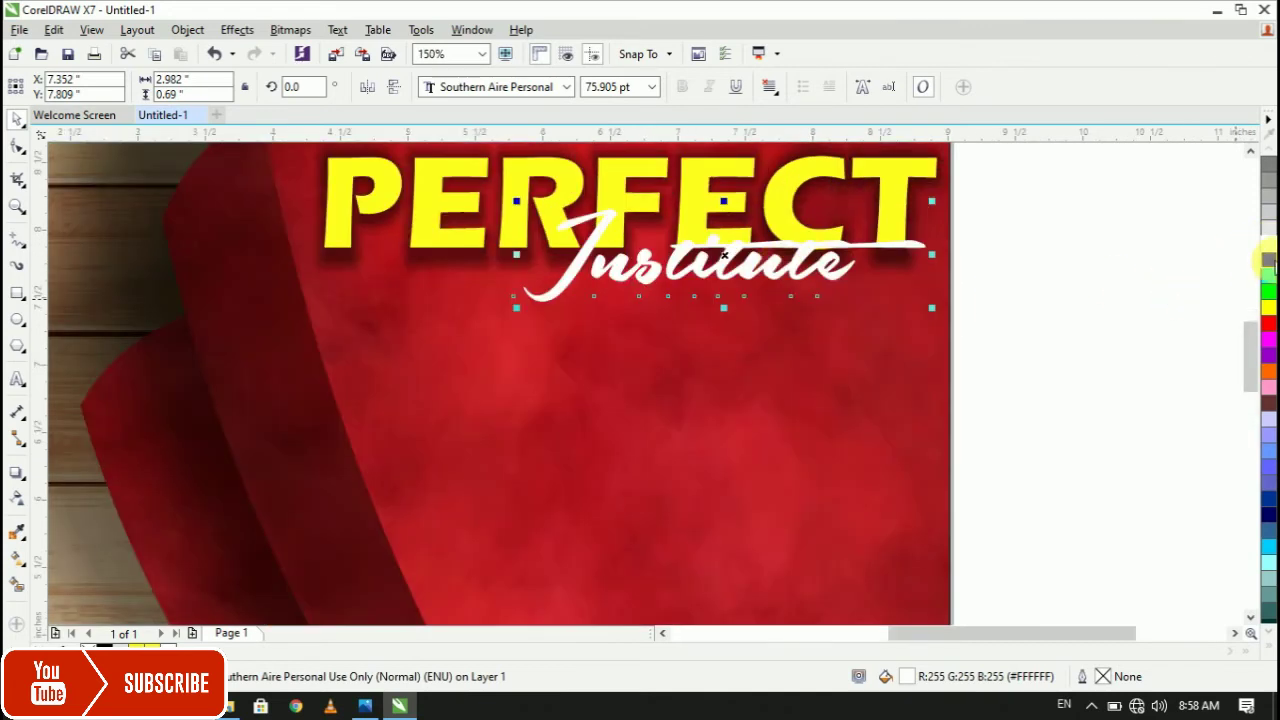
pyautogui.click(1265, 260)
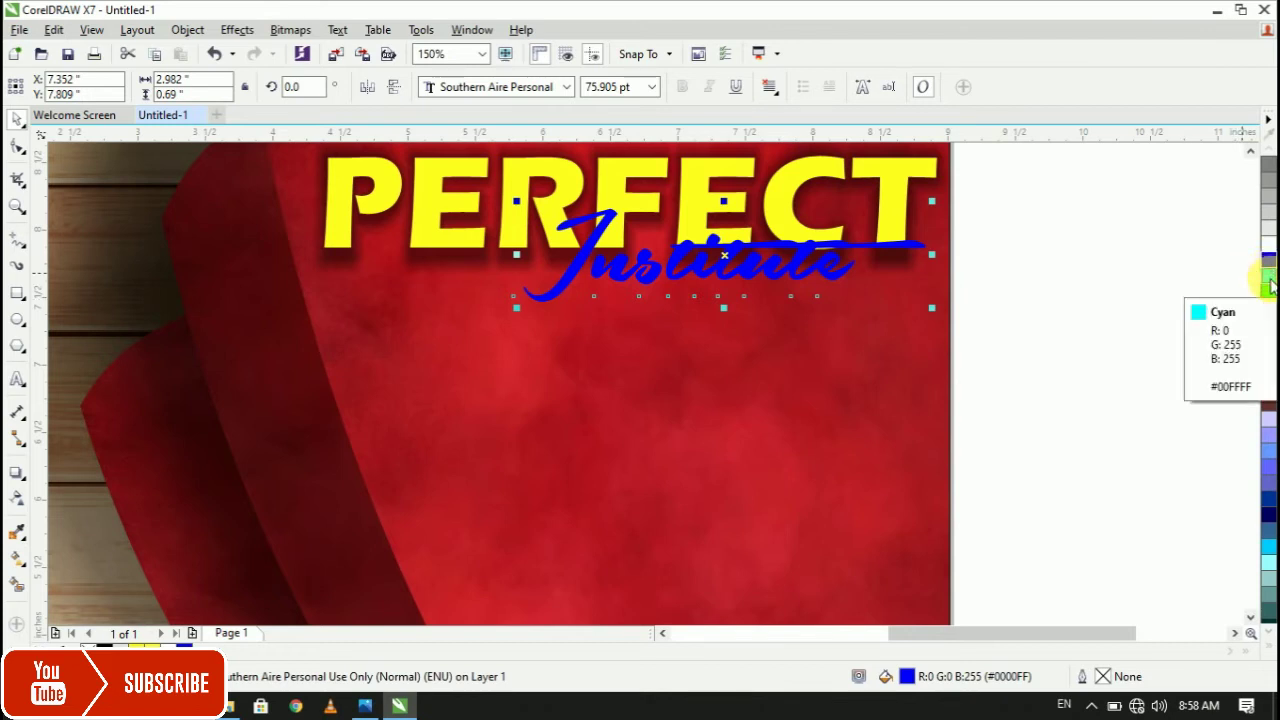
pyautogui.click(1266, 250)
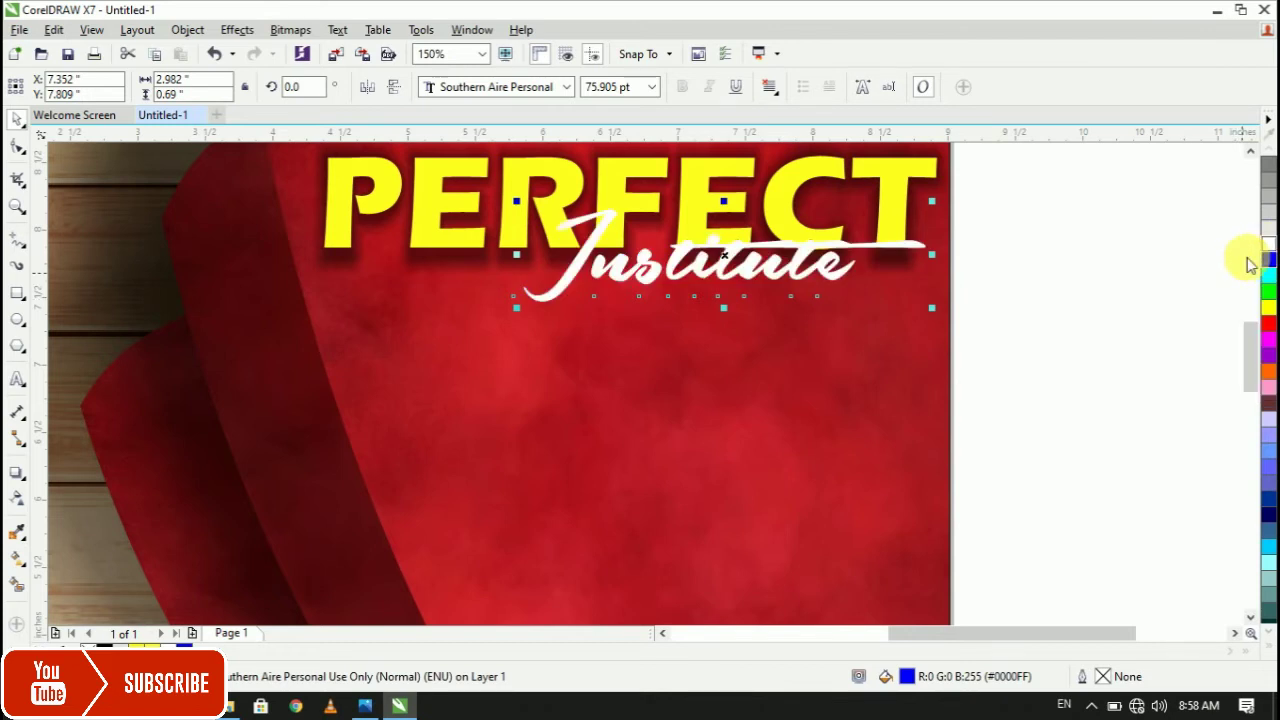
pyautogui.moveTo(705, 275); pyautogui.dragTo(716, 310)
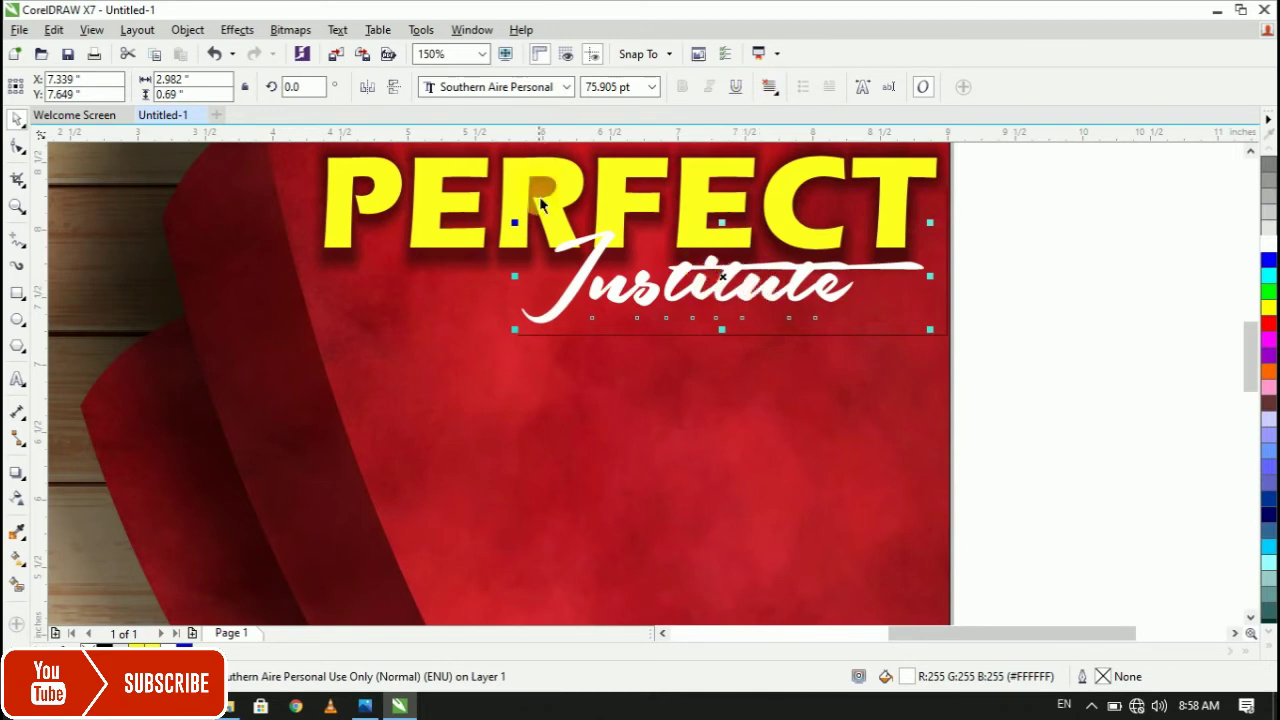
# Give the Institute text a drop shadow offset about 0.009" right and 0.022" down, with Outside feathering.
pyautogui.click(17, 476)
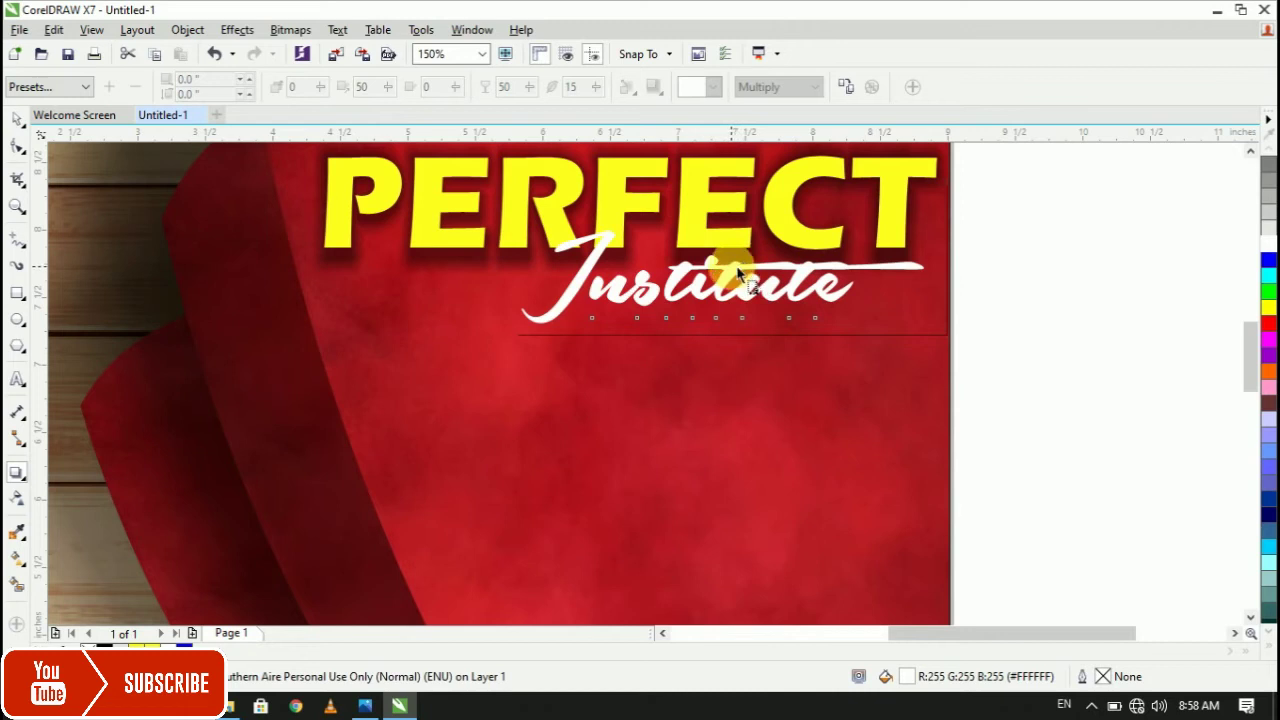
pyautogui.moveTo(737, 272); pyautogui.dragTo(745, 325)
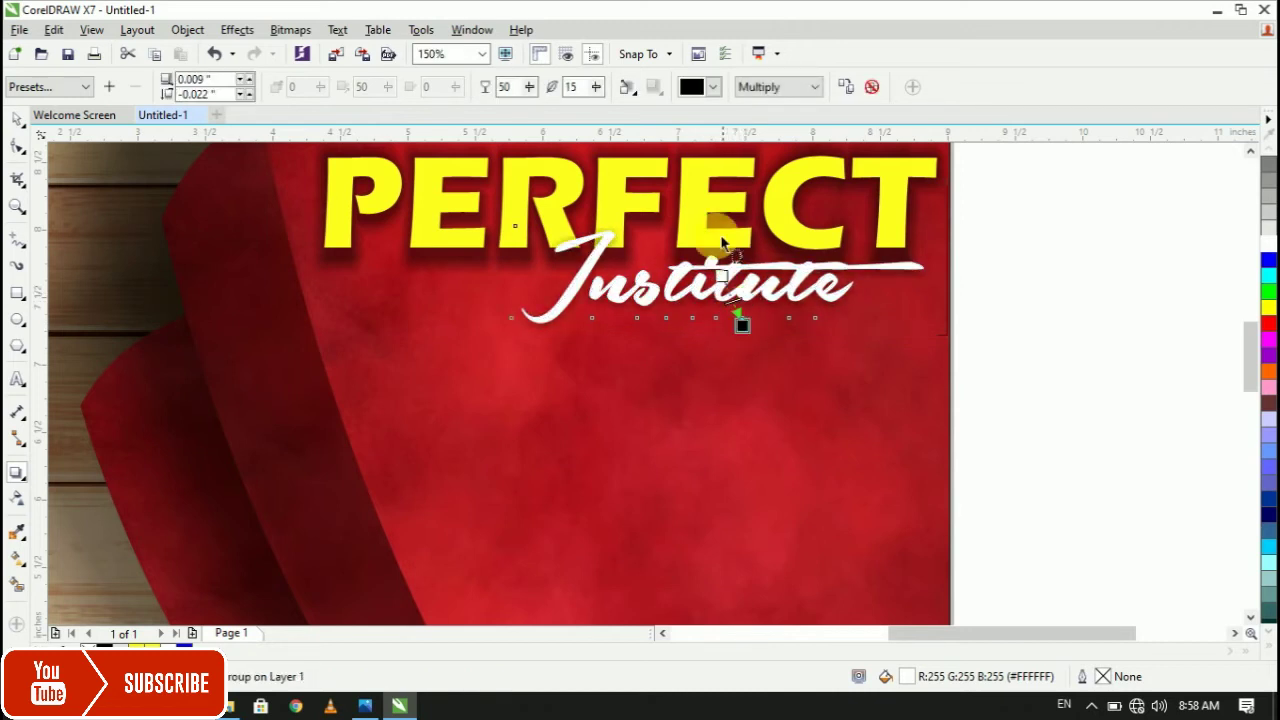
pyautogui.click(627, 88)
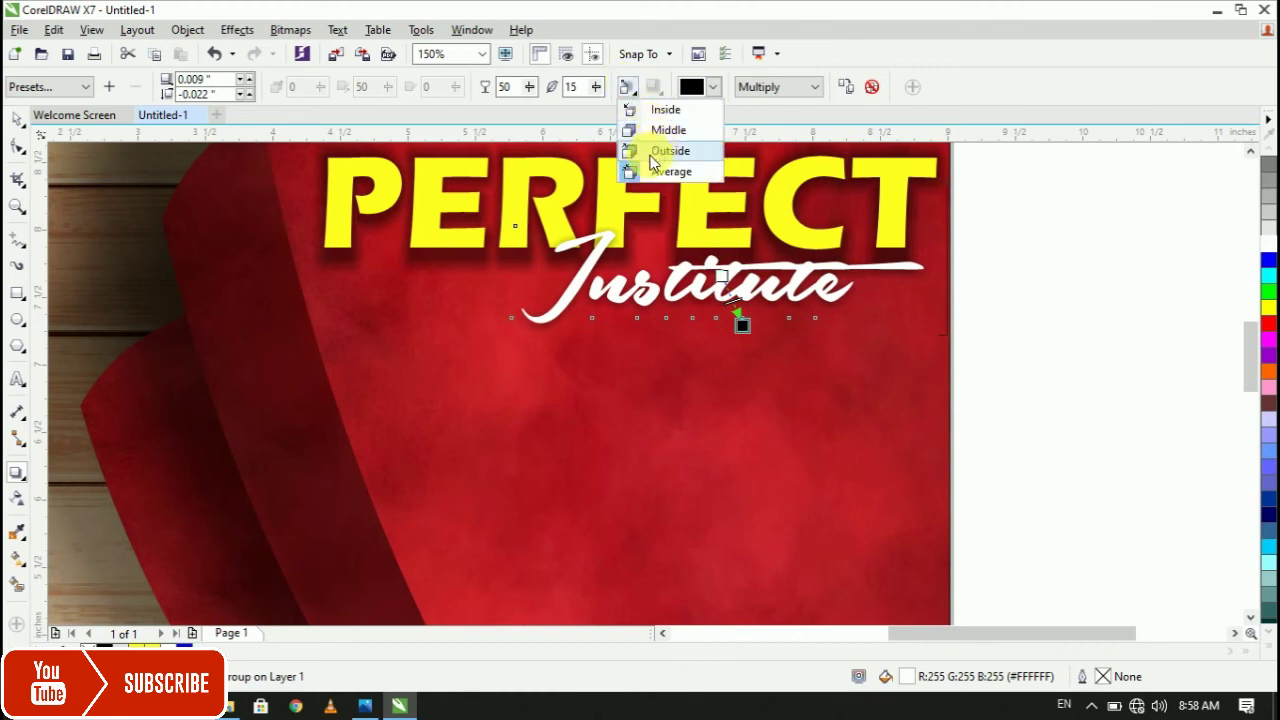
pyautogui.click(660, 150)
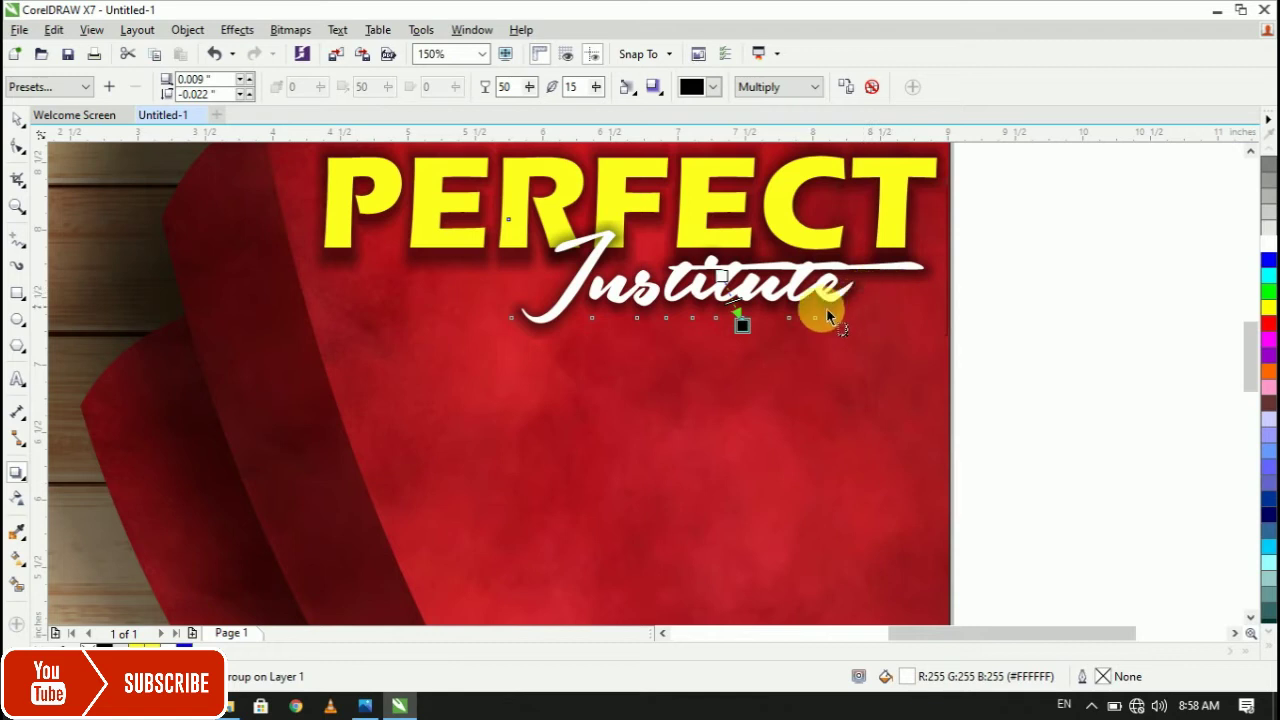
# Try yellow, red and light blue as the Institute text's drop shadow color.
pyautogui.click(716, 89)
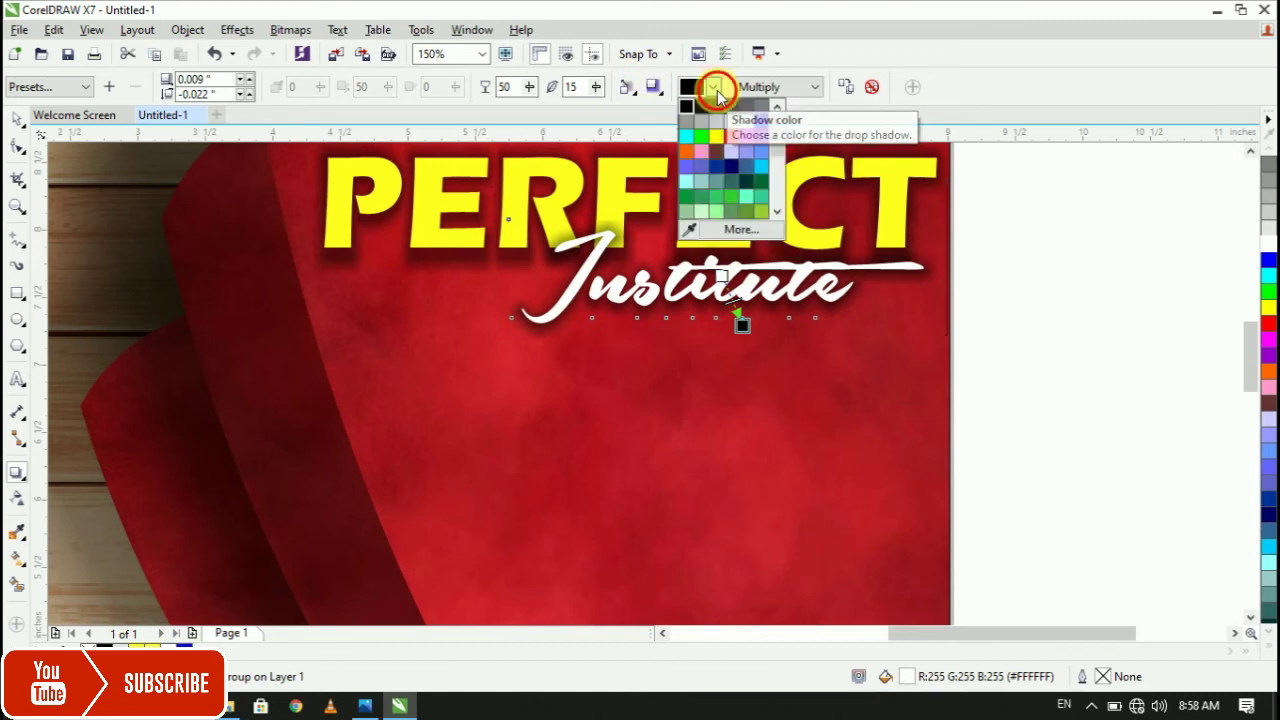
pyautogui.click(718, 141)
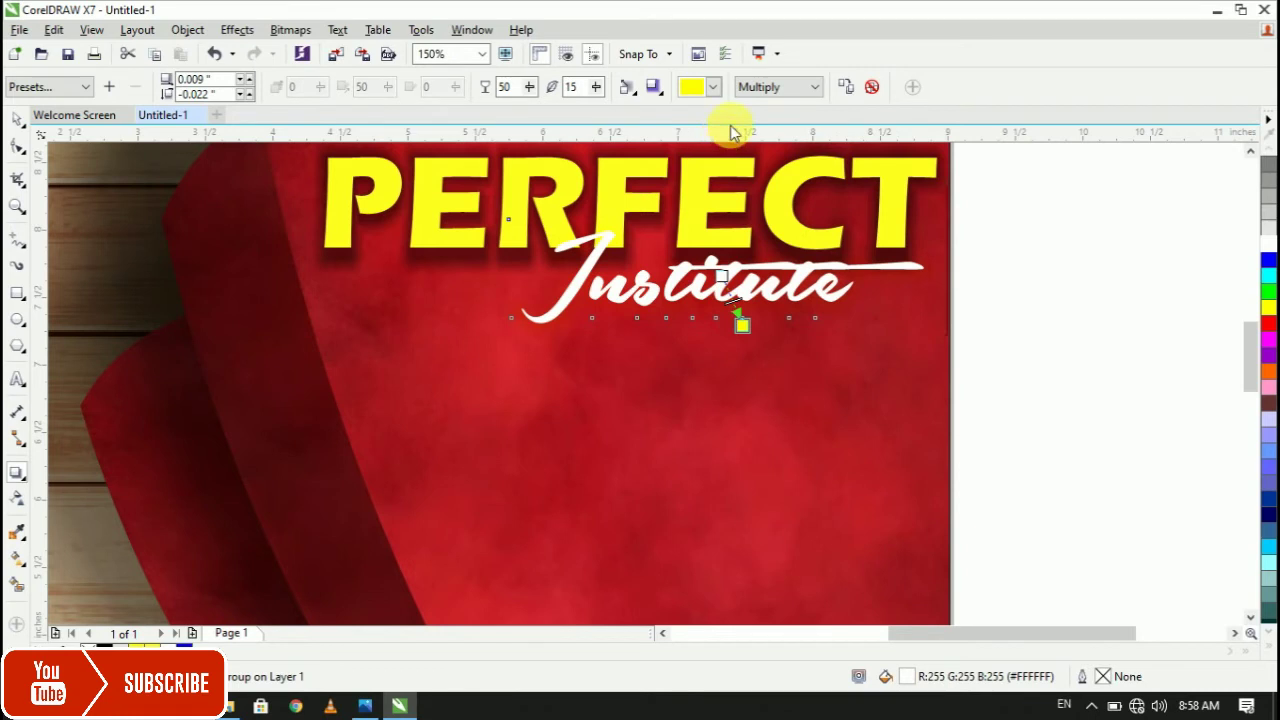
pyautogui.click(714, 88)
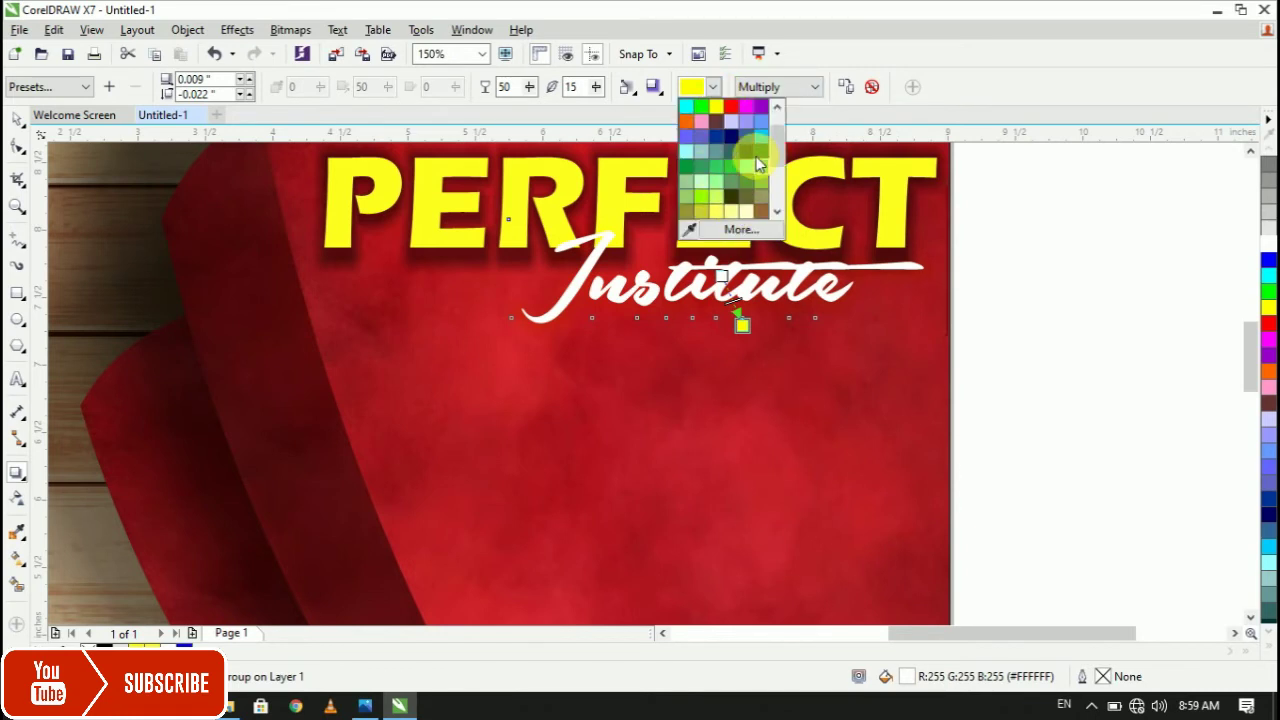
pyautogui.click(729, 107)
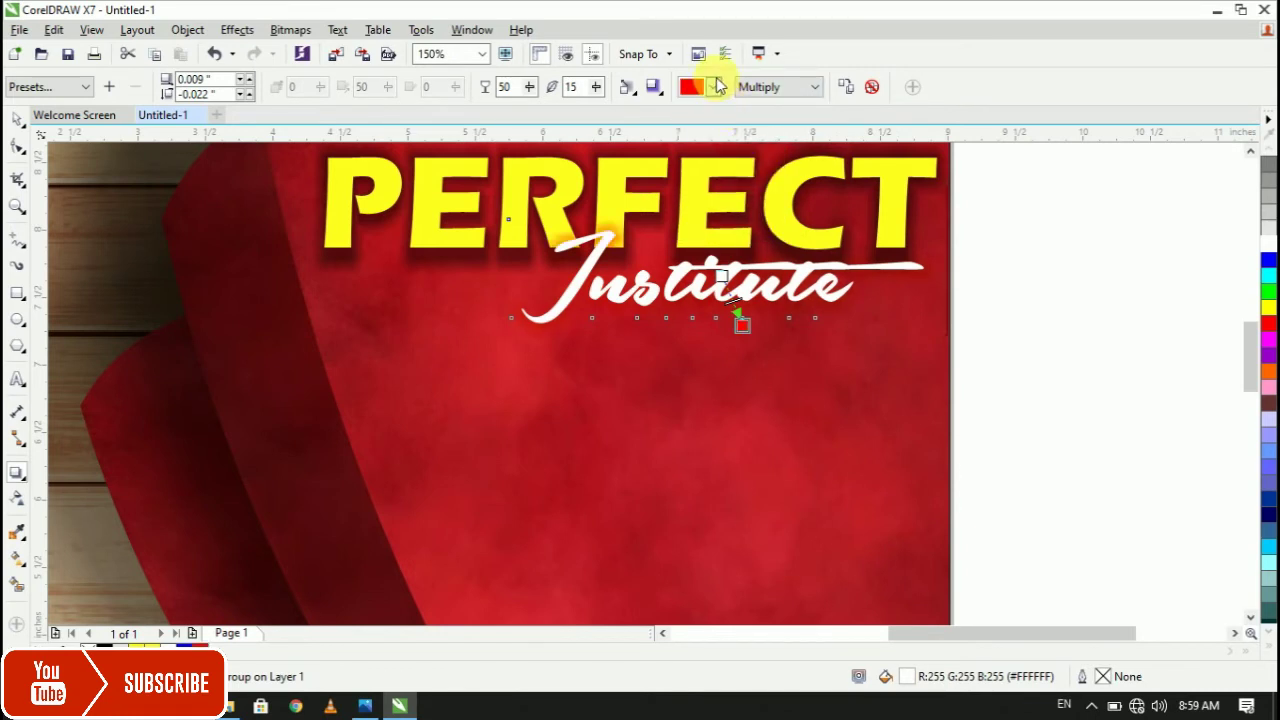
pyautogui.click(714, 88)
pyautogui.click(690, 138)
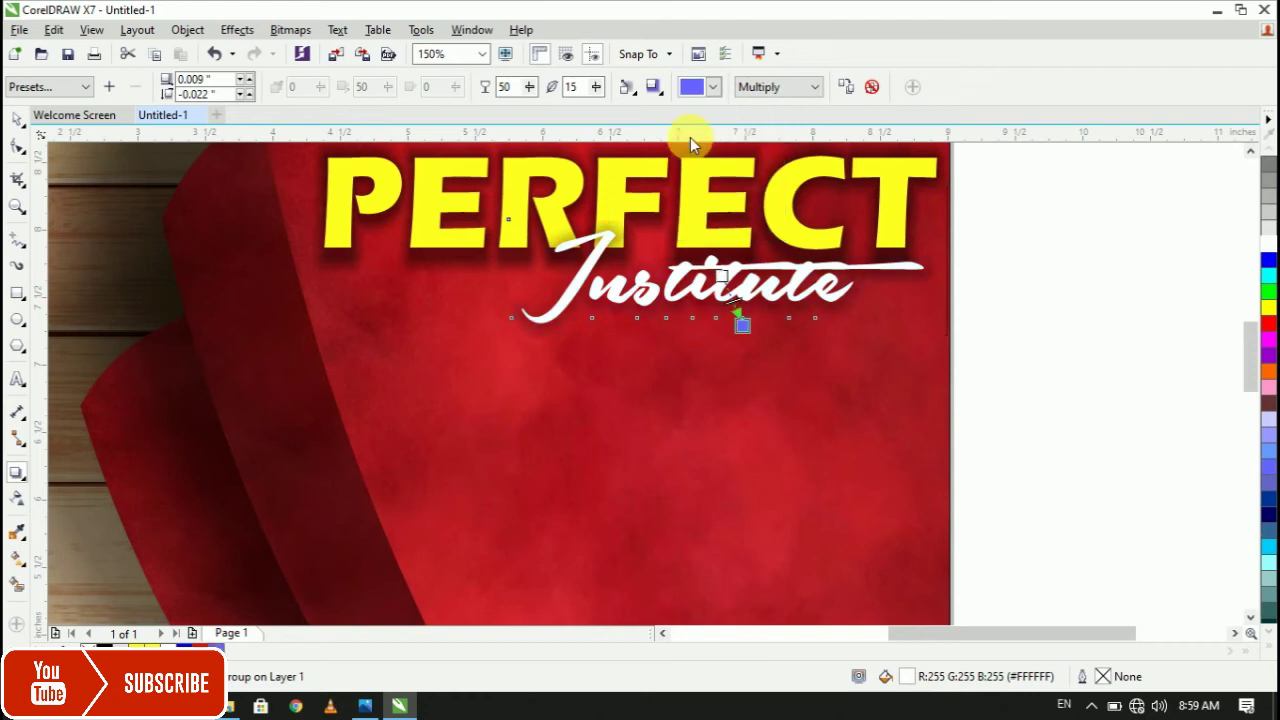
# Set the Institute text's drop shadow color to dark navy blue and deselect the text.
pyautogui.click(713, 88)
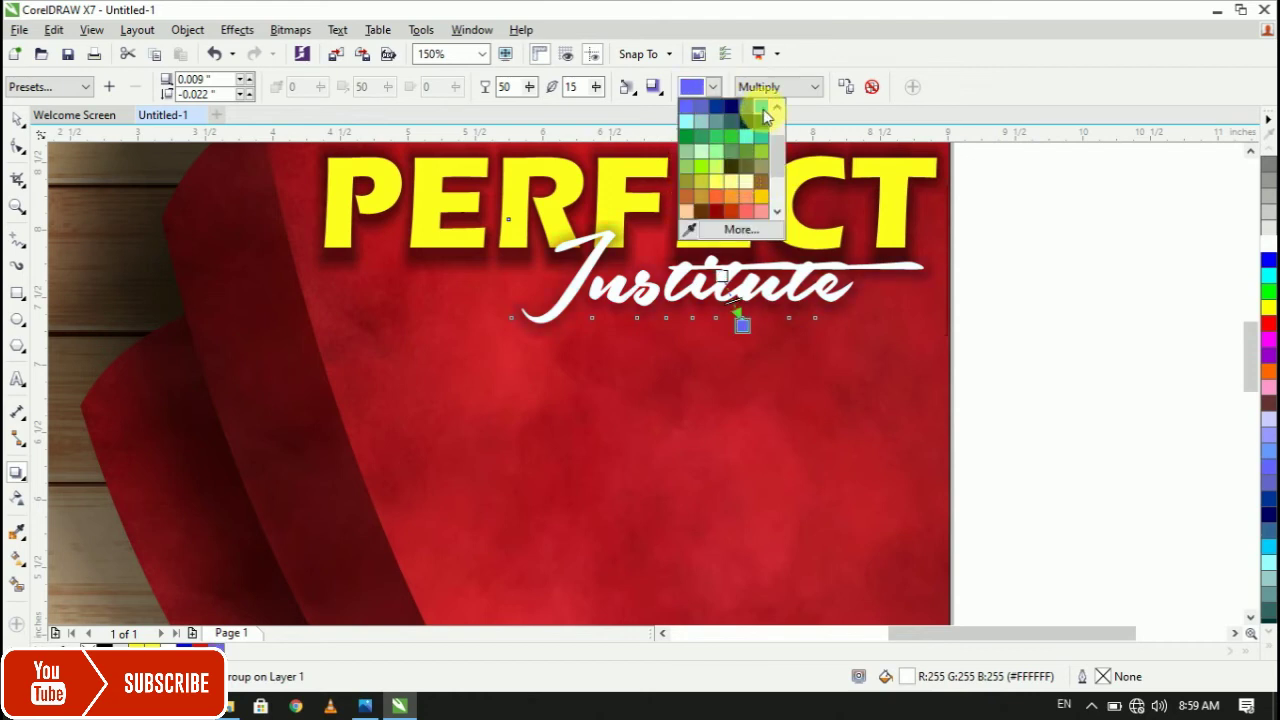
pyautogui.click(734, 106)
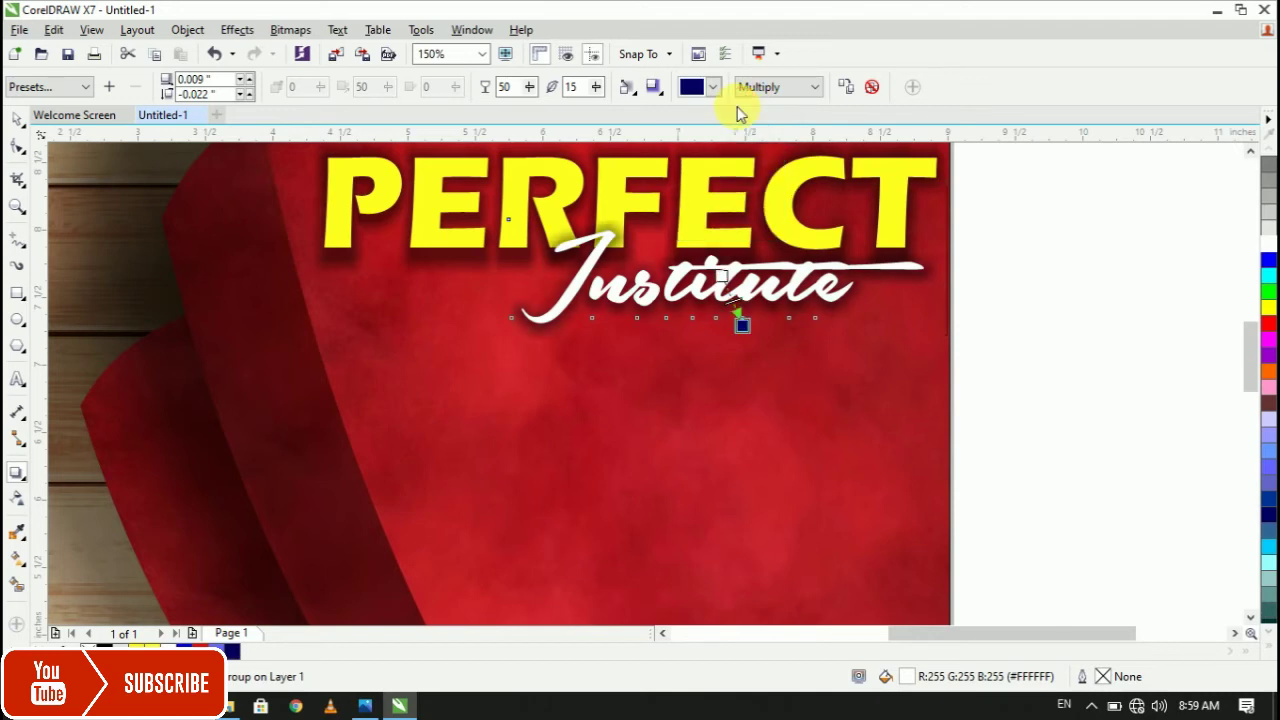
pyautogui.click(14, 120)
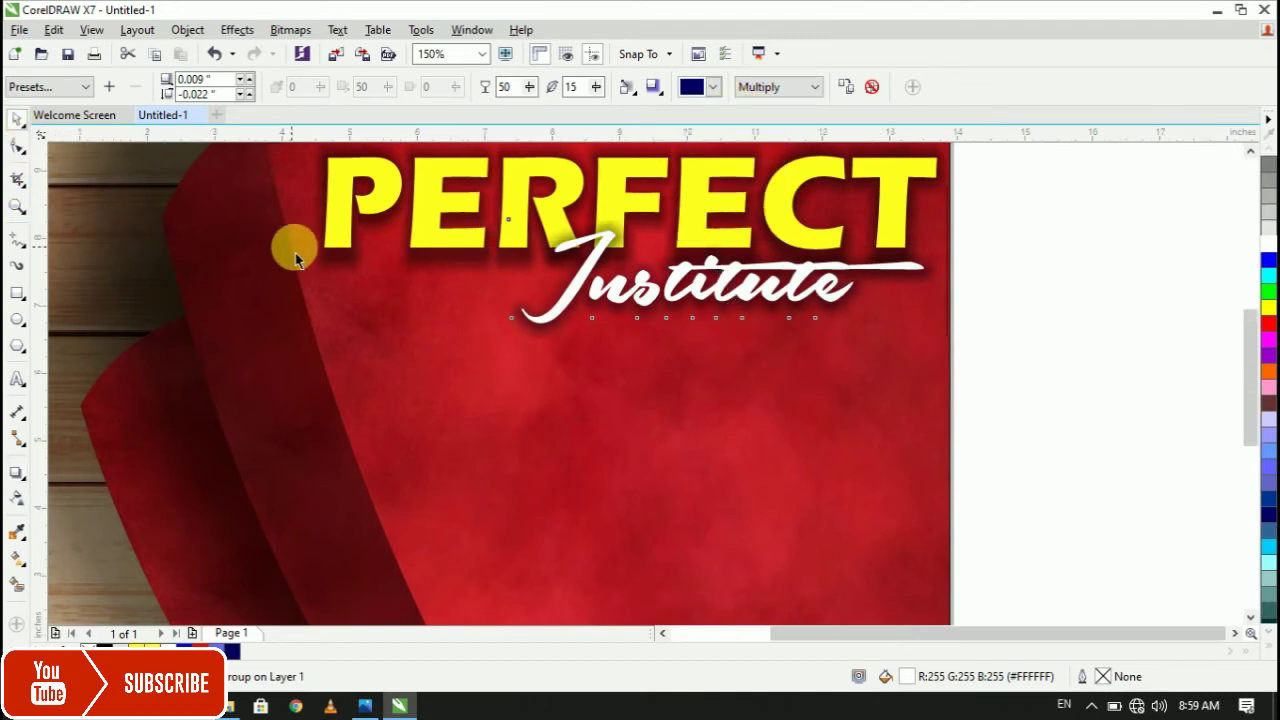
pyautogui.scroll(-1, 294, 251)
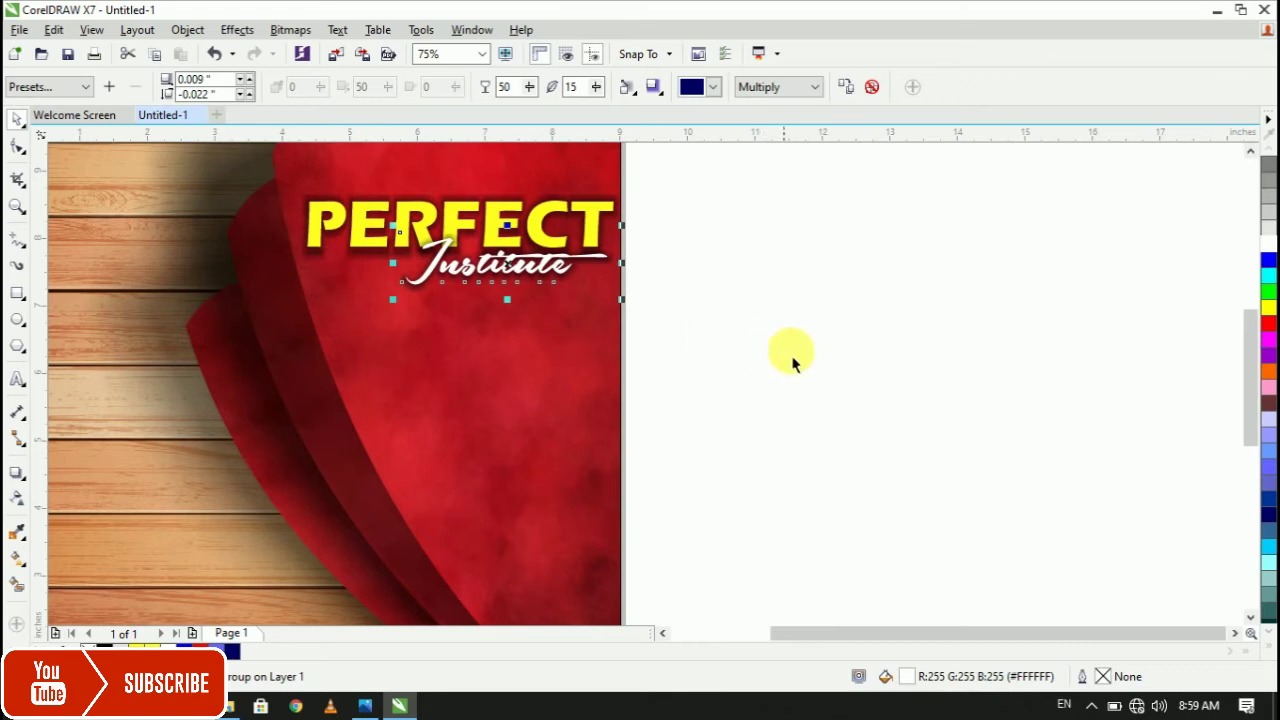
pyautogui.scroll(-1, 1247, 352)
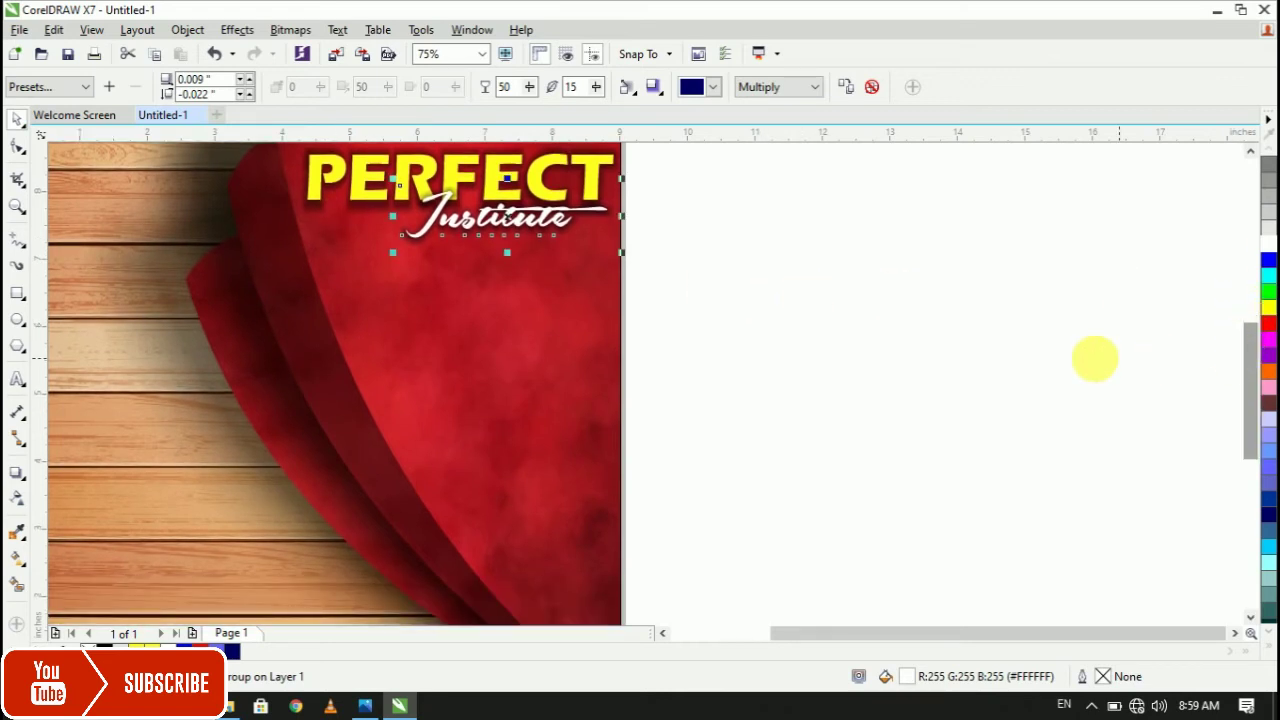
pyautogui.click(1050, 372)
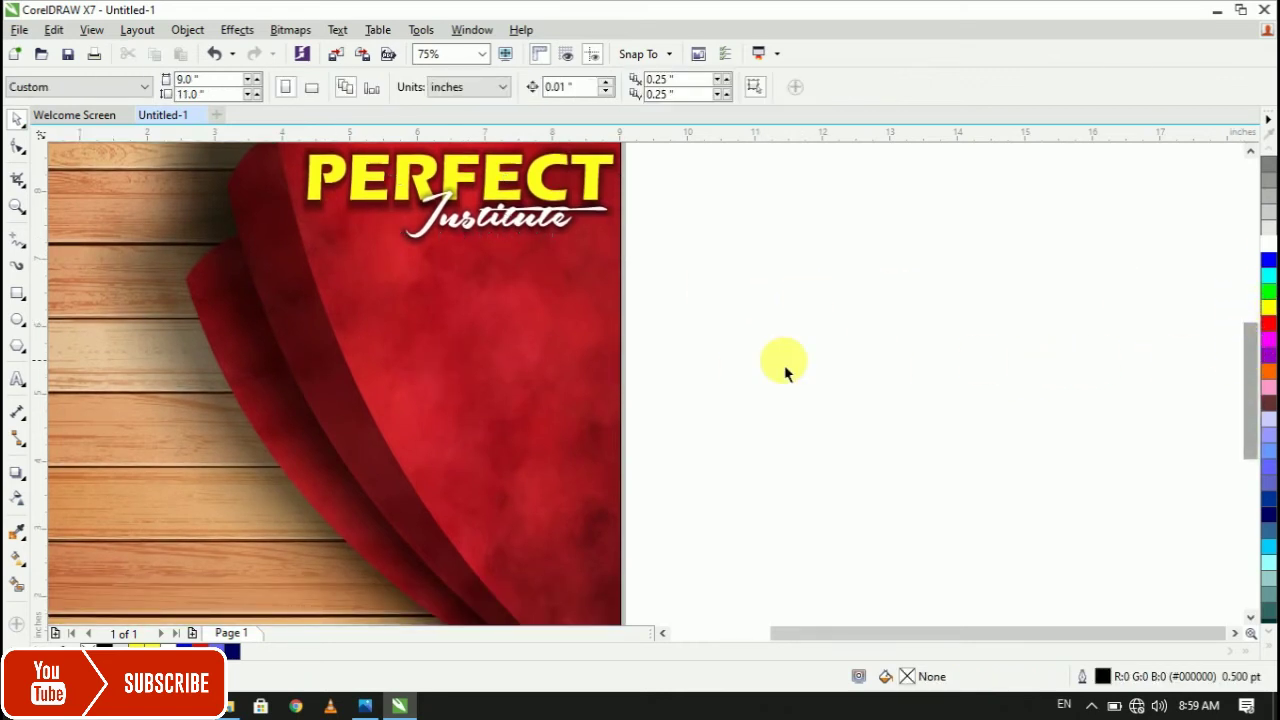
# Check the circular frames in the NEW PROJECT.jpg reference, and draw a circle about 2.083" in diameter on the blank area beside the page.
pyautogui.scroll(-1, 1255, 388)
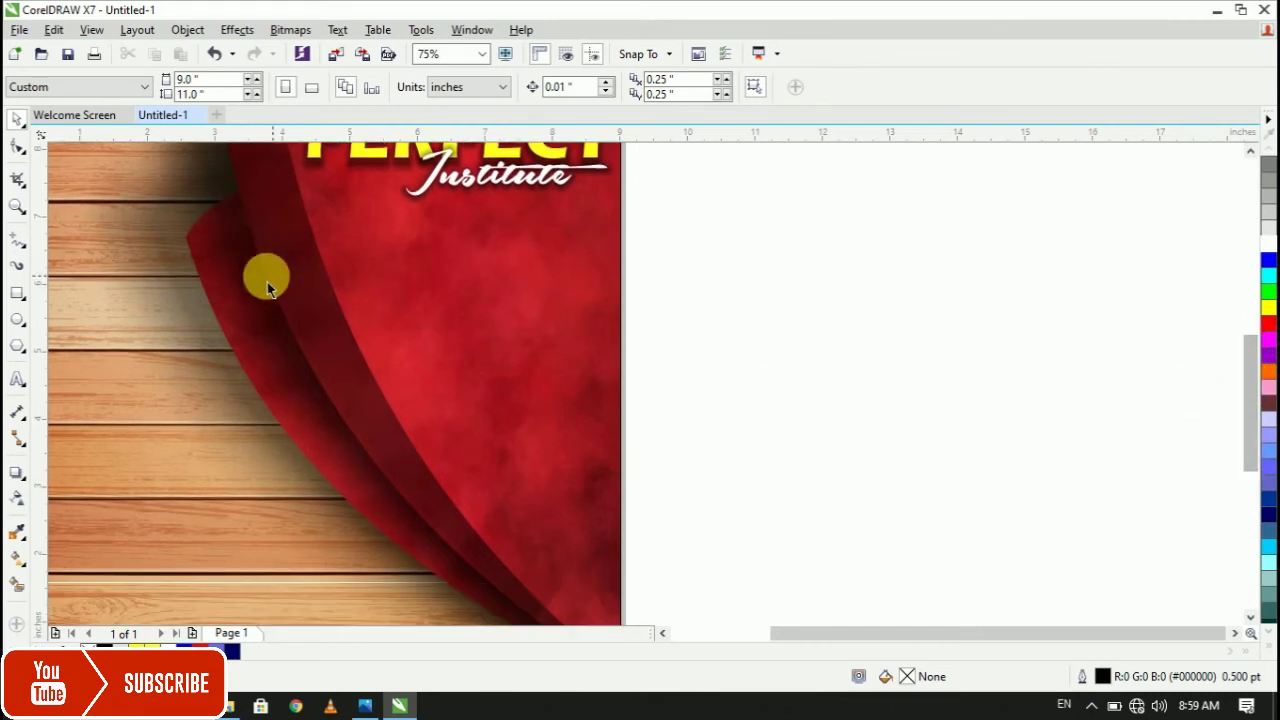
pyautogui.click(366, 706)
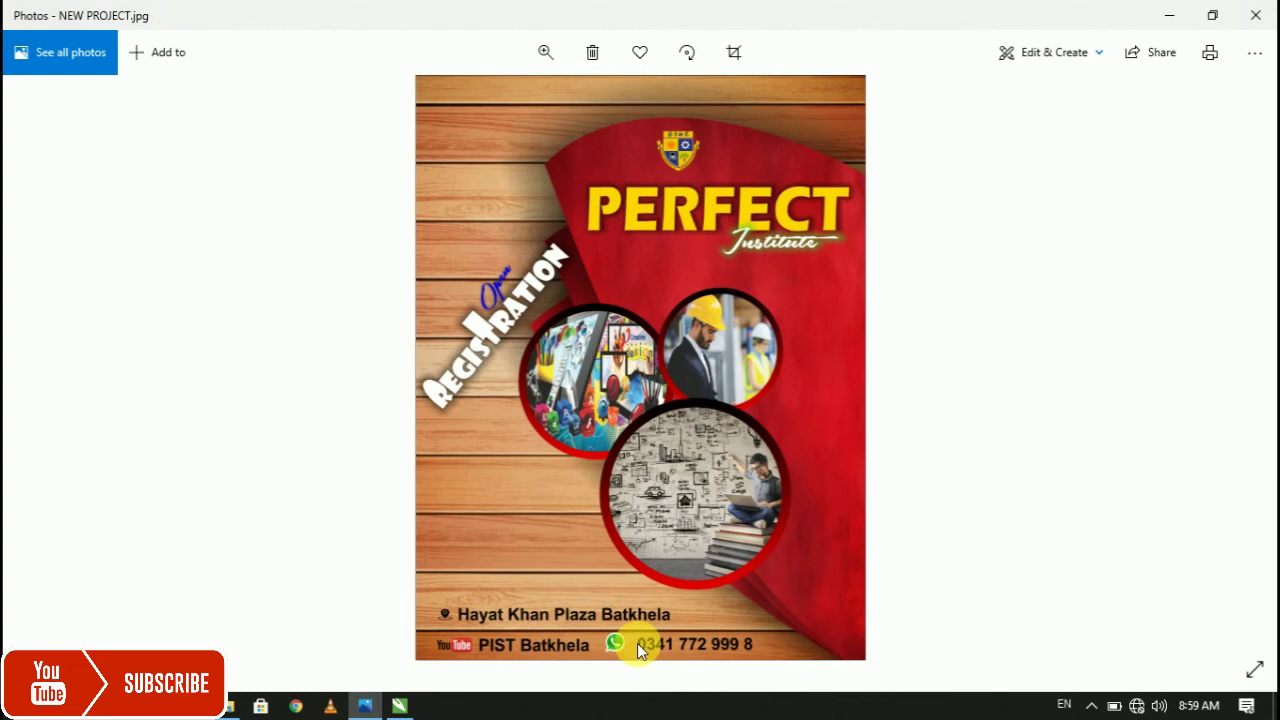
pyautogui.click(372, 708)
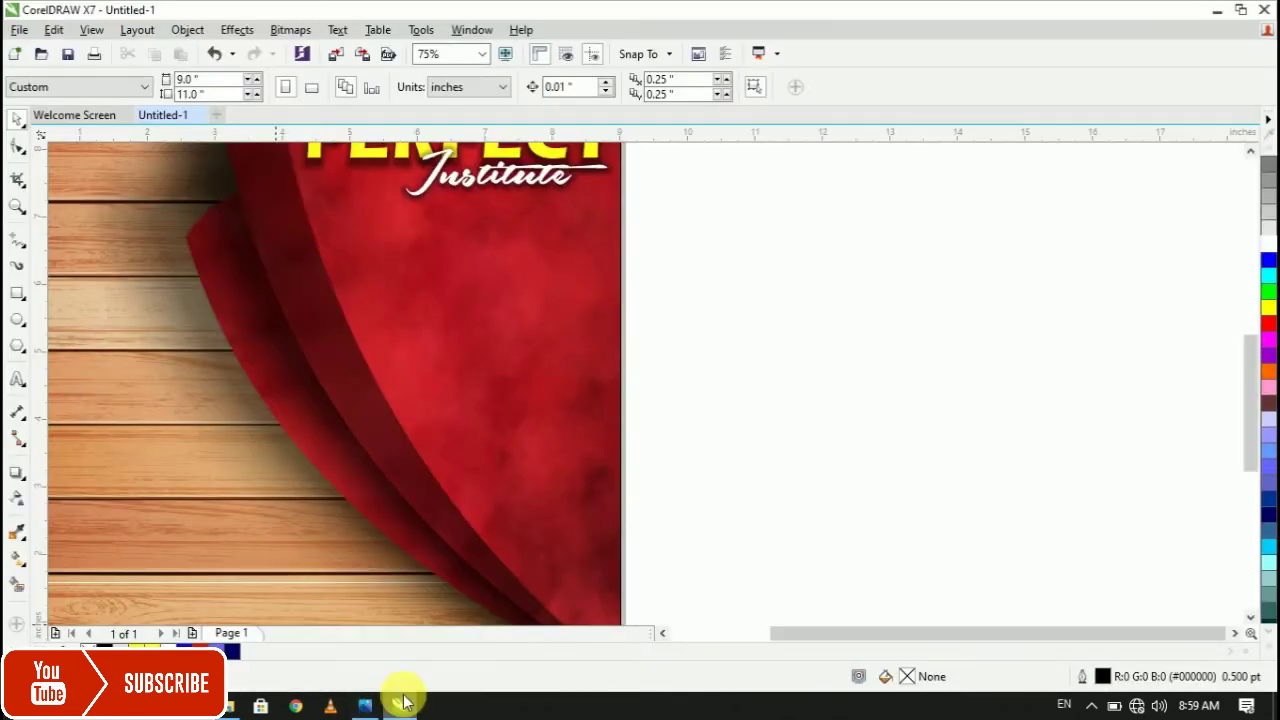
pyautogui.press('F7')
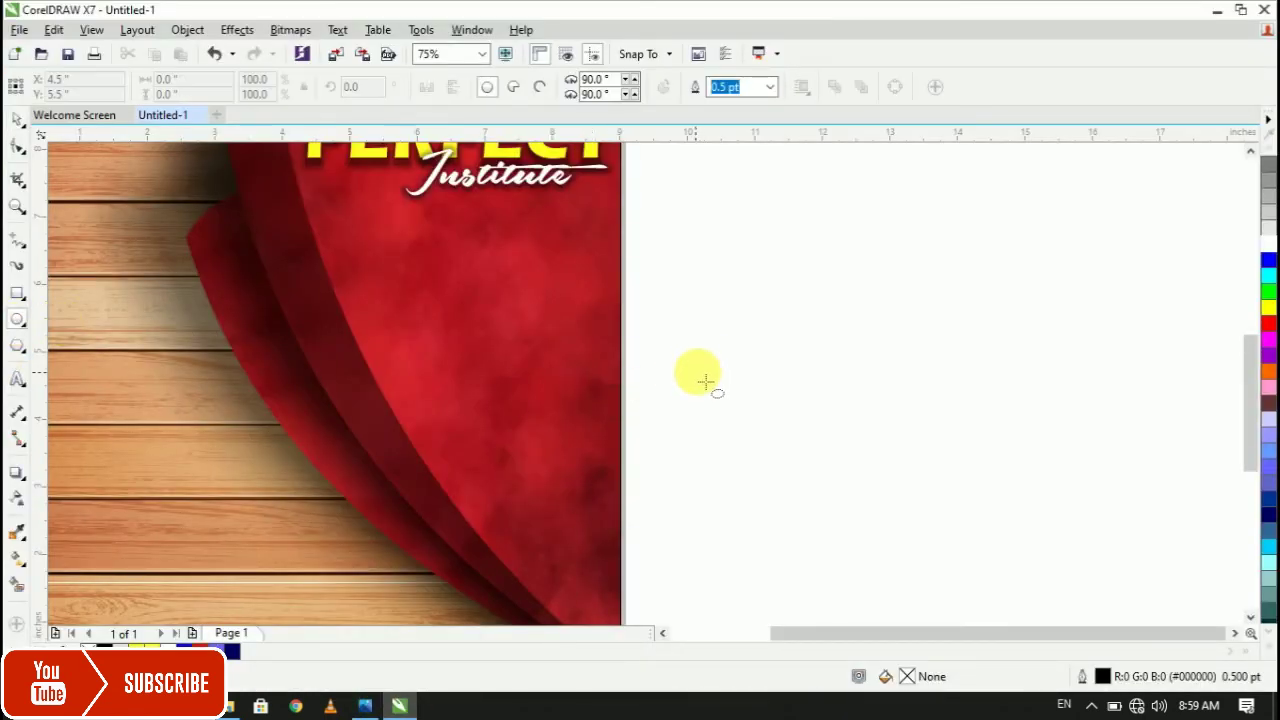
pyautogui.moveTo(709, 351); pyautogui.dragTo(822, 500)
pyautogui.click(14, 121)
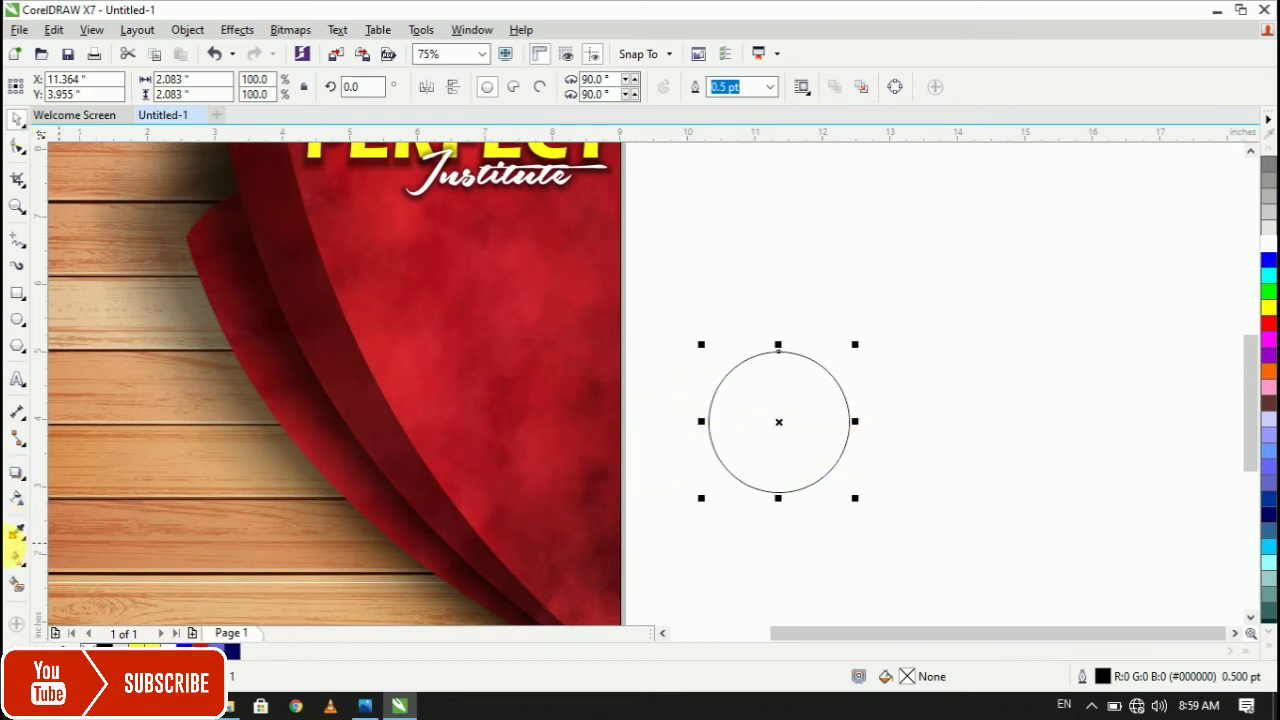
# Fill the circle with a vertical linear fountain fill running from black at its upper edge to red at its lower edge.
pyautogui.click(17, 560)
pyautogui.moveTo(777, 354); pyautogui.dragTo(776, 519)
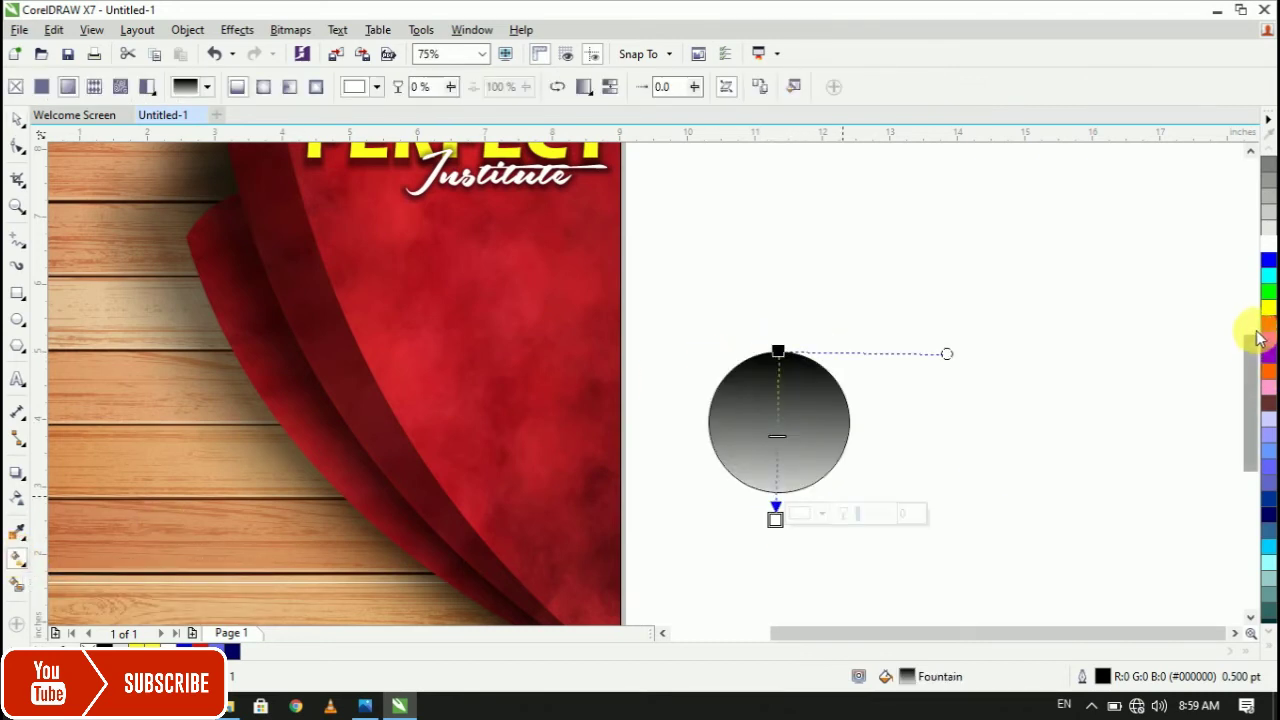
pyautogui.click(1268, 323)
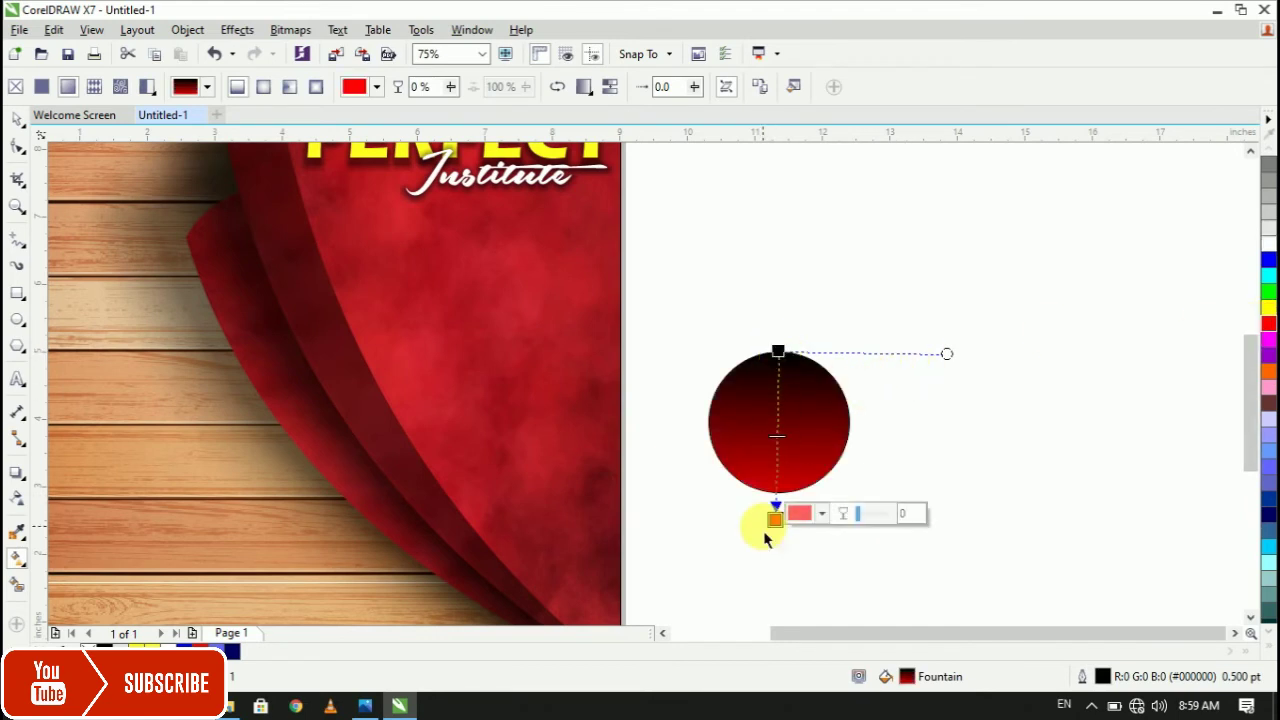
pyautogui.click(15, 130)
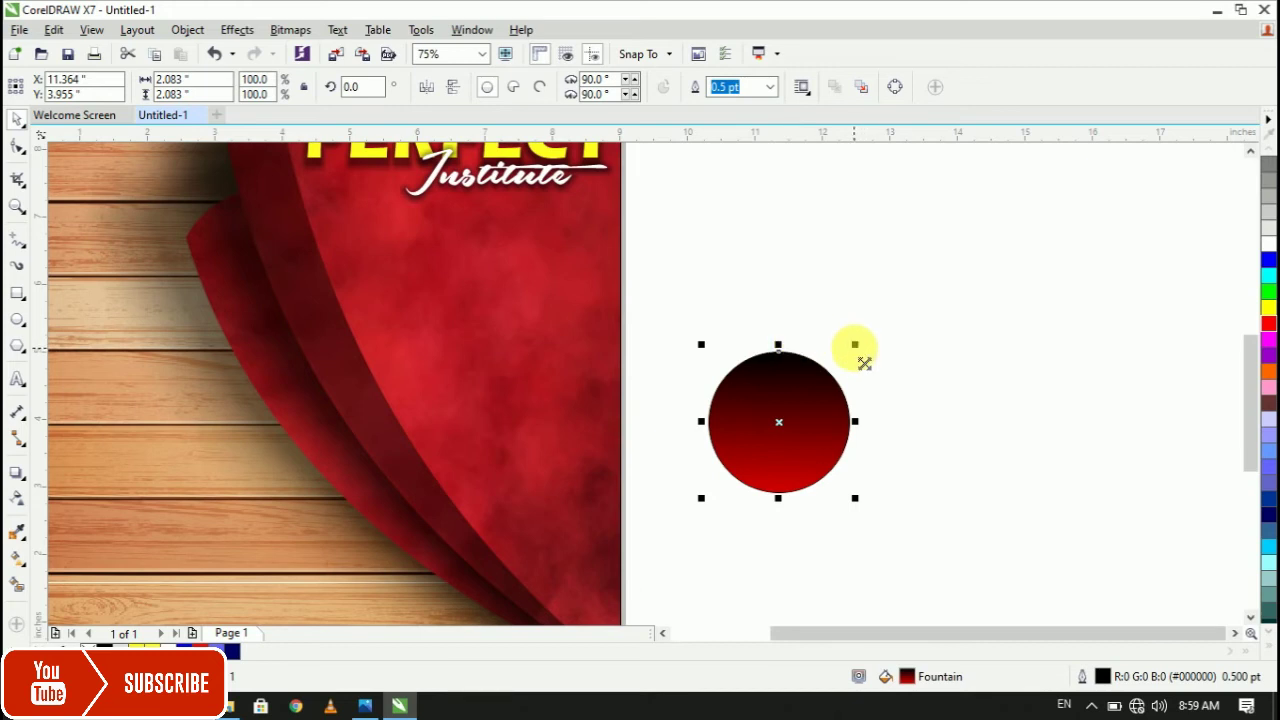
# Create a concentric copy of the gradient circle about 1.778" in diameter and mirror it vertically so its gradient is reversed.
pyautogui.moveTo(863, 365); pyautogui.dragTo(846, 362)
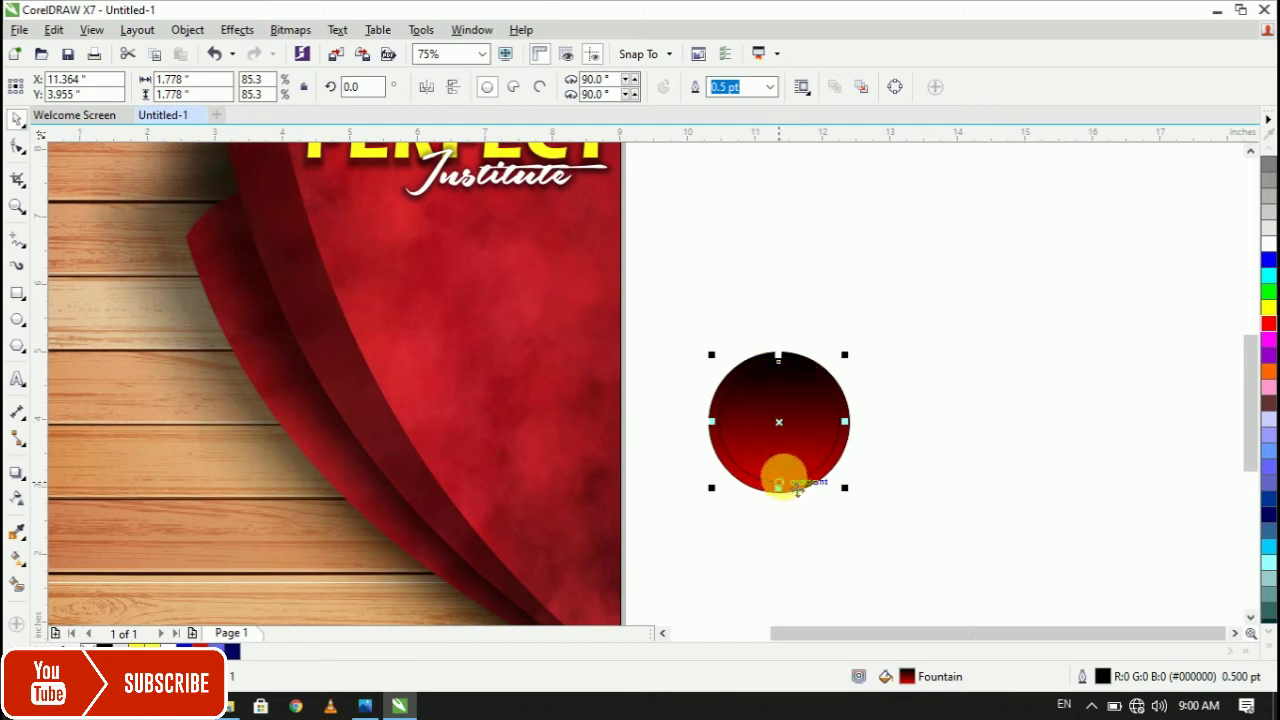
pyautogui.click(451, 89)
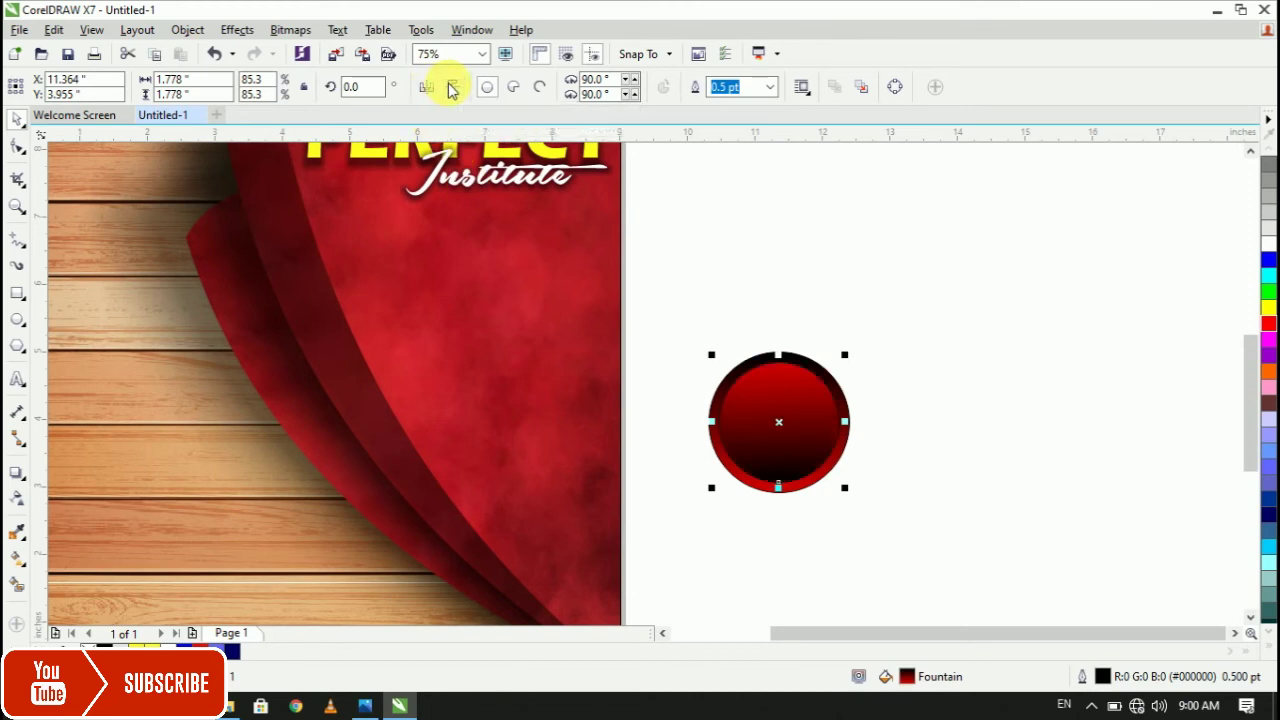
pyautogui.click(874, 362)
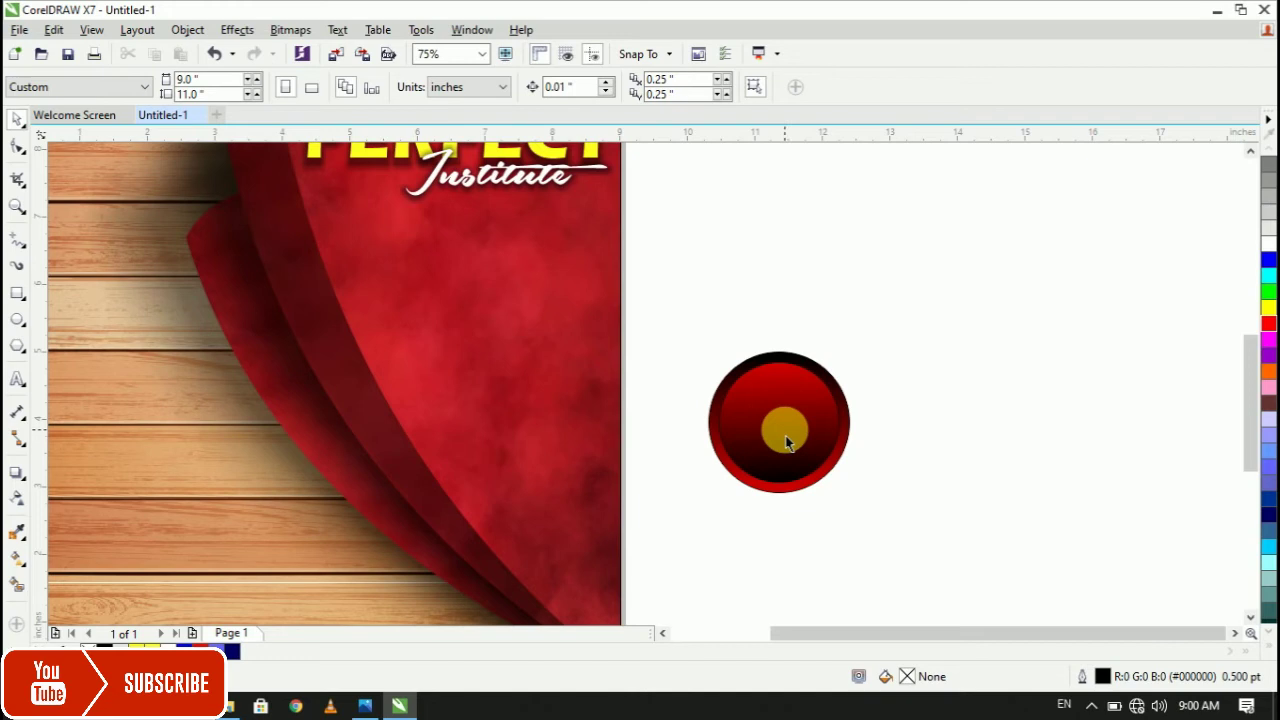
# Remove the inner circle's outline, then add a concentric copy about 1.681" in diameter filled with blue.
pyautogui.scroll(2, 786, 434)
pyautogui.click(787, 428)
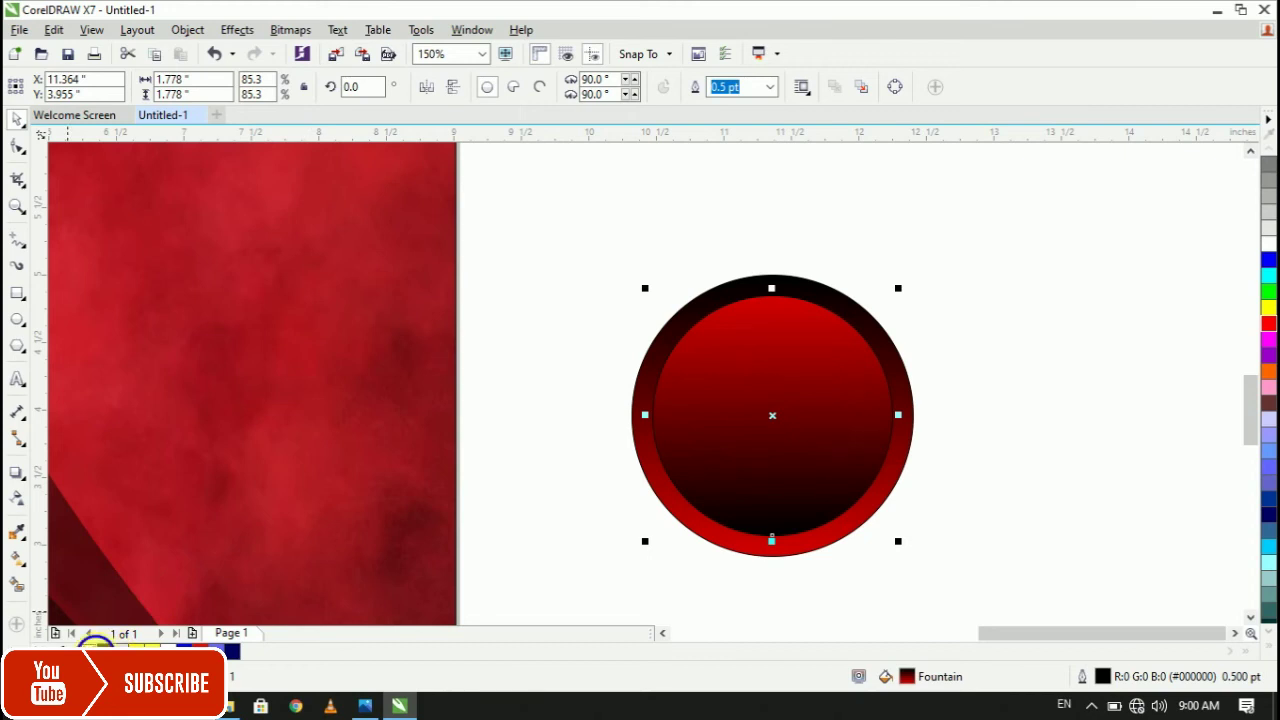
pyautogui.rightClick(95, 645)
pyautogui.moveTo(899, 290); pyautogui.dragTo(902, 309)
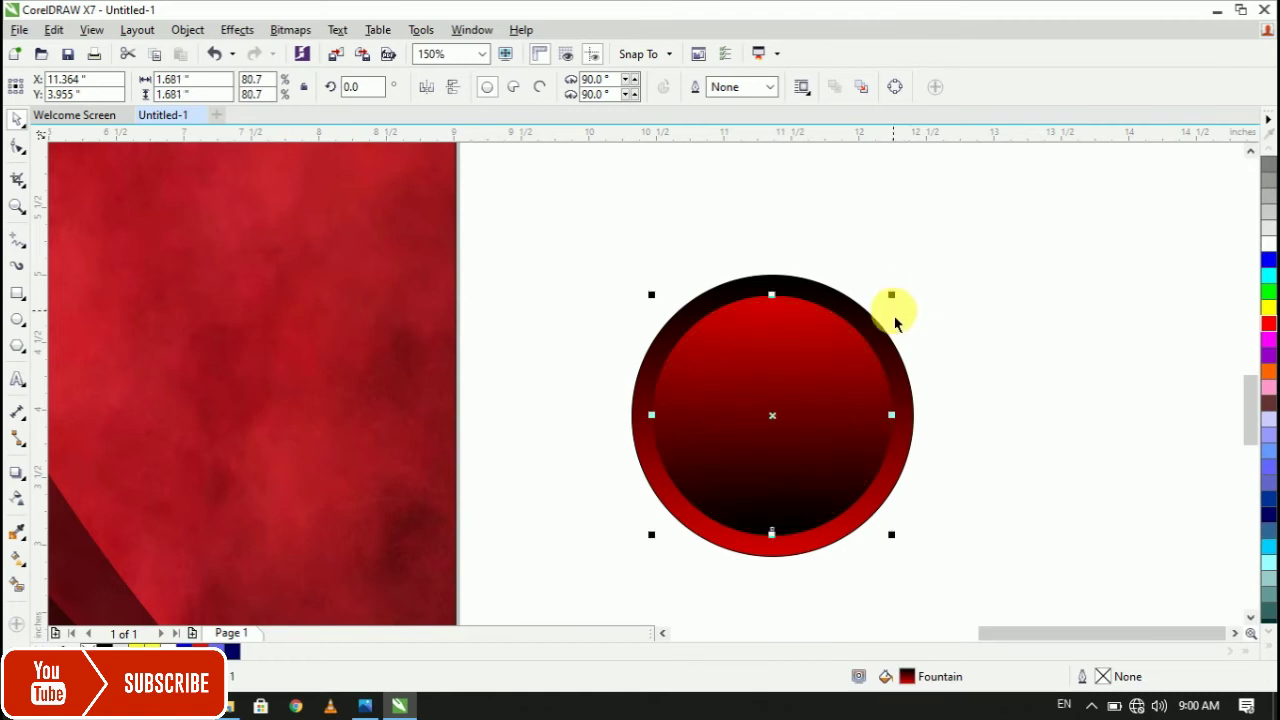
pyautogui.click(1268, 260)
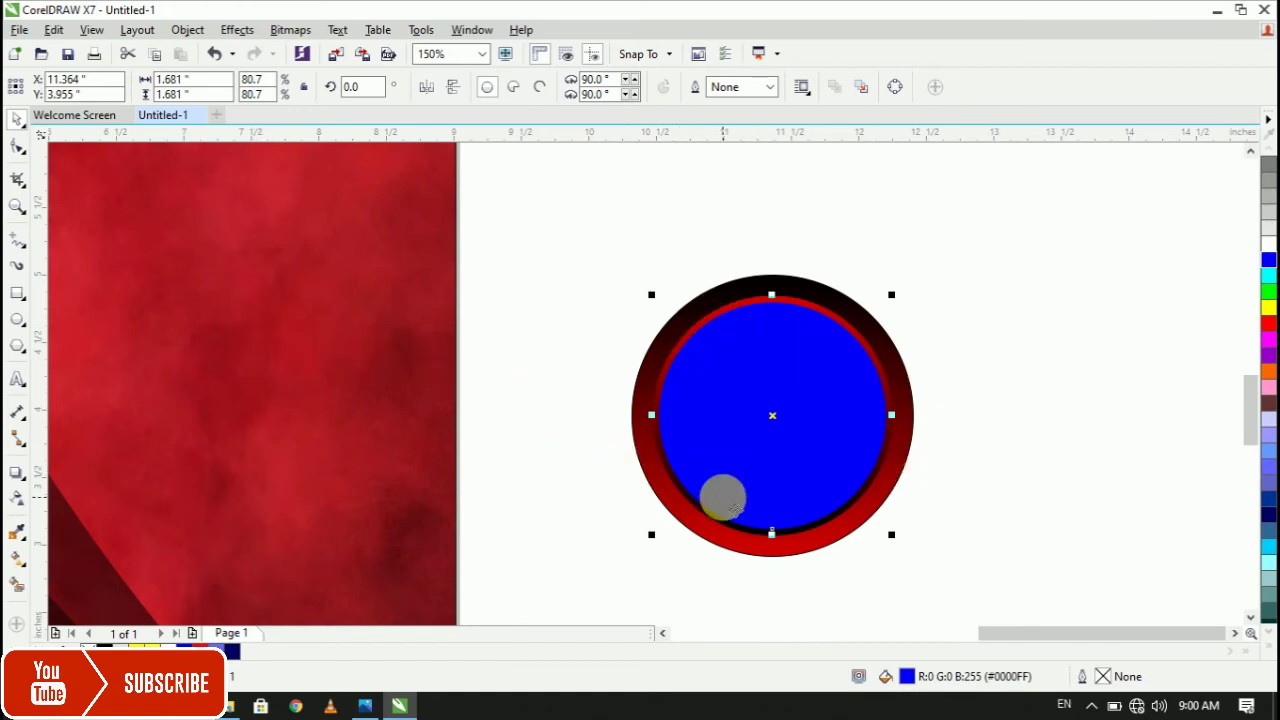
pyautogui.click(601, 531)
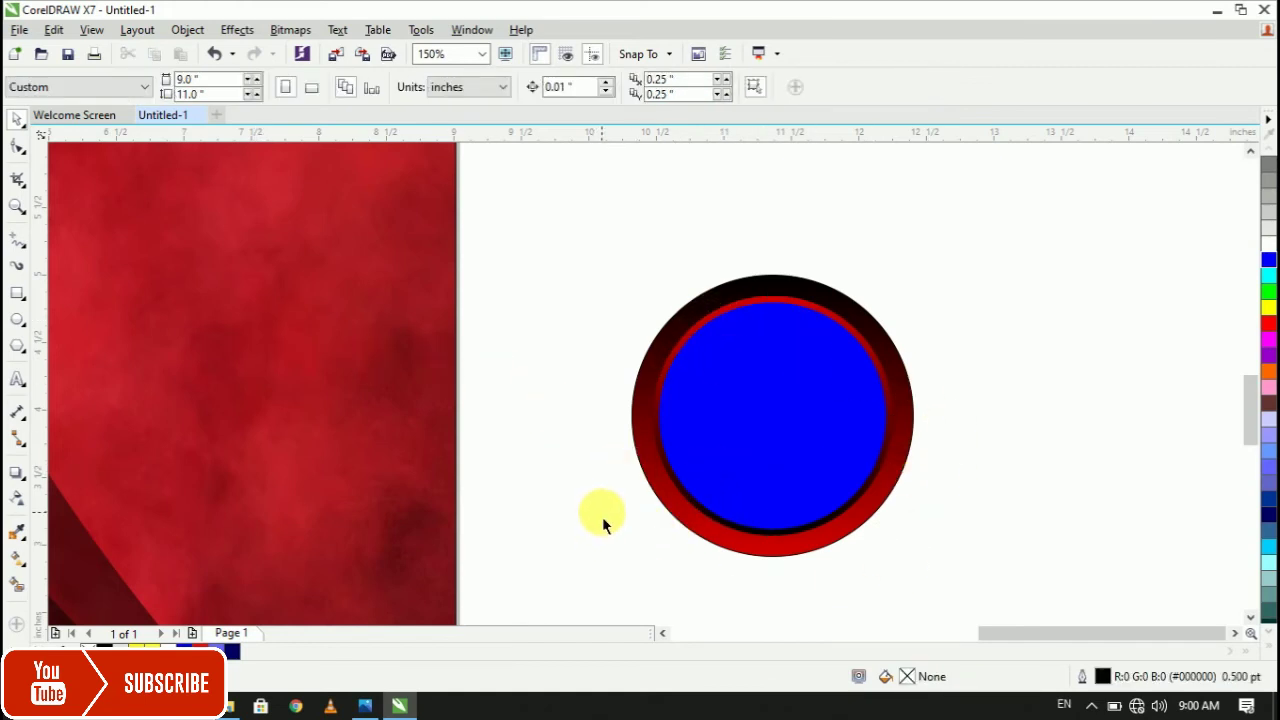
# Choose 20382880.jpg, images.jpg and IMG-20210302-WA0004.jpg from the PICS folder on the Desktop for import.
pyautogui.hotkey('ctrl', 'i')
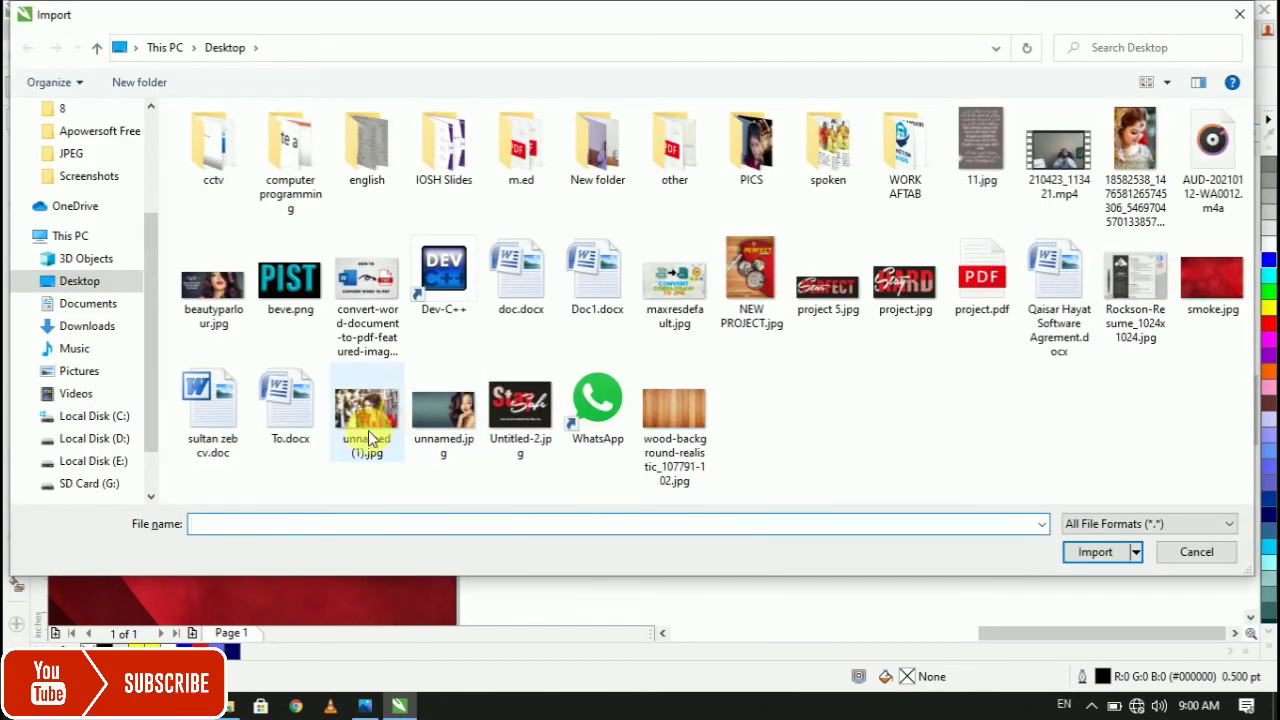
pyautogui.doubleClick(751, 145)
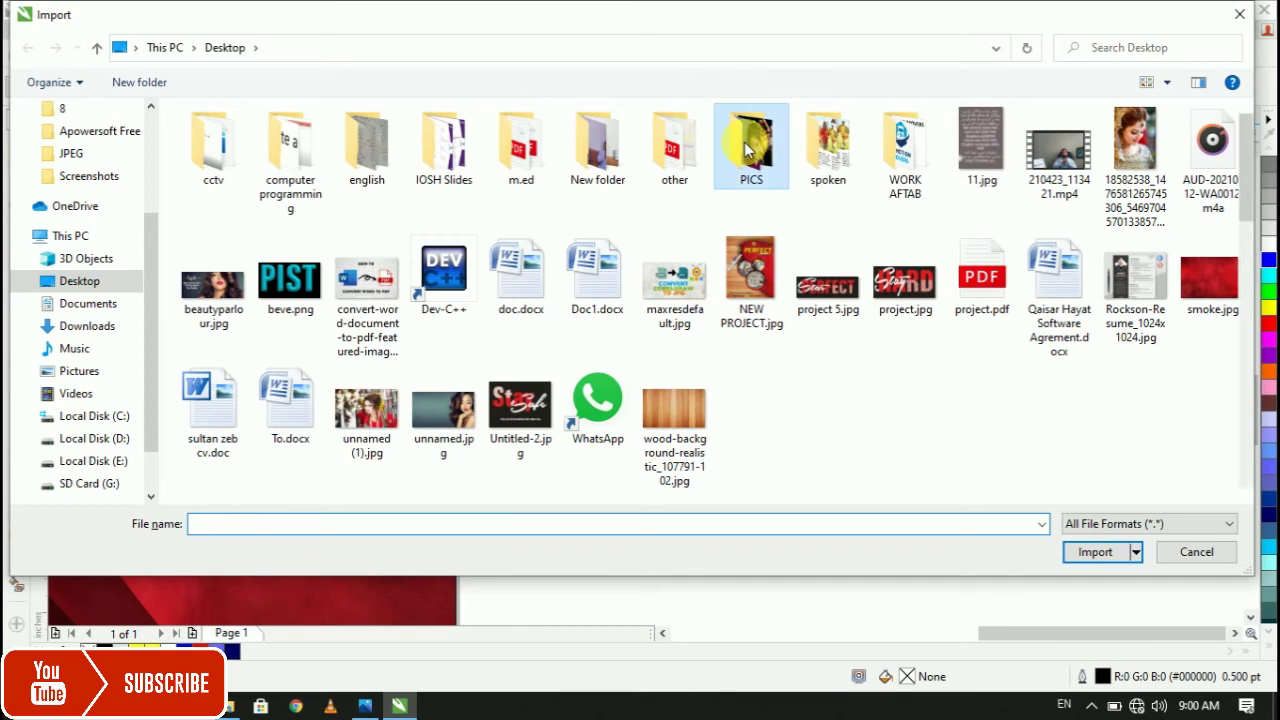
pyautogui.click(748, 150)
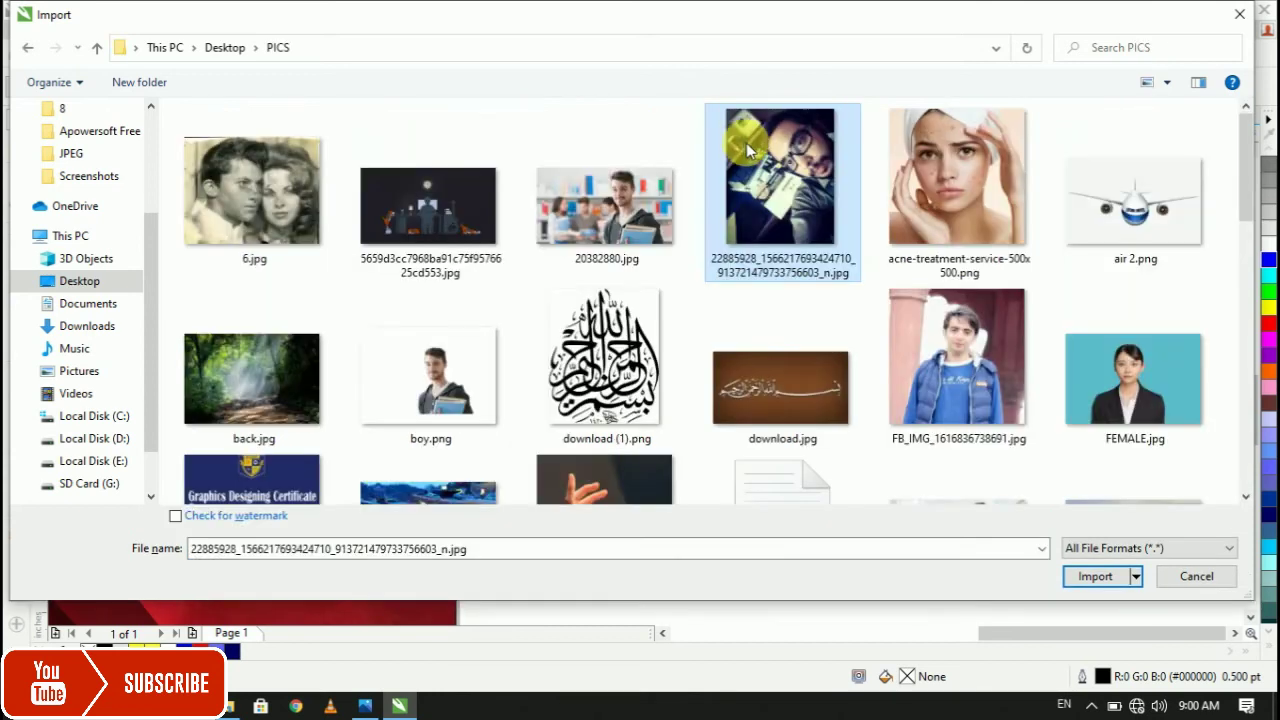
pyautogui.click(626, 236)
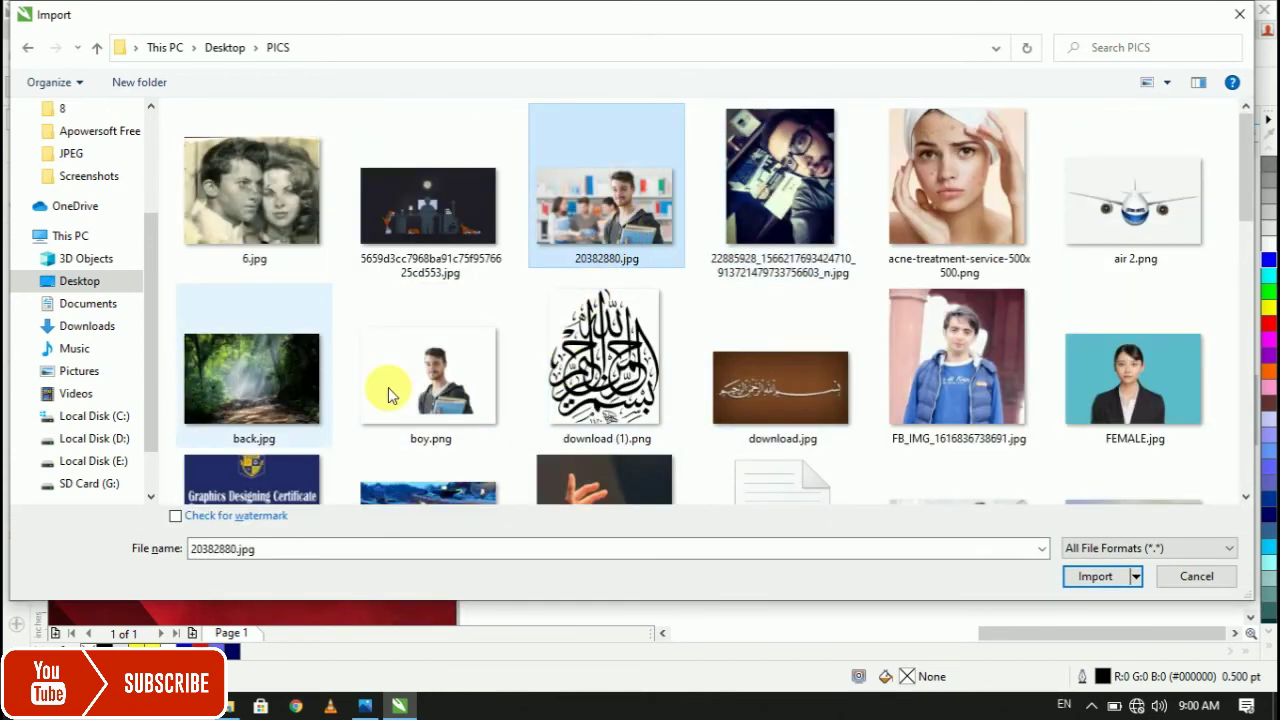
pyautogui.moveTo(1258, 222); pyautogui.dragTo(1268, 275)
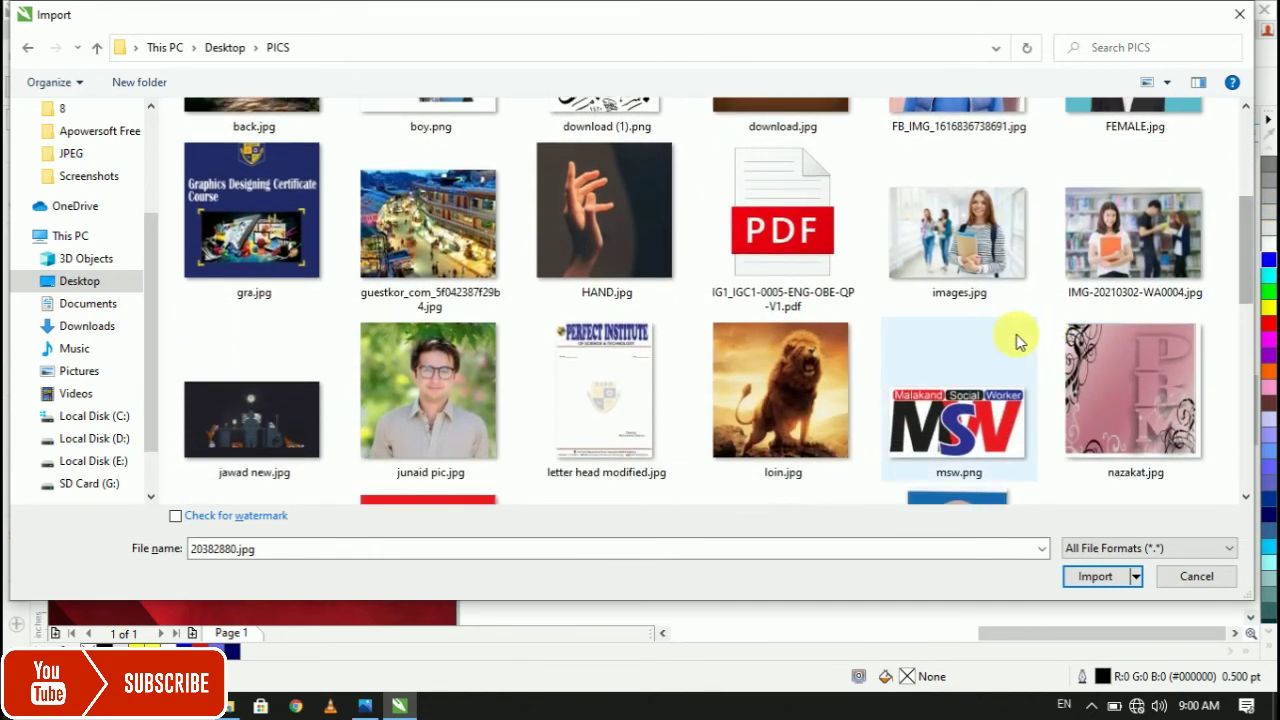
pyautogui.keyDown('ctrl'); pyautogui.click(960, 235); pyautogui.keyUp('ctrl')
pyautogui.keyDown('ctrl'); pyautogui.click(1140, 231); pyautogui.keyUp('ctrl')
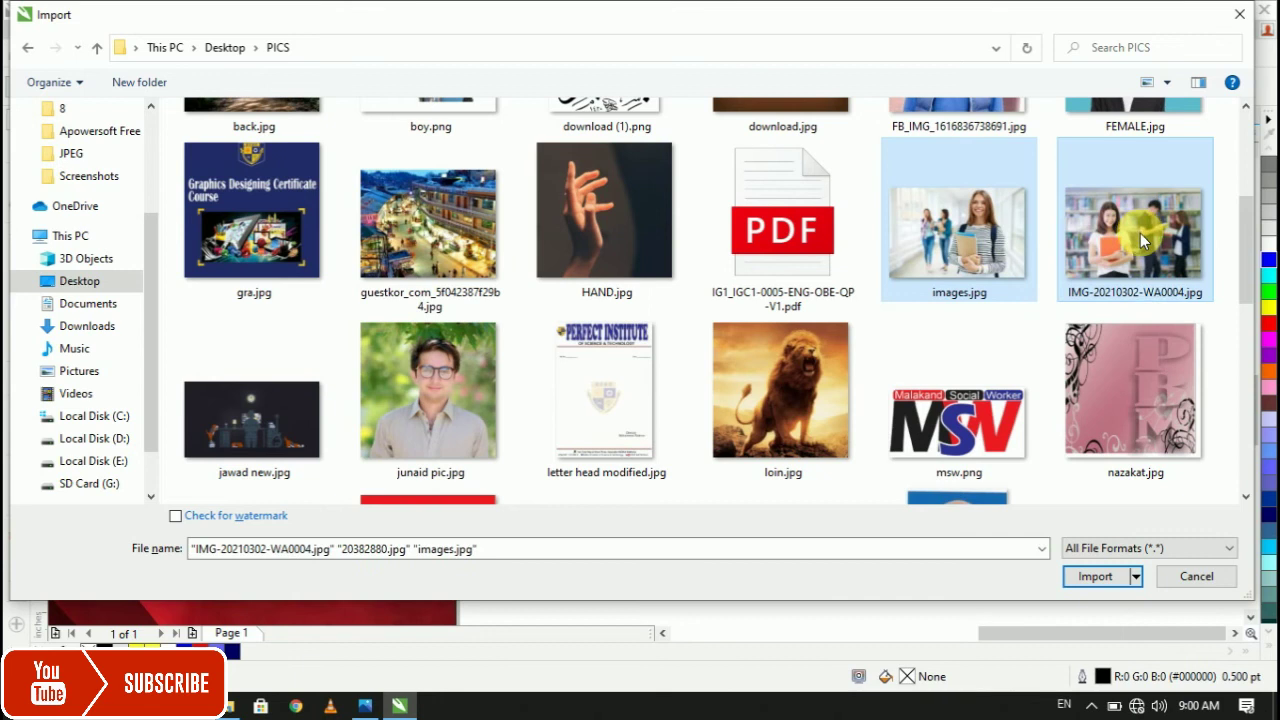
pyautogui.click(1095, 577)
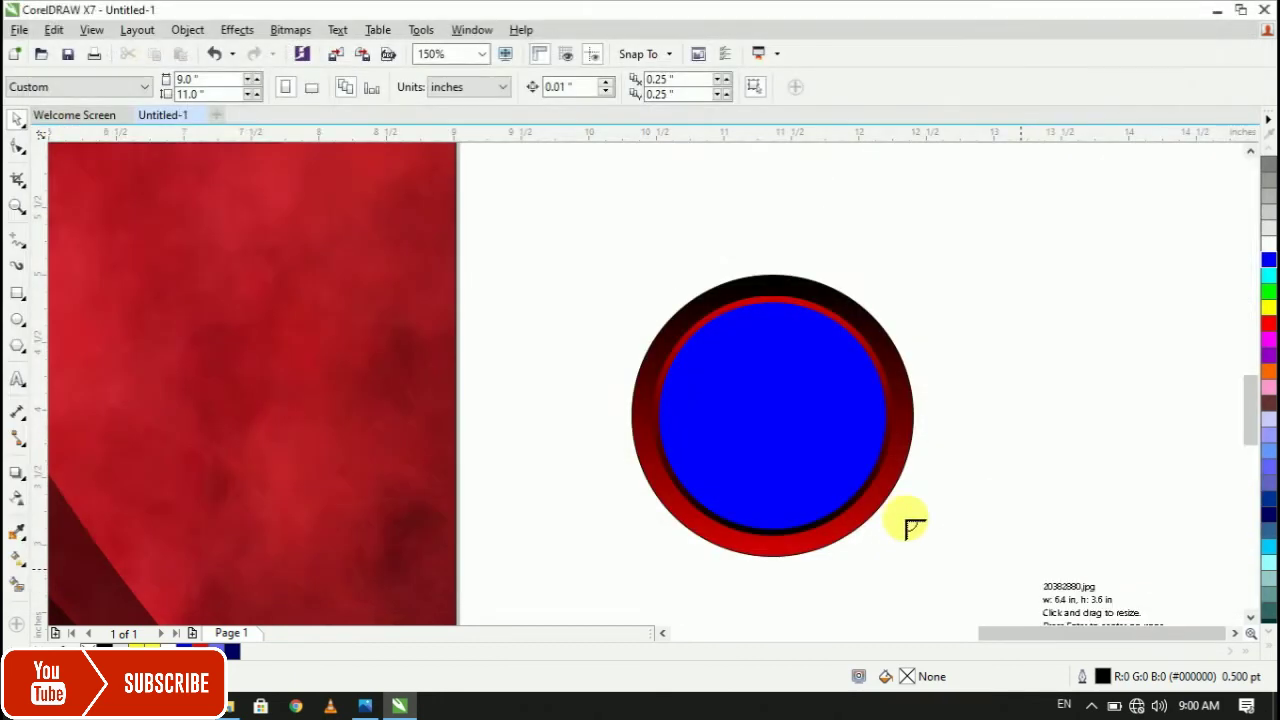
# Place the three imported photos one below another beside the circular frame, the library photo of the girl at about 0.944" wide.
pyautogui.click(962, 248)
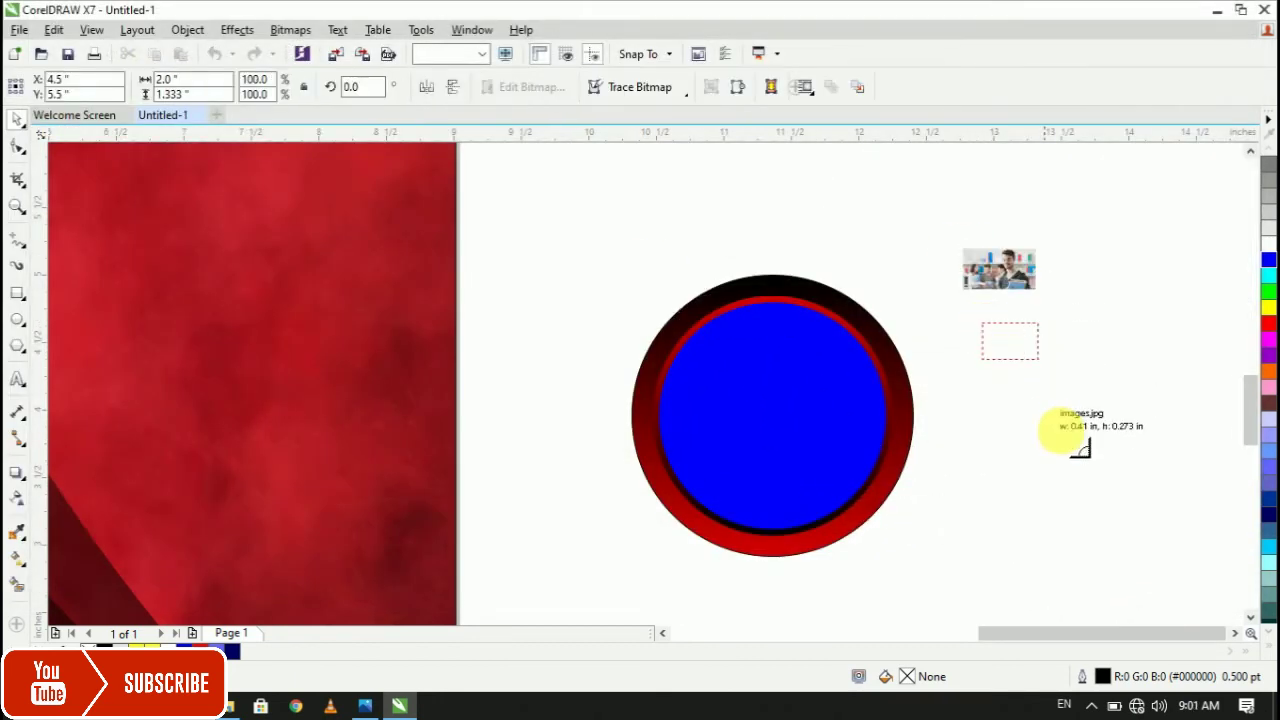
pyautogui.click(983, 323)
pyautogui.click(1002, 438)
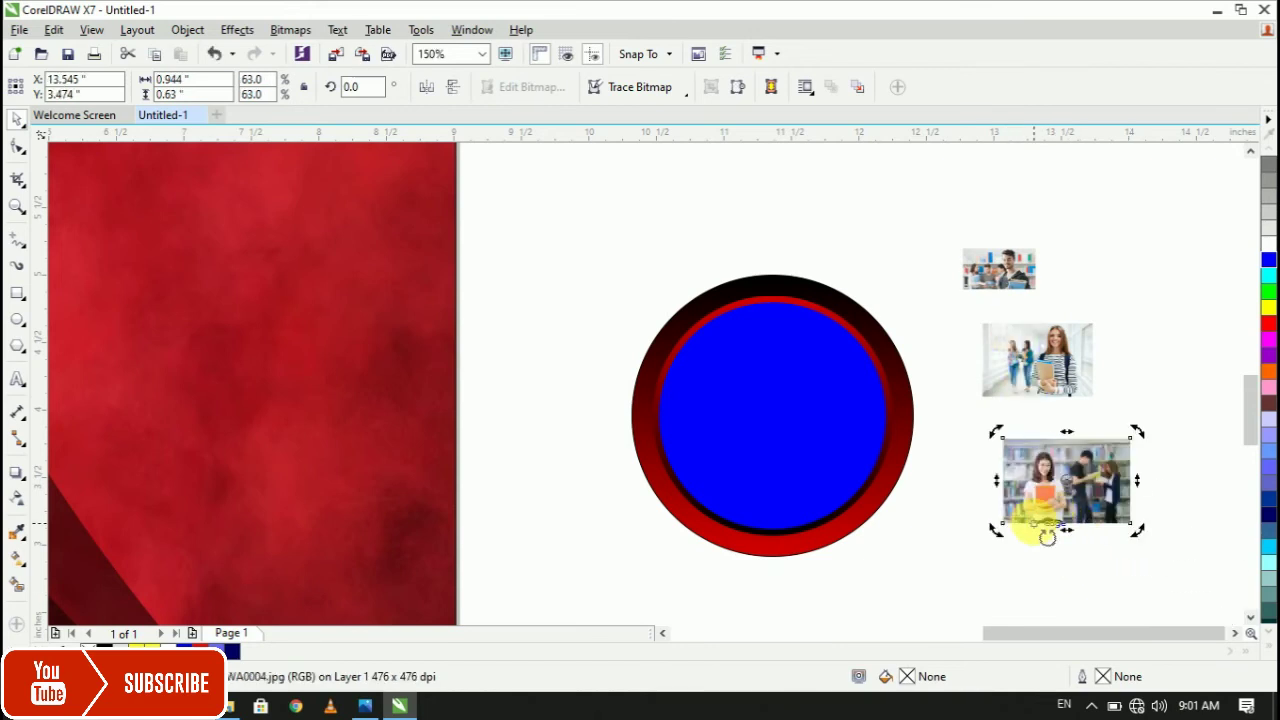
# Enlarge the library photo of the girl with the orange folder to about 2.292" by 1.326" and move it over the circular frame.
pyautogui.click(1018, 578)
pyautogui.click(1006, 530)
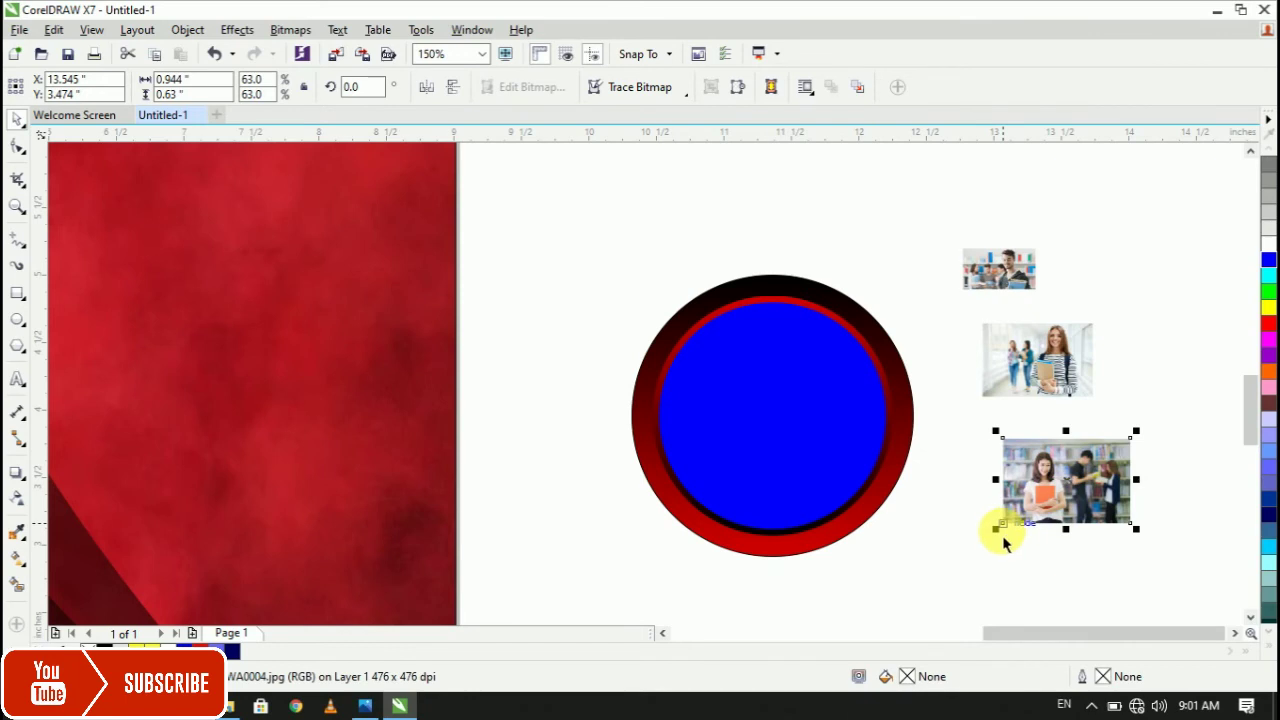
pyautogui.moveTo(1000, 535); pyautogui.dragTo(866, 571)
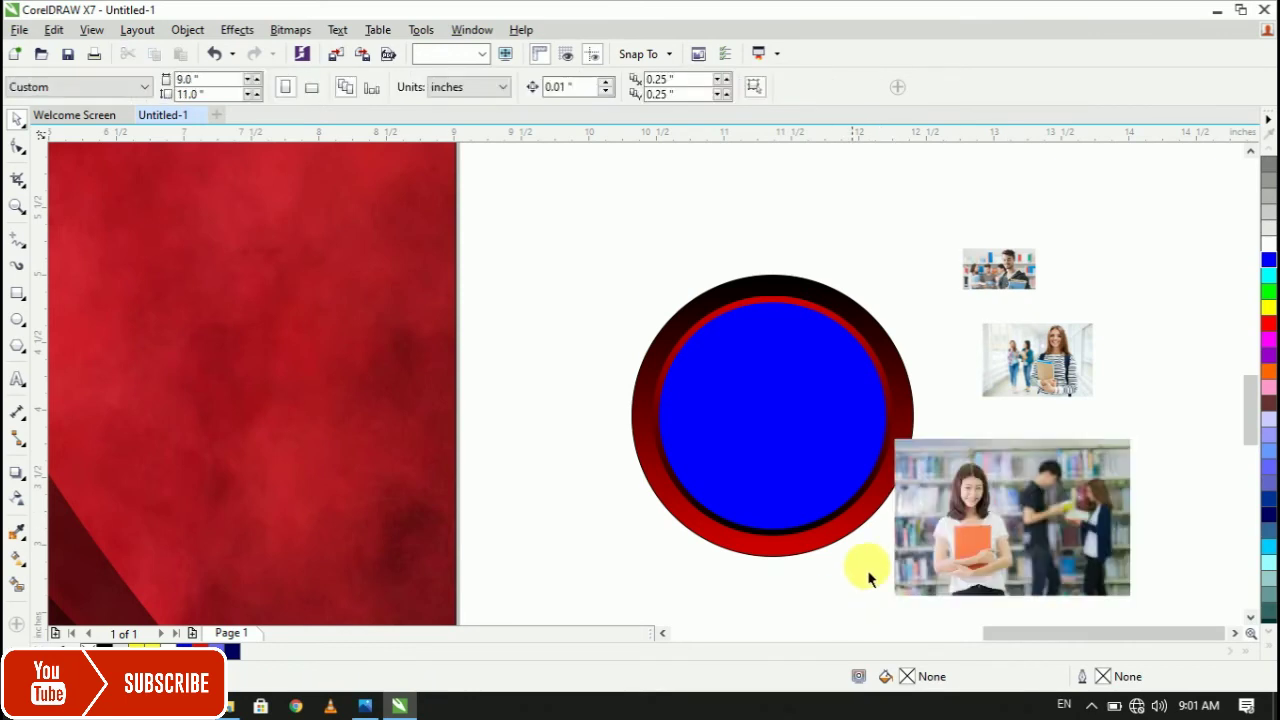
pyautogui.click(1015, 435)
pyautogui.moveTo(1011, 432); pyautogui.dragTo(1011, 410)
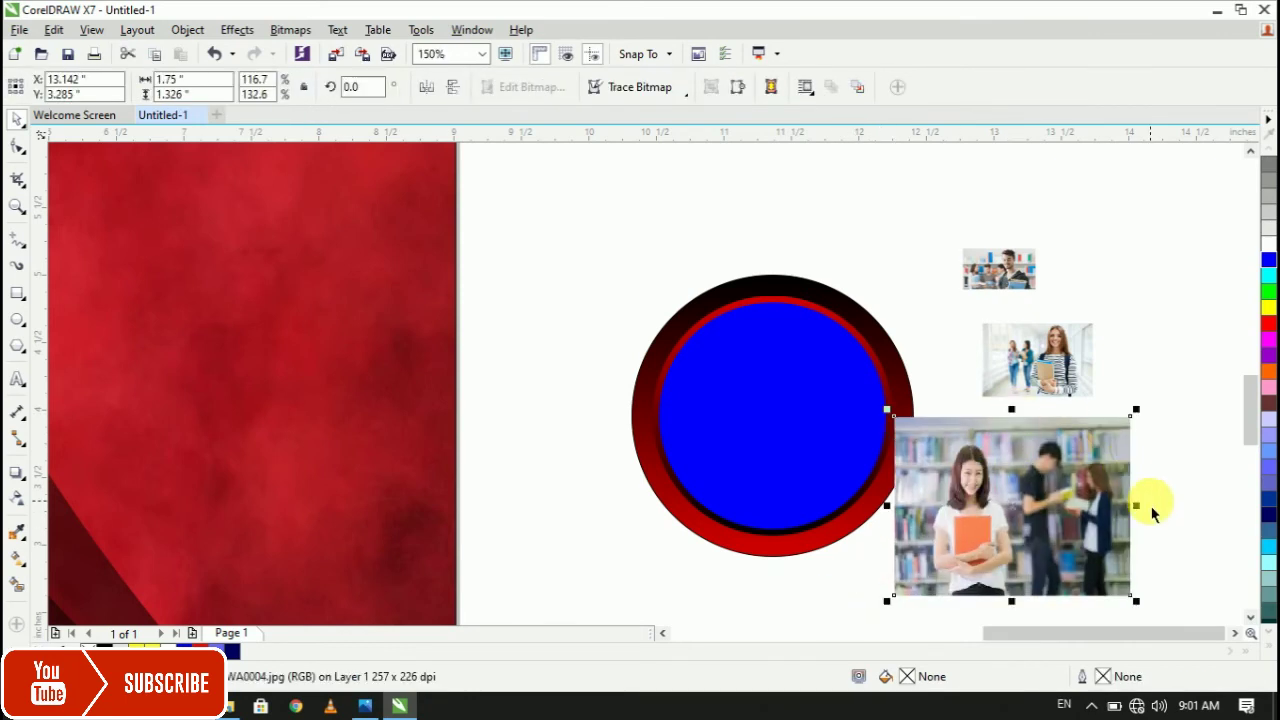
pyautogui.moveTo(1136, 507); pyautogui.dragTo(876, 462)
pyautogui.click(876, 462)
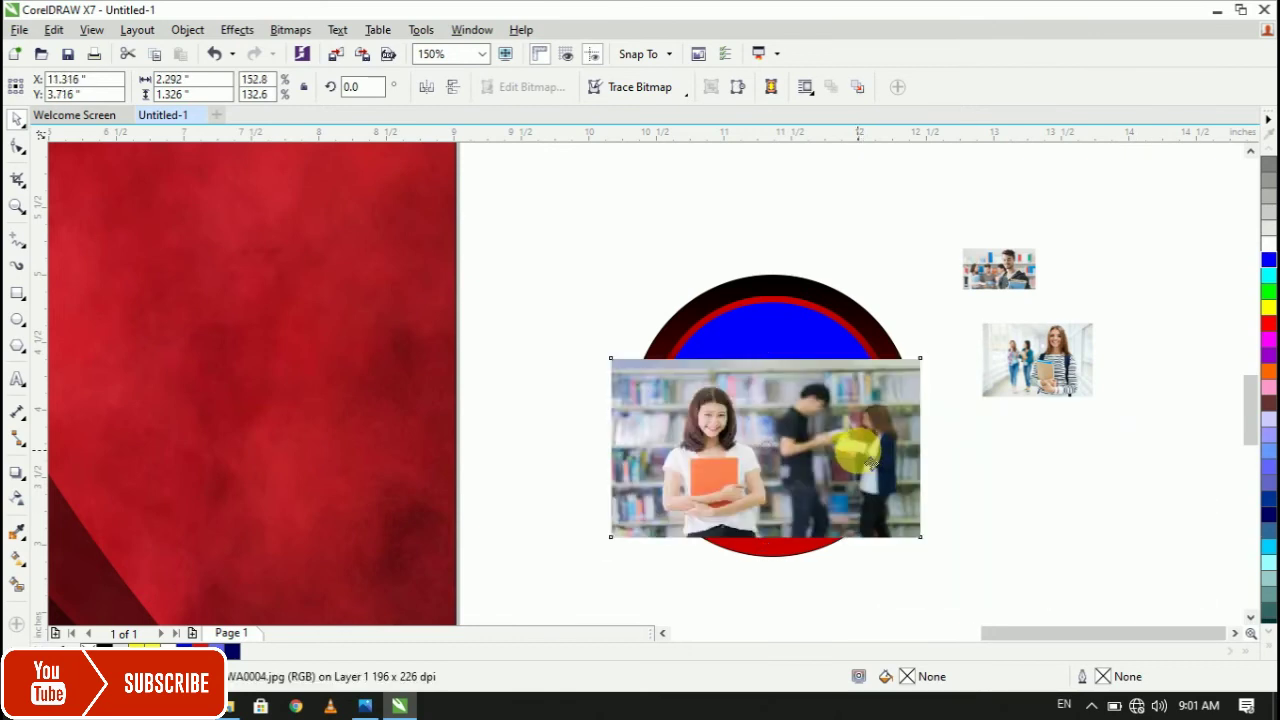
# PowerClip the library photo inside the blue circle.
pyautogui.rightClick(868, 462)
pyautogui.click(934, 197)
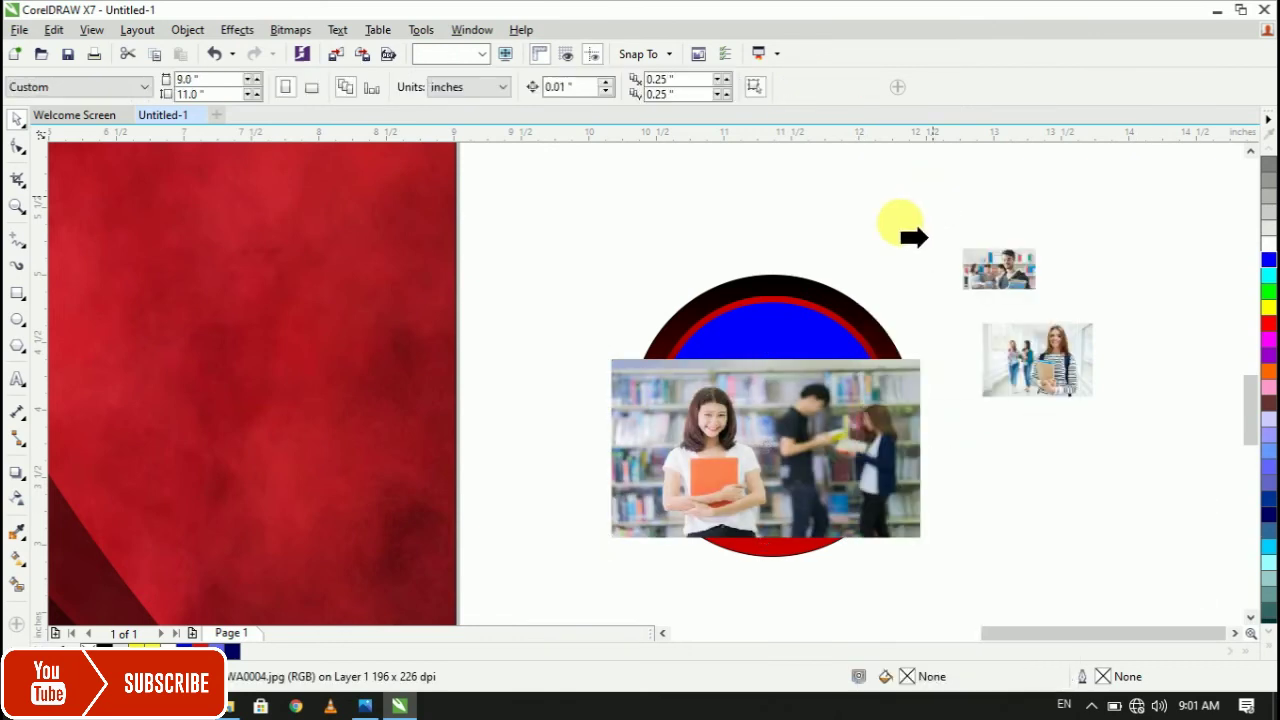
pyautogui.click(772, 340)
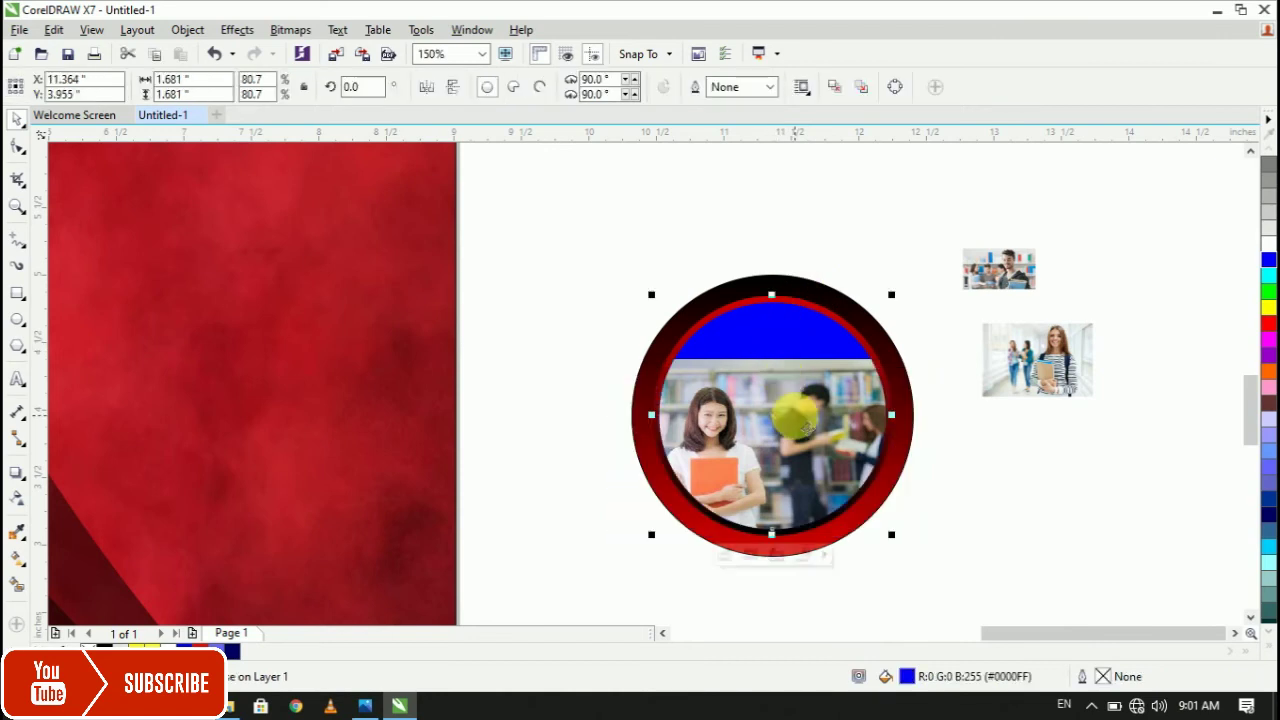
# Edit the PowerClip contents, stretch the photo upward to about 1.792" high so it covers the whole circle, and finish editing.
pyautogui.click(721, 558)
pyautogui.click(754, 503)
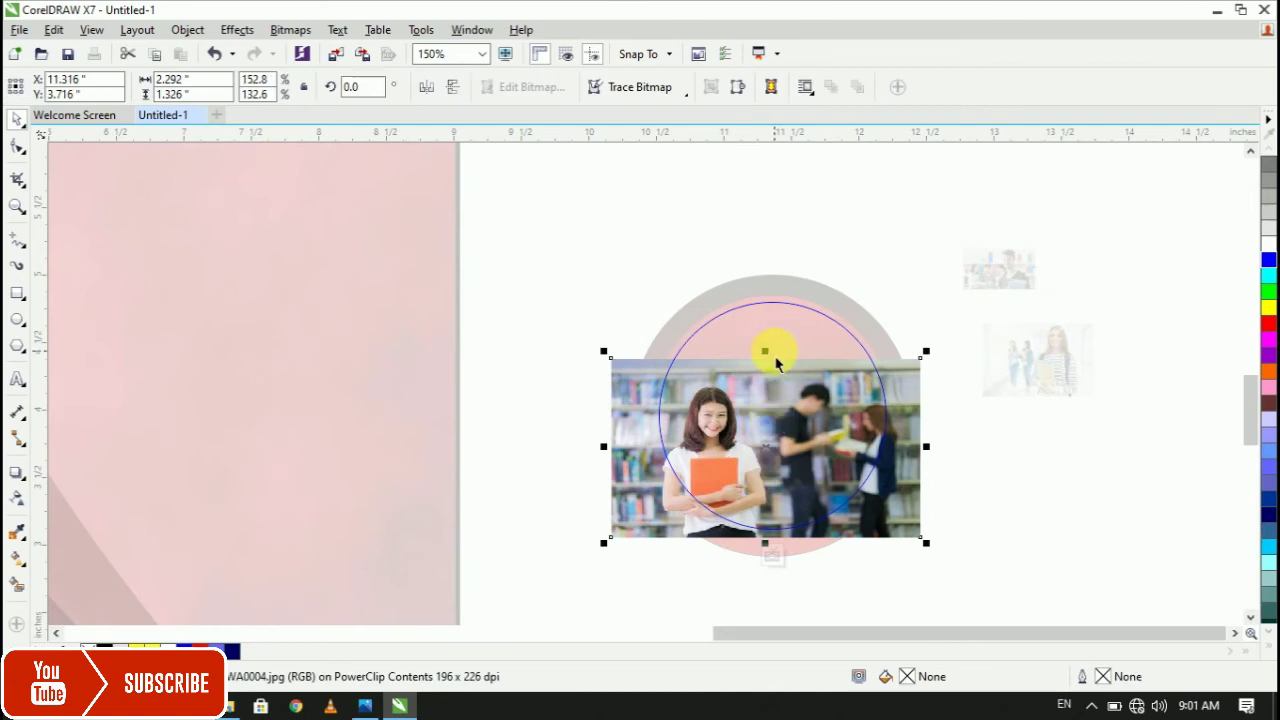
pyautogui.moveTo(765, 353); pyautogui.dragTo(766, 288)
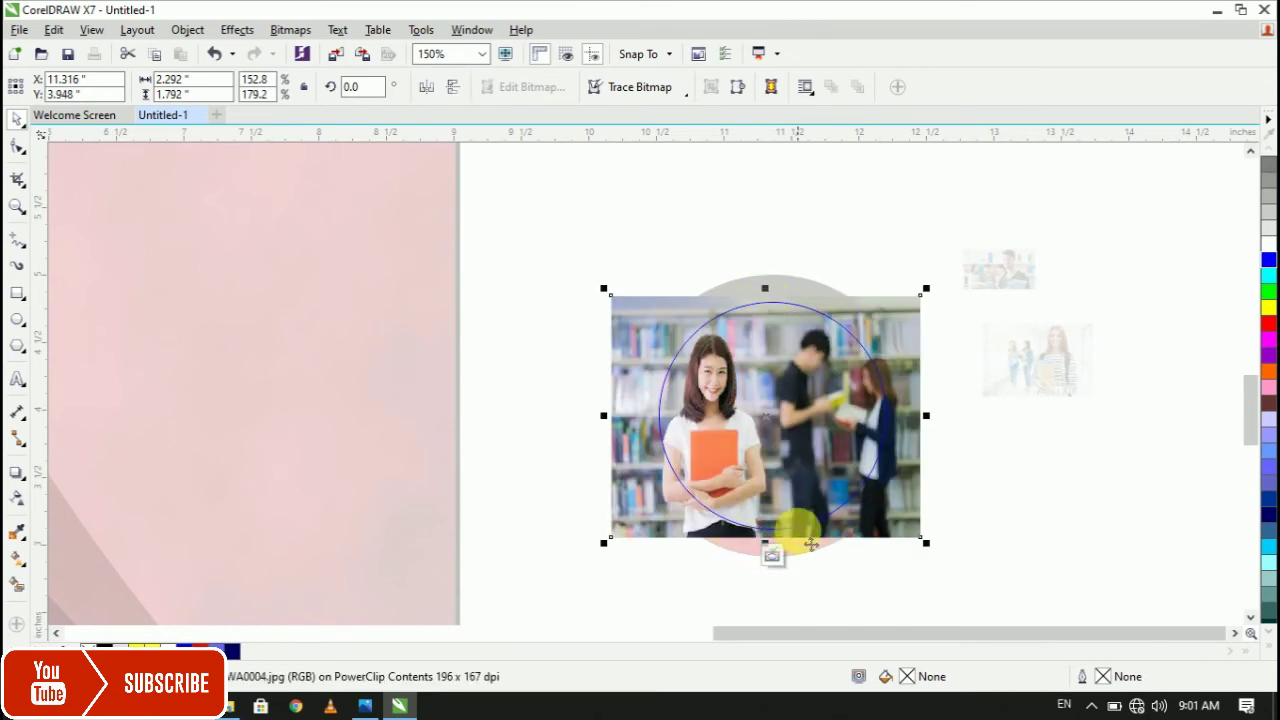
pyautogui.click(772, 557)
# Place two copies of the finished circular library-photo frame one above the other in the empty area beside the page.
pyautogui.scroll(-1, 682, 560)
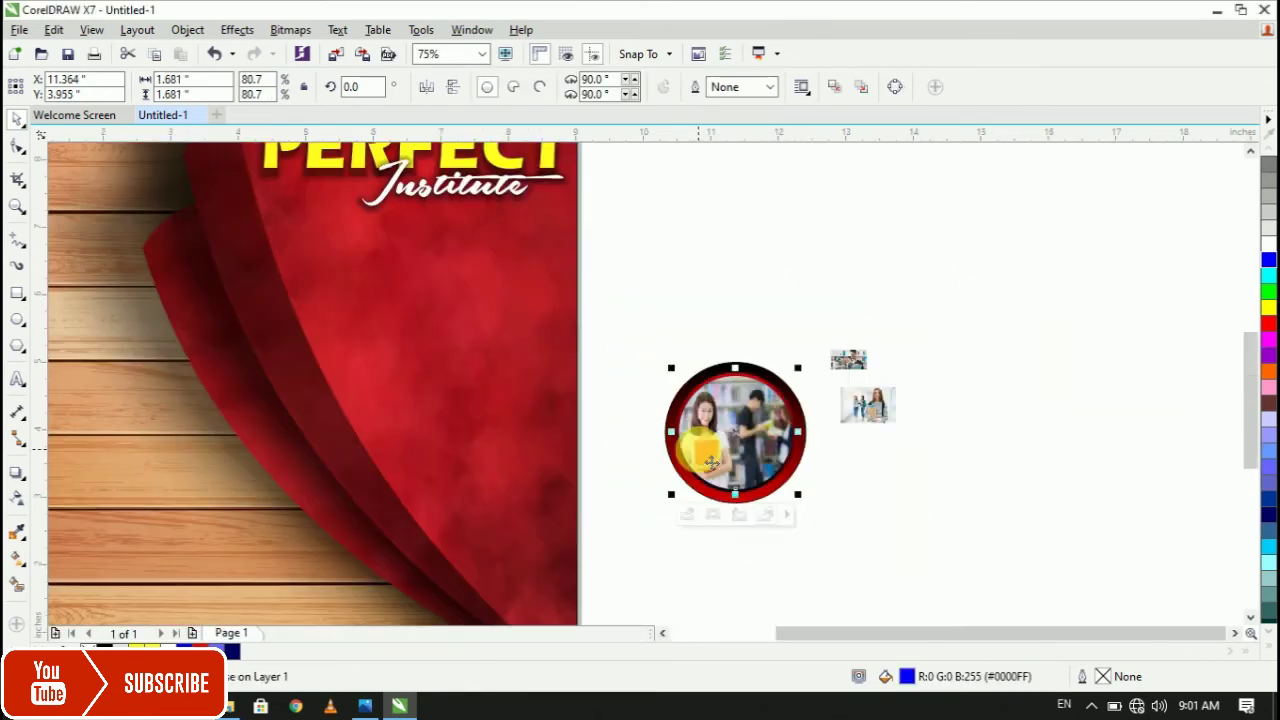
pyautogui.click(674, 549)
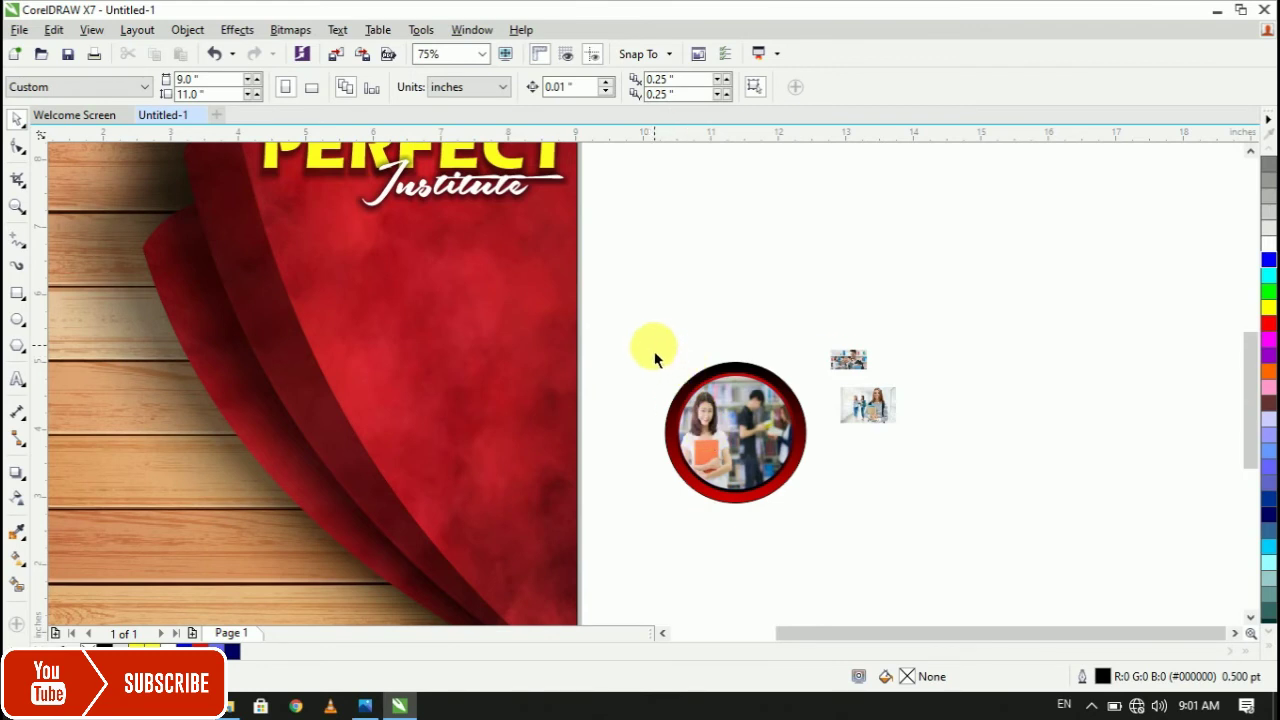
pyautogui.moveTo(649, 358); pyautogui.dragTo(826, 571)
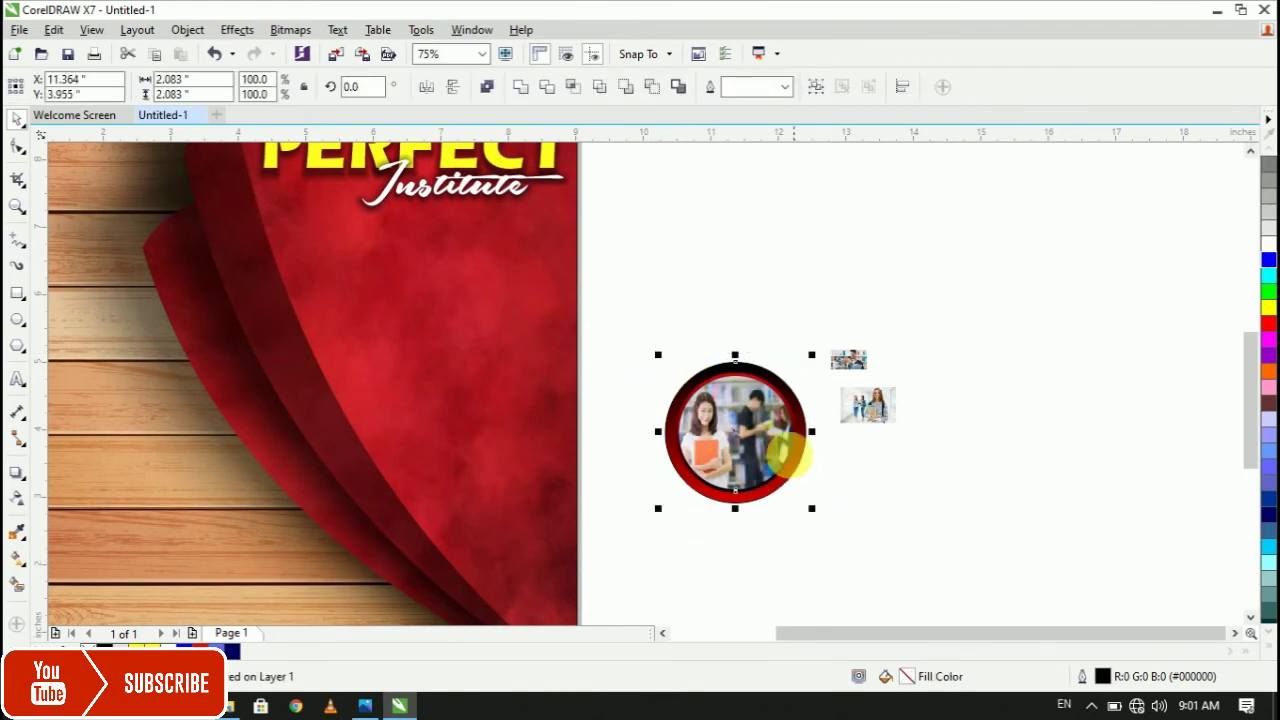
pyautogui.moveTo(768, 398); pyautogui.dragTo(1066, 451)
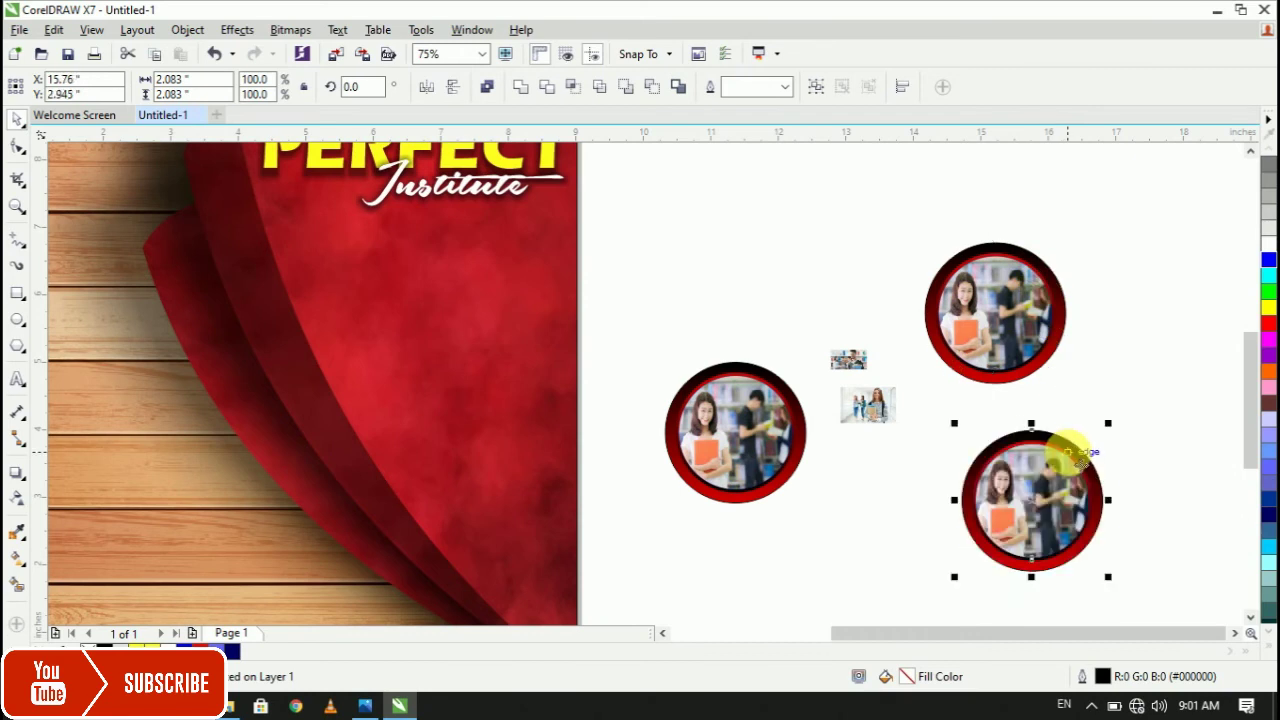
# Move the original circular frame onto the red shape of the poster, below the PERFECT Institute title.
pyautogui.moveTo(634, 343); pyautogui.dragTo(832, 567)
pyautogui.moveTo(786, 409); pyautogui.dragTo(410, 285)
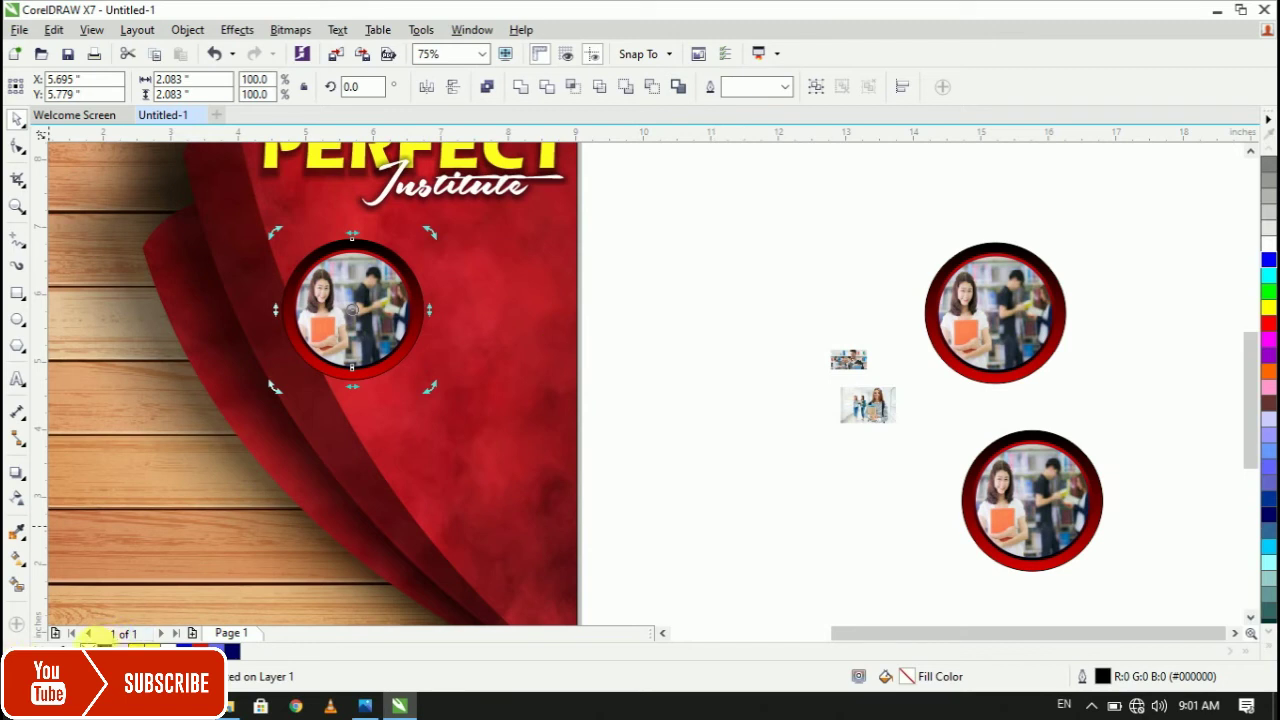
pyautogui.click(623, 478)
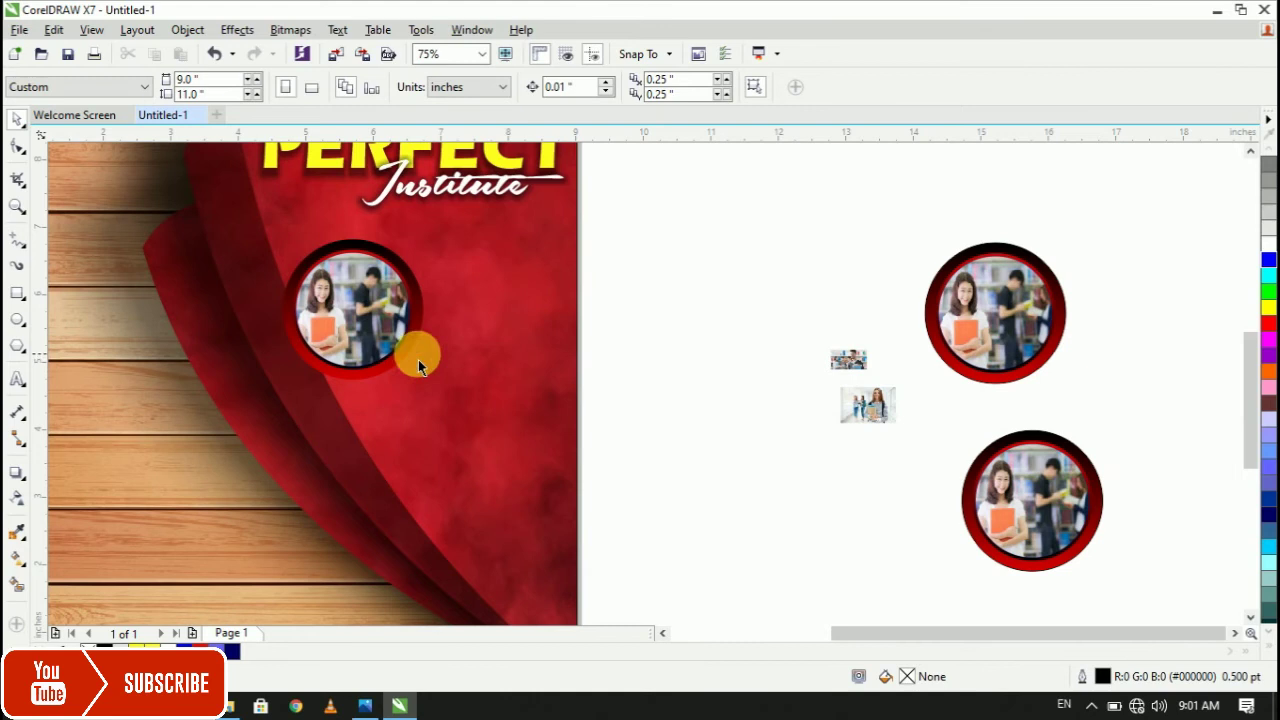
# Enlarge the photo of the girl in the striped shirt to about 3.771" by 2.514" and move it over the upper copied frame.
pyautogui.click(954, 349)
pyautogui.click(812, 464)
pyautogui.click(850, 417)
pyautogui.moveTo(906, 438); pyautogui.dragTo(1100, 562)
pyautogui.moveTo(920, 437); pyautogui.dragTo(927, 360)
pyautogui.moveTo(942, 425); pyautogui.dragTo(939, 390)
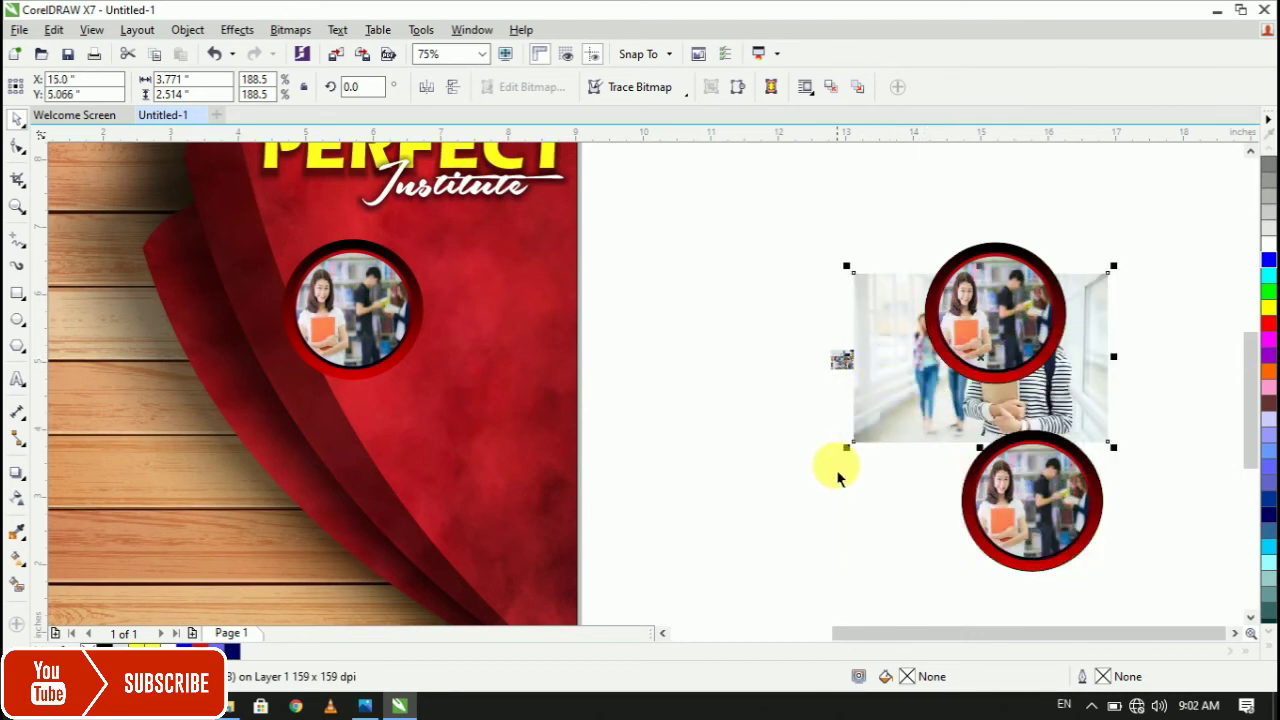
# Bring the striped-shirt photo to the front of the page and PowerClip it inside the inner circle of the upper copied frame.
pyautogui.rightClick(895, 396)
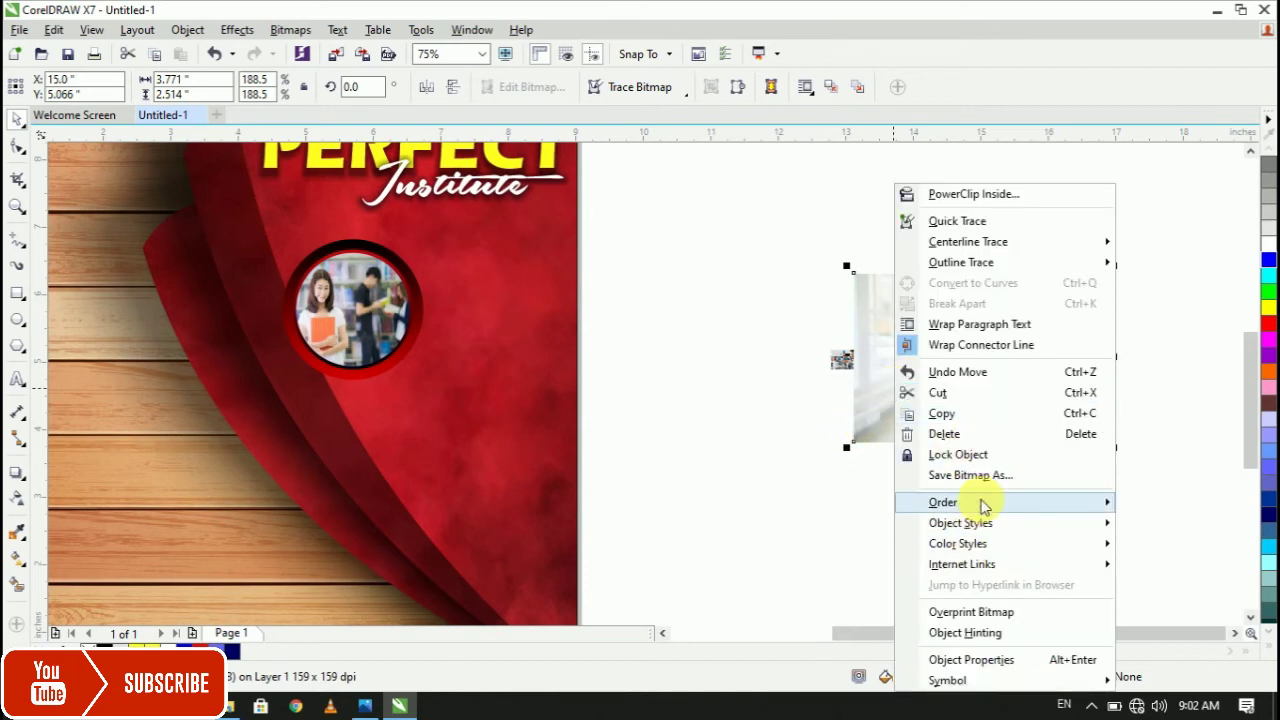
pyautogui.moveTo(982, 505)
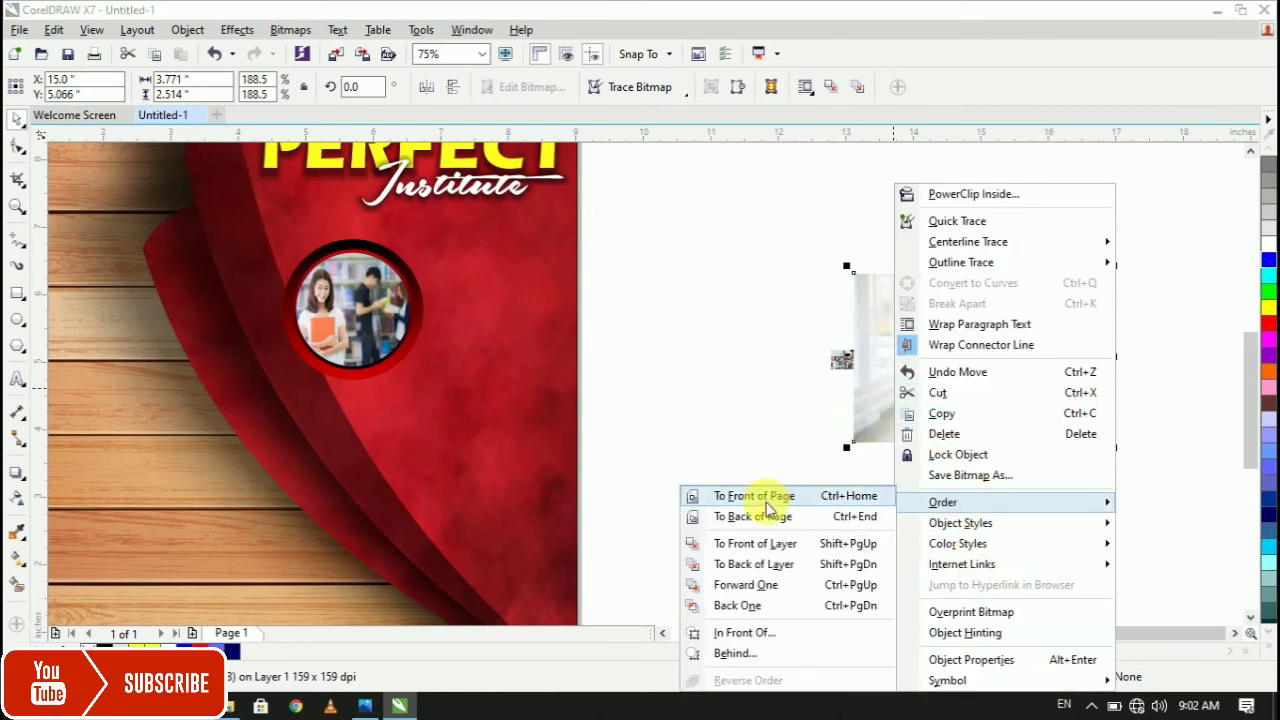
pyautogui.click(767, 498)
pyautogui.moveTo(988, 378)
pyautogui.mouseDown()
pyautogui.moveTo(1003, 394)
pyautogui.moveTo(986, 378)
pyautogui.mouseUp()
pyautogui.rightClick(986, 378)
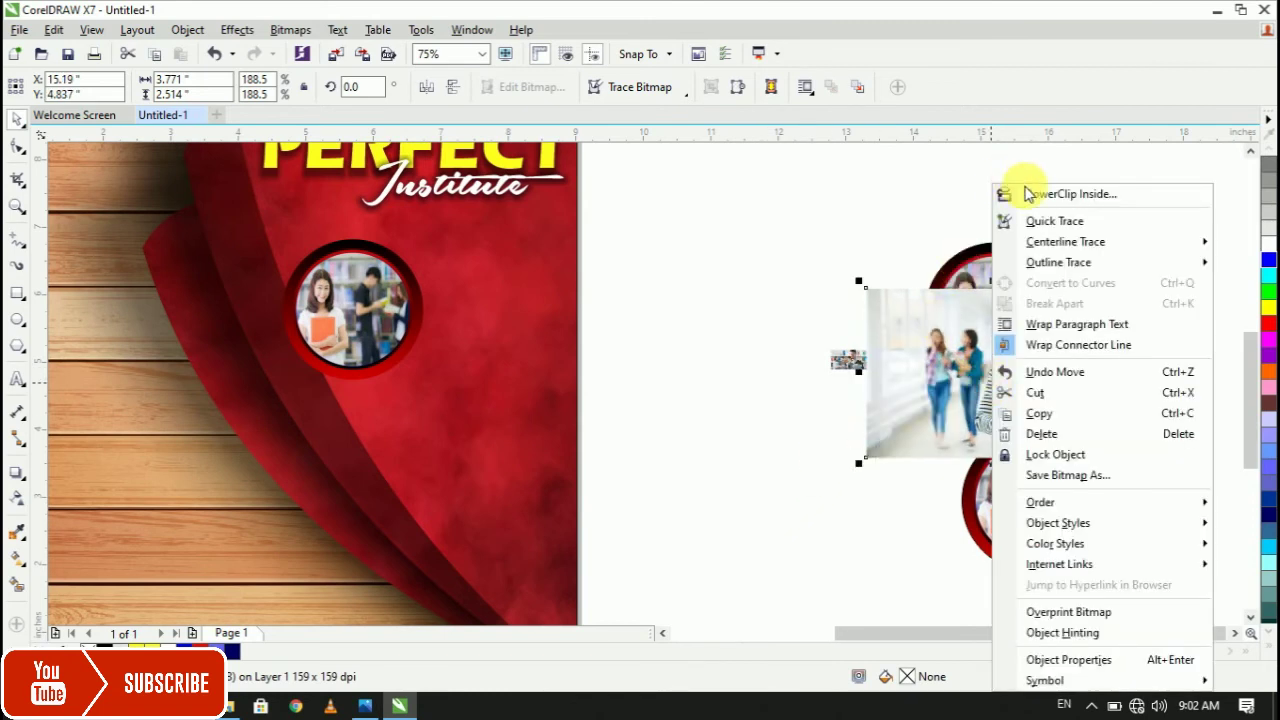
pyautogui.click(1043, 196)
pyautogui.click(995, 275)
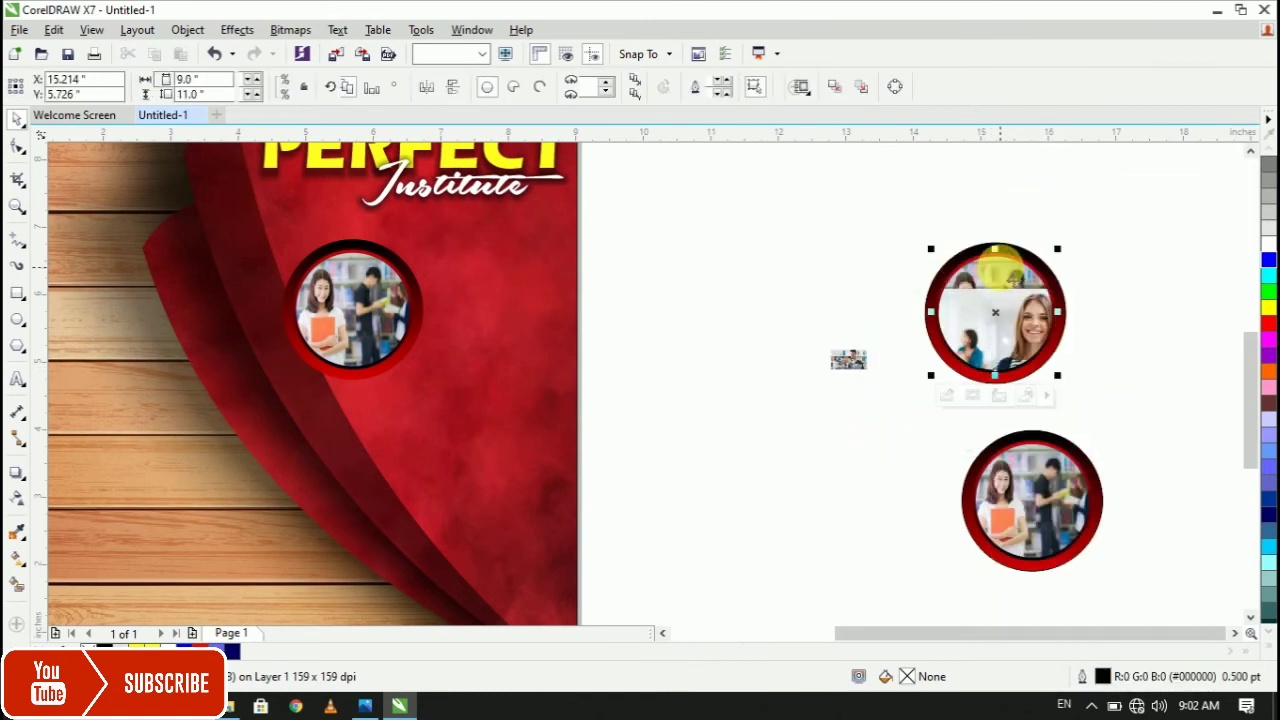
# Edit the PowerClip contents, reposition the striped-shirt photo so the girl's face is centred in the circle, and finish editing.
pyautogui.click(946, 395)
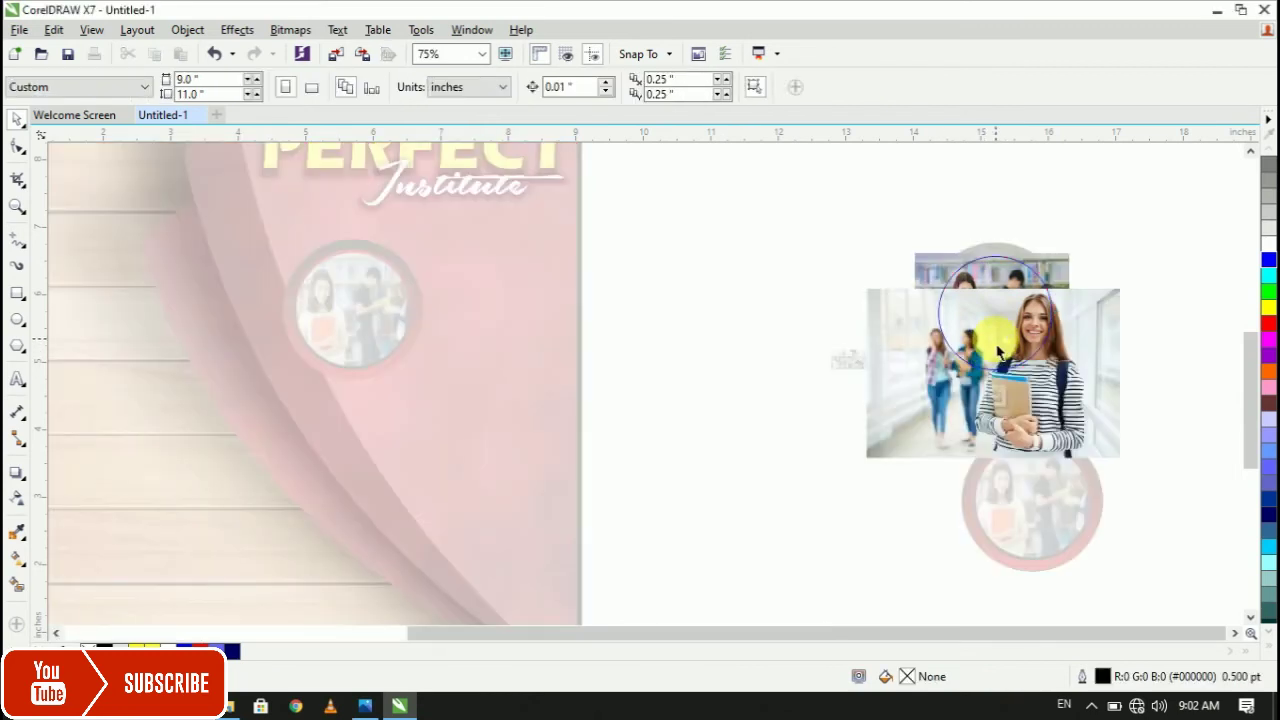
pyautogui.click(1010, 347)
pyautogui.moveTo(1010, 347); pyautogui.dragTo(974, 330)
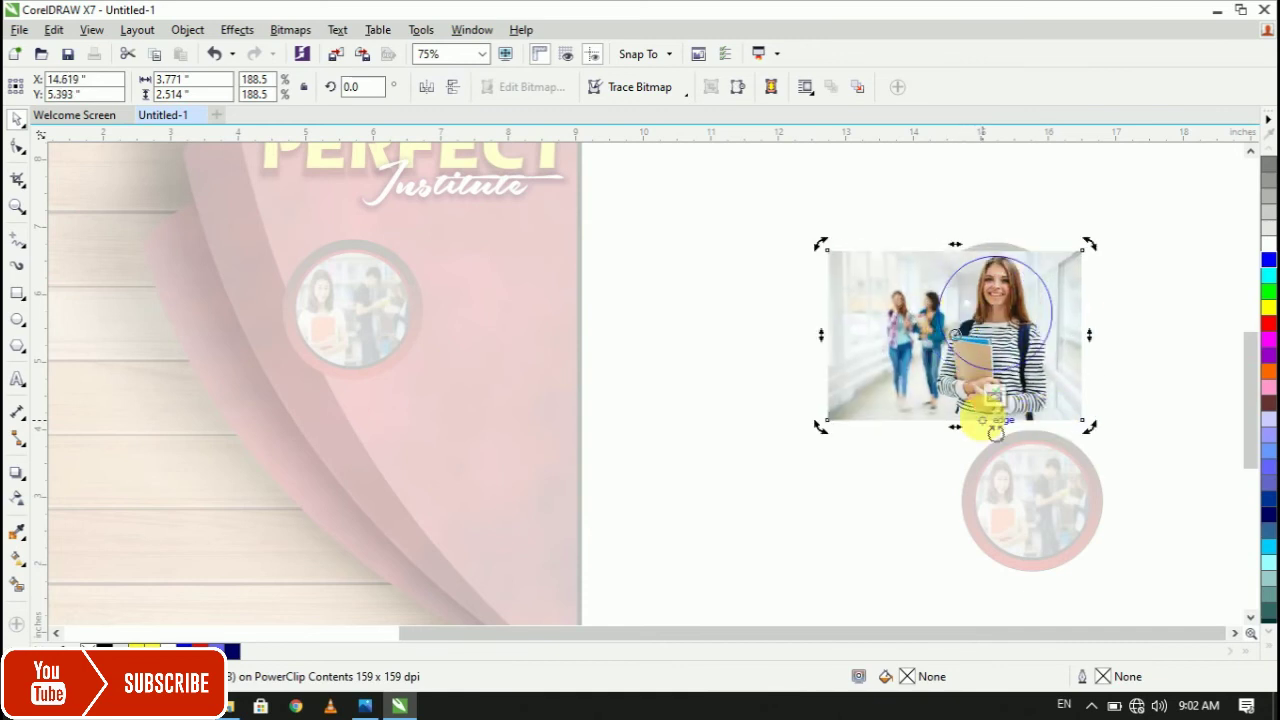
pyautogui.click(997, 399)
# Remove the outline from all parts of the frame holding the striped-shirt photo.
pyautogui.moveTo(877, 213); pyautogui.dragTo(1108, 434)
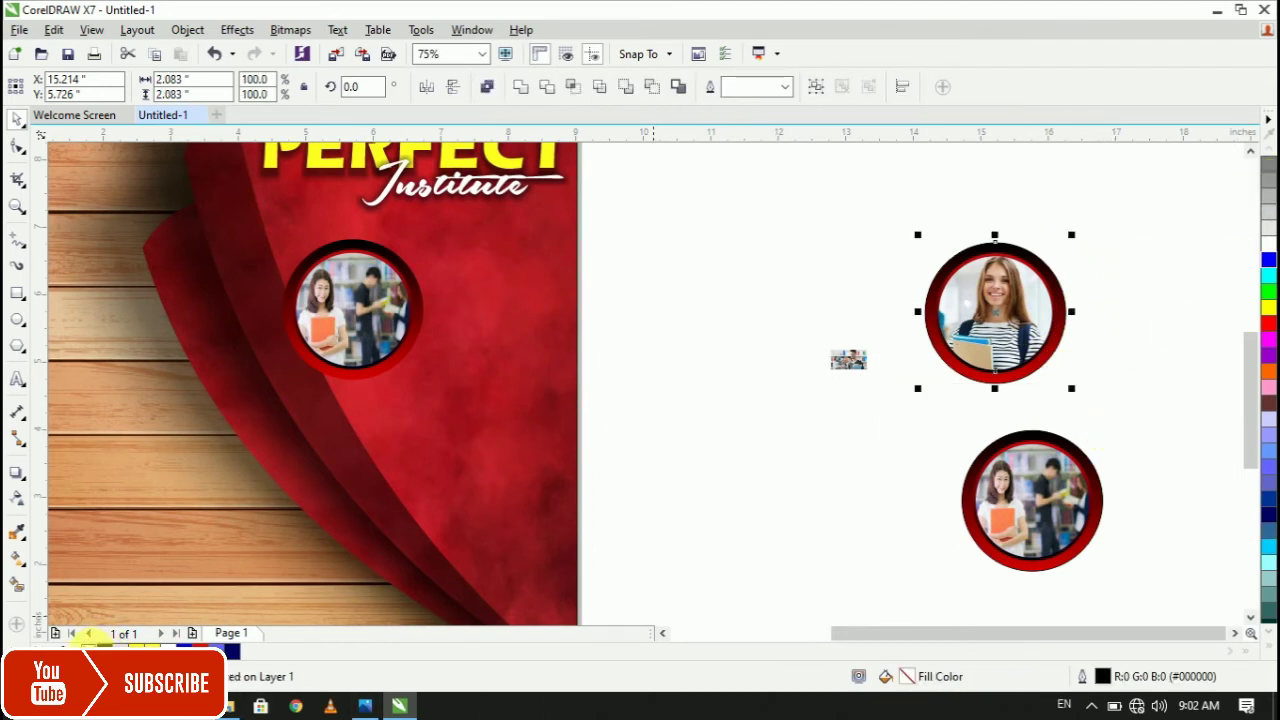
pyautogui.doubleClick(92, 649)
pyautogui.click(724, 589)
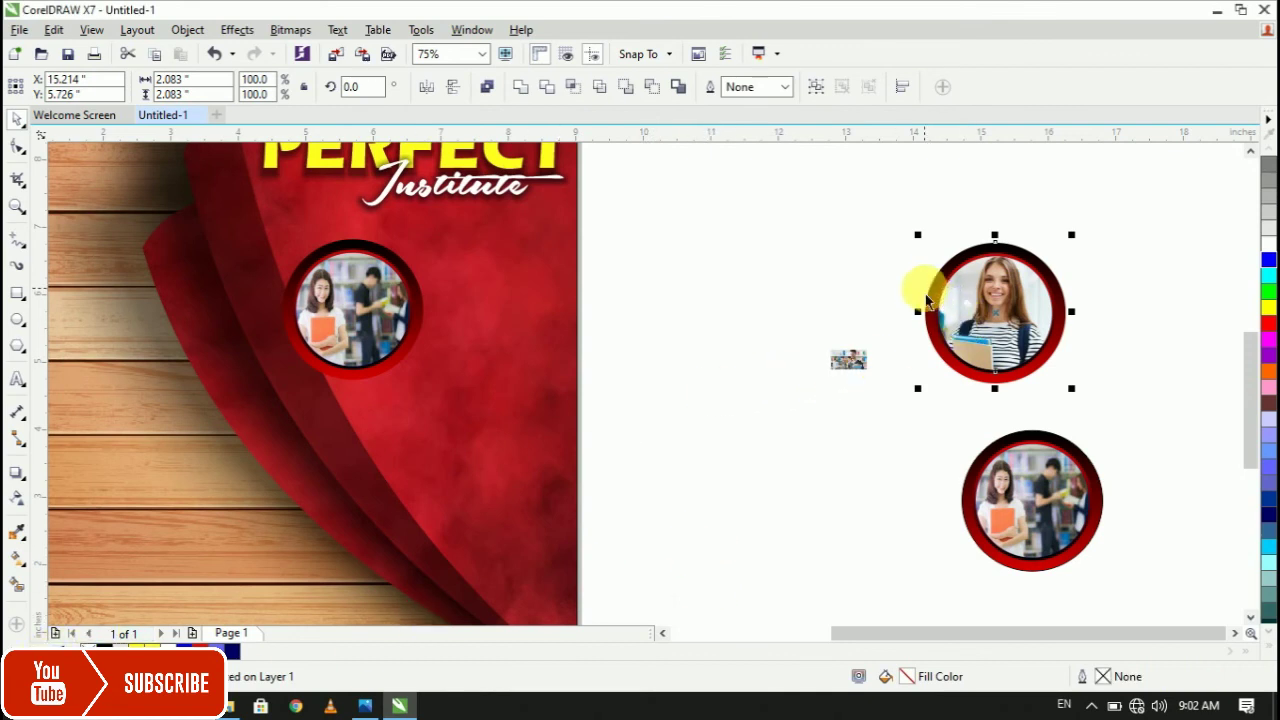
# Group the striped-shirt frame and move it onto the poster so it overlaps the lower-left edge of the library-photo frame.
pyautogui.hotkey('ctrl', 'g')
pyautogui.moveTo(975, 290); pyautogui.dragTo(247, 362)
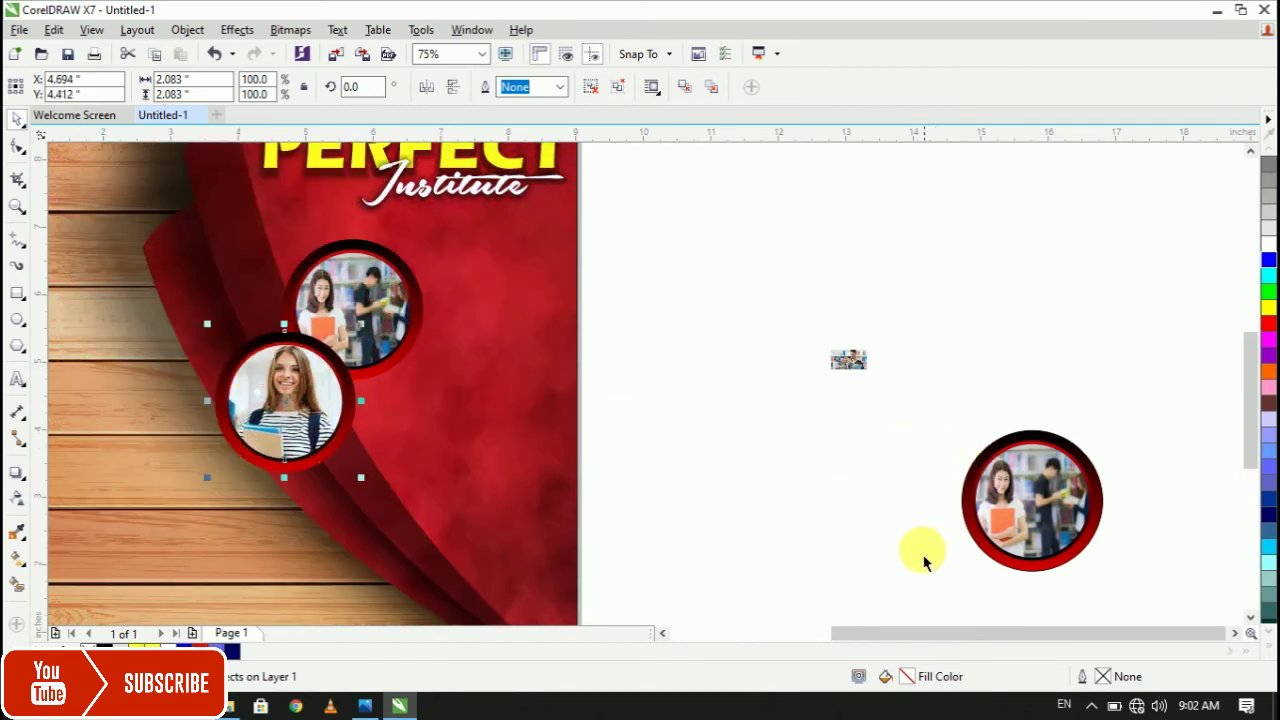
# Enlarge the photo of the man with the blue book to about 3.5" by 1.969" and bring it to the front of the page.
pyautogui.click(848, 358)
pyautogui.moveTo(867, 370); pyautogui.dragTo(1071, 614)
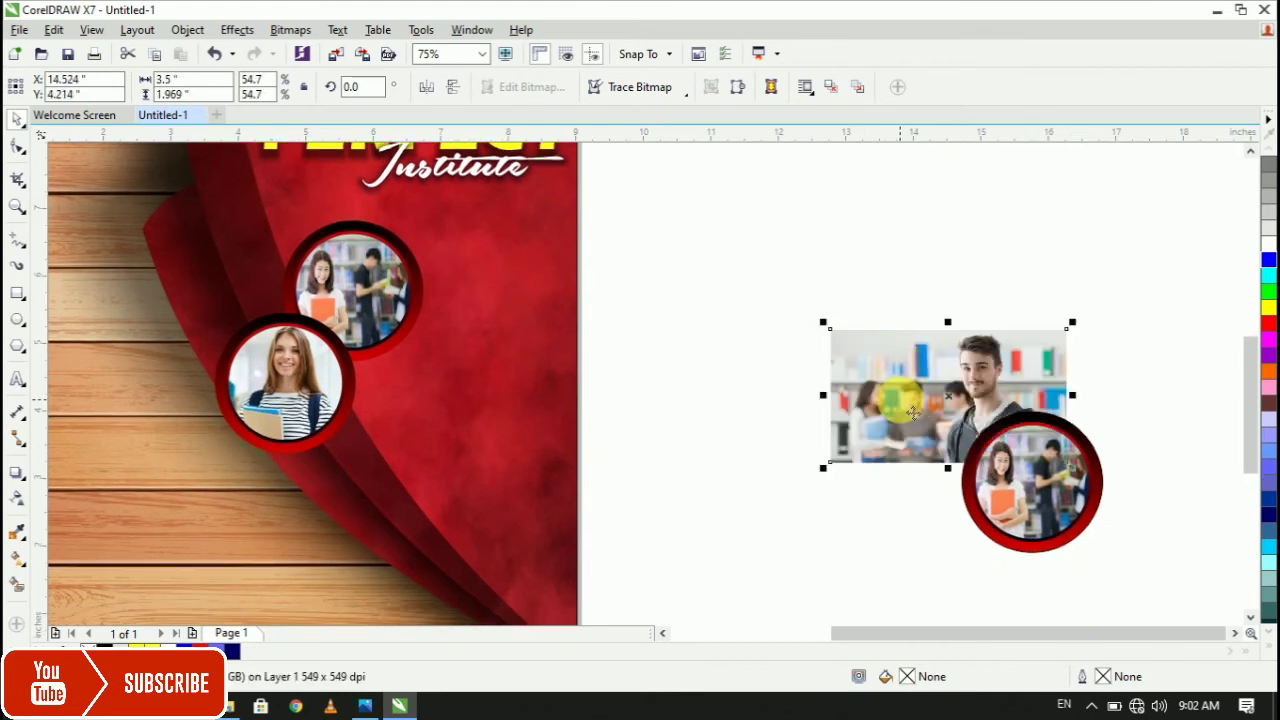
pyautogui.rightClick(946, 426)
pyautogui.moveTo(1058, 506)
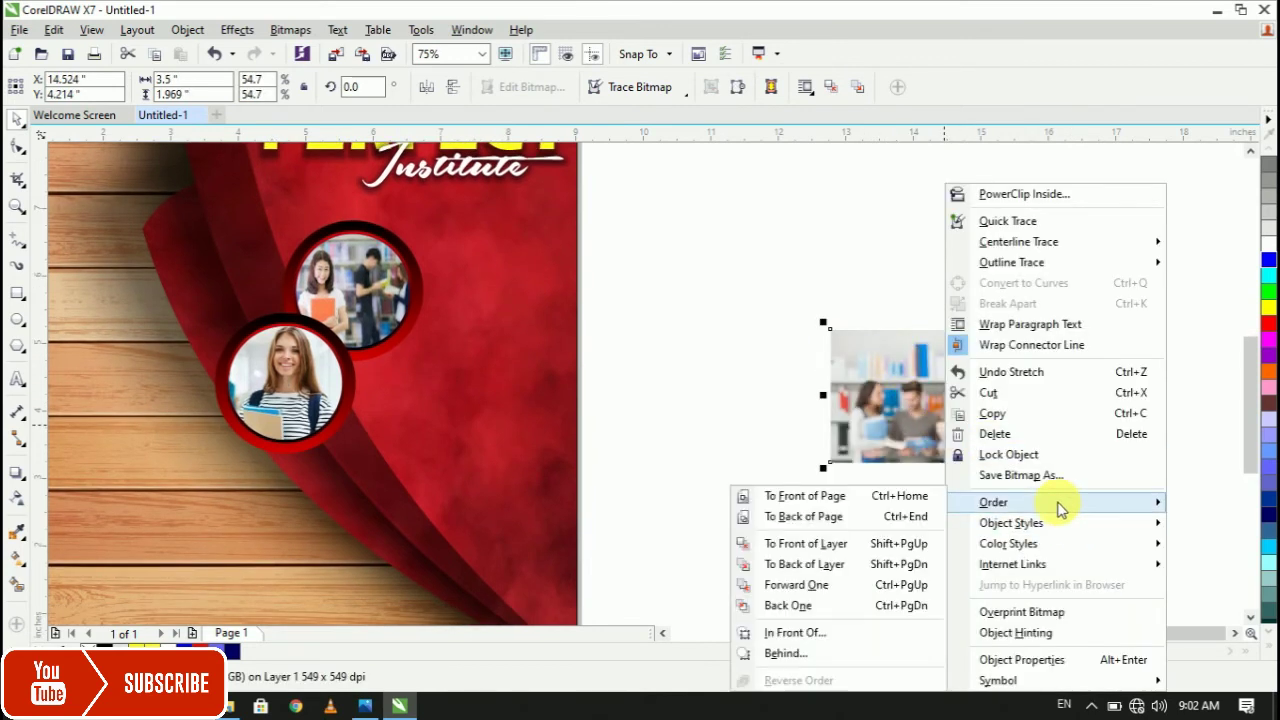
pyautogui.click(775, 495)
# Move the man's photo over the remaining copied frame and PowerClip it inside the inner circle.
pyautogui.moveTo(903, 409); pyautogui.dragTo(1013, 550)
pyautogui.rightClick(1062, 530)
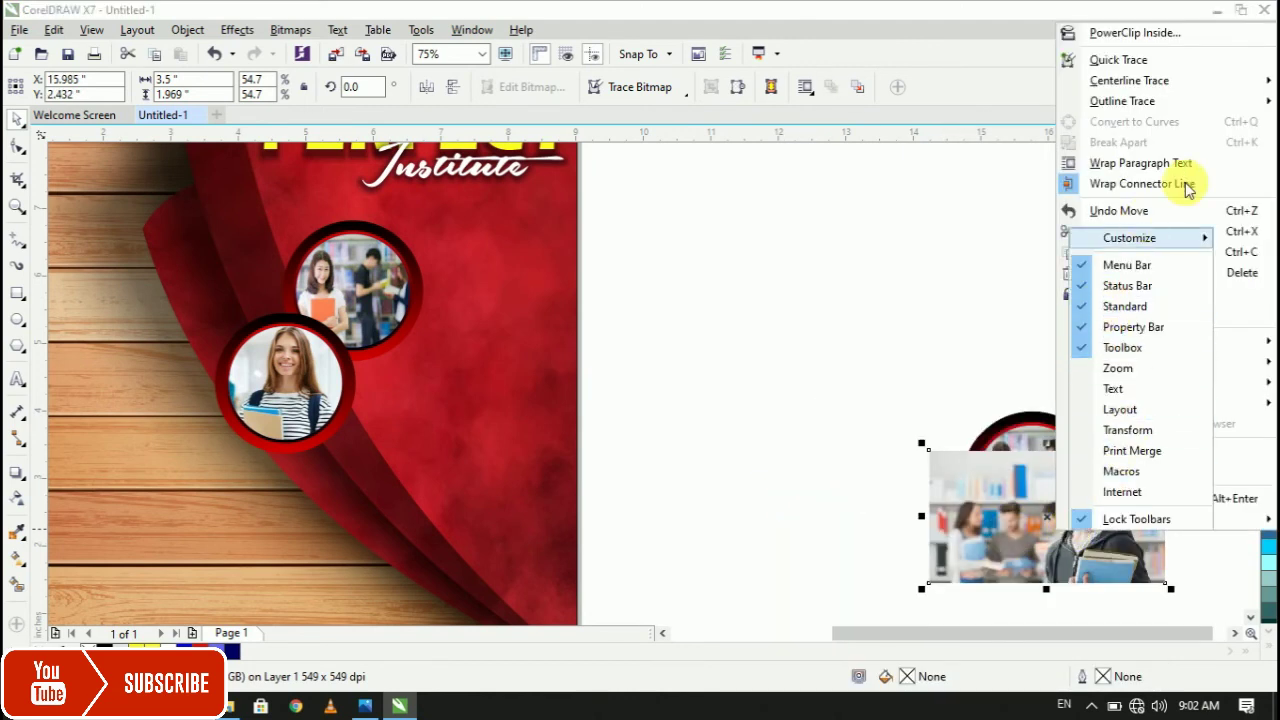
pyautogui.click(1165, 35)
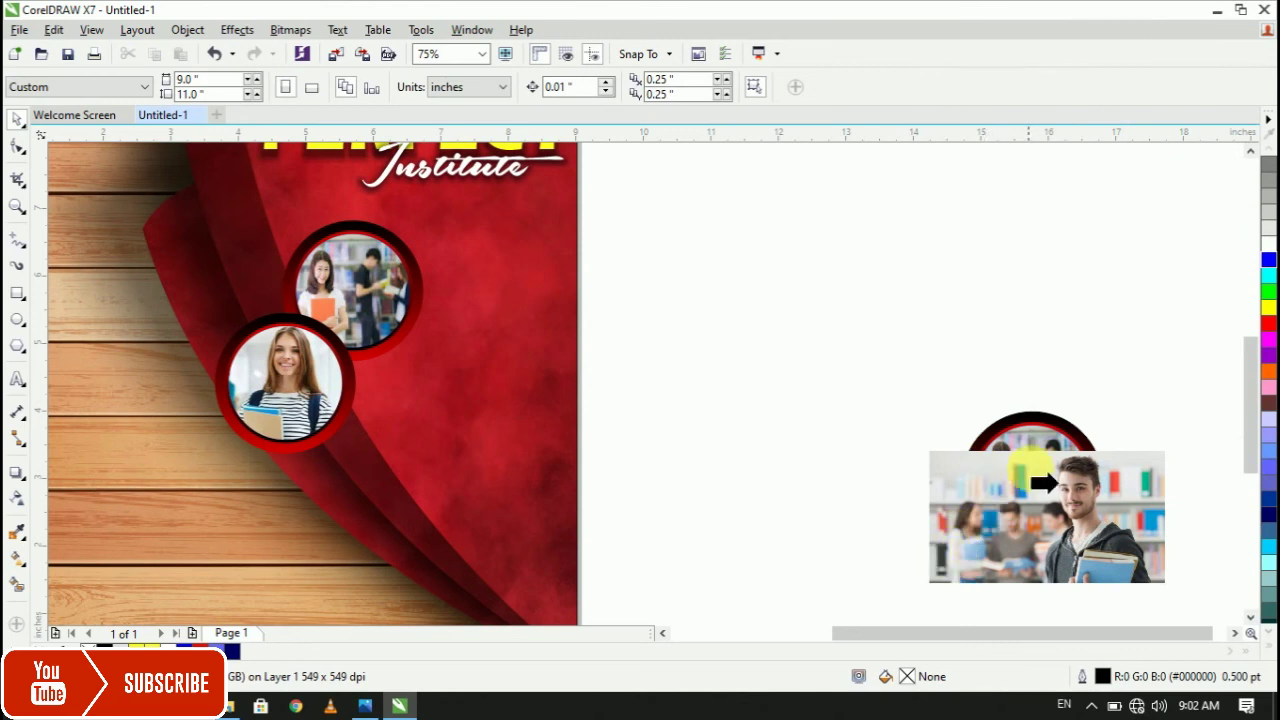
pyautogui.click(1037, 435)
# Edit the PowerClip contents, shift the photo until it fills the circle with the man's face inside, and finish editing.
pyautogui.click(972, 520)
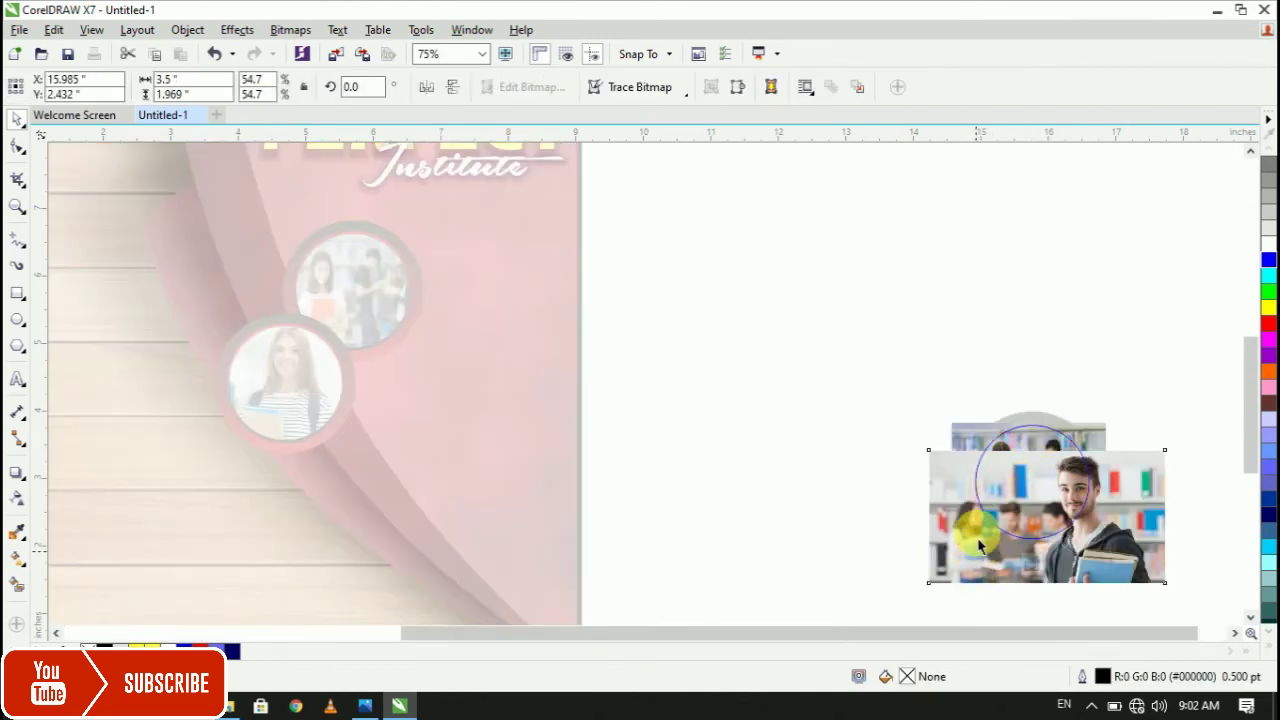
pyautogui.moveTo(972, 518); pyautogui.dragTo(986, 533)
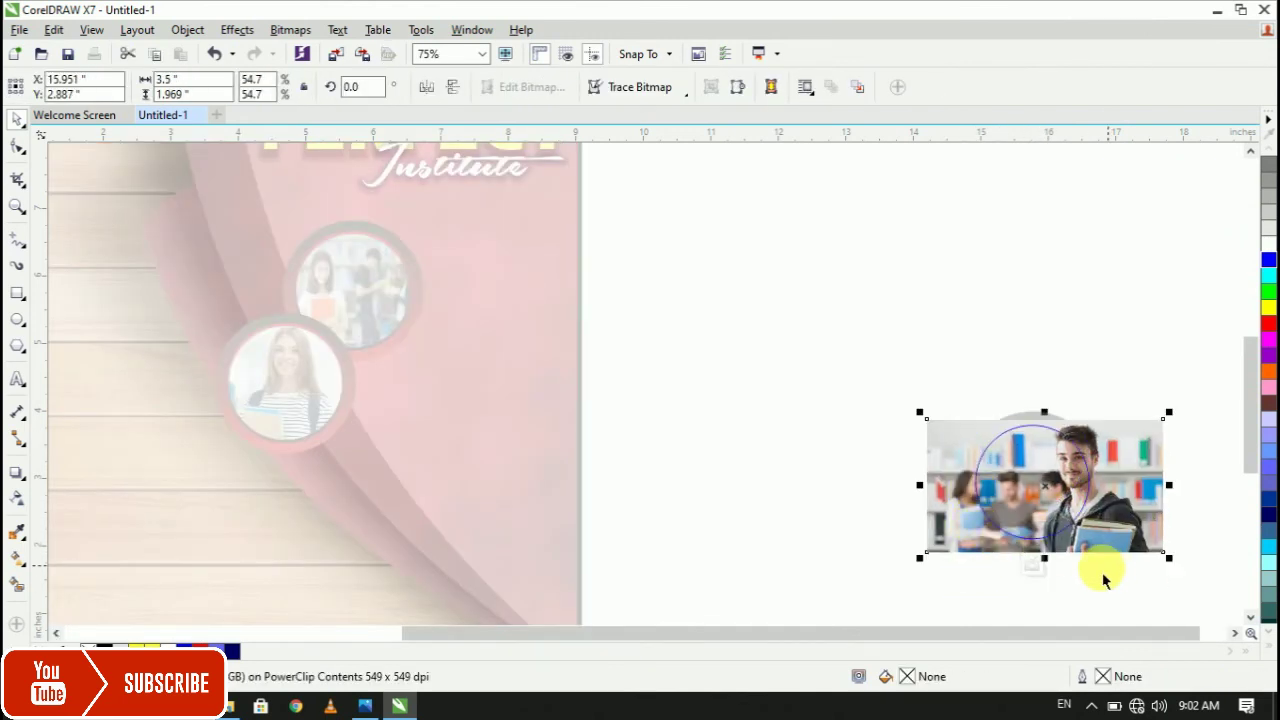
pyautogui.moveTo(1048, 478); pyautogui.dragTo(1023, 480)
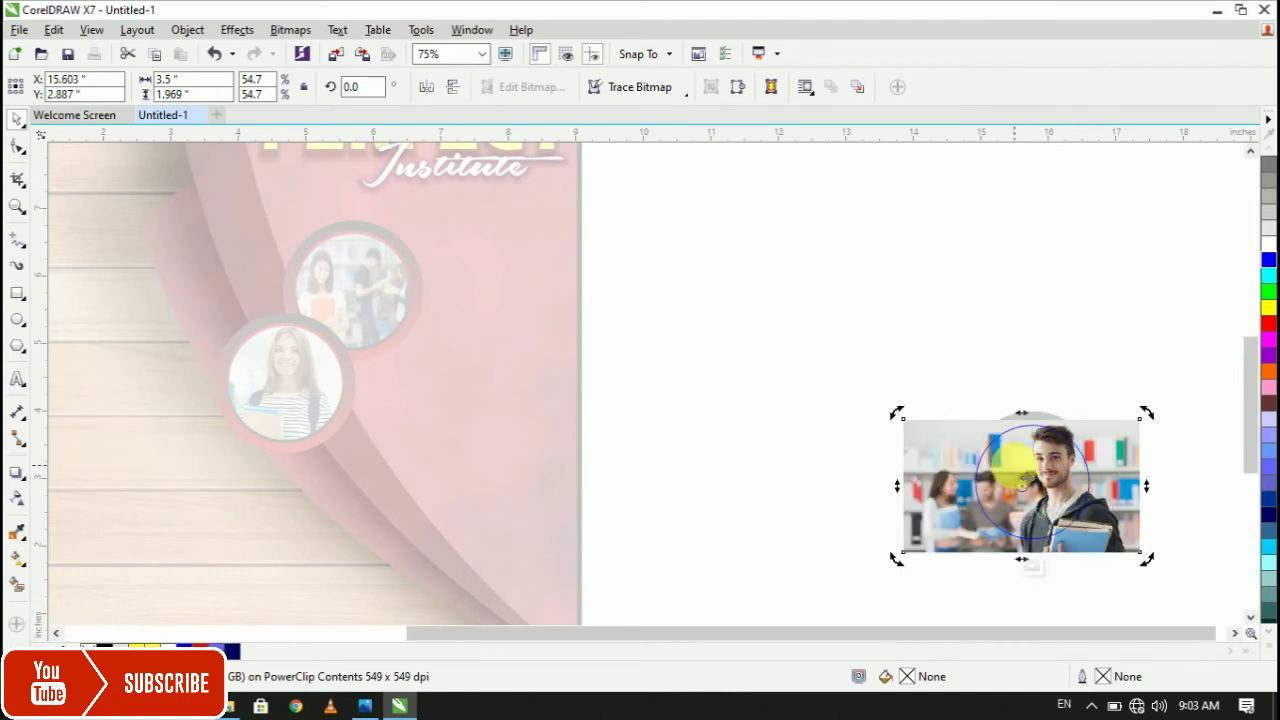
pyautogui.click(982, 563)
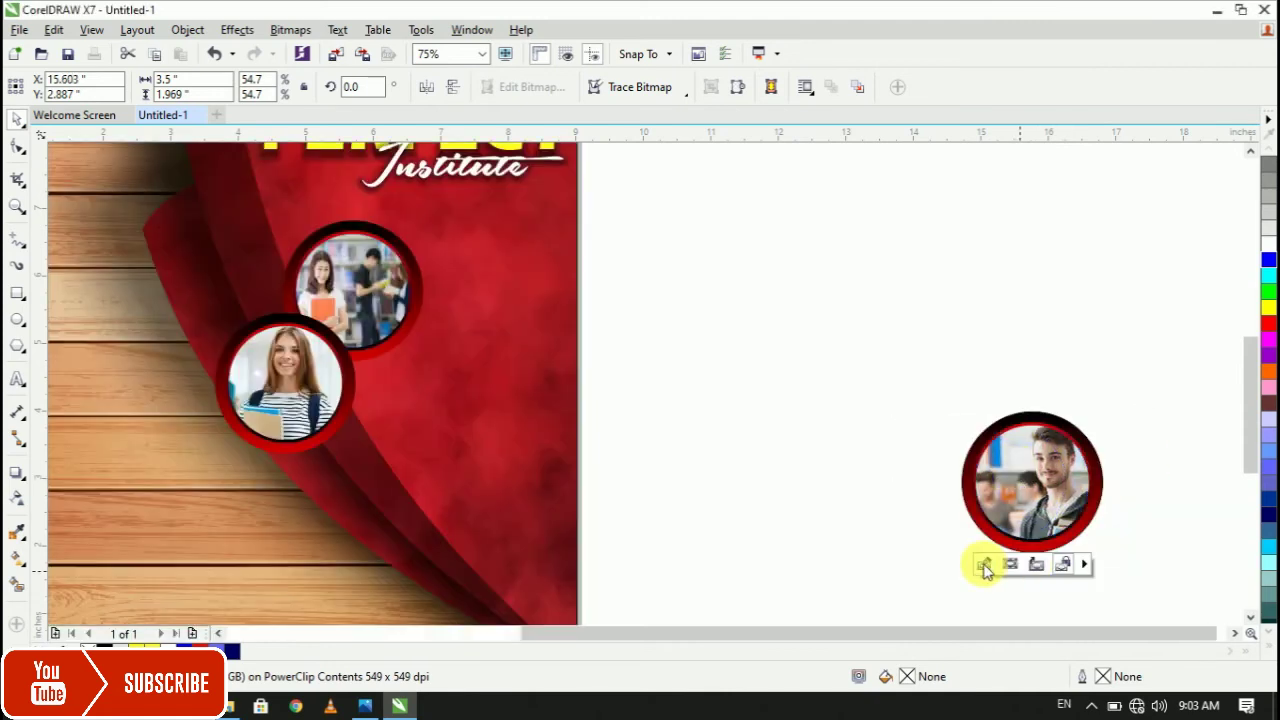
# Group the frame holding the man's photo and move it onto the poster, overlapping the underside of the striped-shirt frame.
pyautogui.moveTo(891, 369); pyautogui.dragTo(1165, 622)
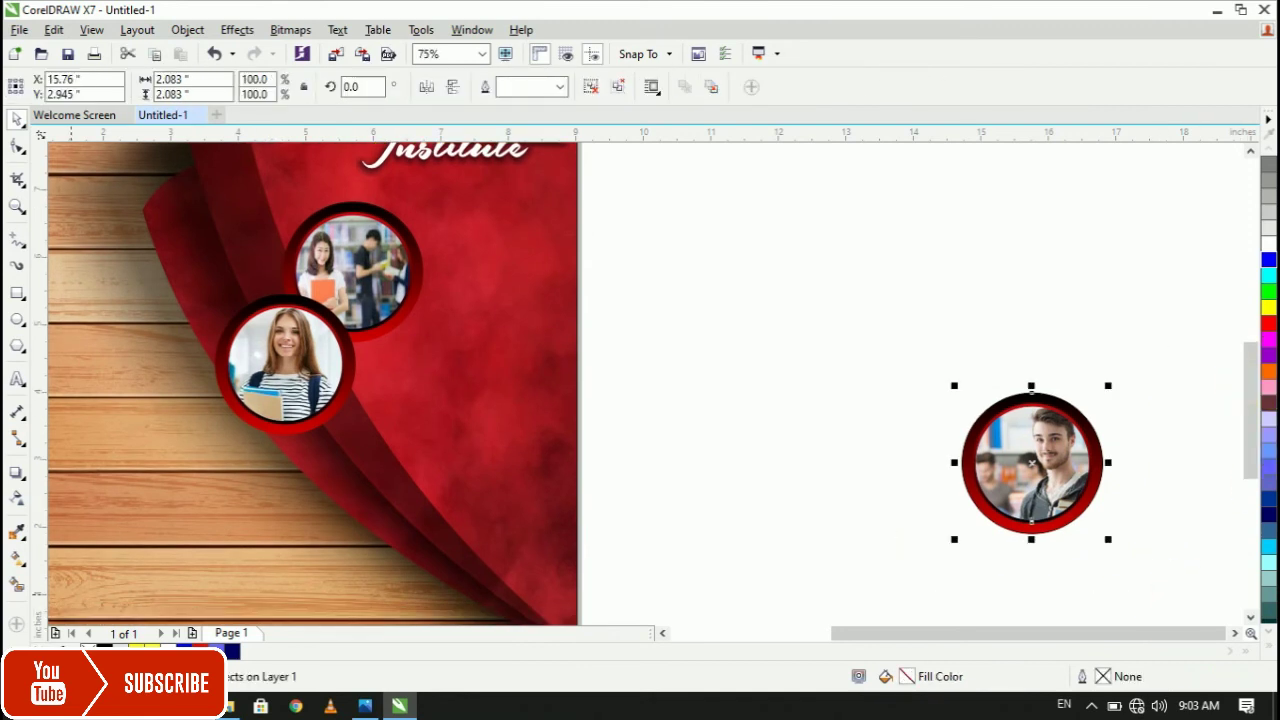
pyautogui.moveTo(994, 514); pyautogui.dragTo(303, 478)
pyautogui.scroll(-2, 250, 518)
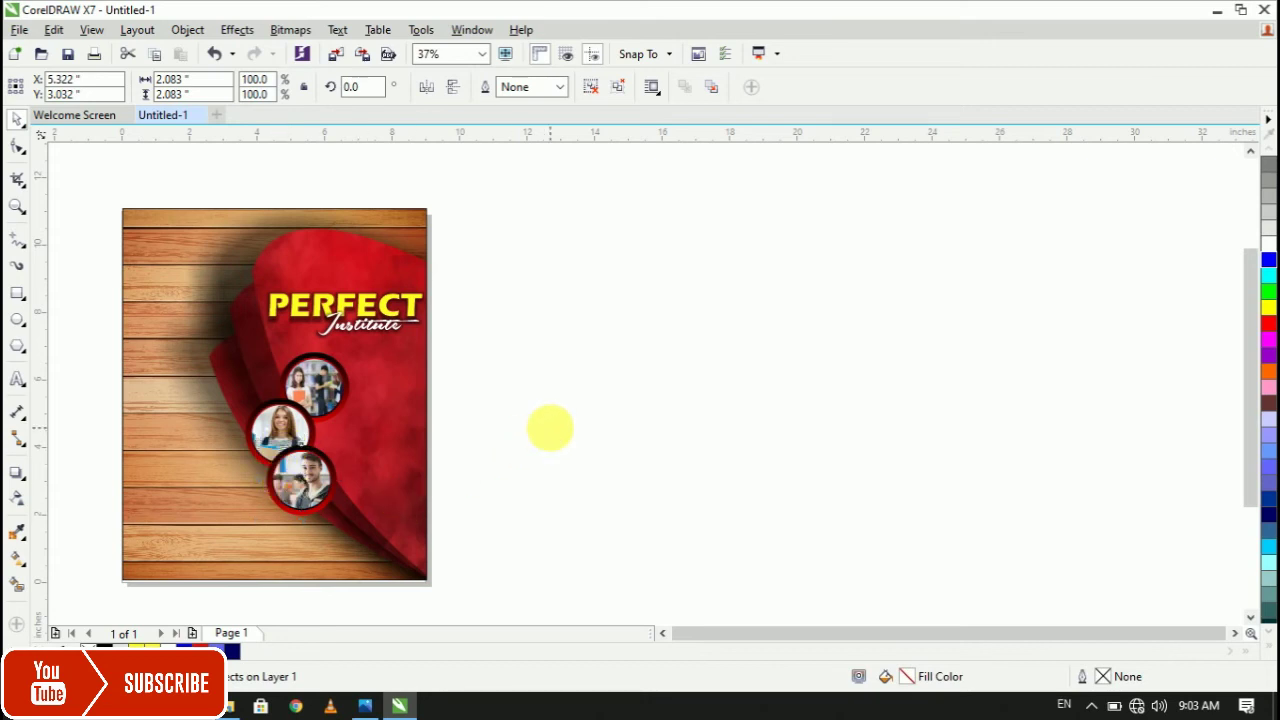
pyautogui.click(549, 429)
# Add a horizontal drop shadow across the middle striped-shirt frame and set the shadow colour to yellow.
pyautogui.scroll(2, 285, 442)
pyautogui.click(285, 390)
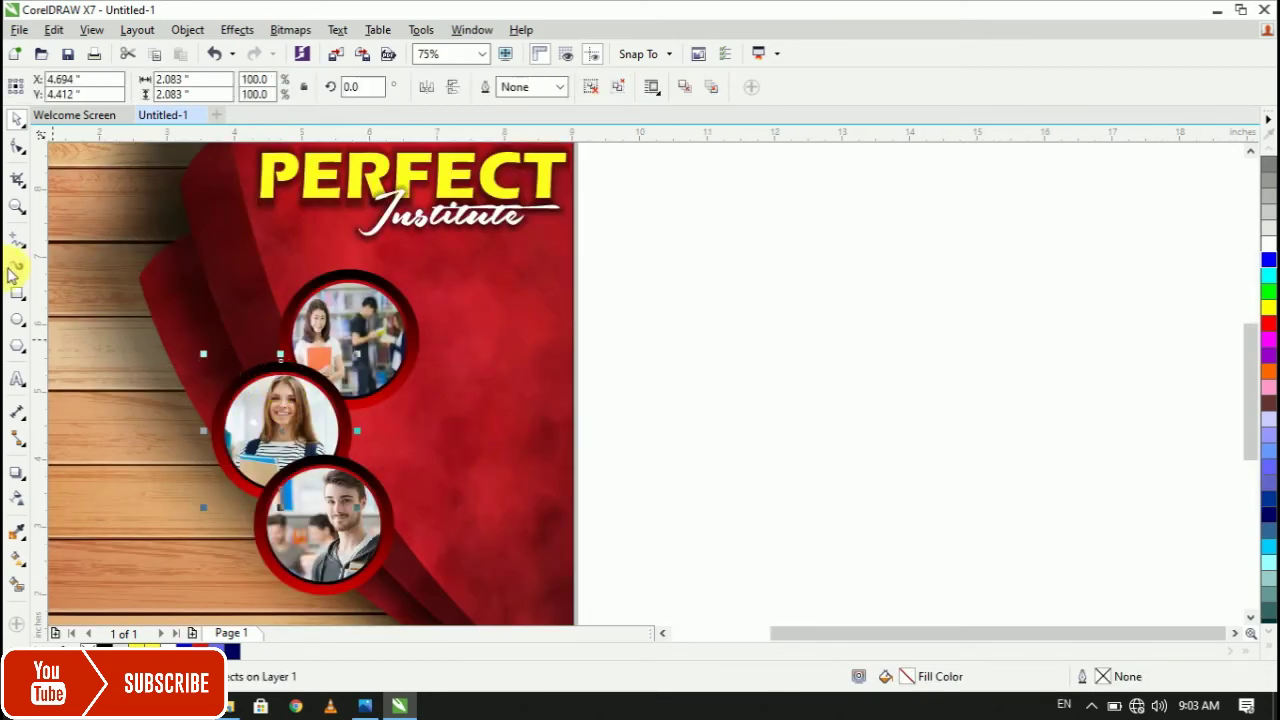
pyautogui.click(18, 476)
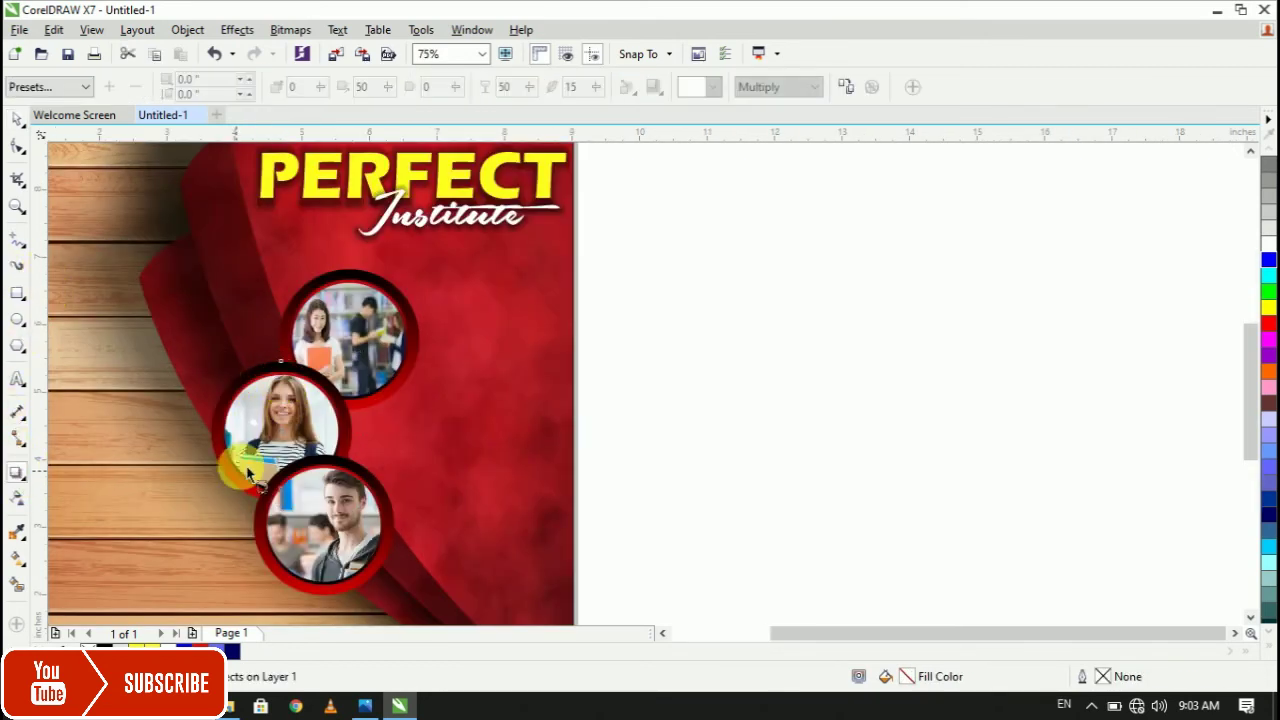
pyautogui.moveTo(220, 452); pyautogui.dragTo(366, 426)
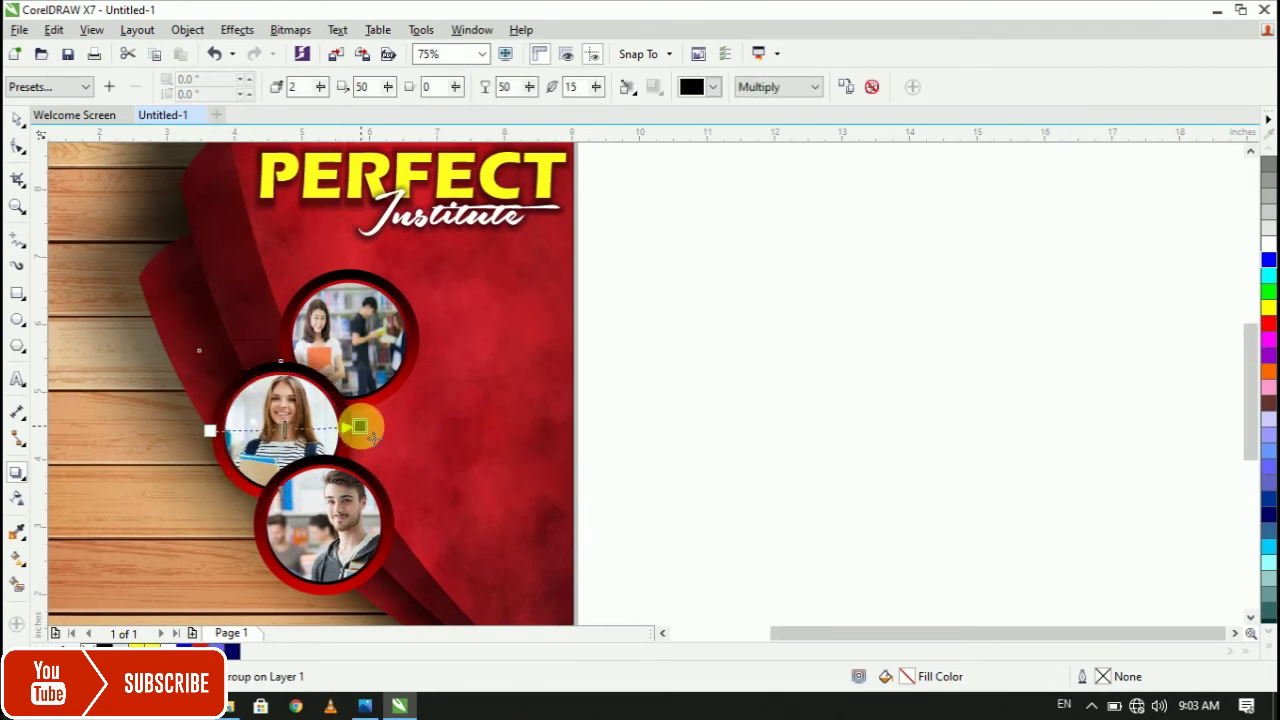
pyautogui.click(712, 88)
pyautogui.click(715, 143)
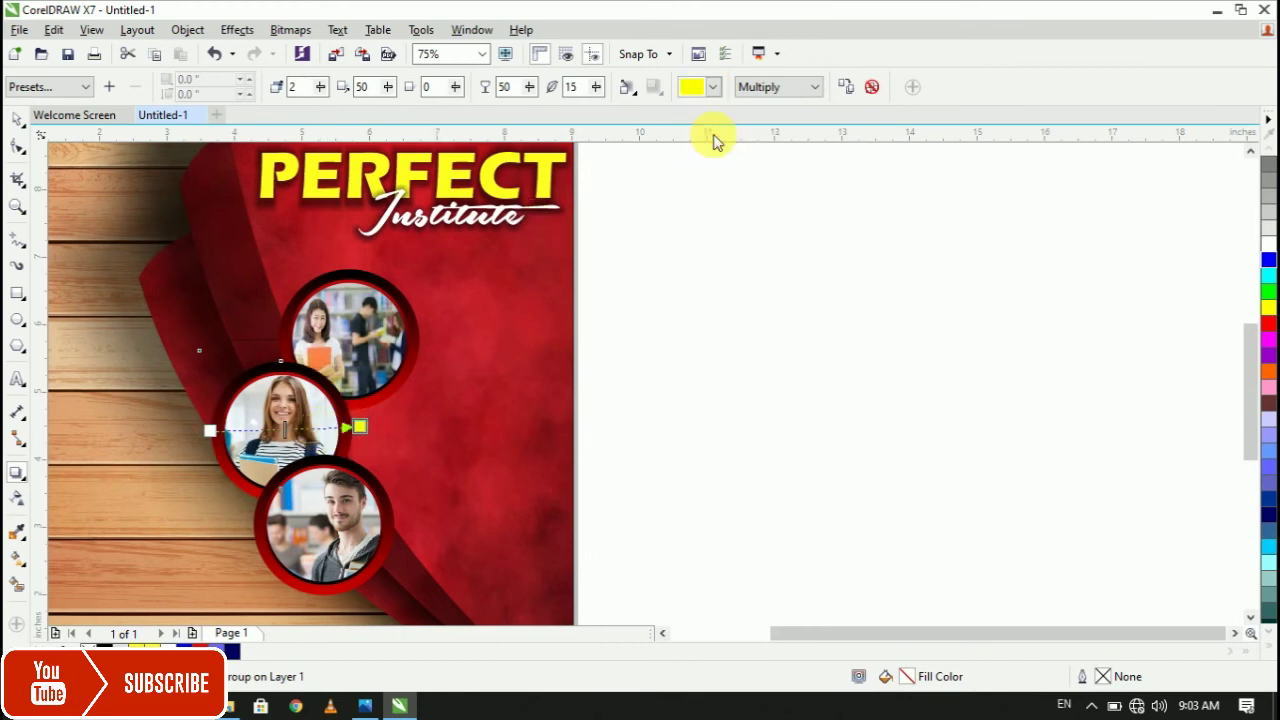
pyautogui.click(18, 120)
pyautogui.click(681, 466)
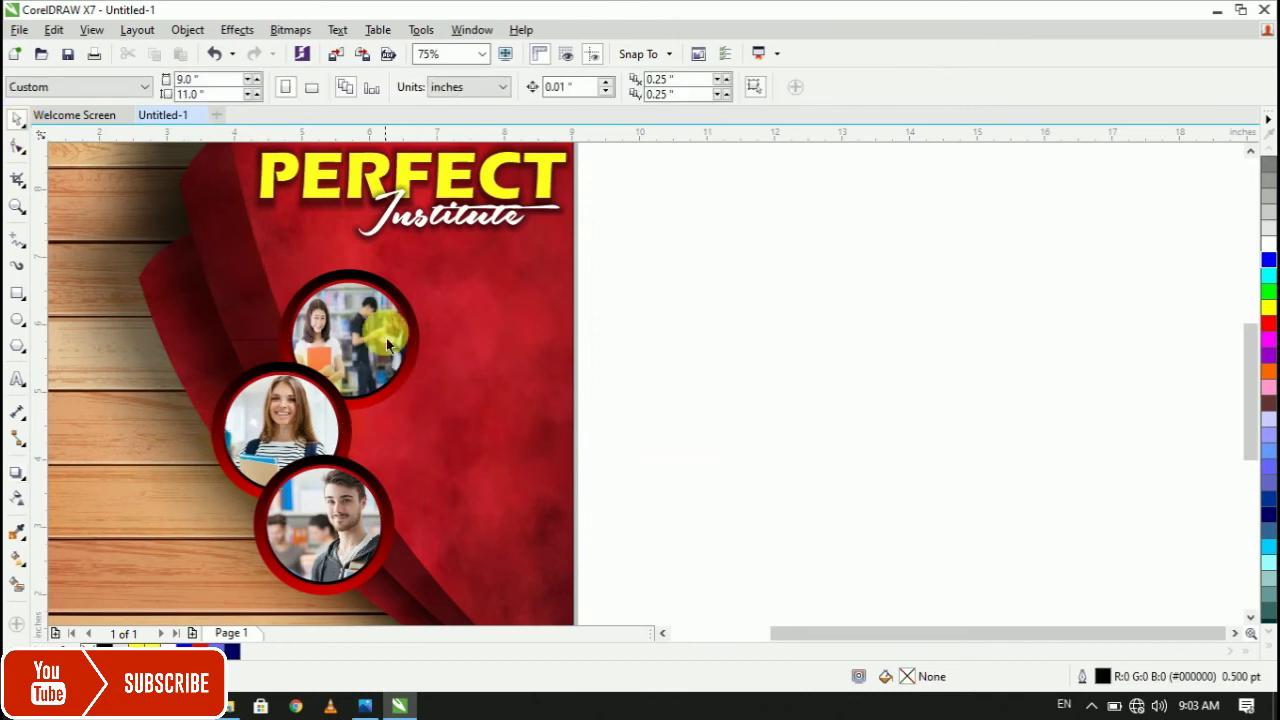
# Add a horizontal drop shadow to the outer ring of the library-photo frame.
pyautogui.click(366, 293)
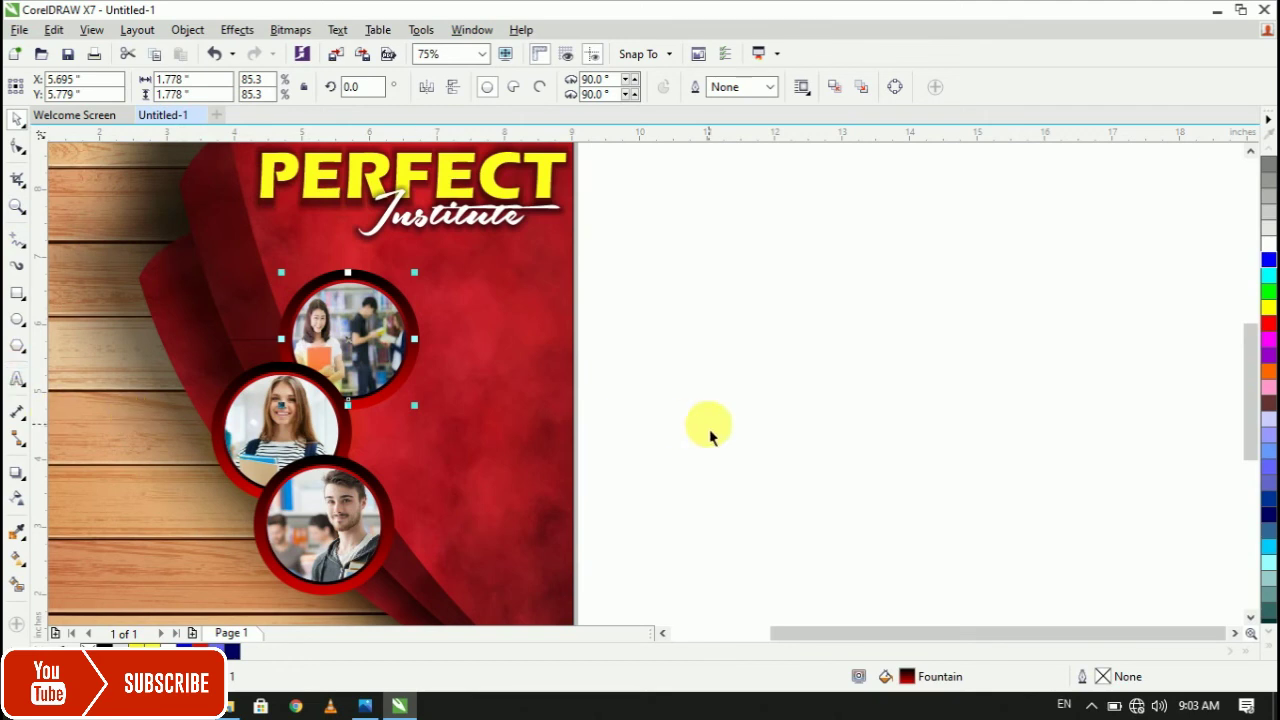
pyautogui.click(709, 423)
pyautogui.click(415, 336)
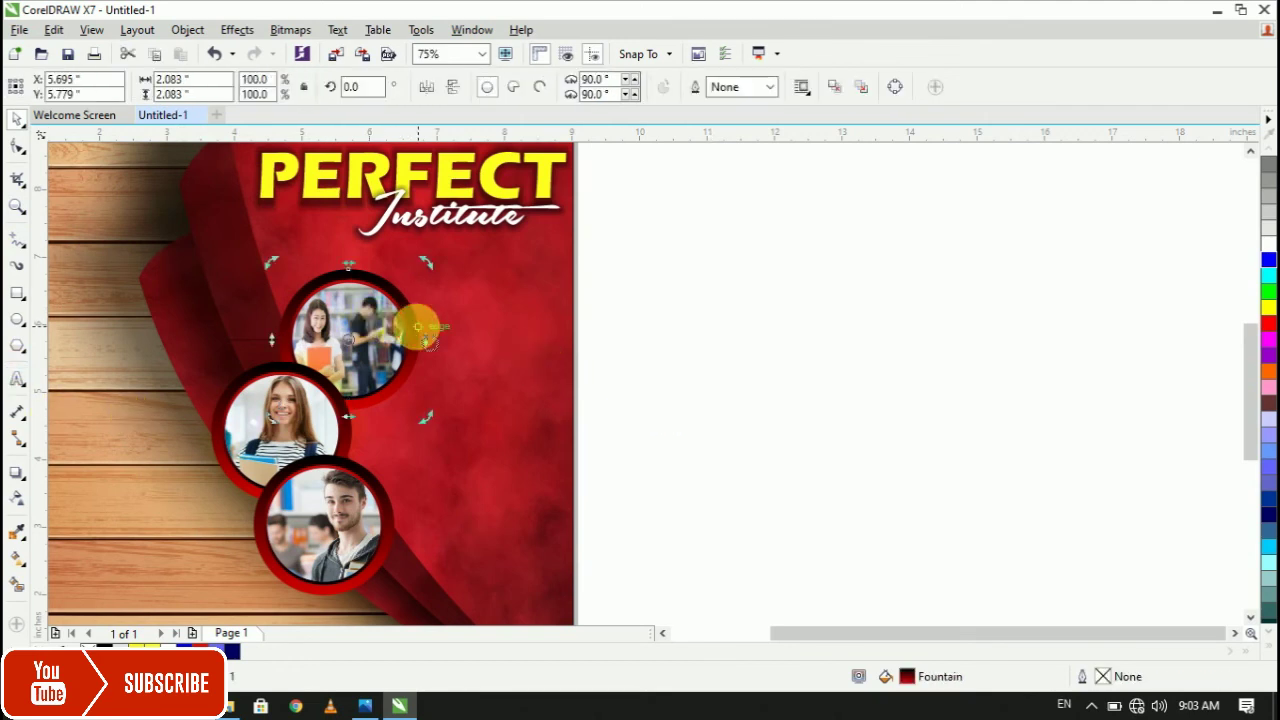
pyautogui.click(352, 345)
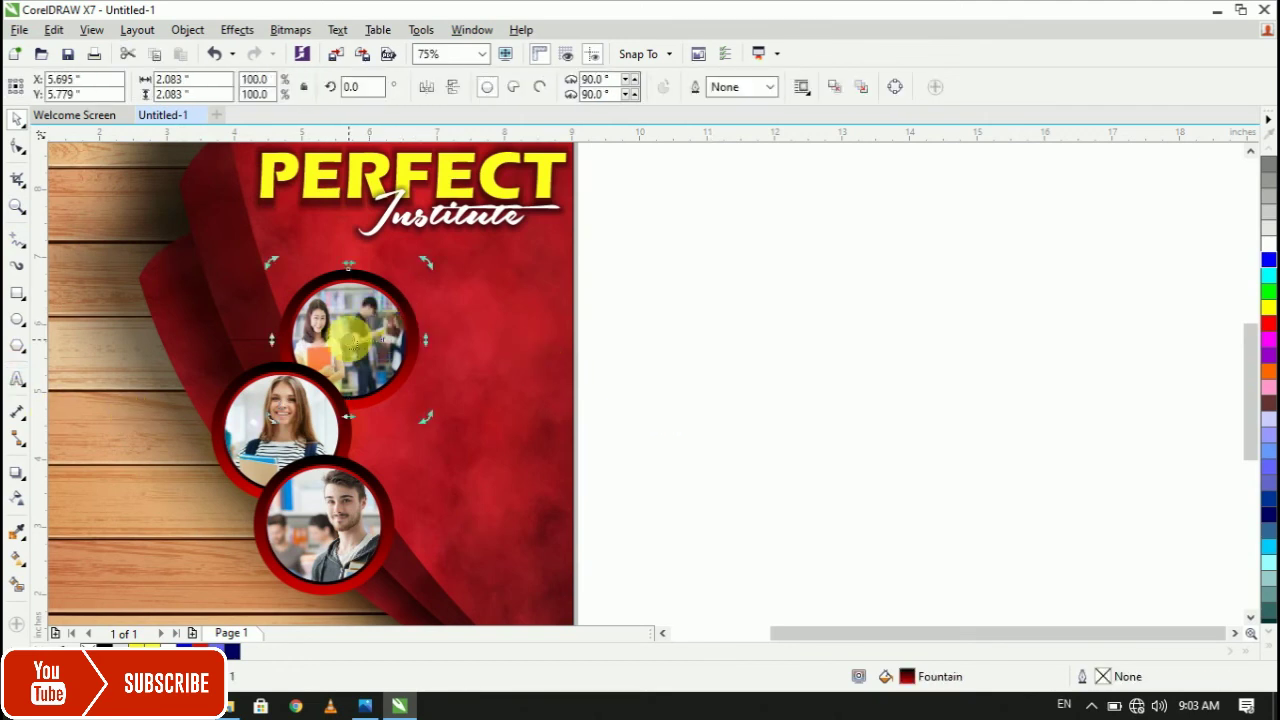
pyautogui.click(16, 478)
pyautogui.moveTo(277, 339); pyautogui.dragTo(441, 348)
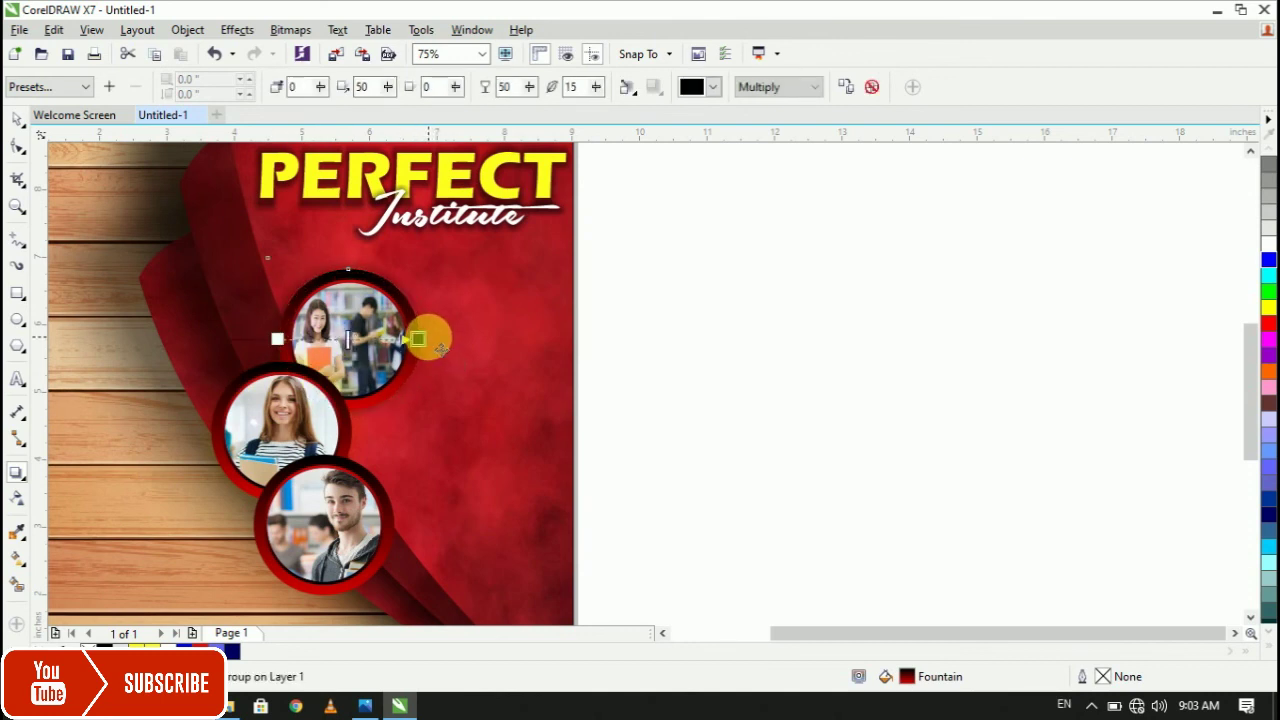
# Set the feathering direction of the library-photo frame's drop shadow to Outside.
pyautogui.click(628, 88)
pyautogui.click(650, 150)
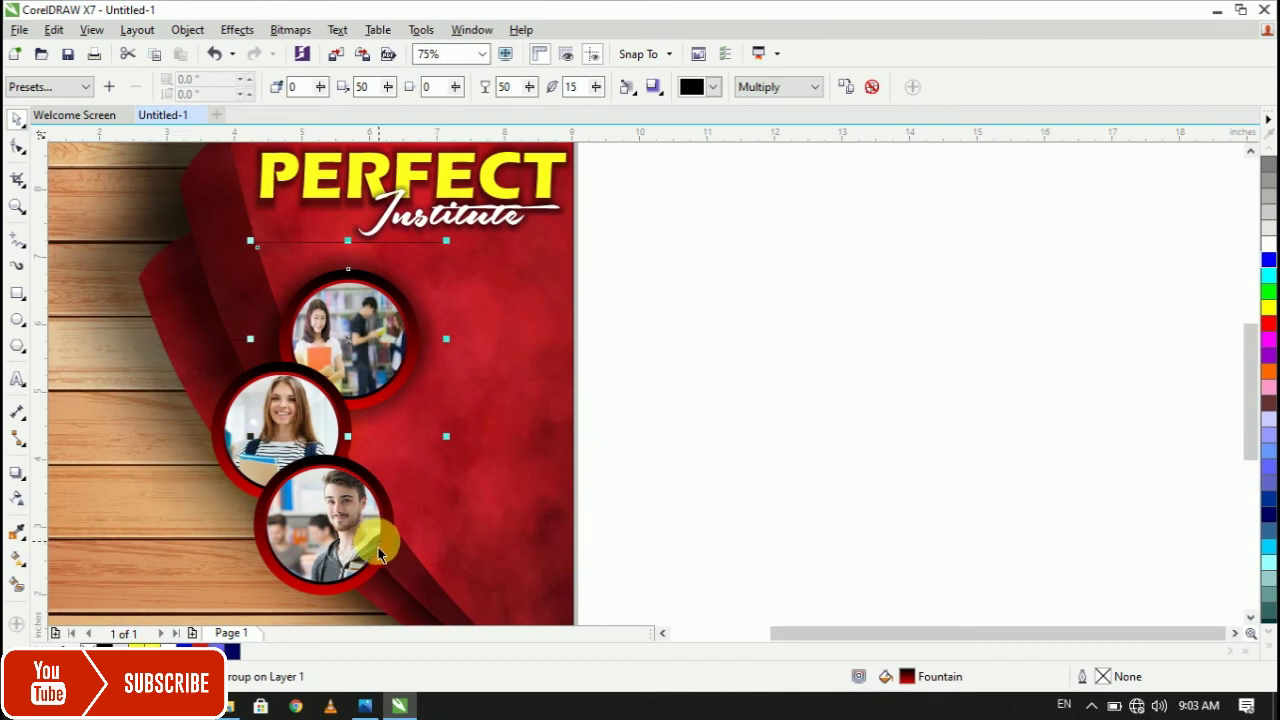
# Add a horizontal drop shadow across the frame with the man's photo and set the shadow colour to green.
pyautogui.click(322, 545)
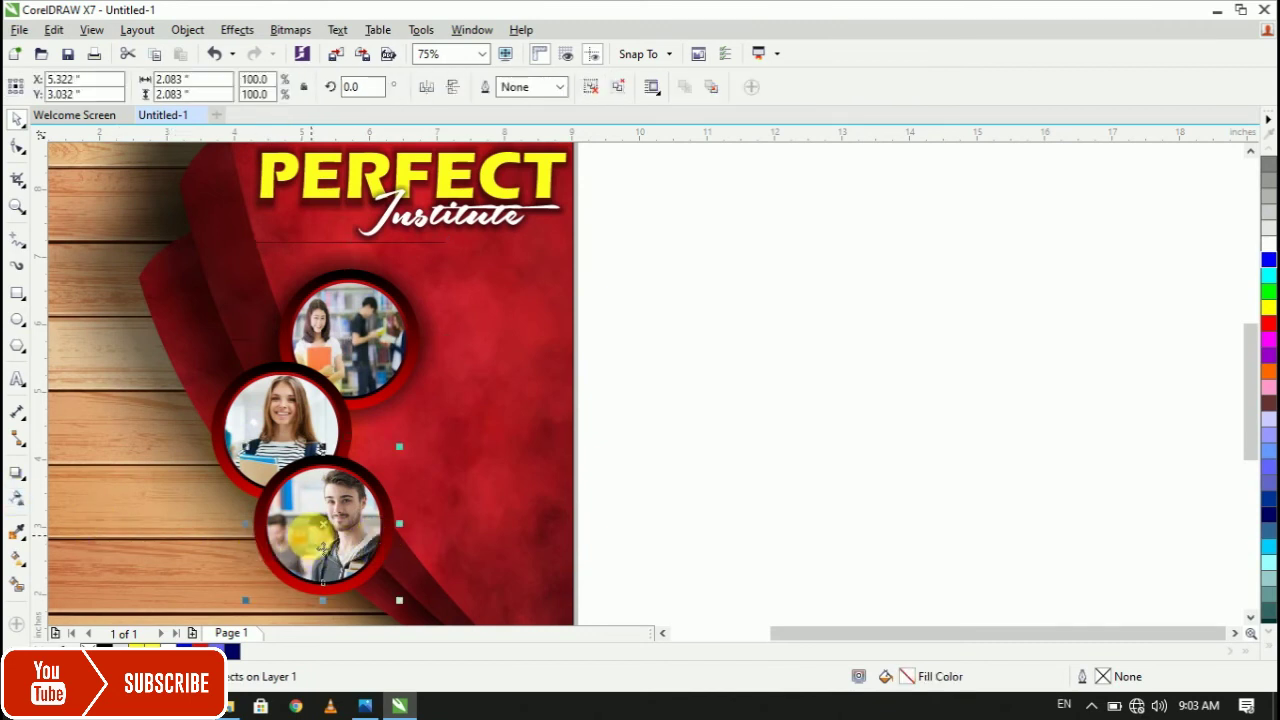
pyautogui.click(15, 474)
pyautogui.moveTo(254, 526); pyautogui.dragTo(410, 527)
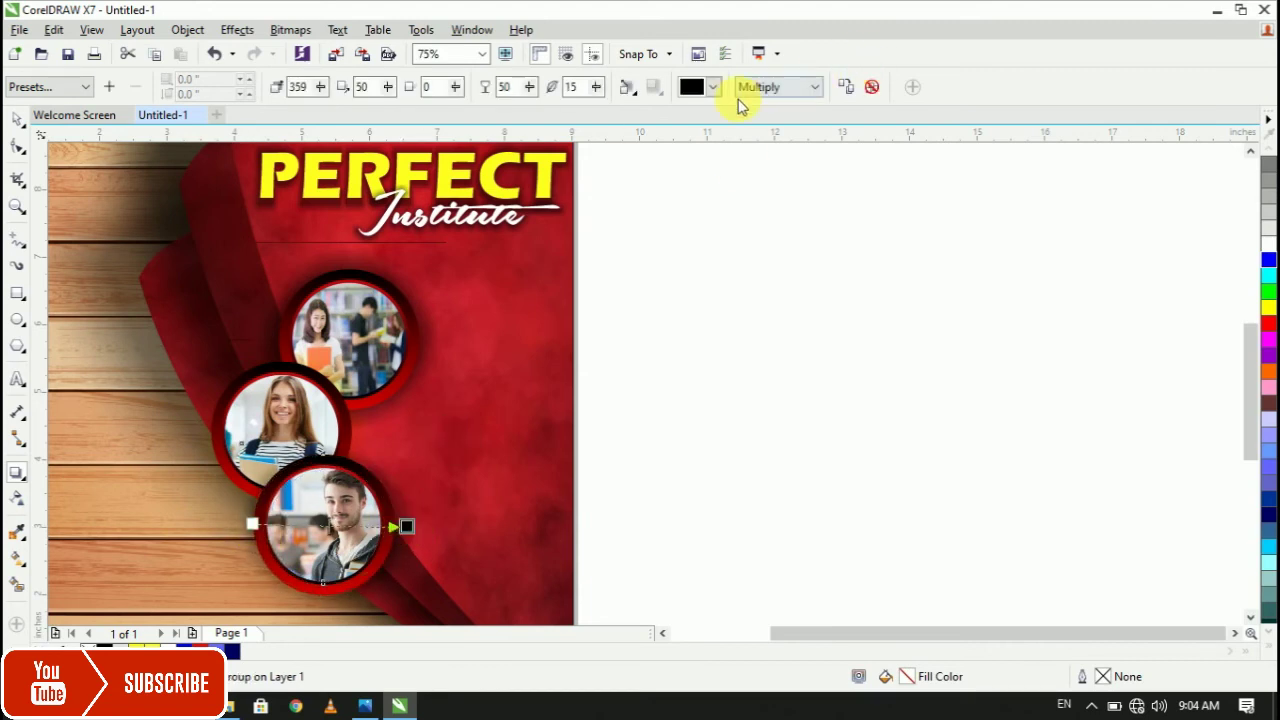
pyautogui.click(713, 87)
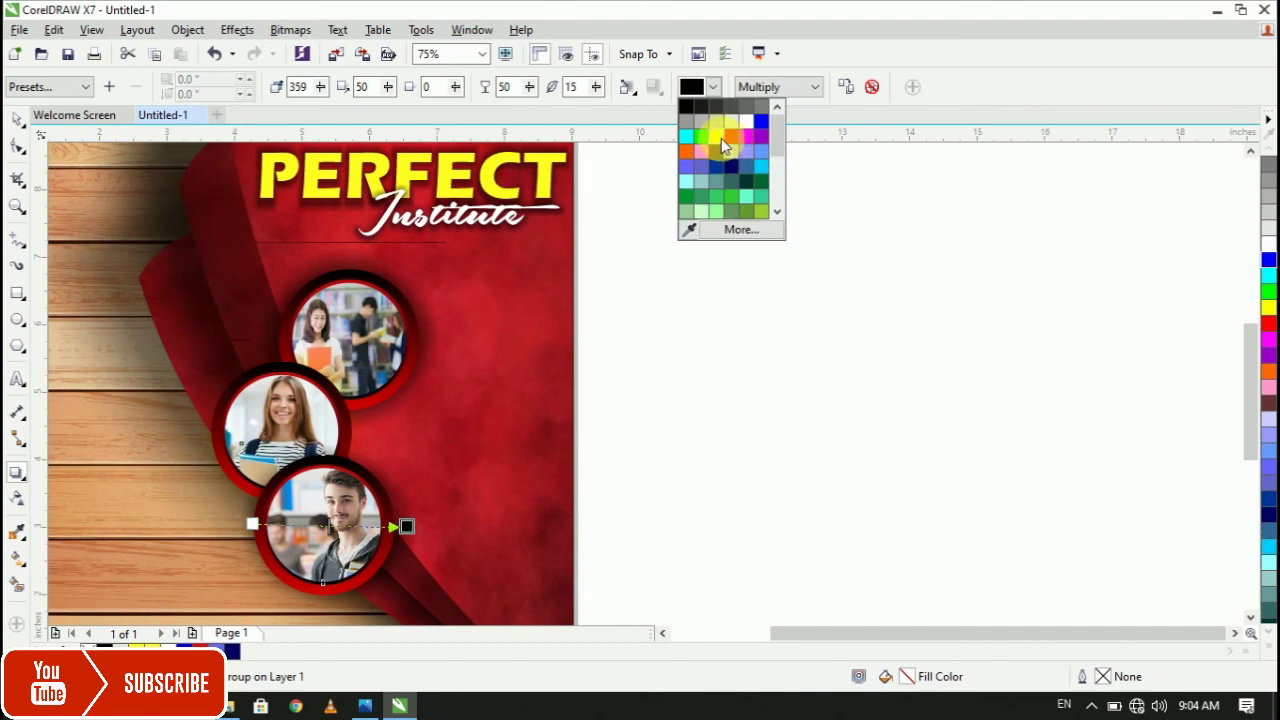
pyautogui.click(706, 137)
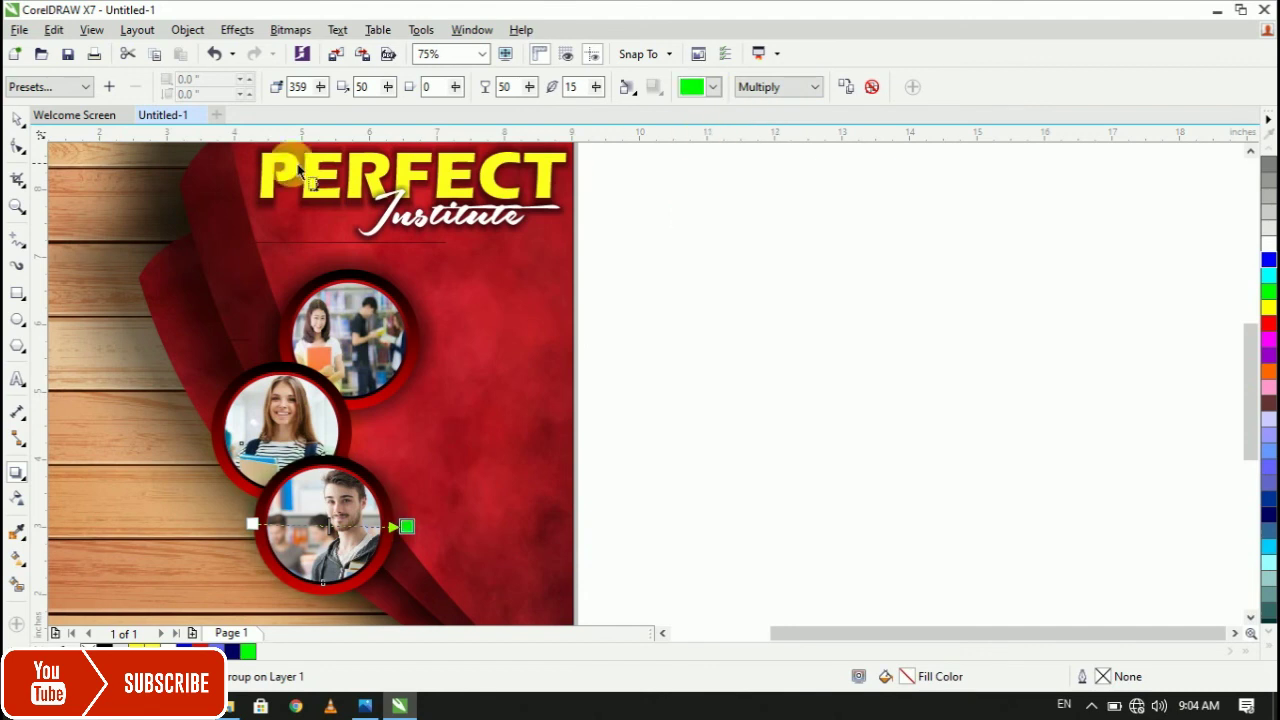
# Enlarge the frame with the man's photo to about 3.06 inches wide and nudge it into place below the striped-shirt frame.
pyautogui.scroll(-2, 134, 228)
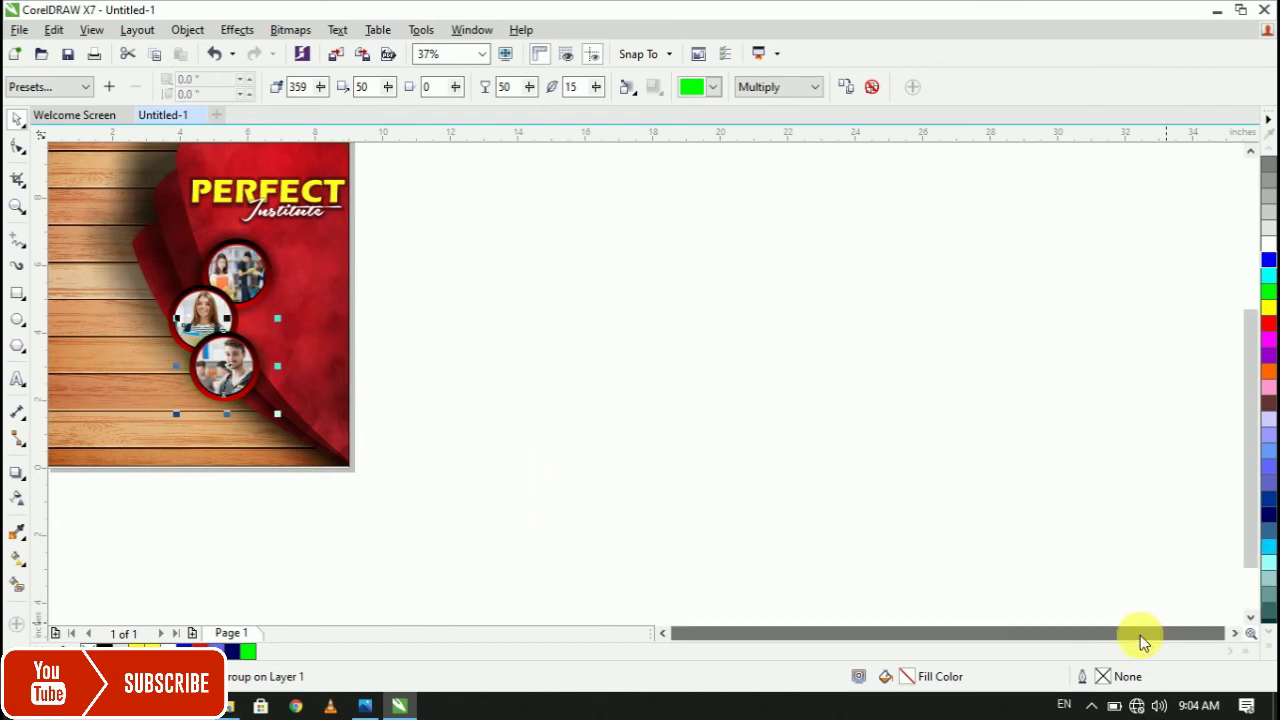
pyautogui.press('h')
pyautogui.moveTo(120, 297); pyautogui.dragTo(384, 316)
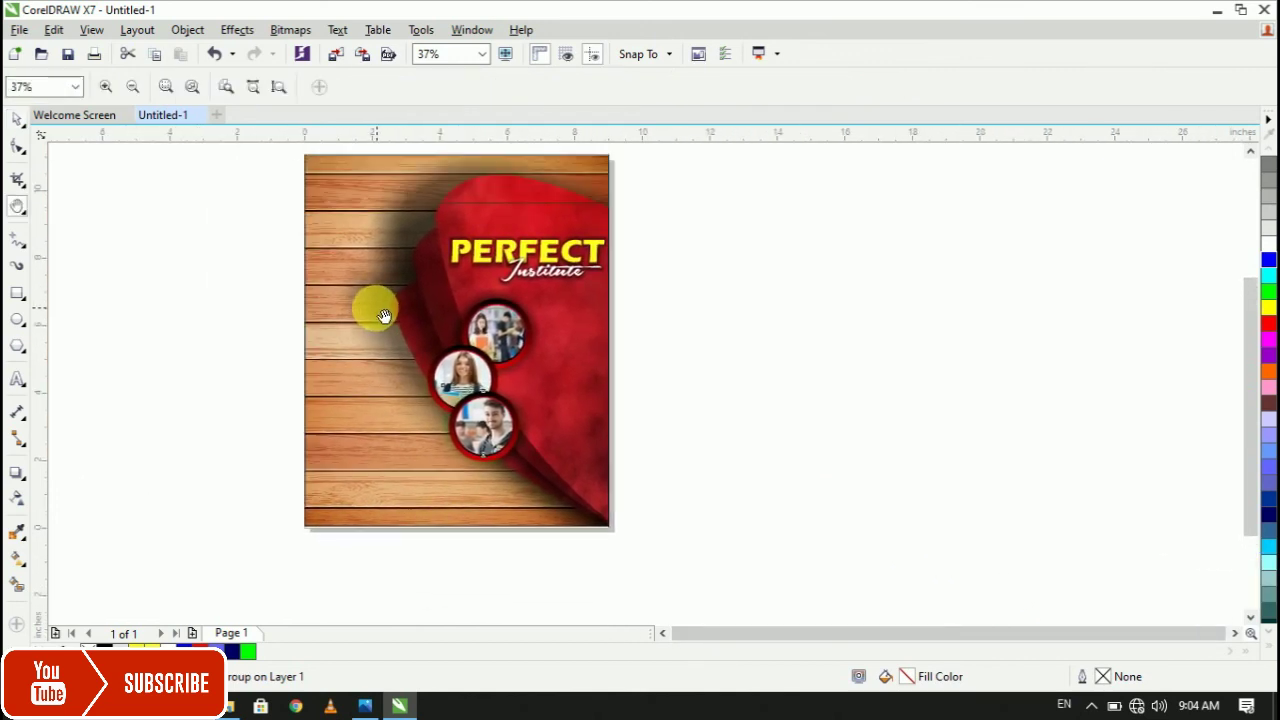
pyautogui.click(17, 118)
pyautogui.click(490, 366)
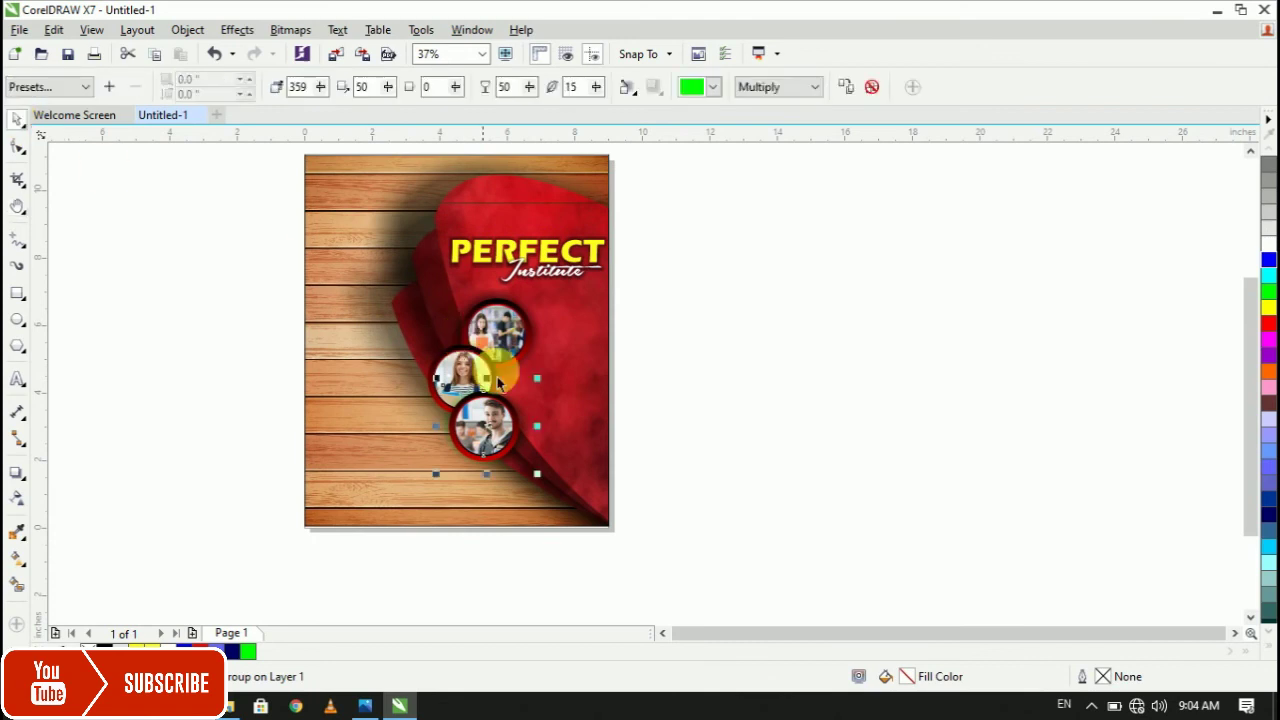
pyautogui.click(930, 446)
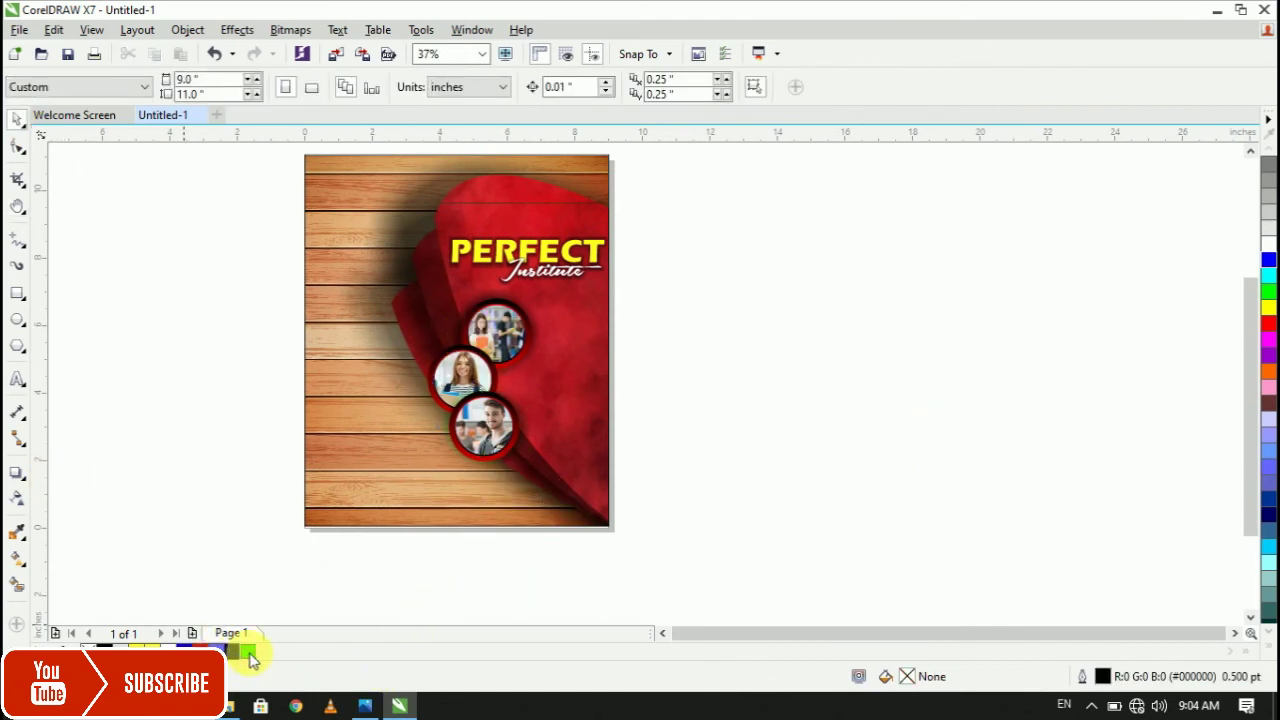
pyautogui.click(518, 425)
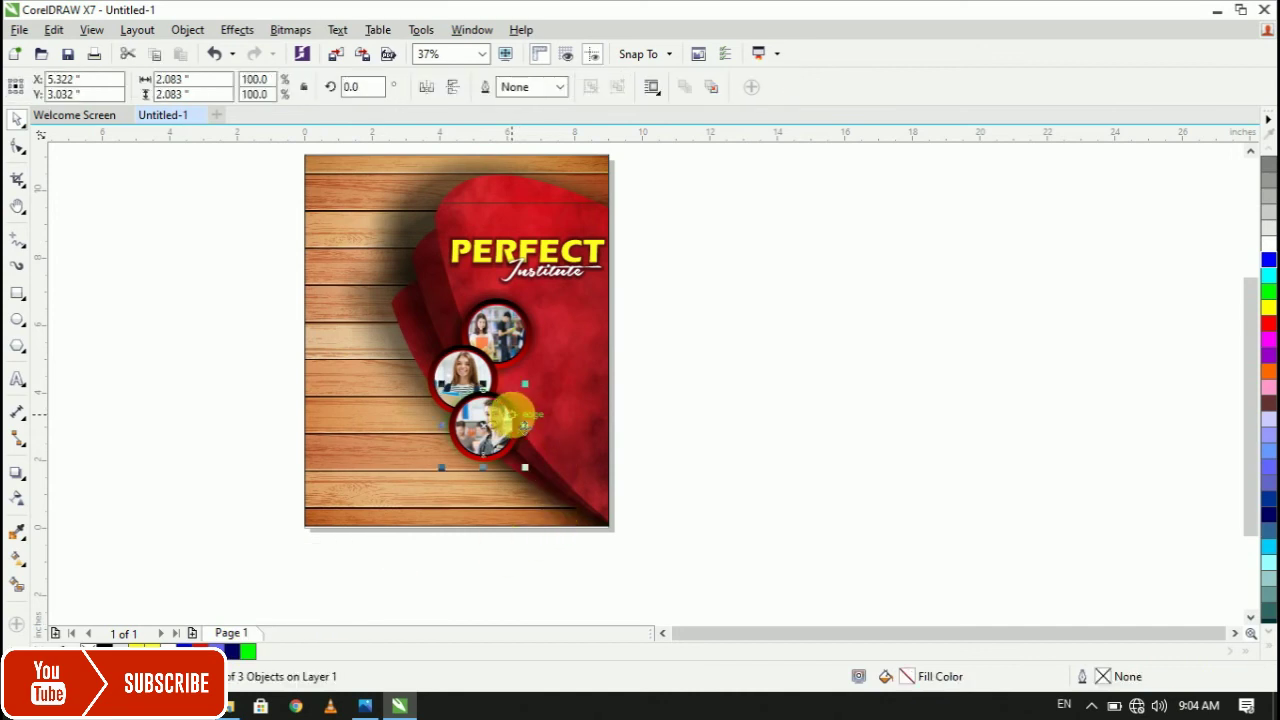
pyautogui.moveTo(441, 467); pyautogui.dragTo(406, 501)
pyautogui.click(427, 486)
pyautogui.moveTo(468, 455); pyautogui.dragTo(482, 450)
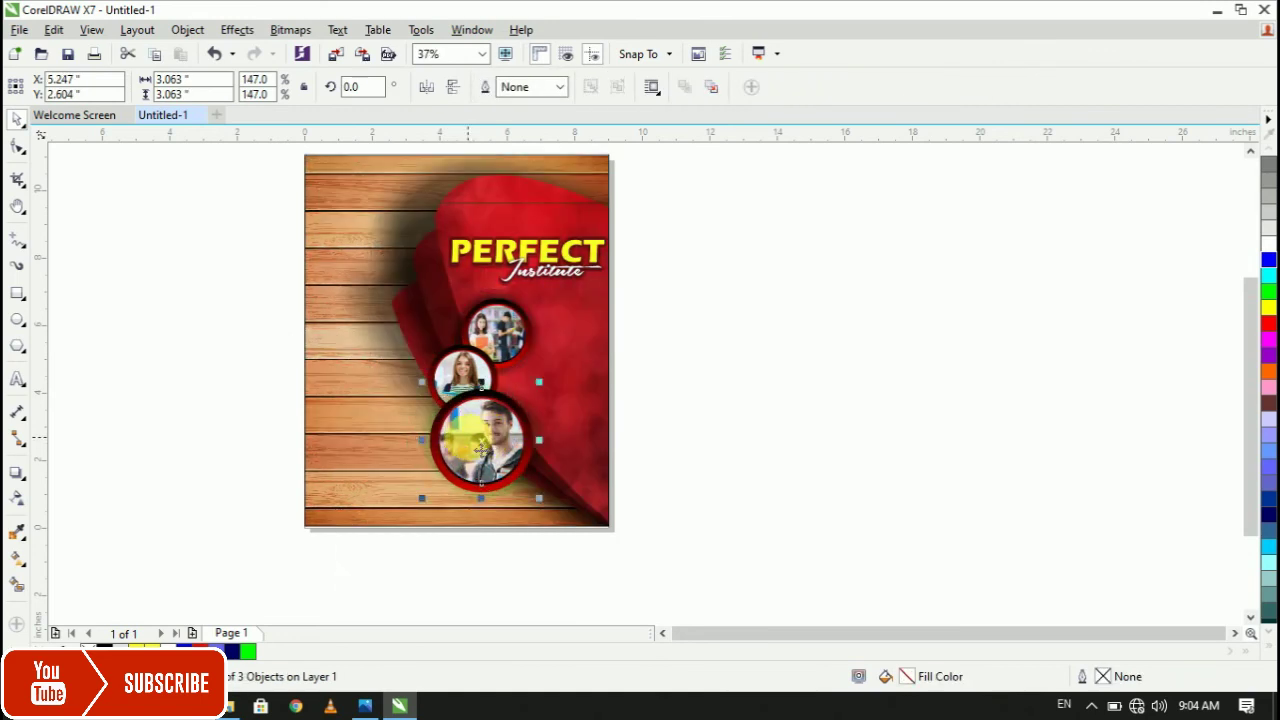
pyautogui.click(98, 388)
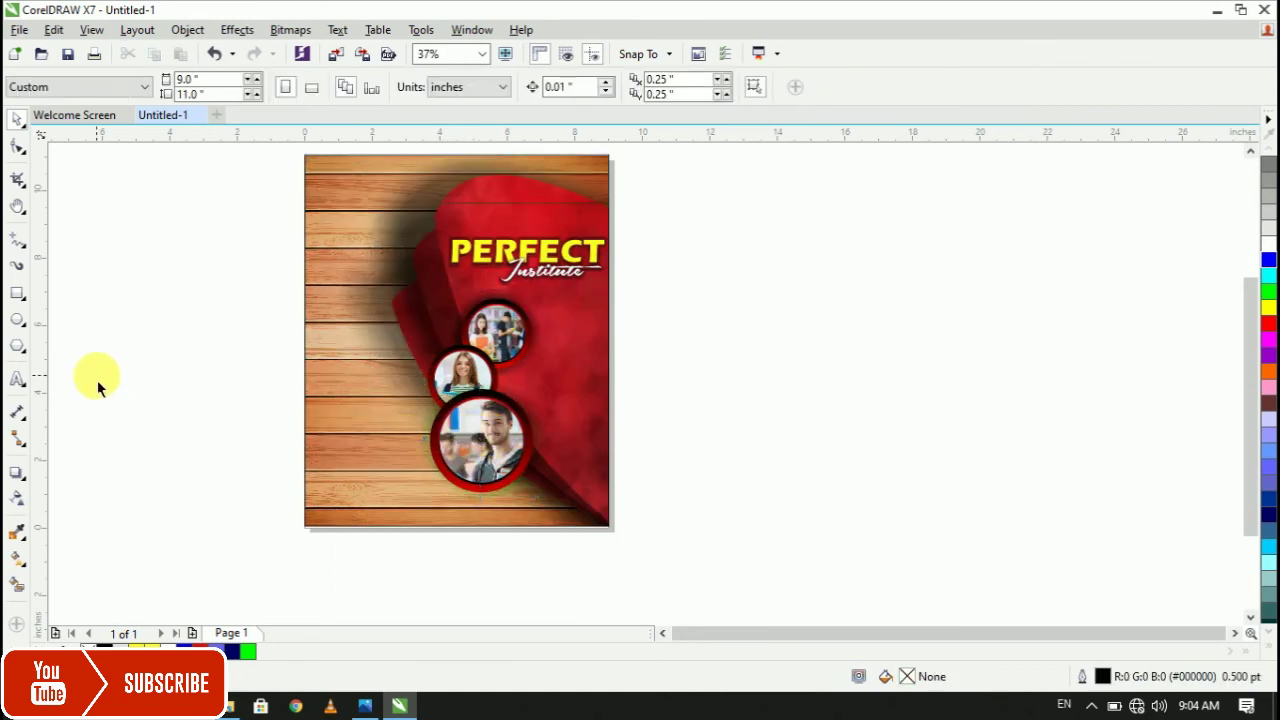
# Add the text REGISTRATION on the empty area beside the poster.
pyautogui.click(17, 383)
pyautogui.click(158, 355)
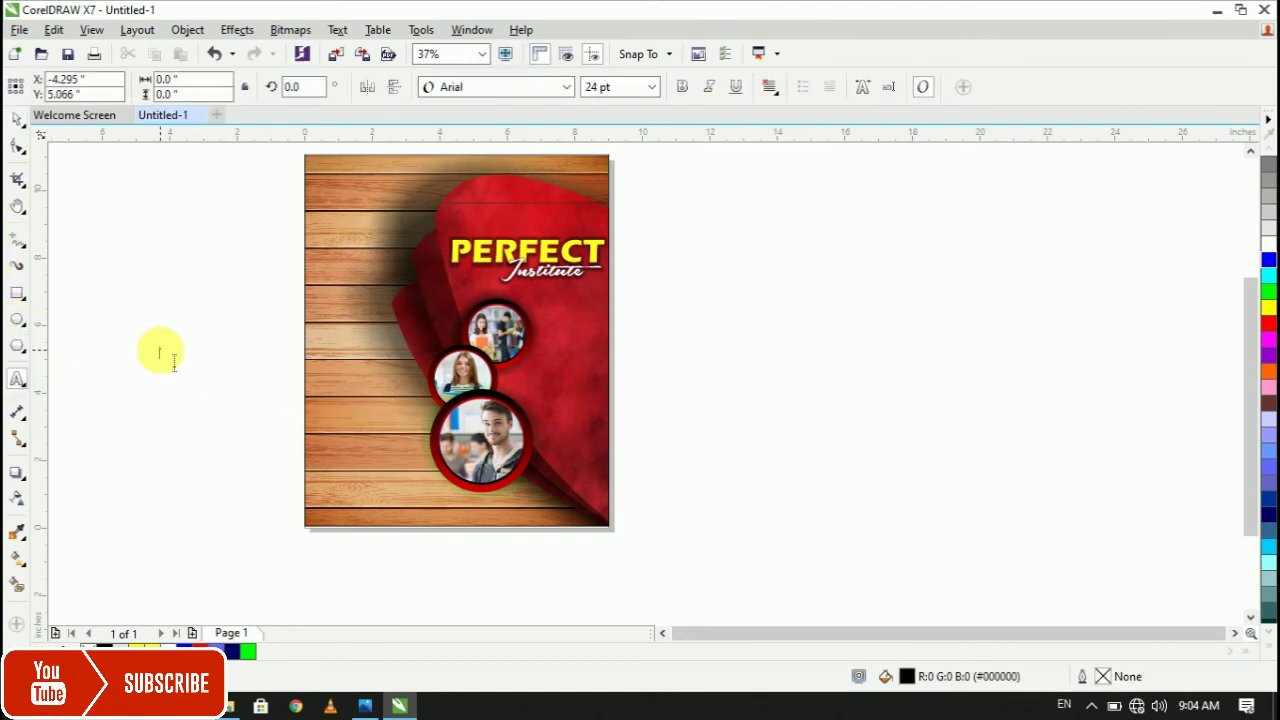
pyautogui.write('R')
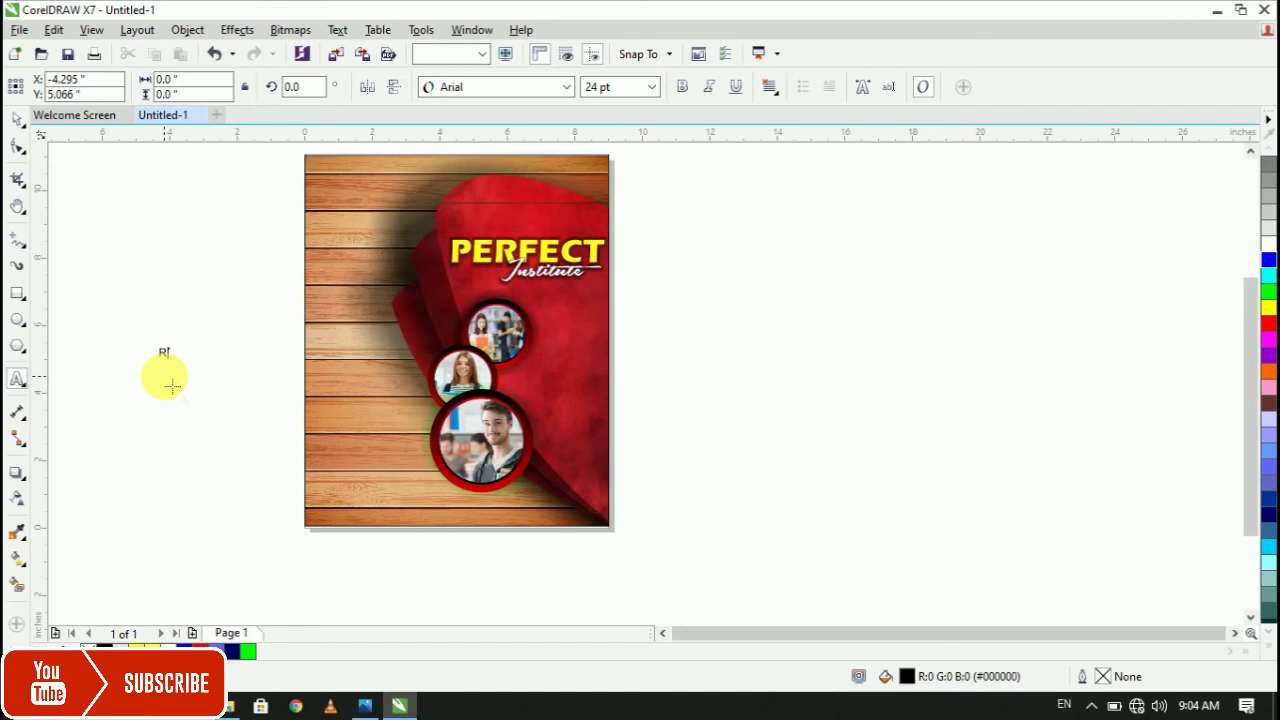
pyautogui.write('e')
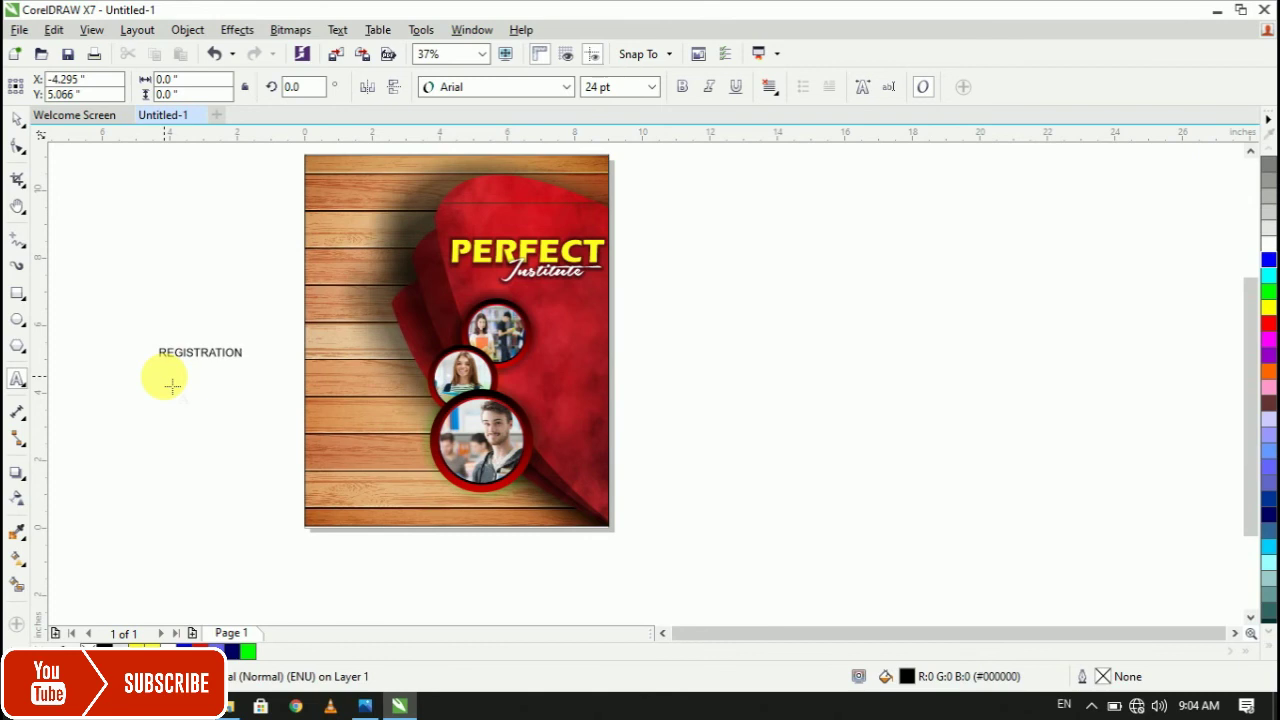
# Format the REGISTRATION text as 48 pt Berlin Sans FB in bold.
pyautogui.click(16, 119)
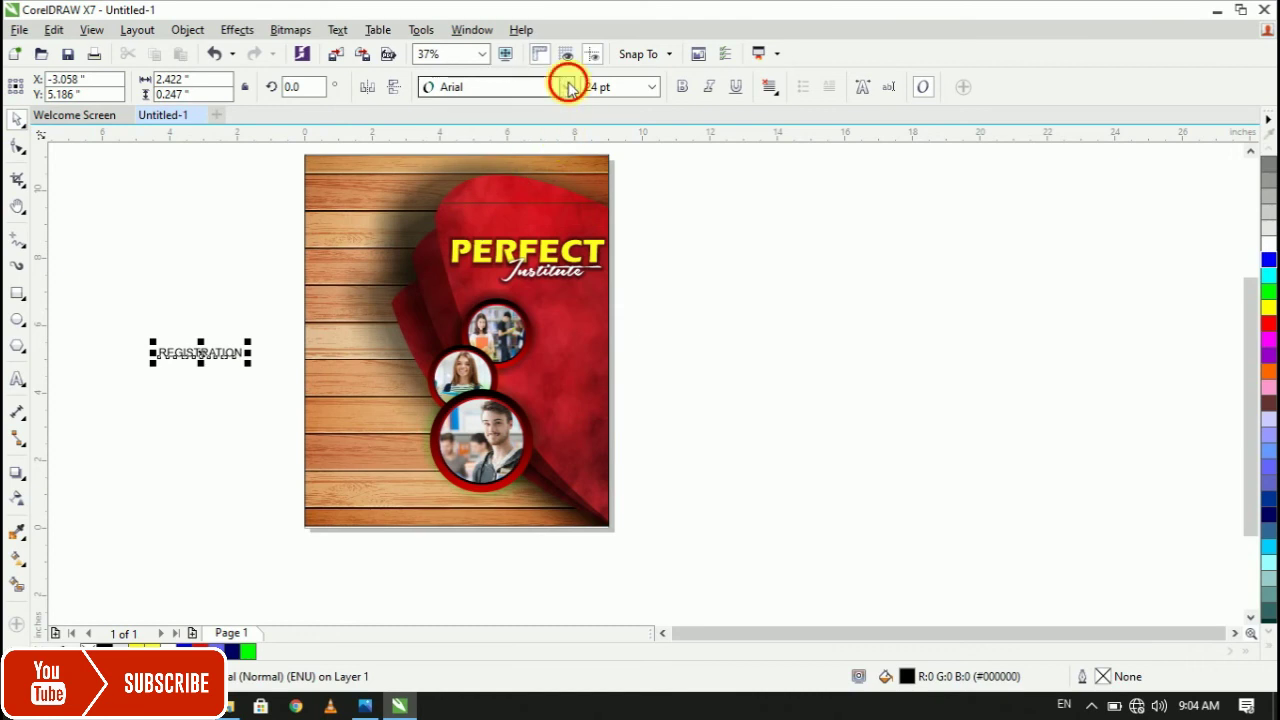
pyautogui.click(652, 88)
pyautogui.click(653, 88)
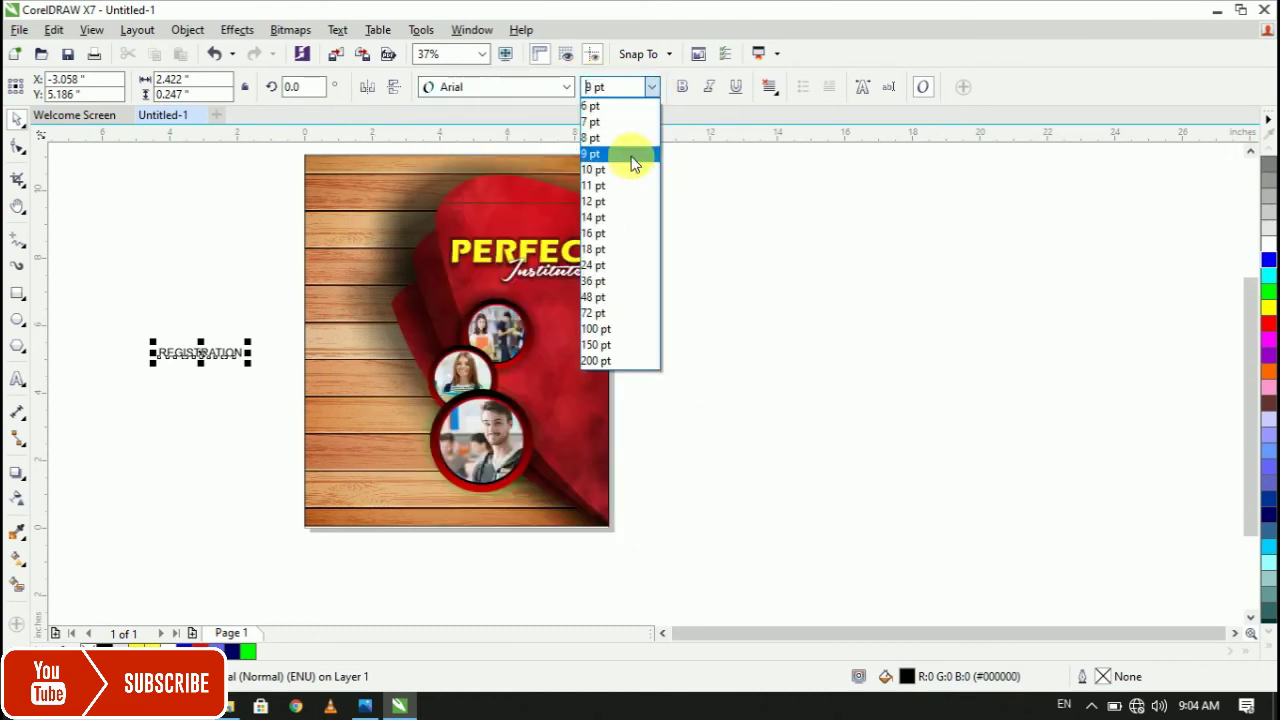
pyautogui.click(607, 297)
pyautogui.click(541, 87)
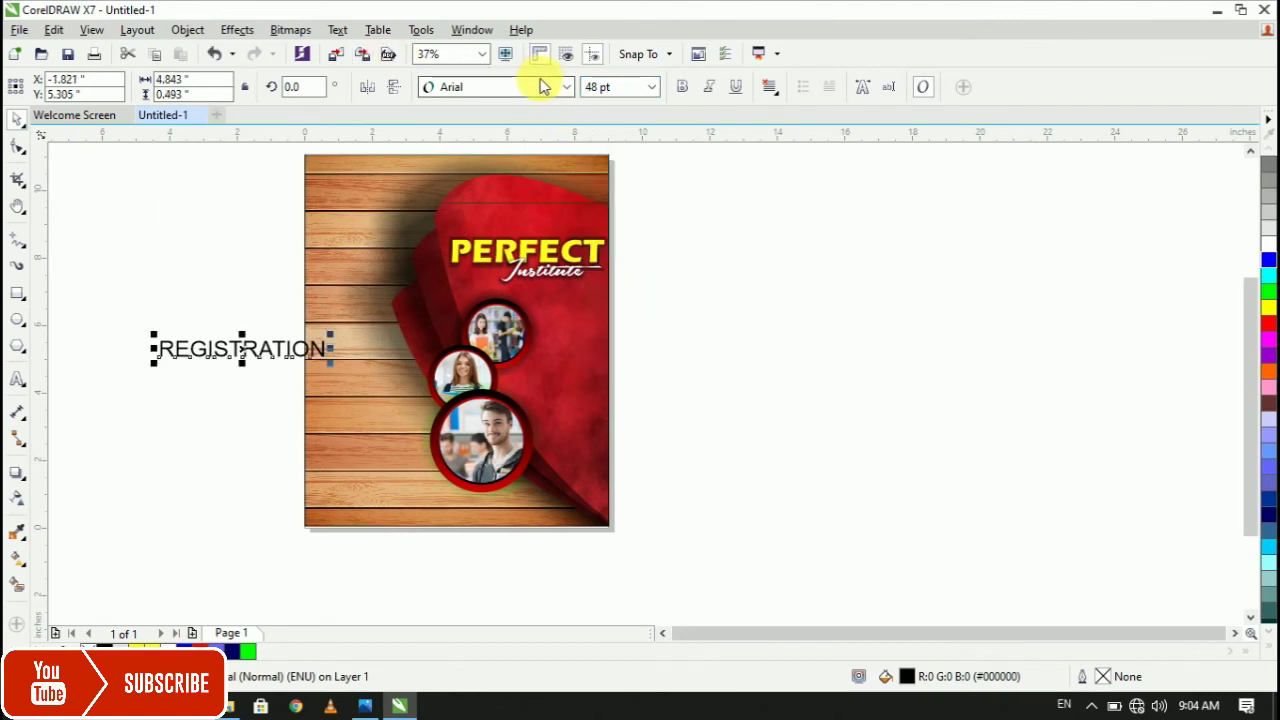
pyautogui.click(566, 87)
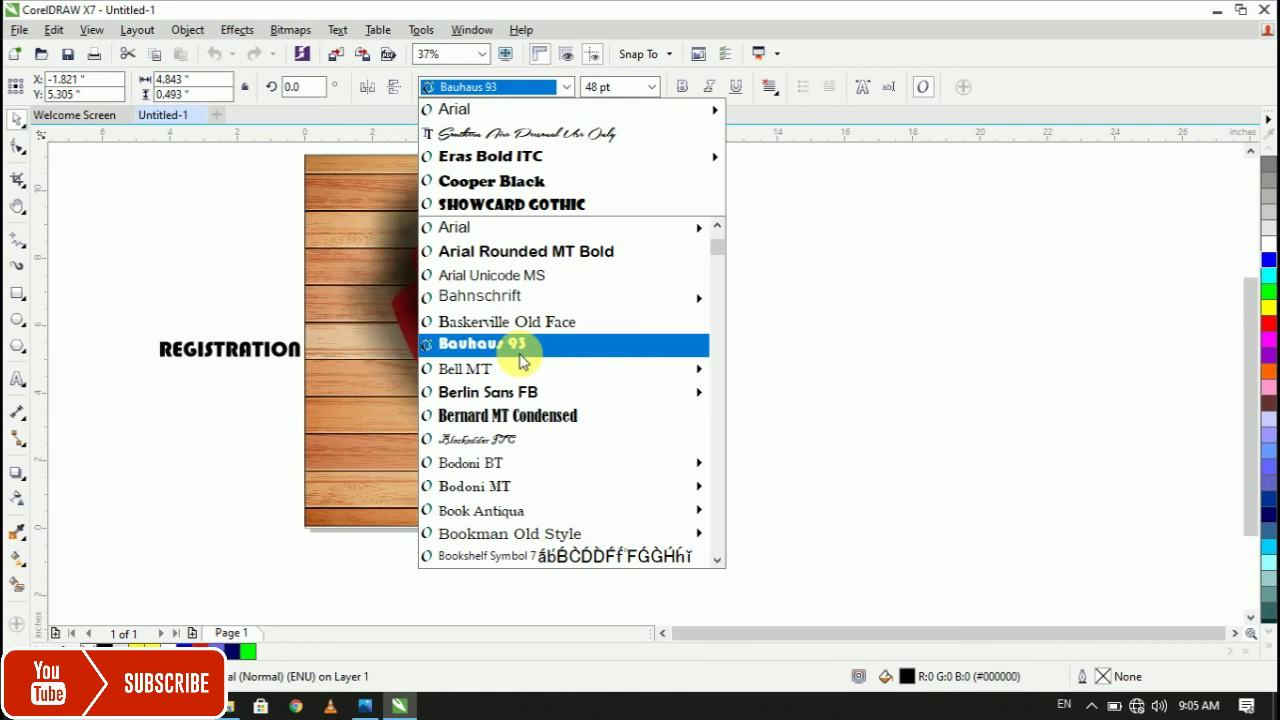
pyautogui.moveTo(500, 366)
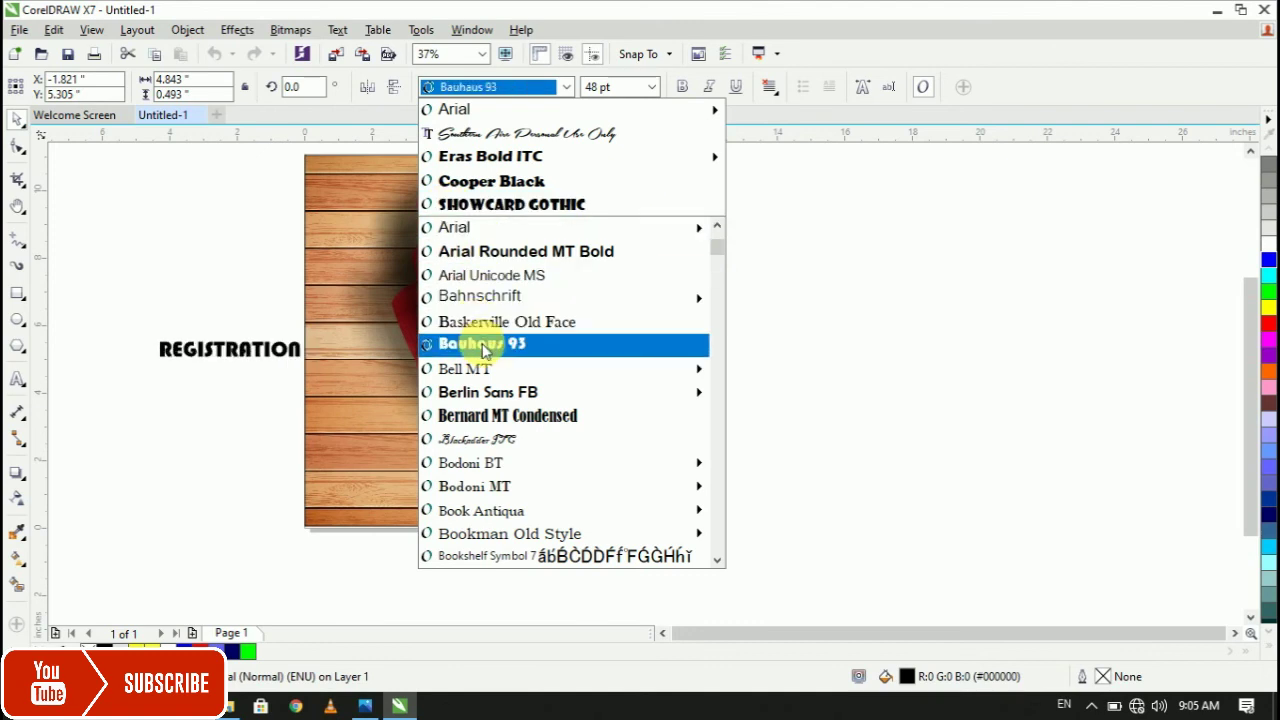
pyautogui.click(484, 395)
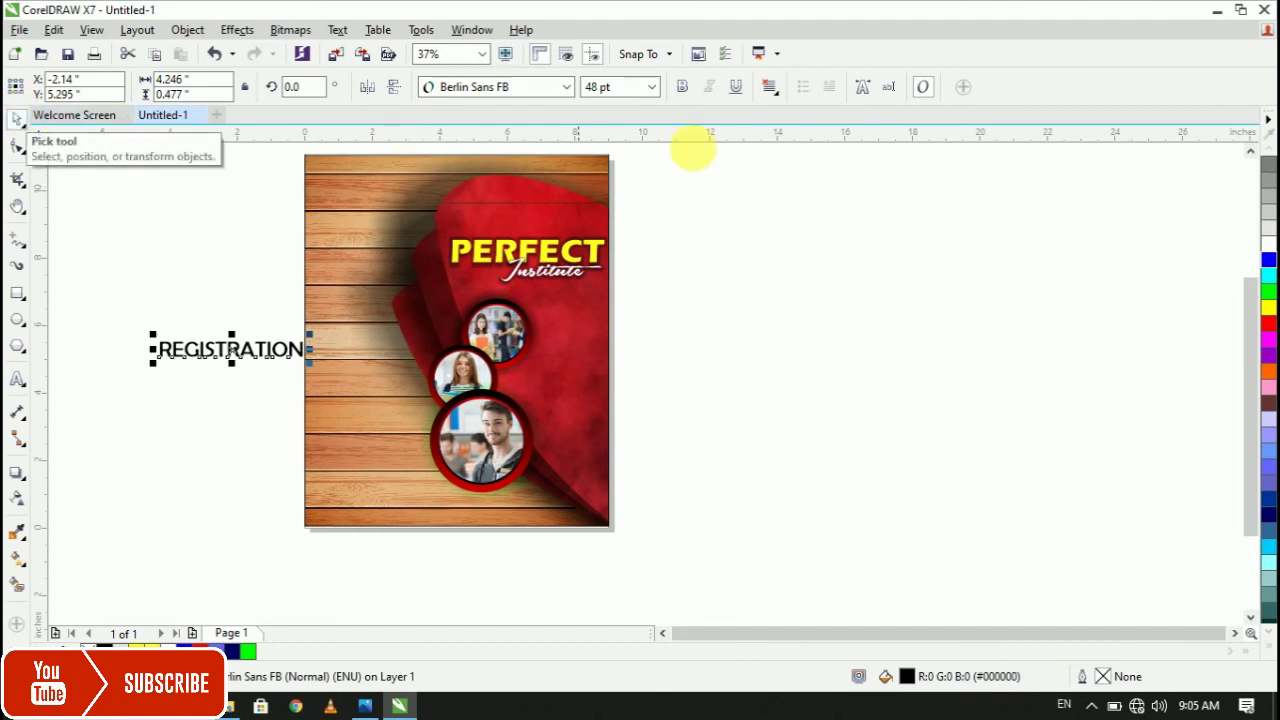
pyautogui.click(682, 86)
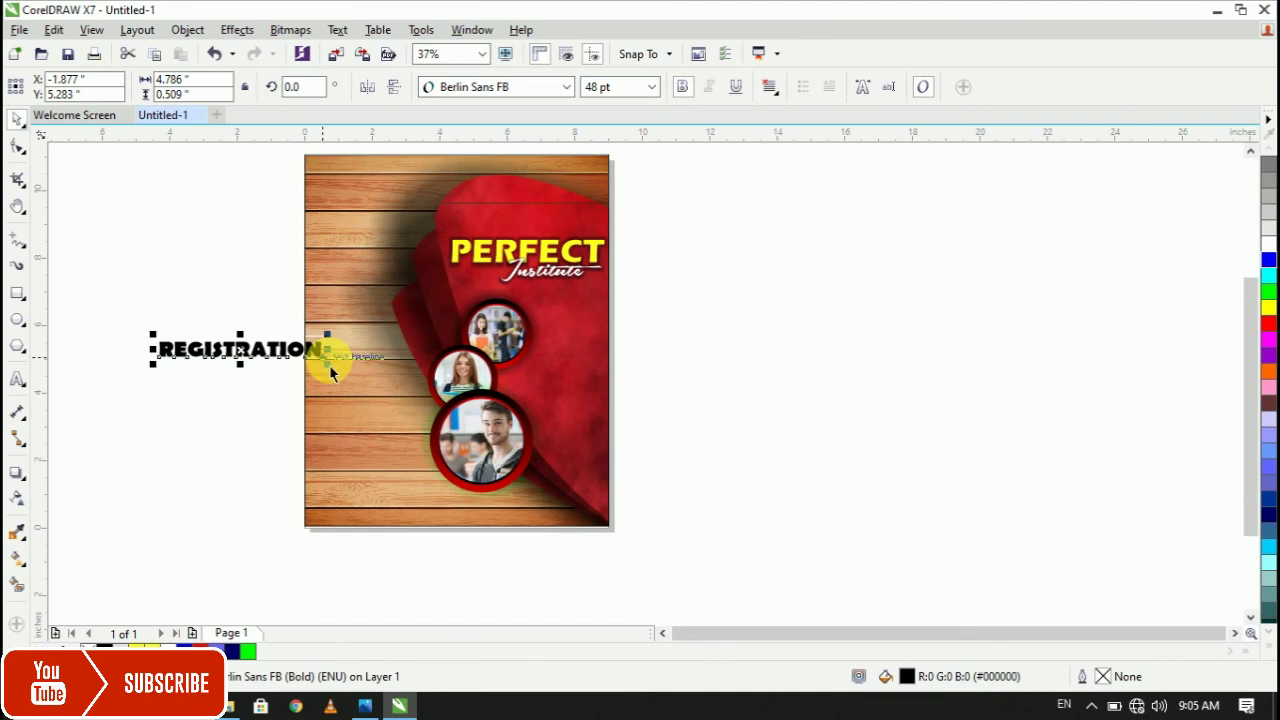
# Move the REGISTRATION text onto the poster's wooden planks beside the title and fill it with white.
pyautogui.moveTo(288, 348); pyautogui.dragTo(449, 290)
pyautogui.click(1268, 243)
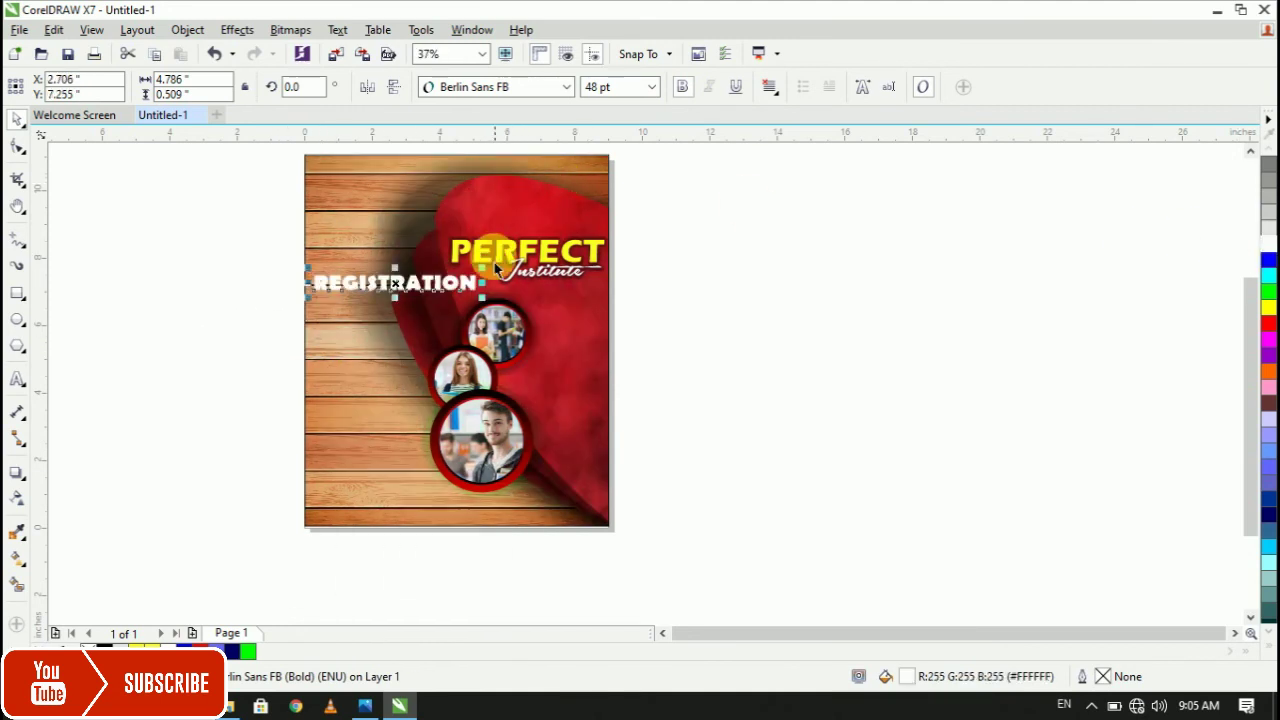
pyautogui.doubleClick(466, 282)
pyautogui.click(17, 119)
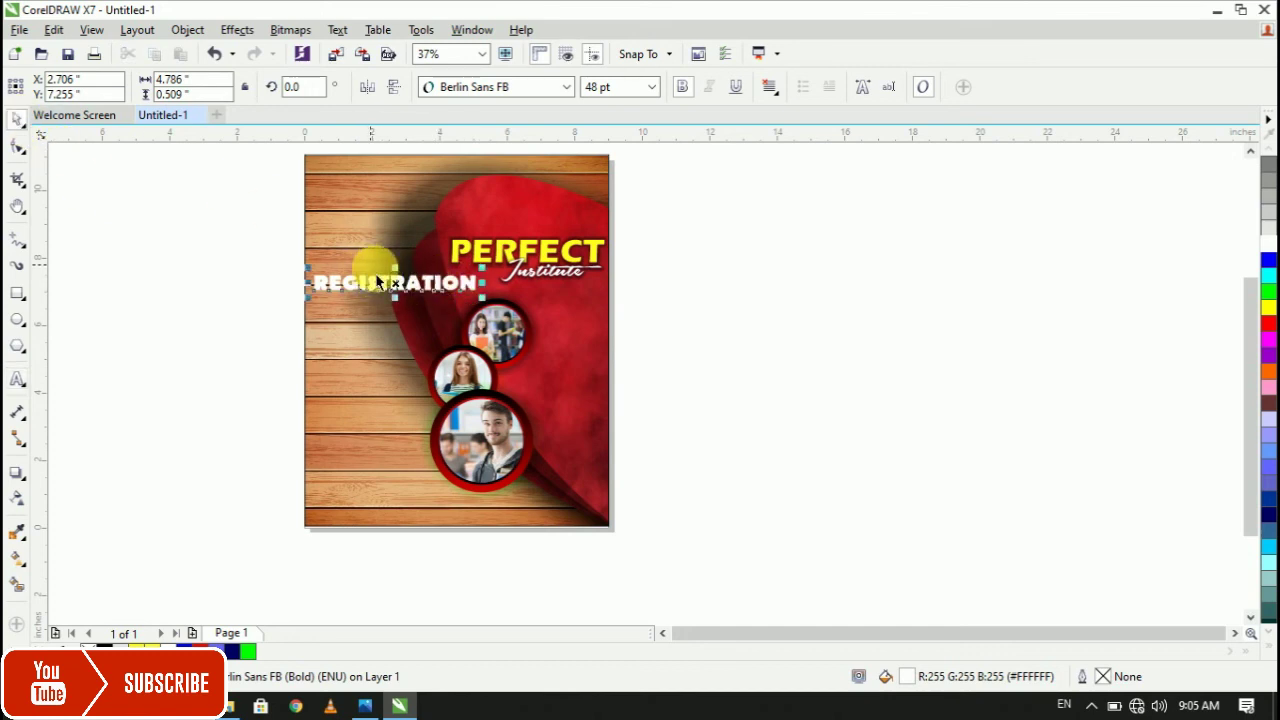
# Rotate the REGISTRATION text counter-clockwise by about 33.5 degrees so it slants upward.
pyautogui.click(352, 288)
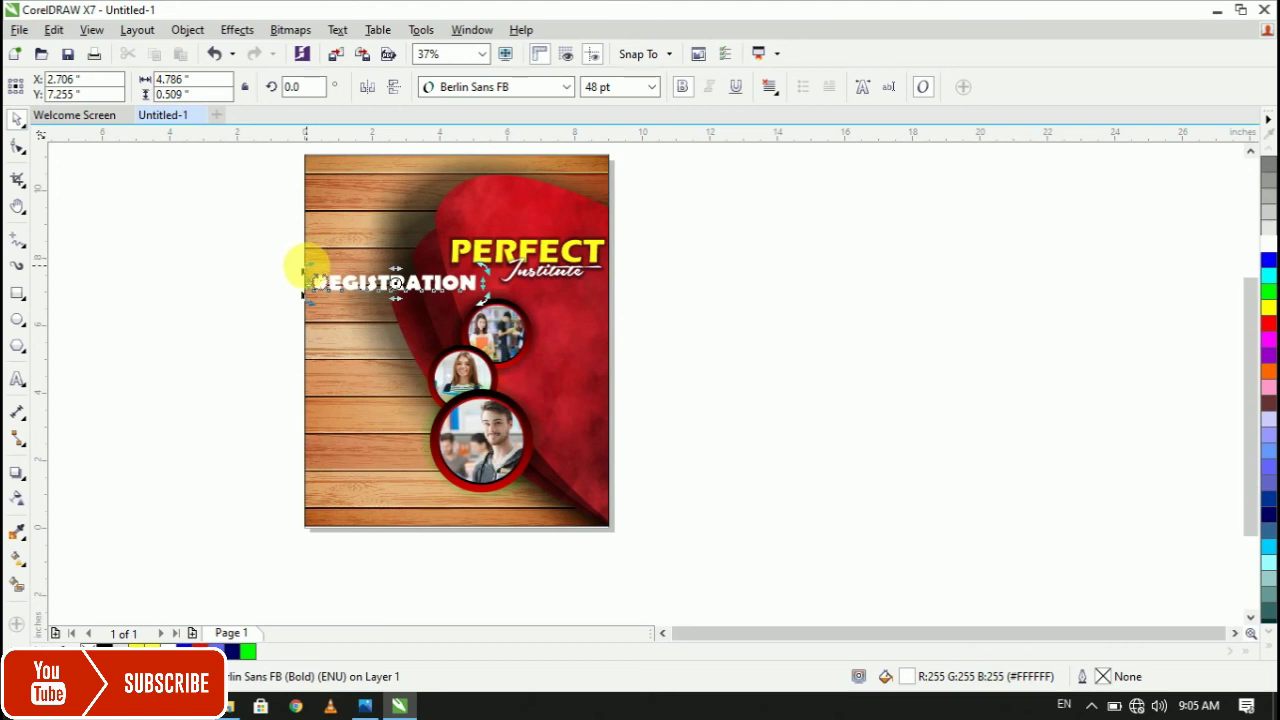
pyautogui.moveTo(314, 278); pyautogui.dragTo(330, 333)
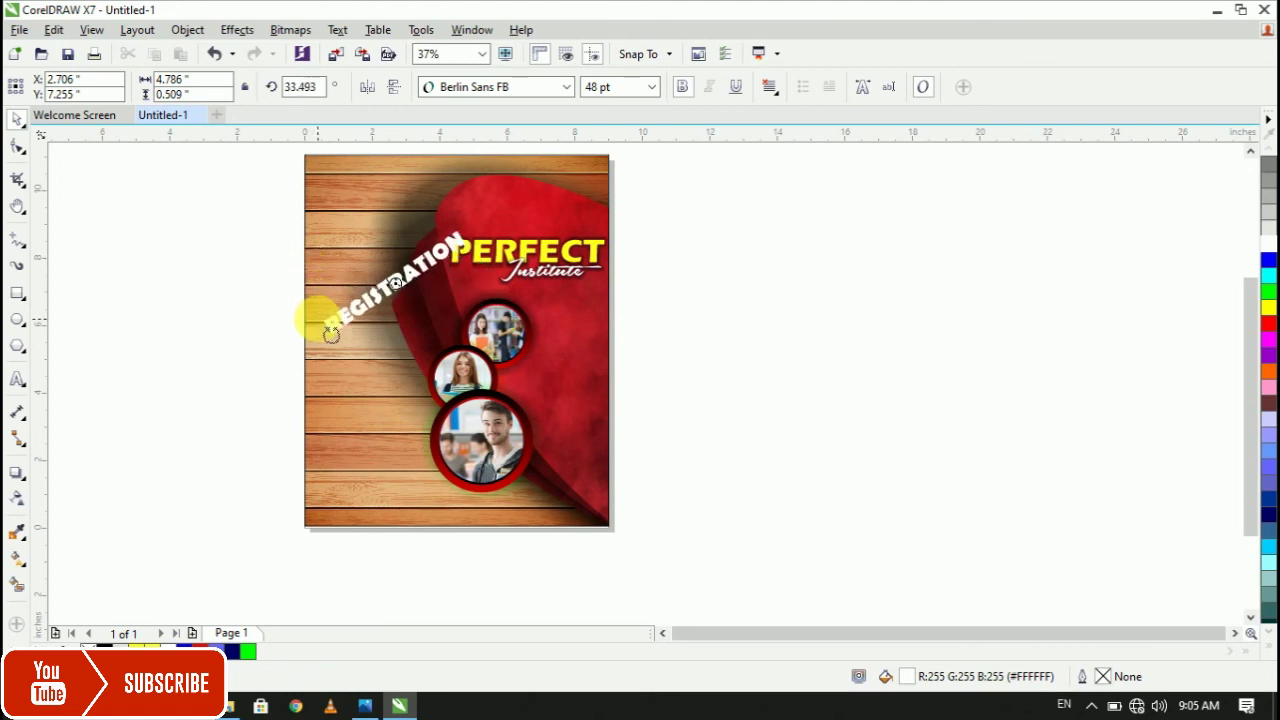
pyautogui.click(788, 310)
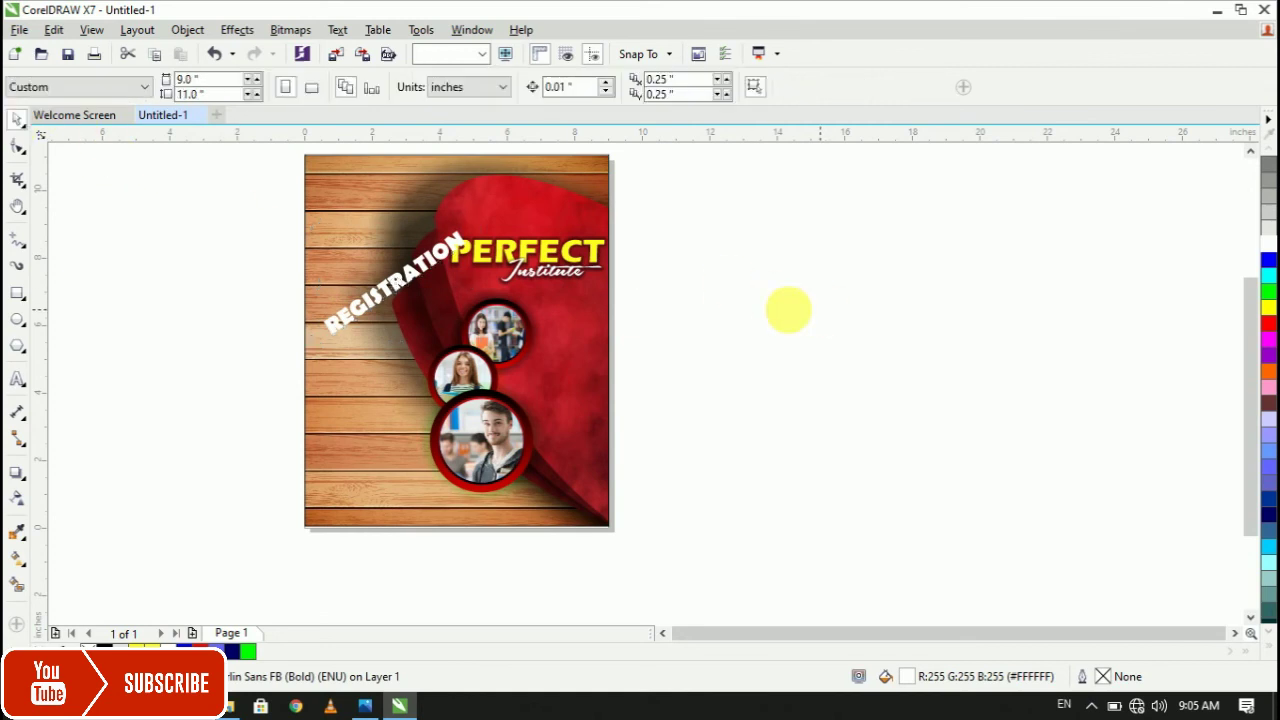
# Shift the slanted REGISTRATION text down along the red ribbon's edge and shrink it to about 40 pt.
pyautogui.click(414, 269)
pyautogui.click(18, 119)
pyautogui.moveTo(413, 270); pyautogui.dragTo(400, 297)
pyautogui.moveTo(456, 243); pyautogui.dragTo(432, 258)
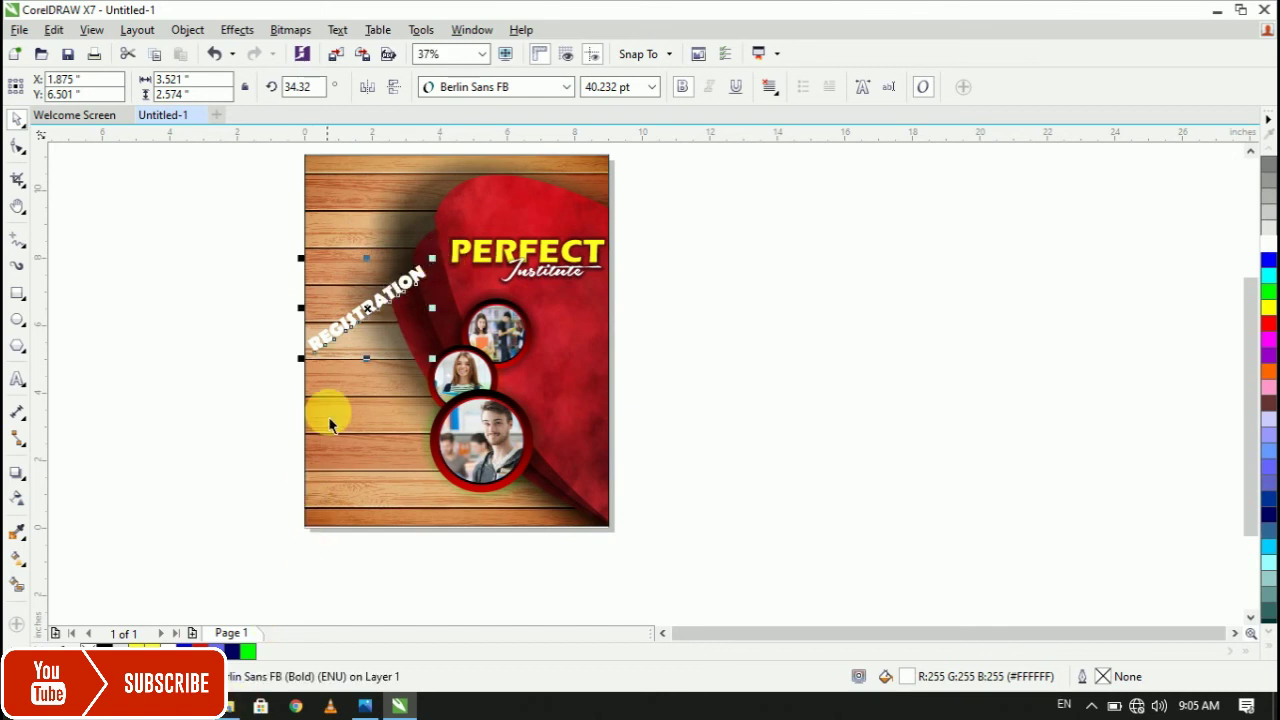
# Add a black drop shadow to the slanted REGISTRATION text with its feathering direction set to Outside.
pyautogui.scroll(2, 345, 367)
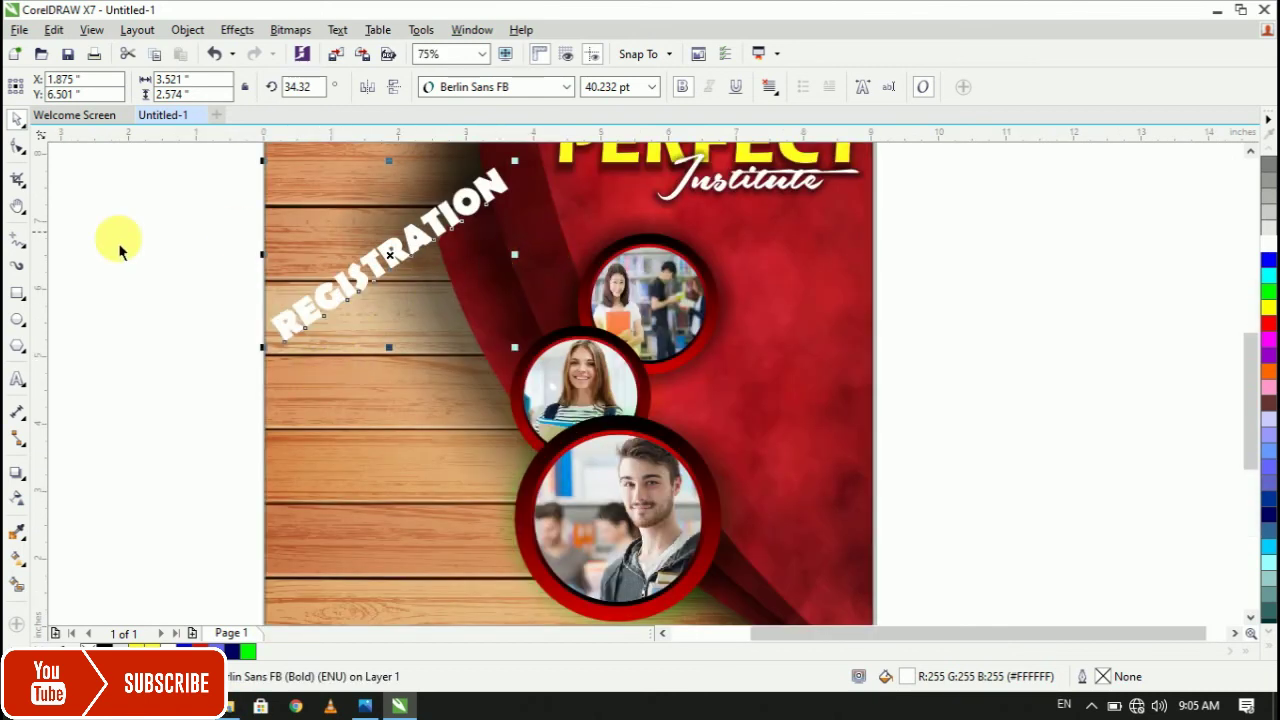
pyautogui.click(16, 476)
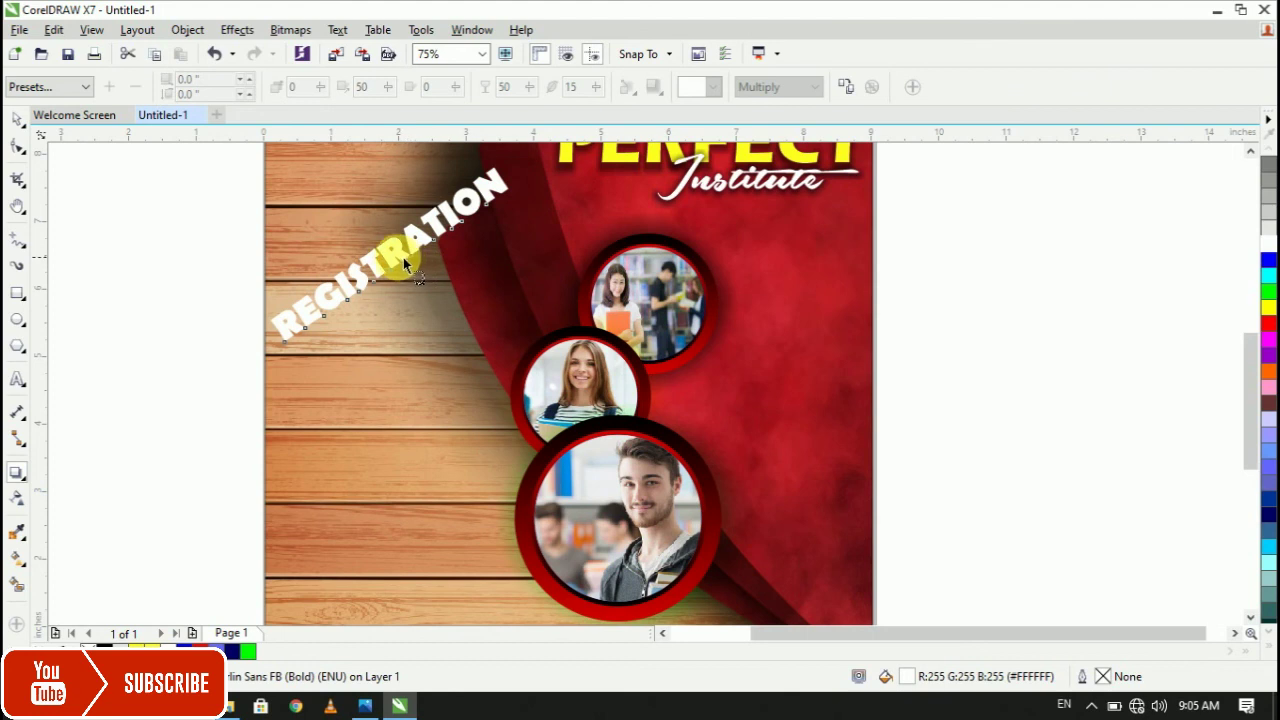
pyautogui.moveTo(390, 248); pyautogui.dragTo(407, 277)
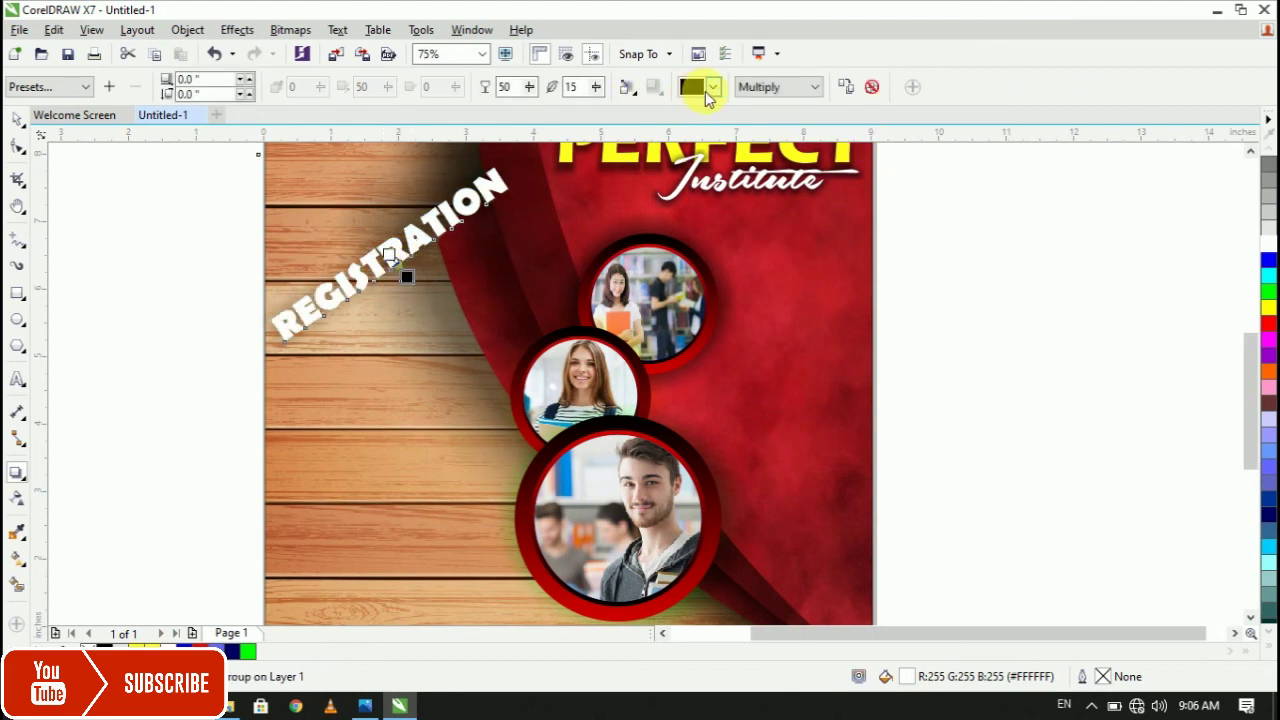
pyautogui.click(637, 90)
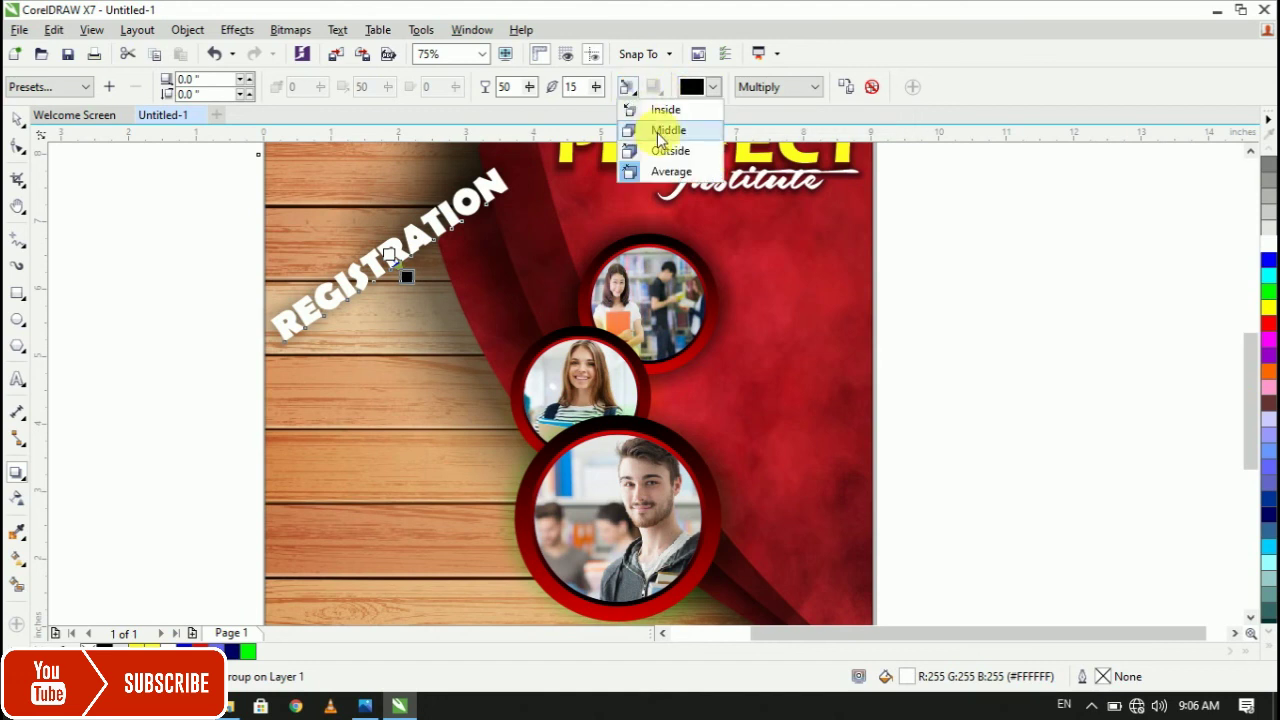
pyautogui.click(658, 150)
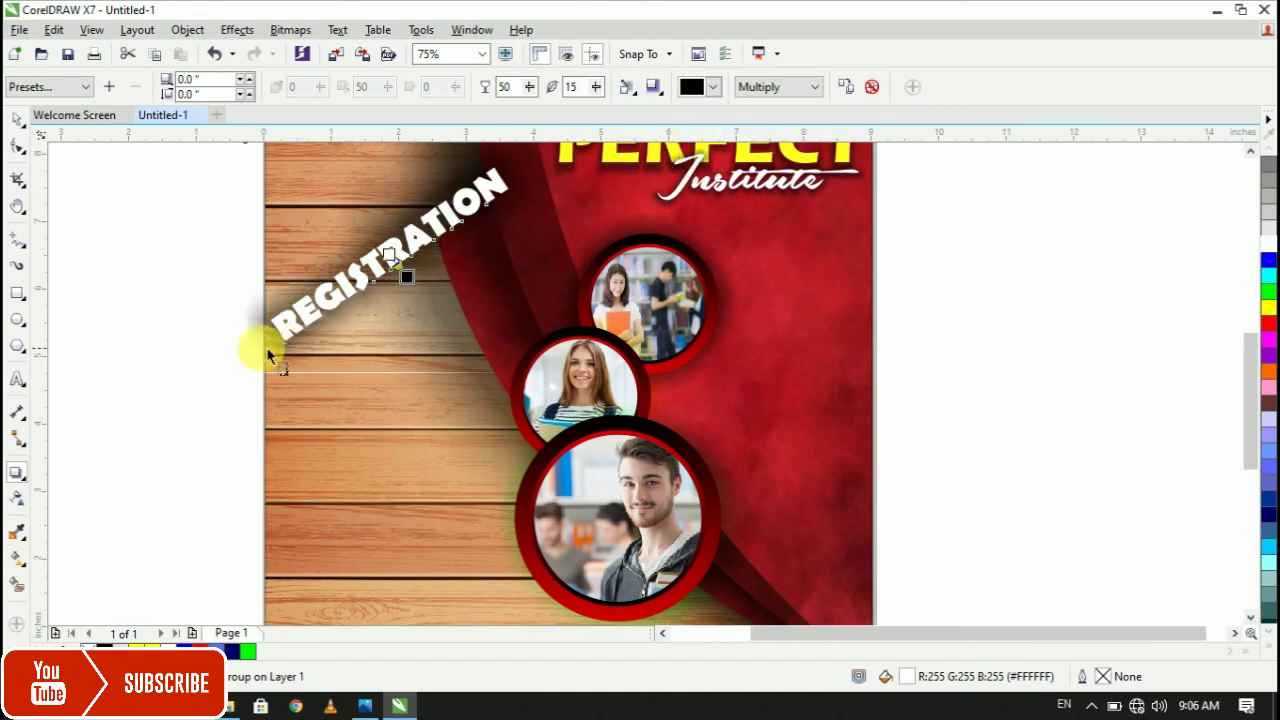
# Scale the shadowed REGISTRATION text down slightly from its lower-left corner to pull it inside the poster's edge.
pyautogui.click(16, 120)
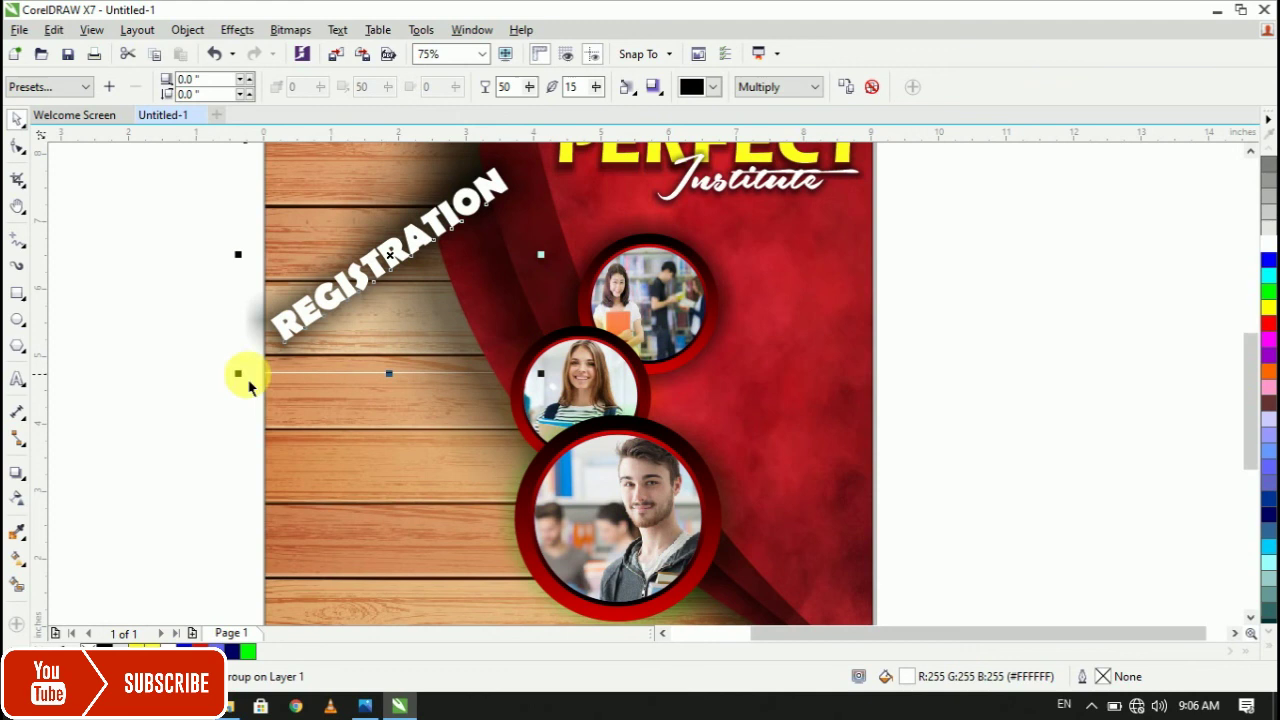
pyautogui.moveTo(238, 372)
pyautogui.mouseDown()
pyautogui.moveTo(263, 371)
pyautogui.moveTo(258, 358)
pyautogui.mouseUp()
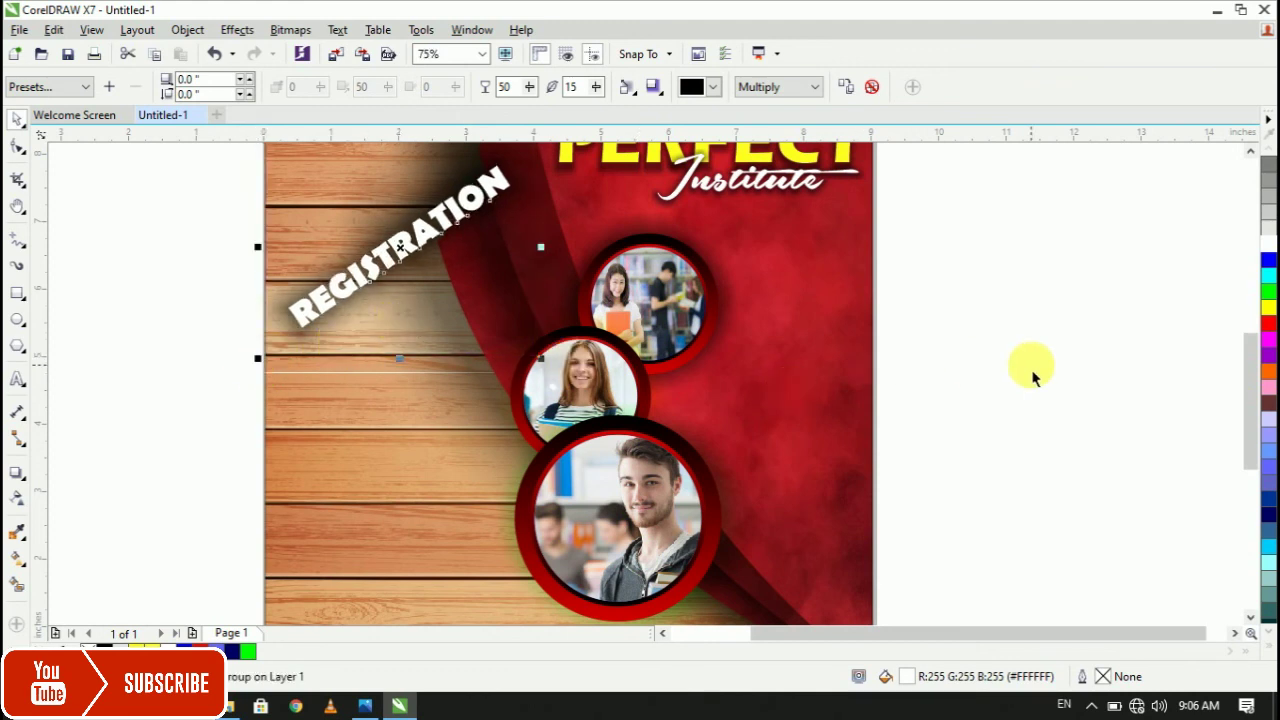
# Convert the slanted REGISTRATION text to curves.
pyautogui.moveTo(1246, 443); pyautogui.dragTo(1205, 417)
pyautogui.click(917, 403)
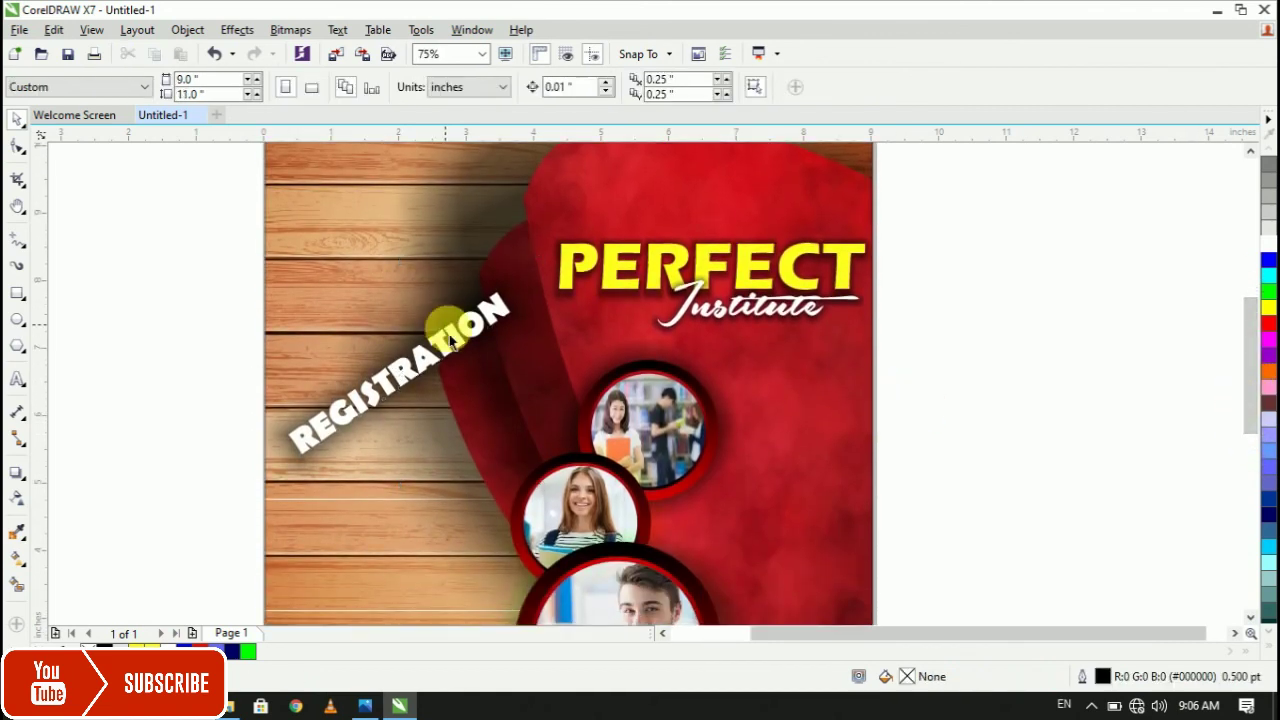
pyautogui.click(447, 356)
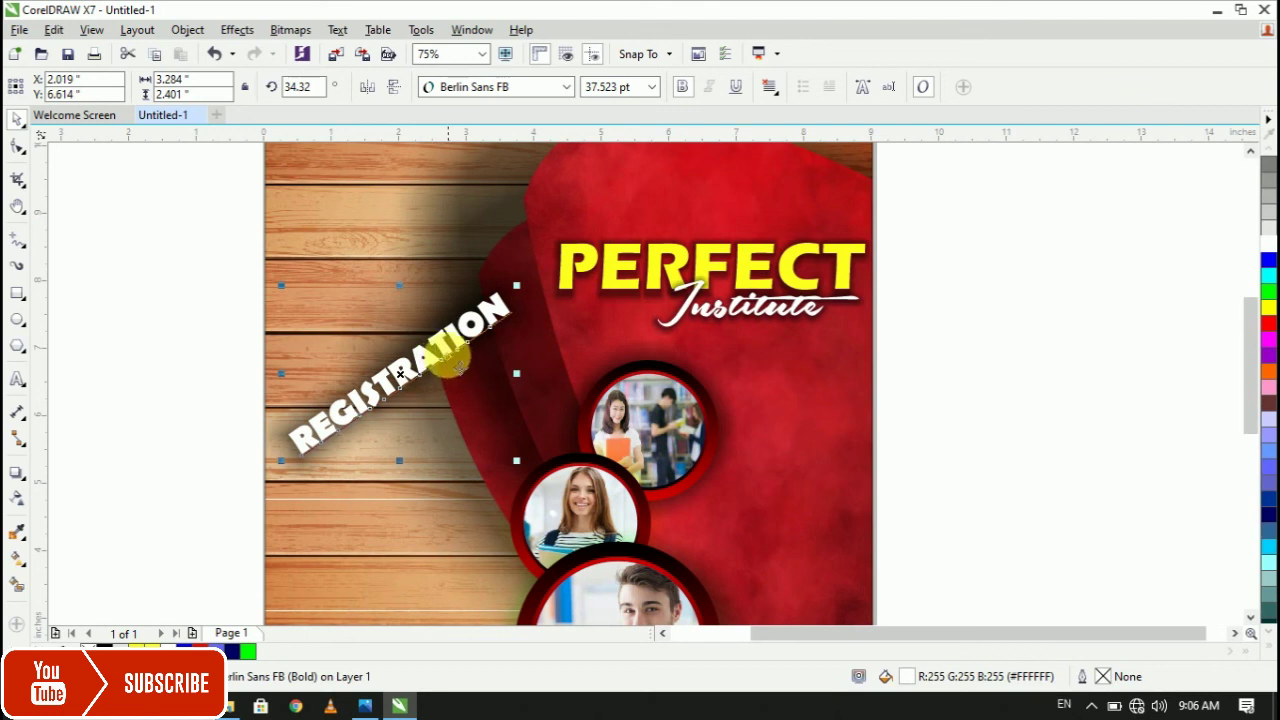
pyautogui.rightClick(448, 344)
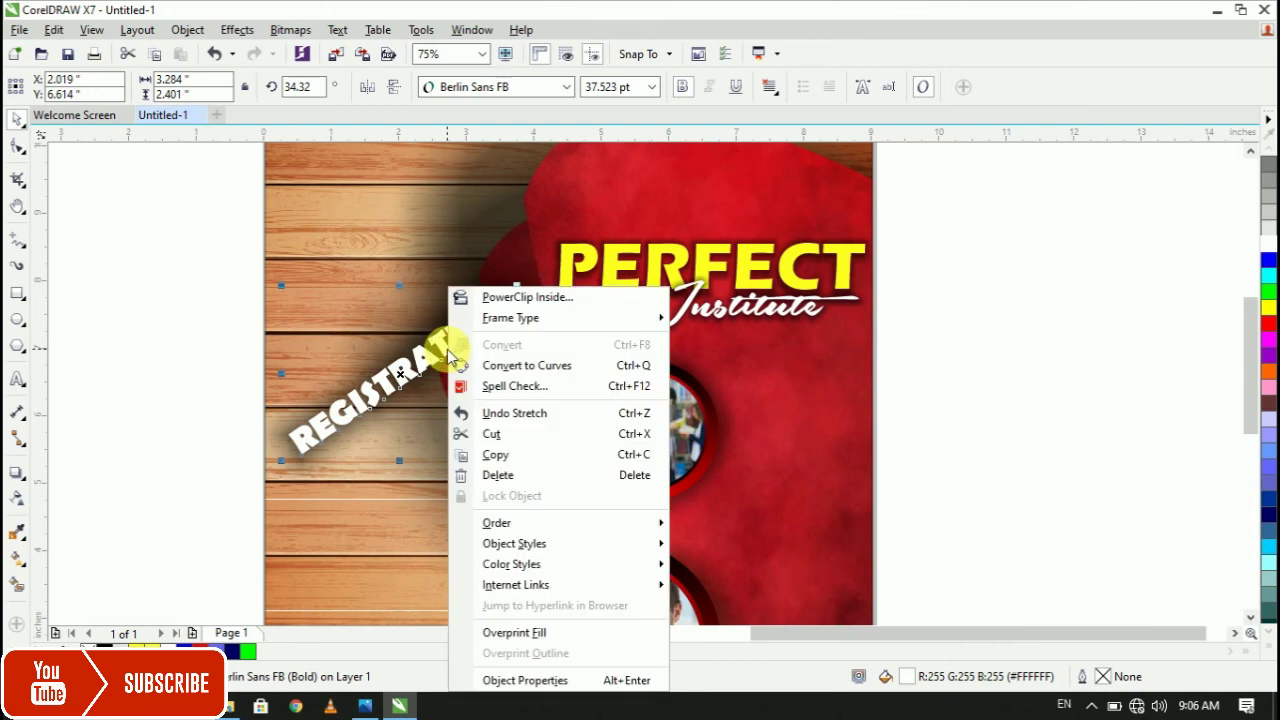
pyautogui.click(522, 366)
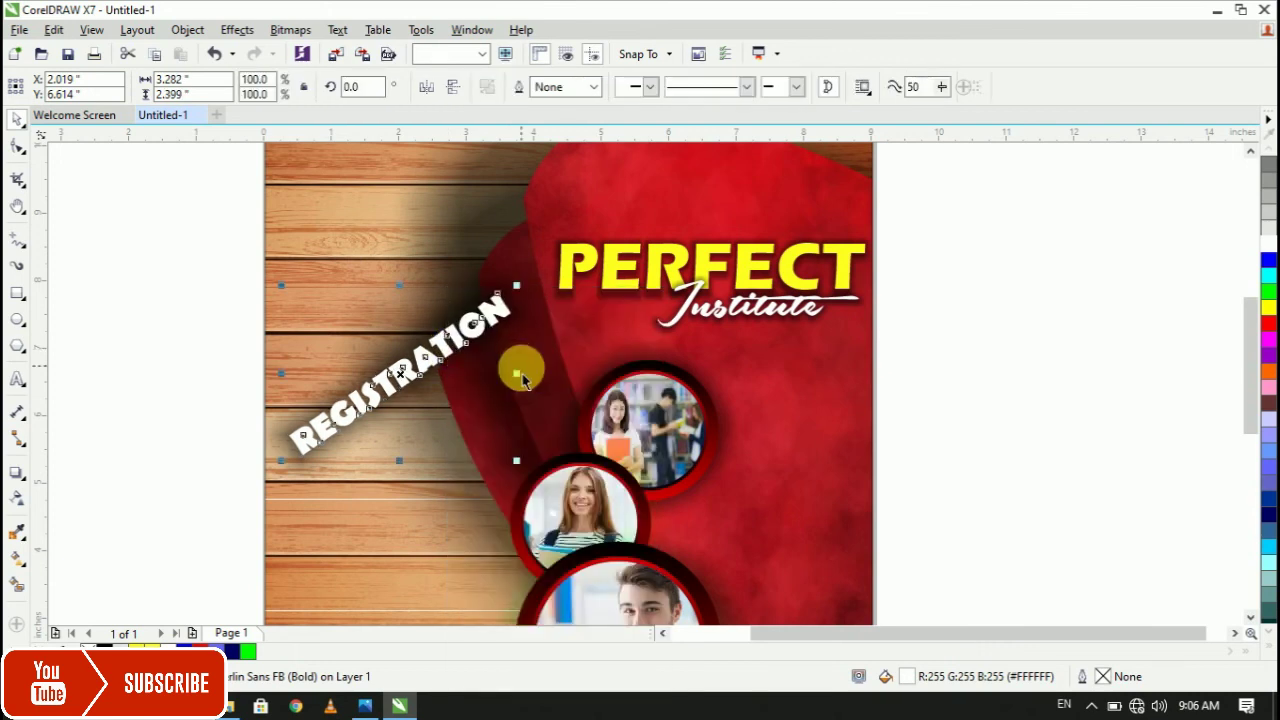
# Lengthen the stem of the second T in REGISTRATION by moving its bottom nodes down along the slant over the red ribbon.
pyautogui.click(20, 150)
pyautogui.scroll(4, 445, 350)
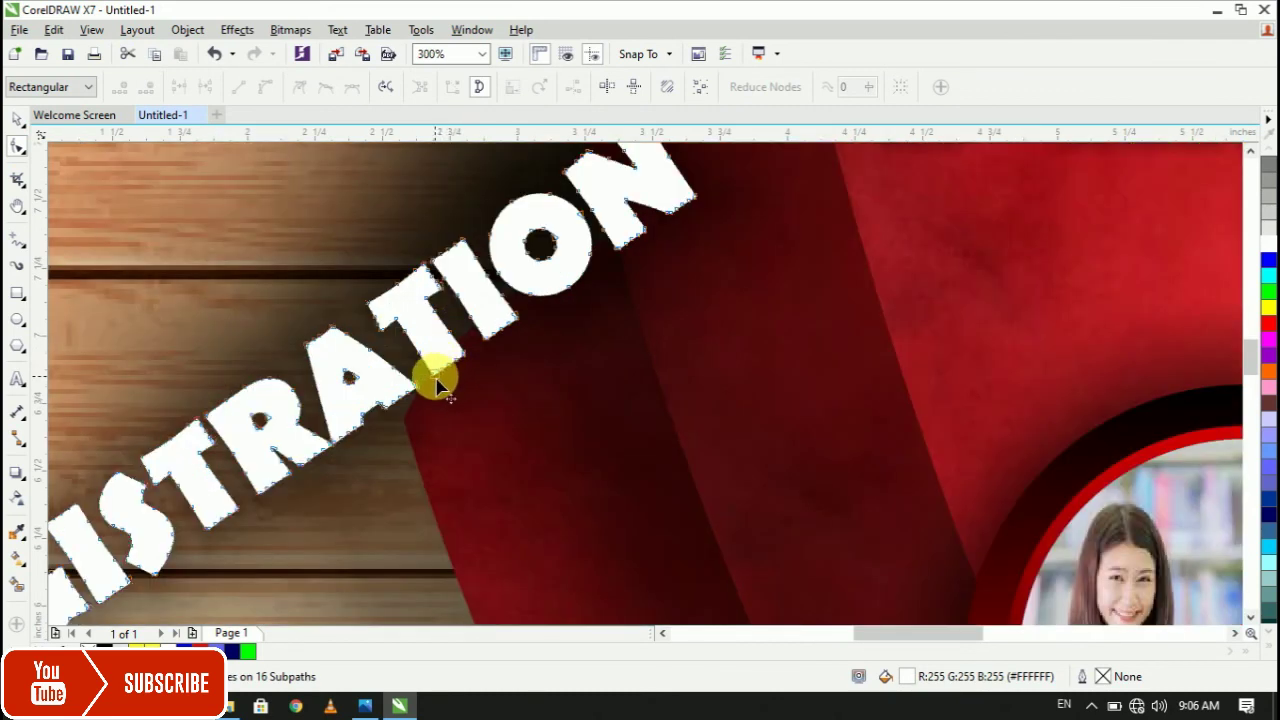
pyautogui.scroll(2, 437, 385)
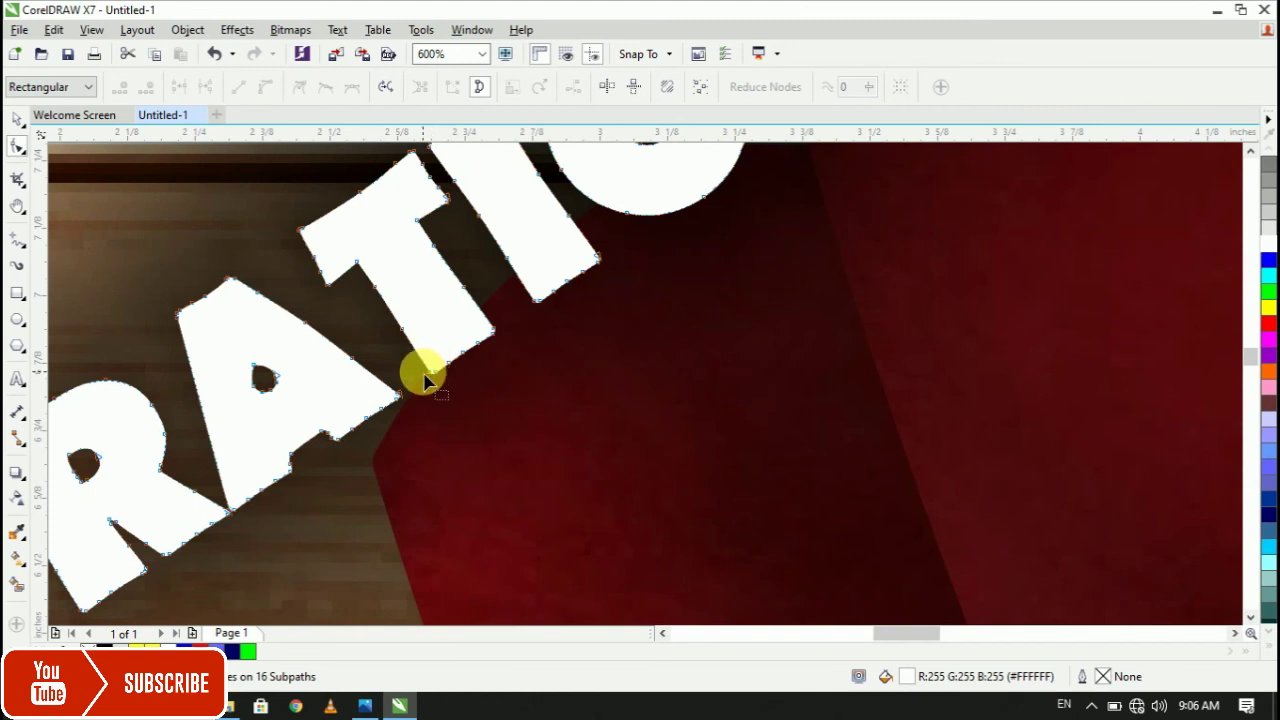
pyautogui.scroll(-2, 425, 380)
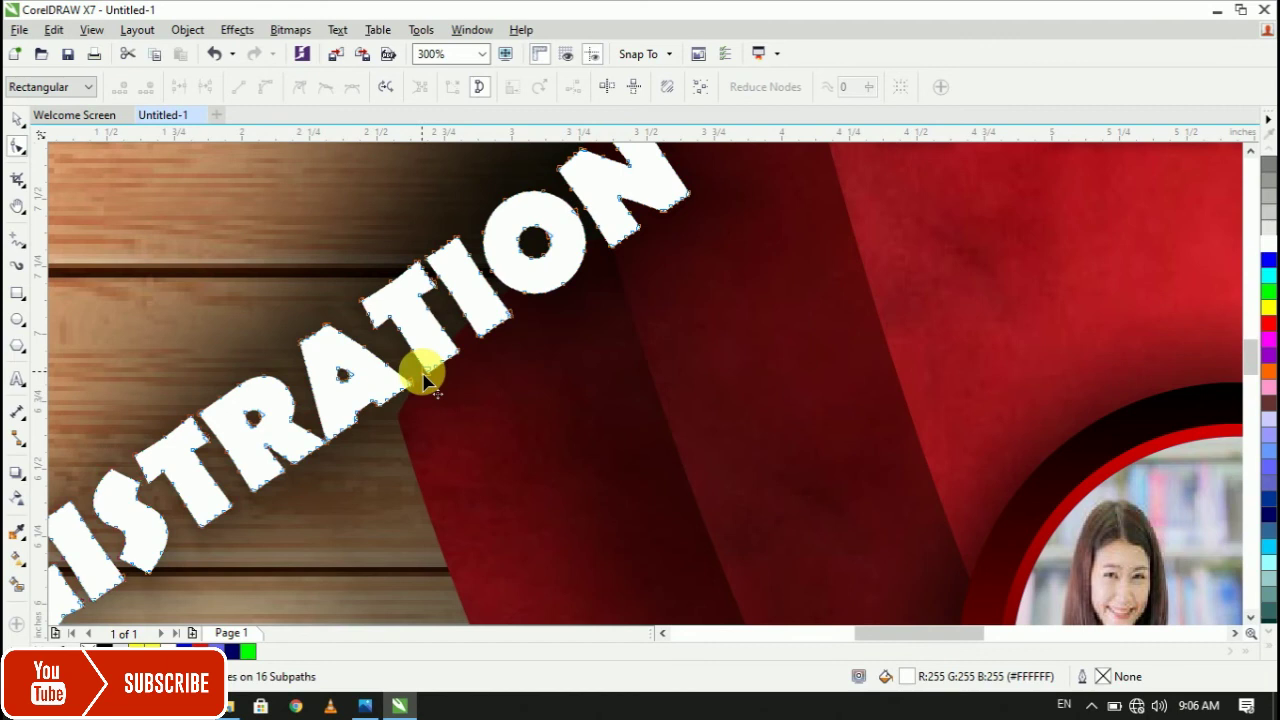
pyautogui.scroll(4, 425, 380)
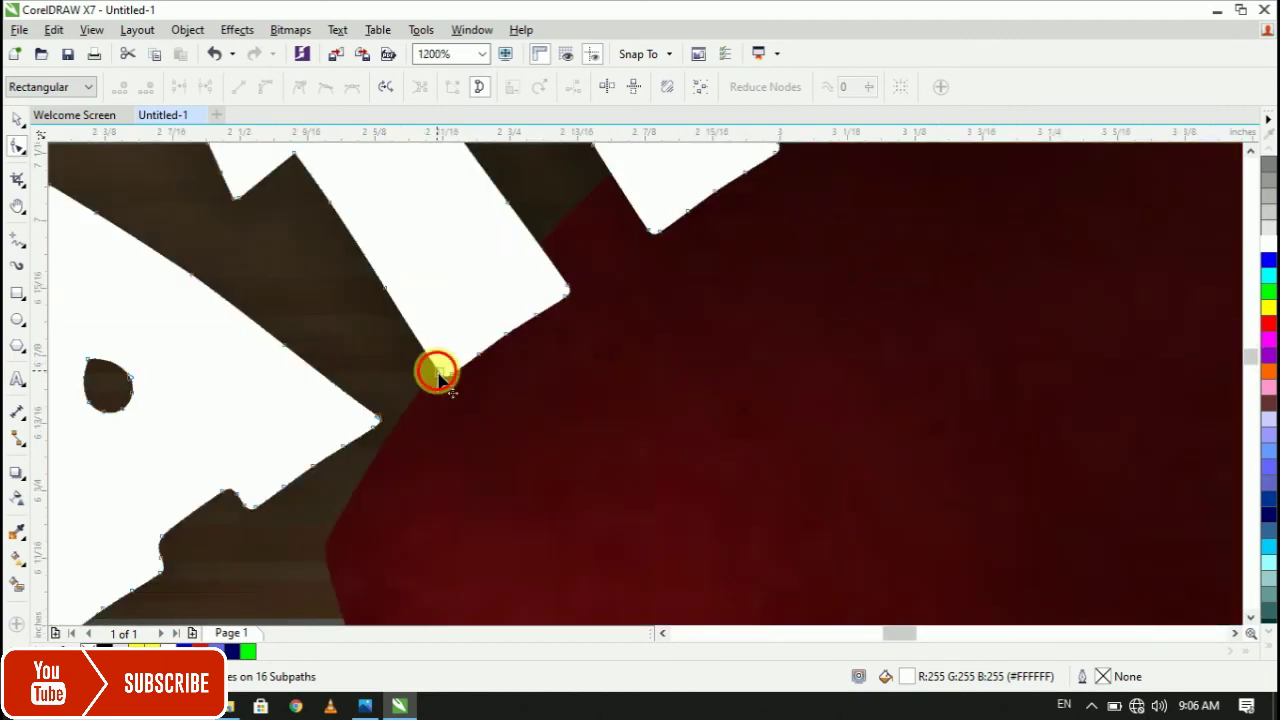
pyautogui.click(437, 375)
pyautogui.keyDown('shift'); pyautogui.click(451, 375); pyautogui.keyUp('shift')
pyautogui.keyDown('shift'); pyautogui.click(478, 355); pyautogui.keyUp('shift')
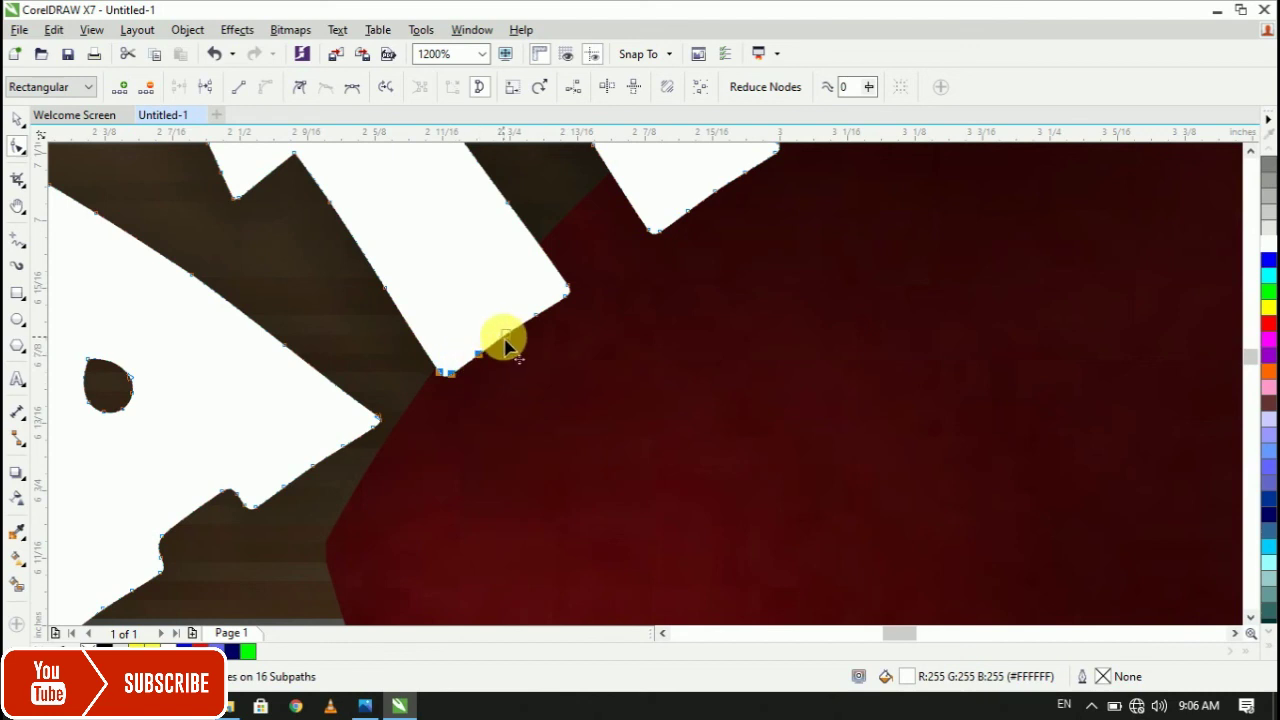
pyautogui.keyDown('shift'); pyautogui.click(505, 334); pyautogui.keyUp('shift')
pyautogui.keyDown('shift'); pyautogui.click(535, 316); pyautogui.keyUp('shift')
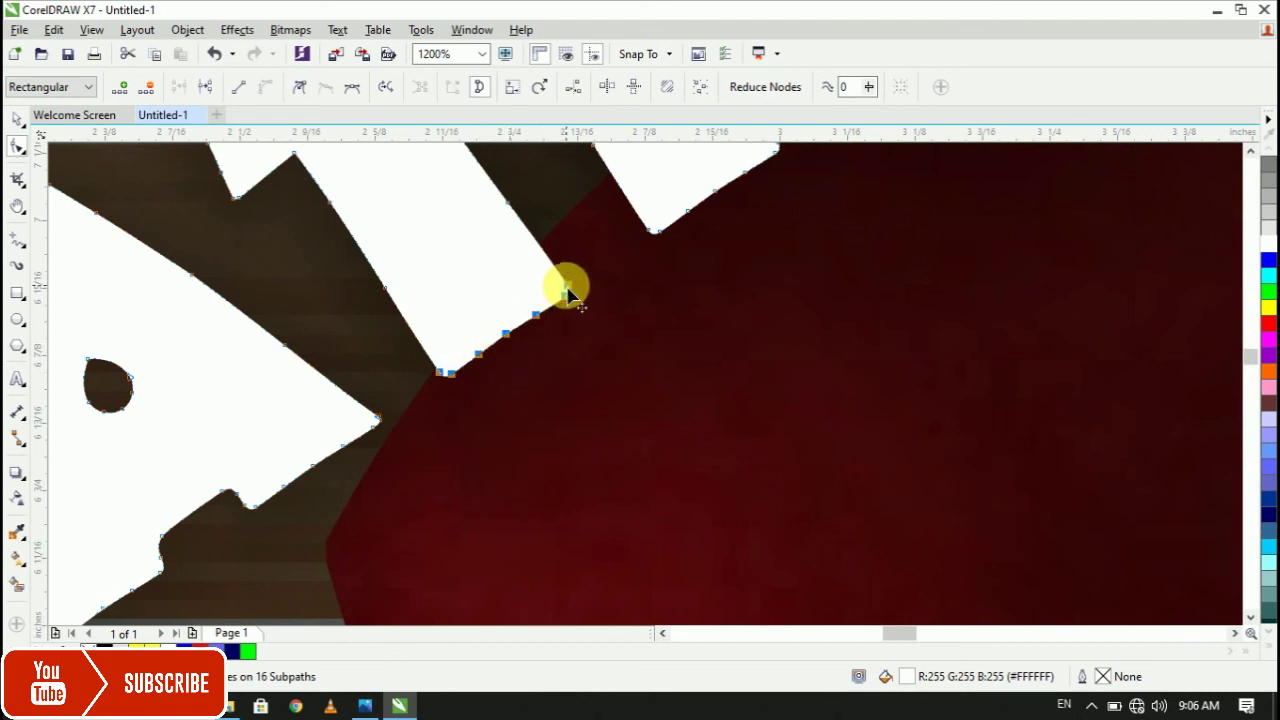
pyautogui.keyDown('shift'); pyautogui.click(566, 288); pyautogui.keyUp('shift')
pyautogui.moveTo(537, 318)
pyautogui.mouseDown()
pyautogui.moveTo(560, 346)
pyautogui.moveTo(632, 374)
pyautogui.moveTo(607, 447)
pyautogui.moveTo(618, 443)
pyautogui.moveTo(695, 545)
pyautogui.mouseUp()
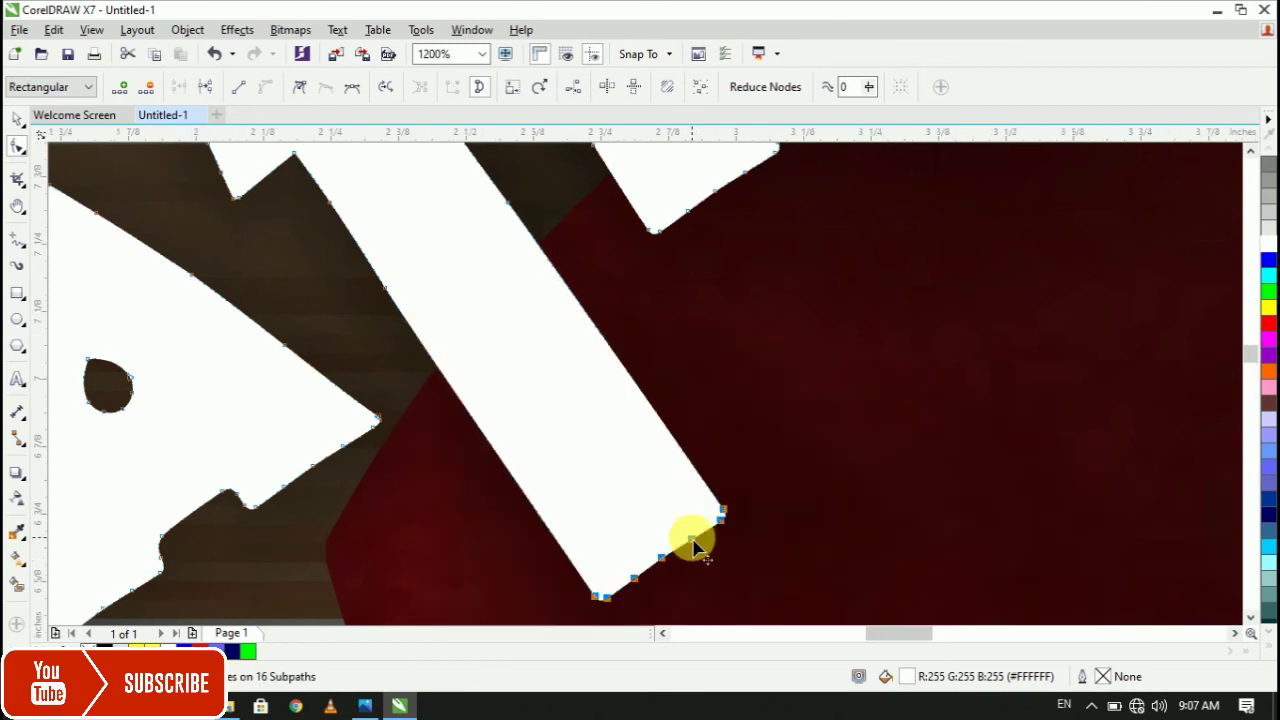
pyautogui.scroll(-1, 695, 545)
pyautogui.scroll(-1, 695, 545)
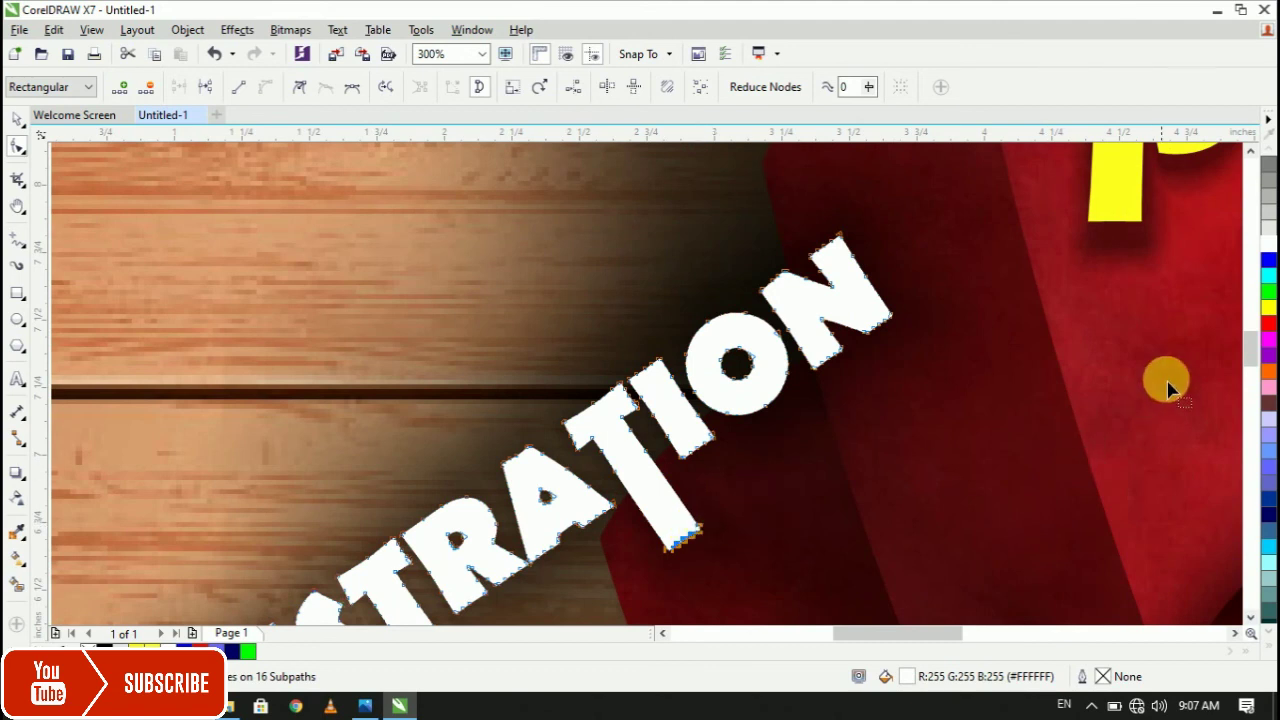
pyautogui.moveTo(1250, 347); pyautogui.dragTo(1251, 364)
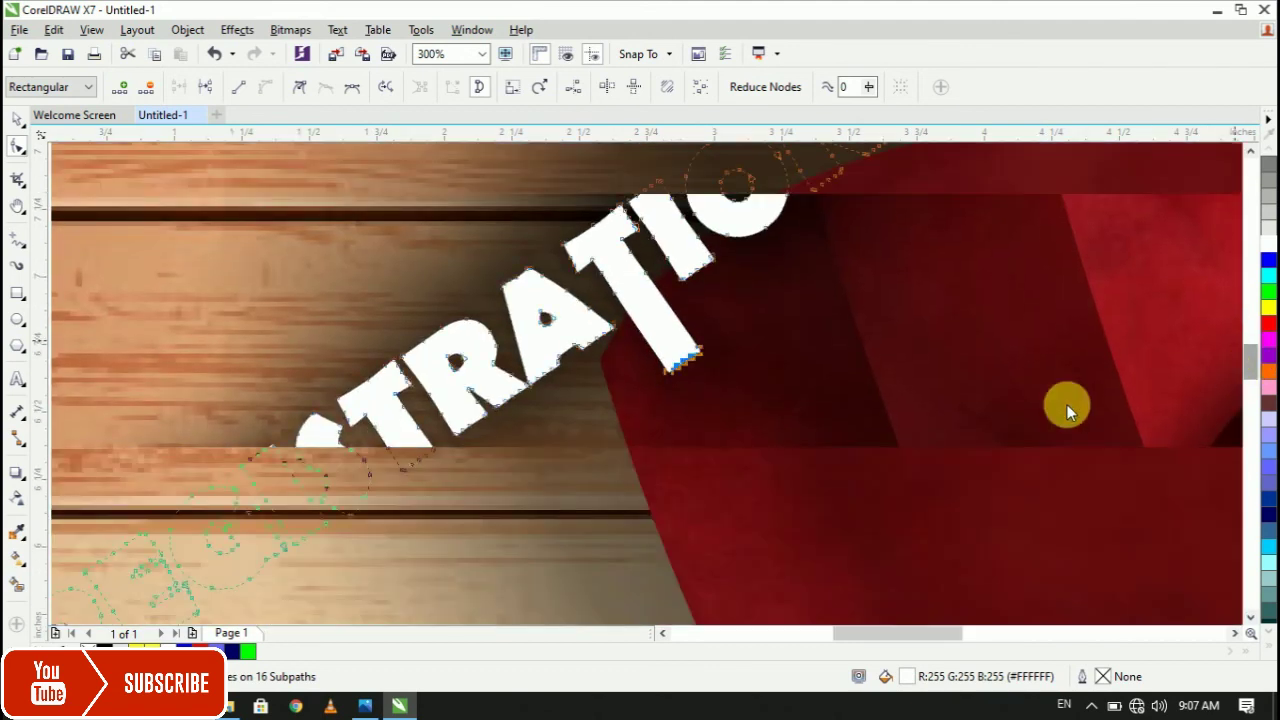
pyautogui.scroll(-1, 790, 446)
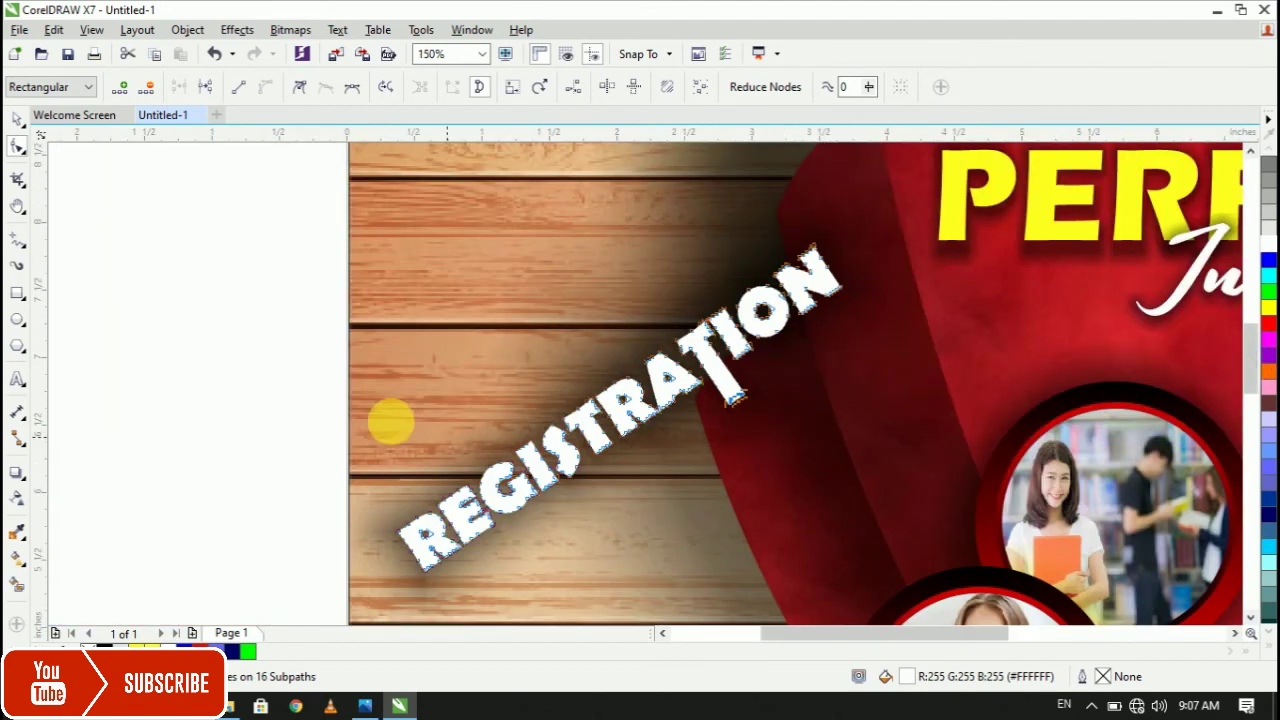
pyautogui.click(15, 125)
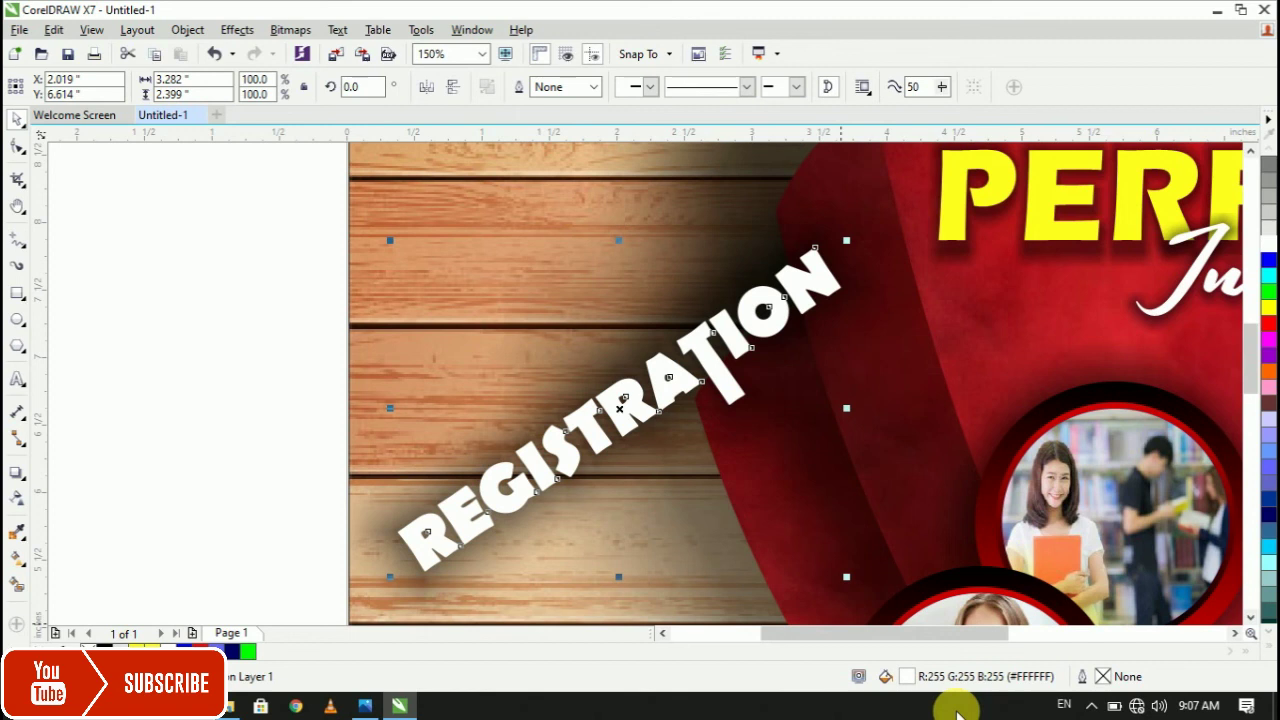
# Add the text "Open" below the slanted REGISTRATION heading and set it in the Southern Aire Personal Use Only font.
pyautogui.click(16, 380)
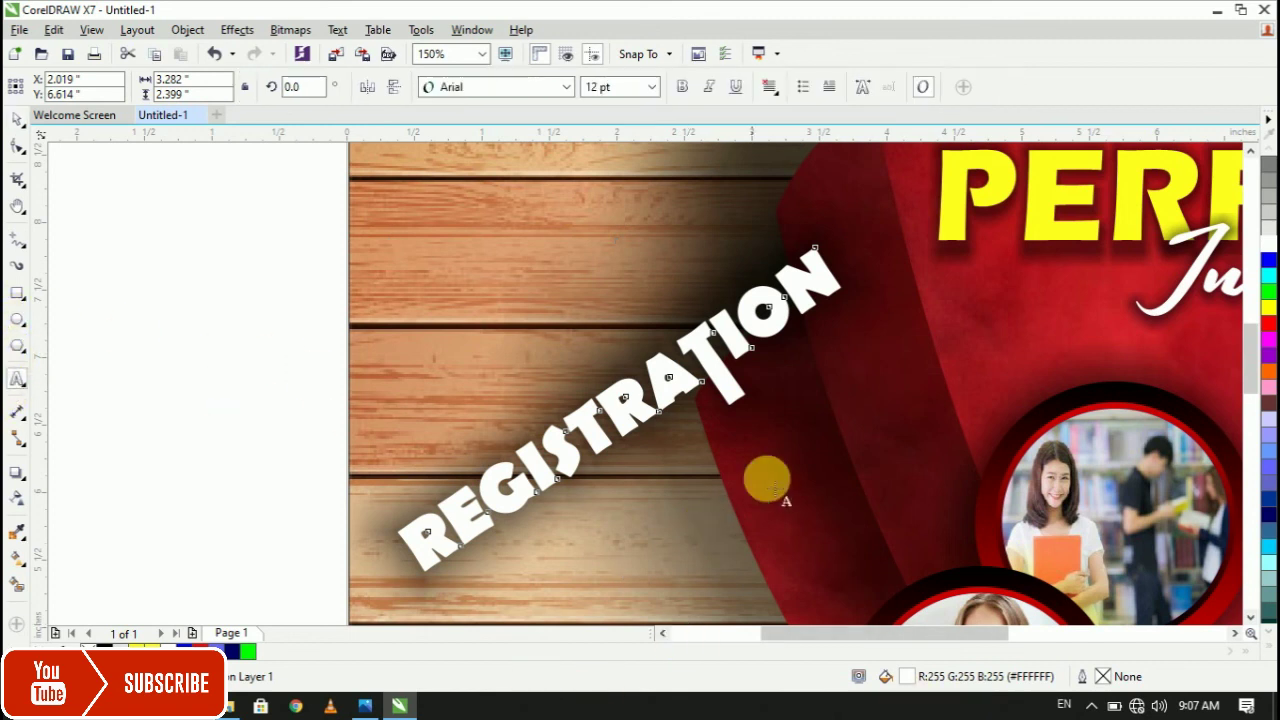
pyautogui.click(646, 505)
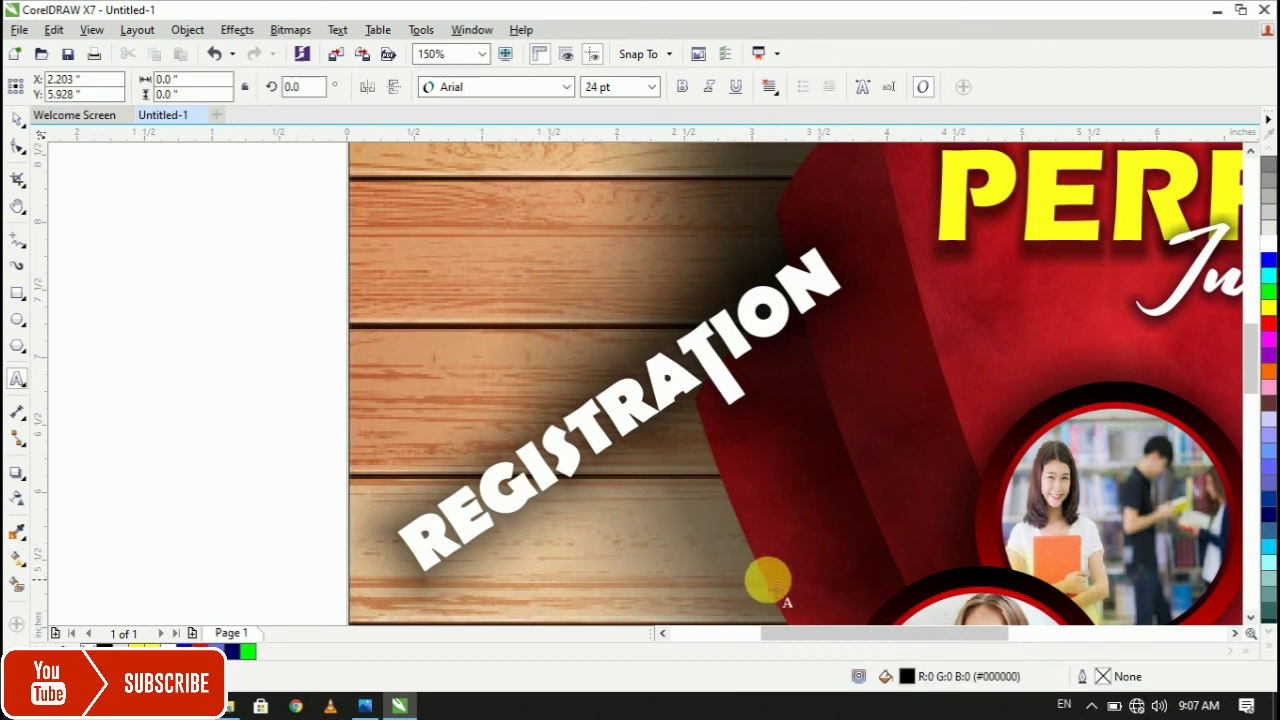
pyautogui.write('OPEN')
pyautogui.press('BackSpace')
pyautogui.press('BackSpace')
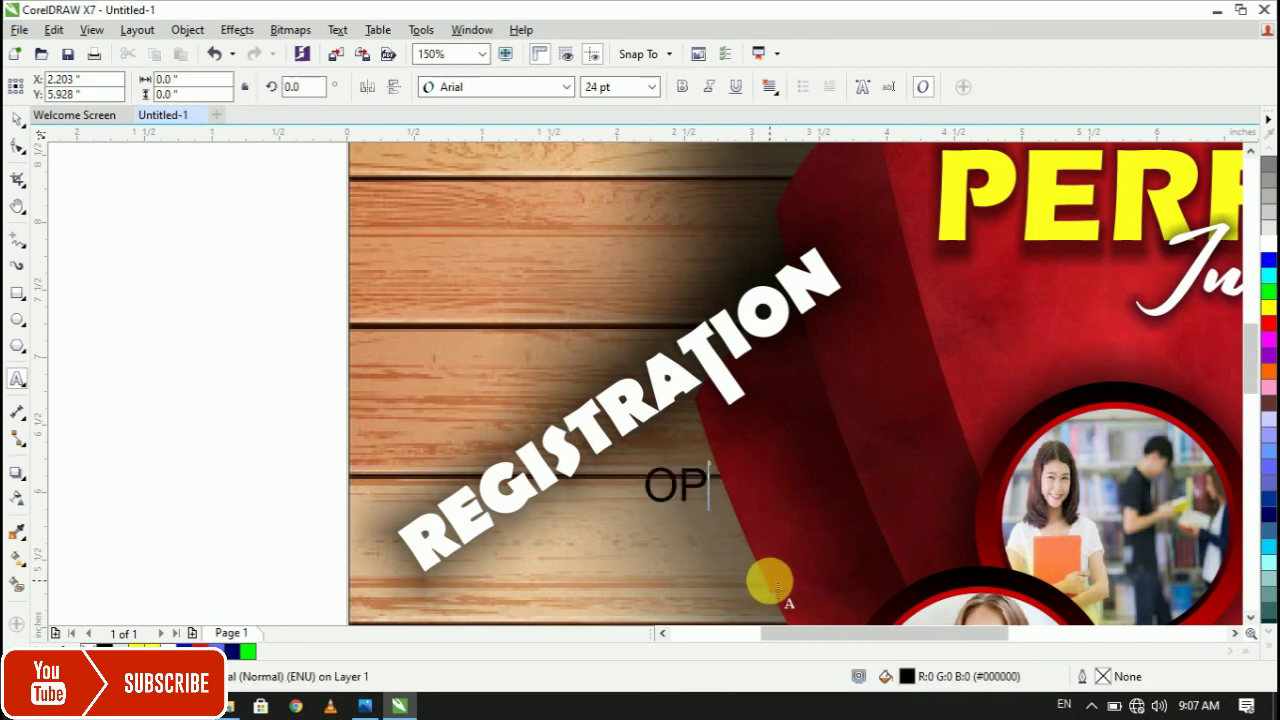
pyautogui.write('pen')
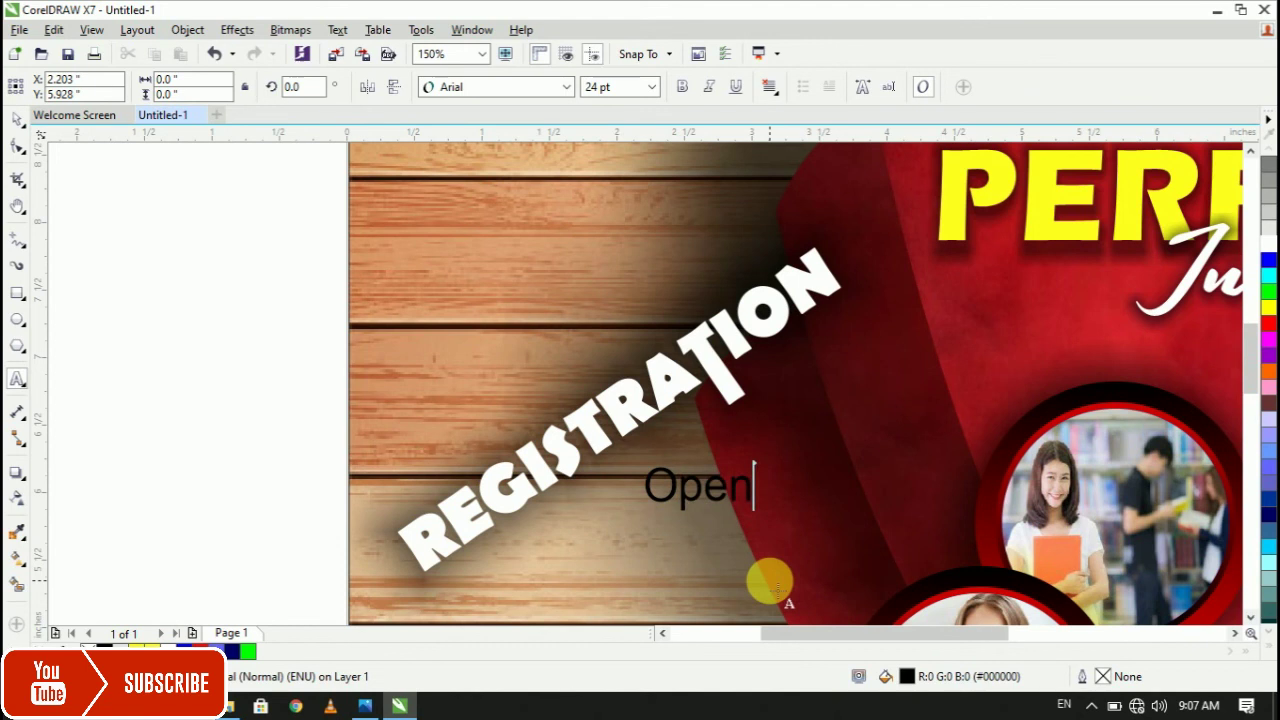
pyautogui.hotkey('ctrl', 'a')
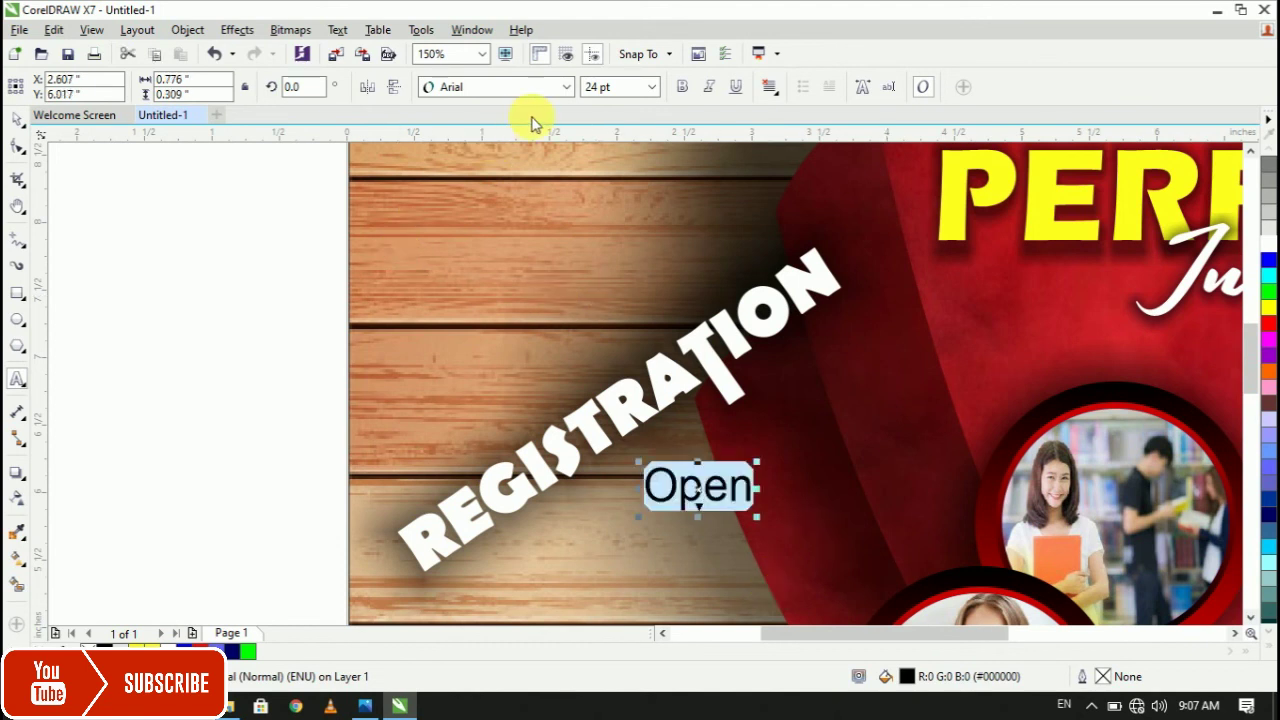
pyautogui.click(566, 87)
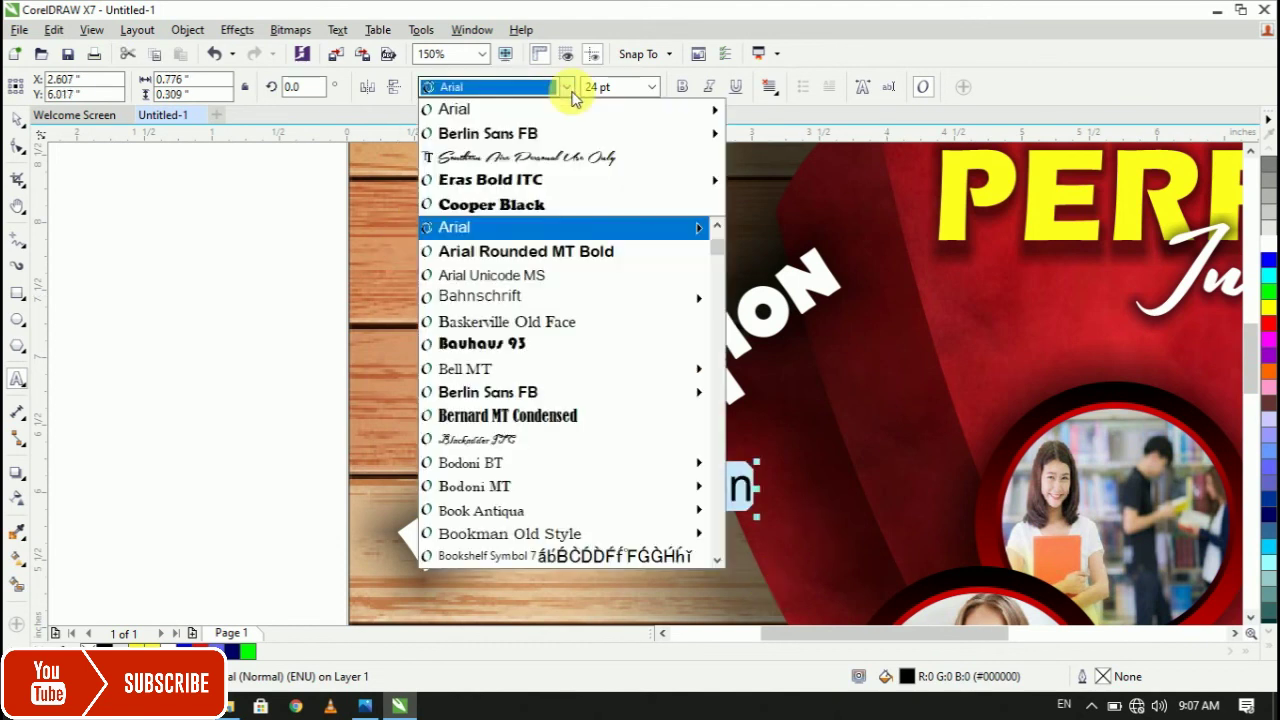
pyautogui.click(533, 158)
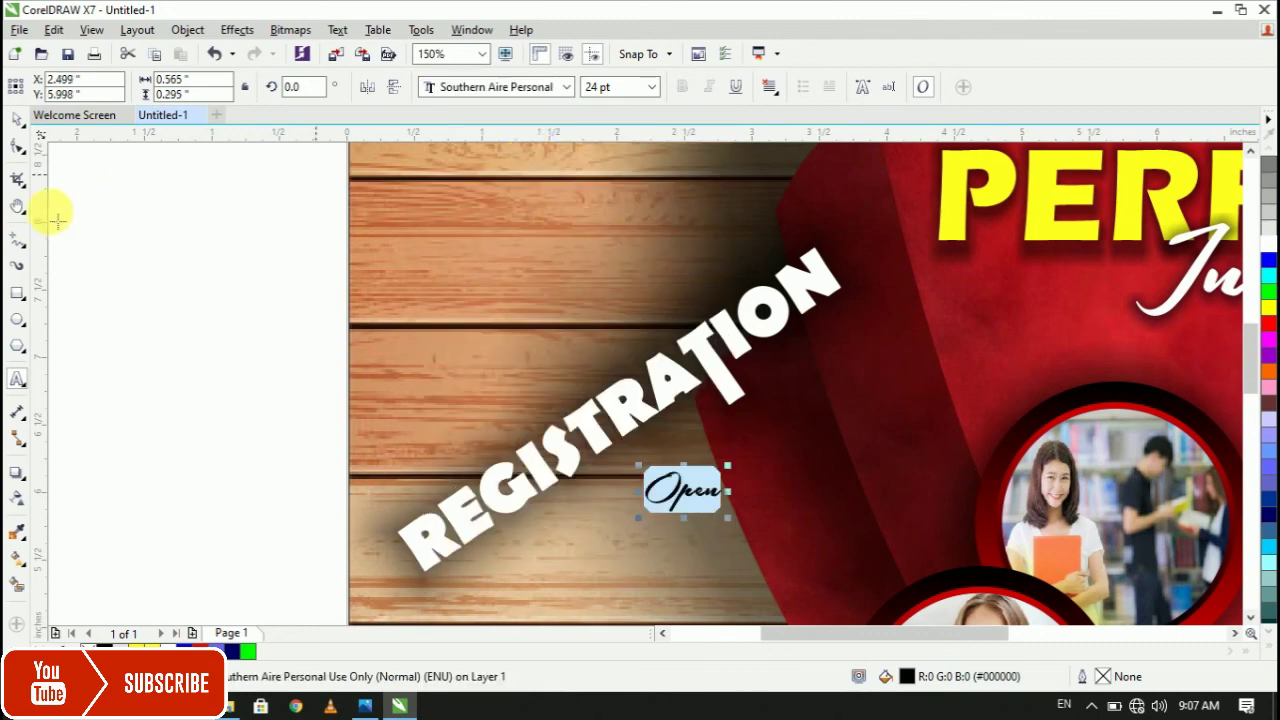
# Move the Open text onto the red ribbon beside the lengthened T stem and fill it white.
pyautogui.click(666, 502)
pyautogui.moveTo(684, 492); pyautogui.dragTo(788, 374)
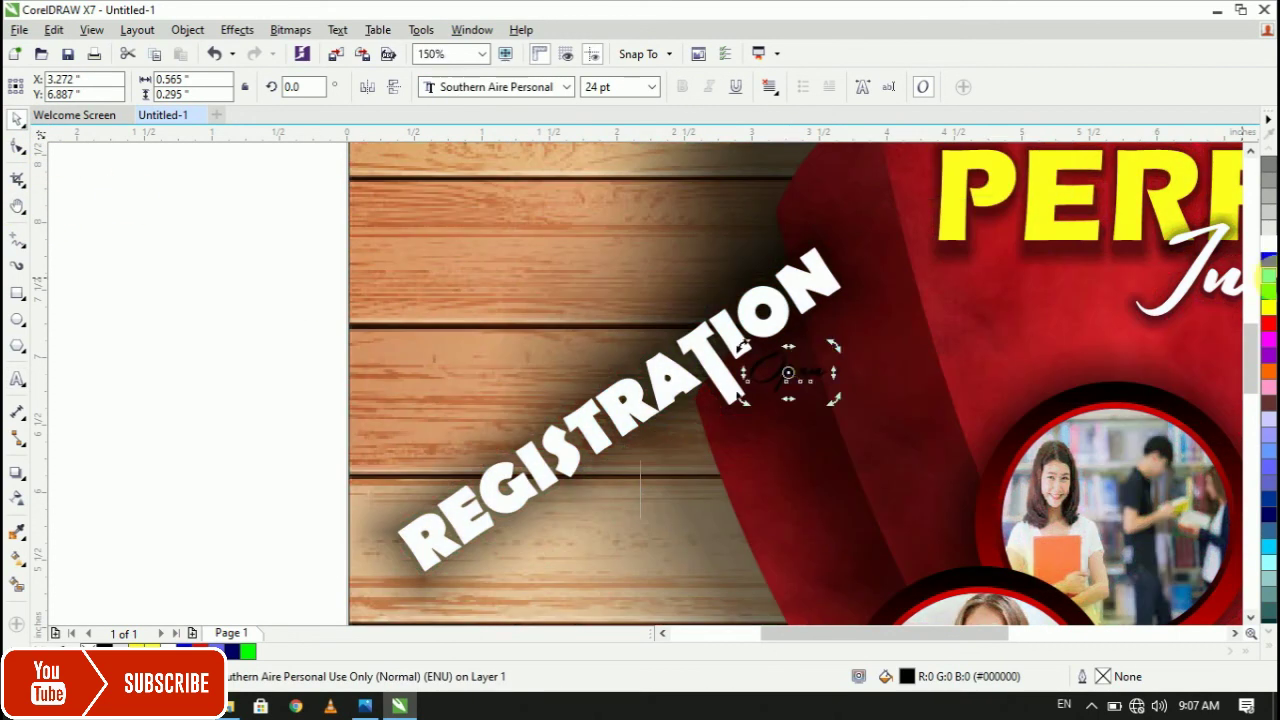
pyautogui.click(1262, 245)
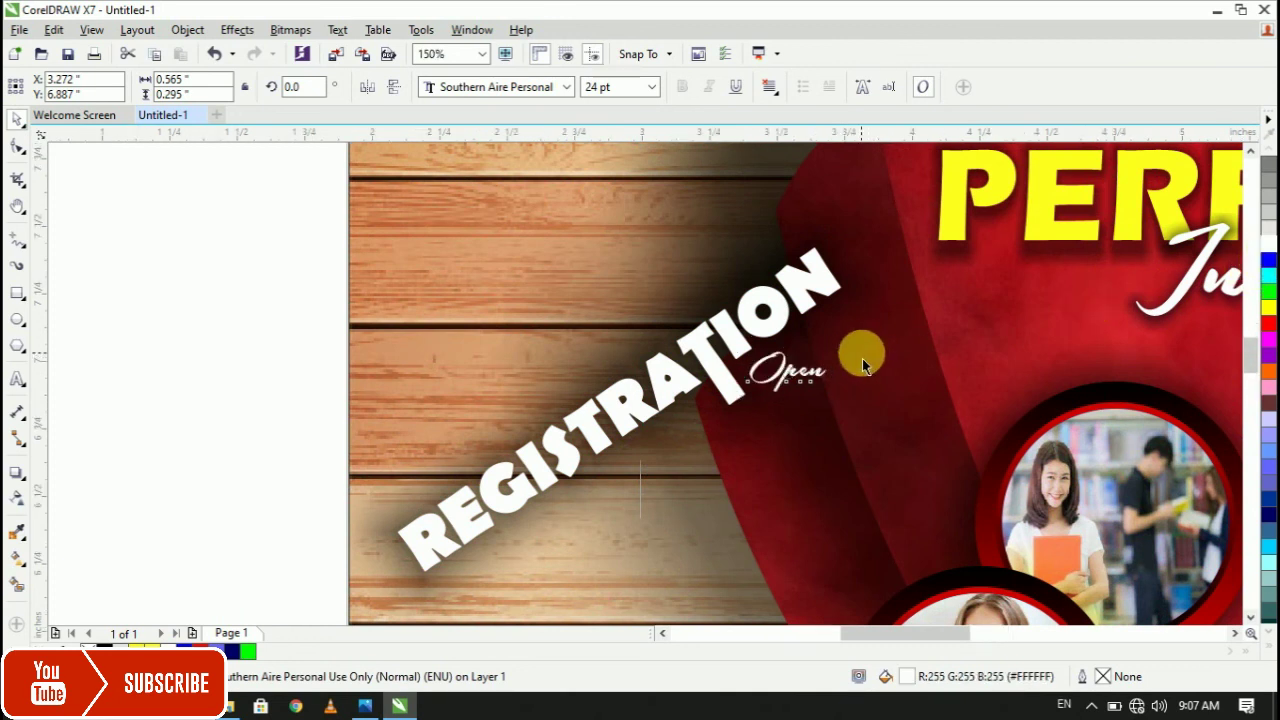
# Rotate the Open text counter-clockwise to about 41 degrees so it slants along the REGISTRATION heading.
pyautogui.scroll(2, 862, 358)
pyautogui.moveTo(805, 348)
pyautogui.mouseDown()
pyautogui.moveTo(763, 314)
pyautogui.moveTo(740, 316)
pyautogui.moveTo(737, 366)
pyautogui.moveTo(735, 352)
pyautogui.moveTo(726, 366)
pyautogui.moveTo(817, 343)
pyautogui.moveTo(849, 303)
pyautogui.moveTo(808, 368)
pyautogui.mouseUp()
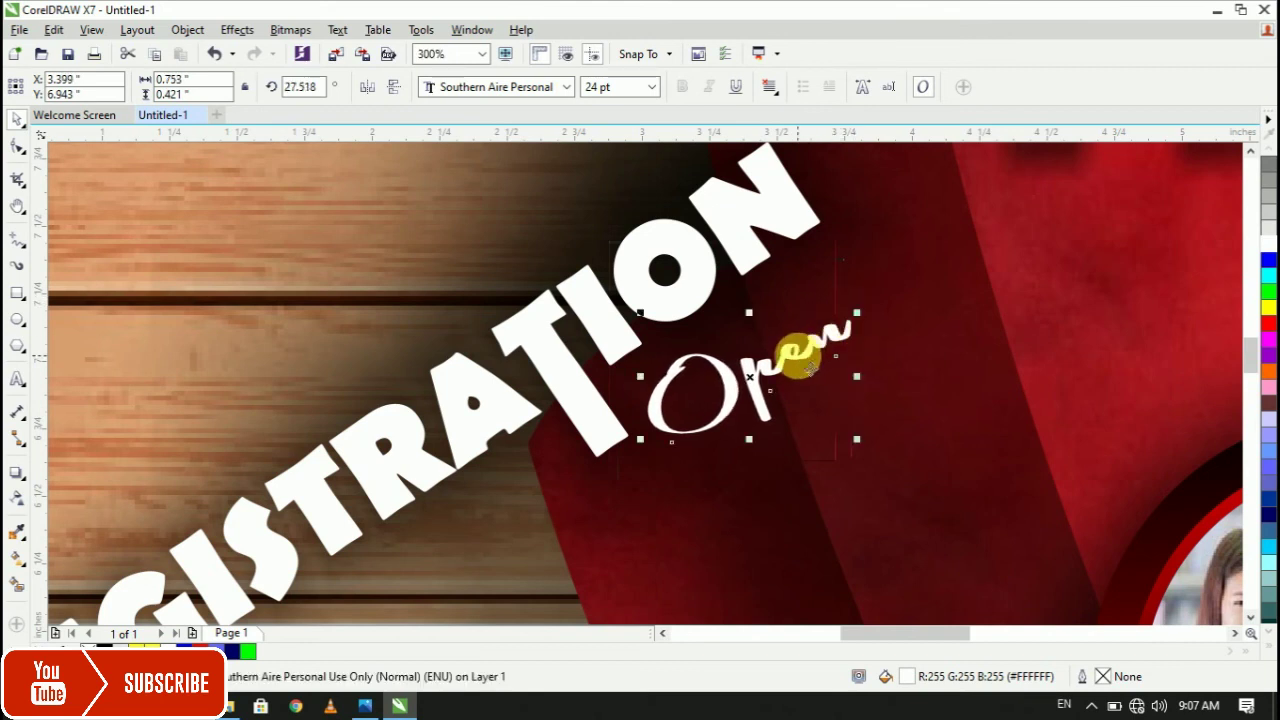
pyautogui.moveTo(870, 328); pyautogui.dragTo(834, 294)
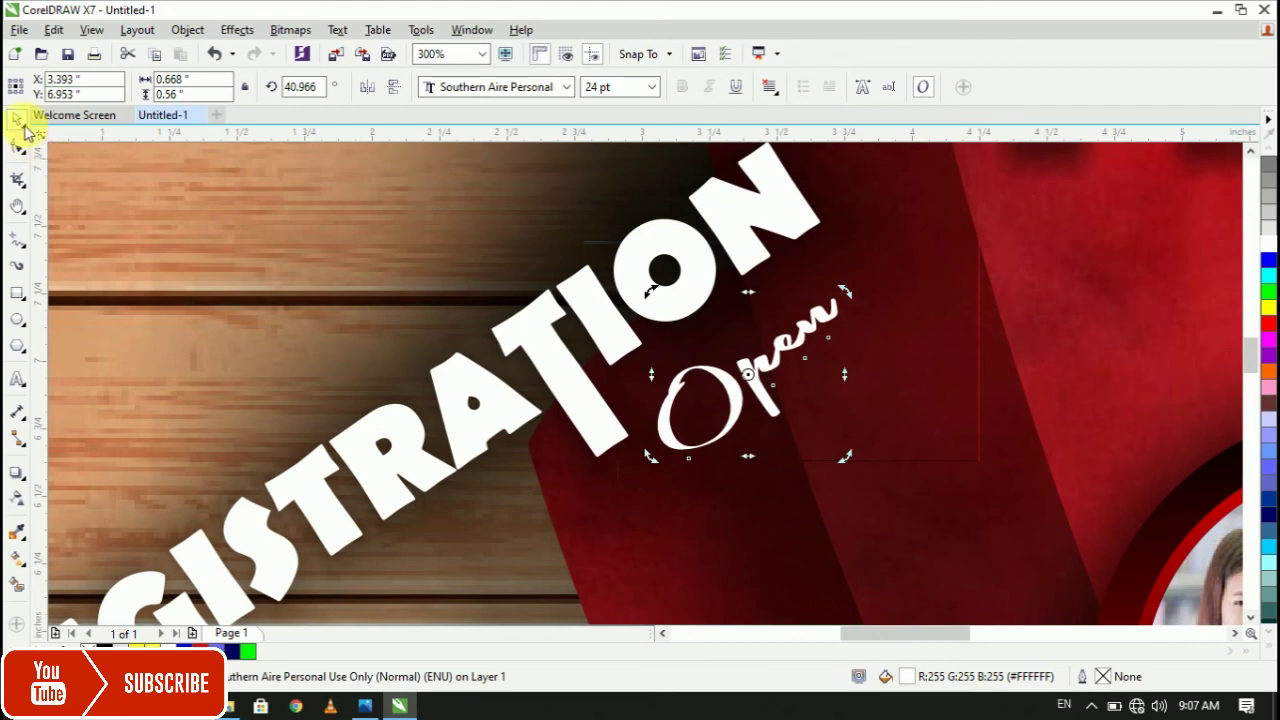
# Shift the Open text closer beneath the last letters of REGISTRATION and restore its white fill.
pyautogui.click(368, 343)
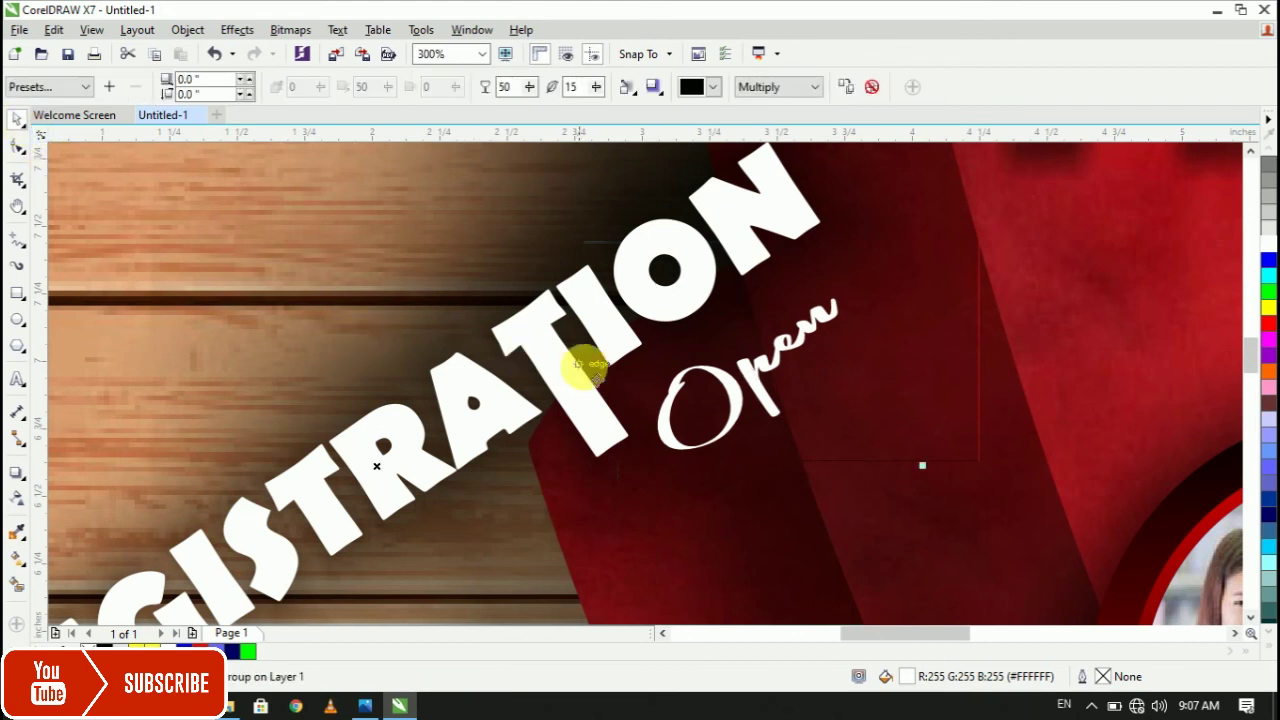
pyautogui.scroll(-1, 594, 371)
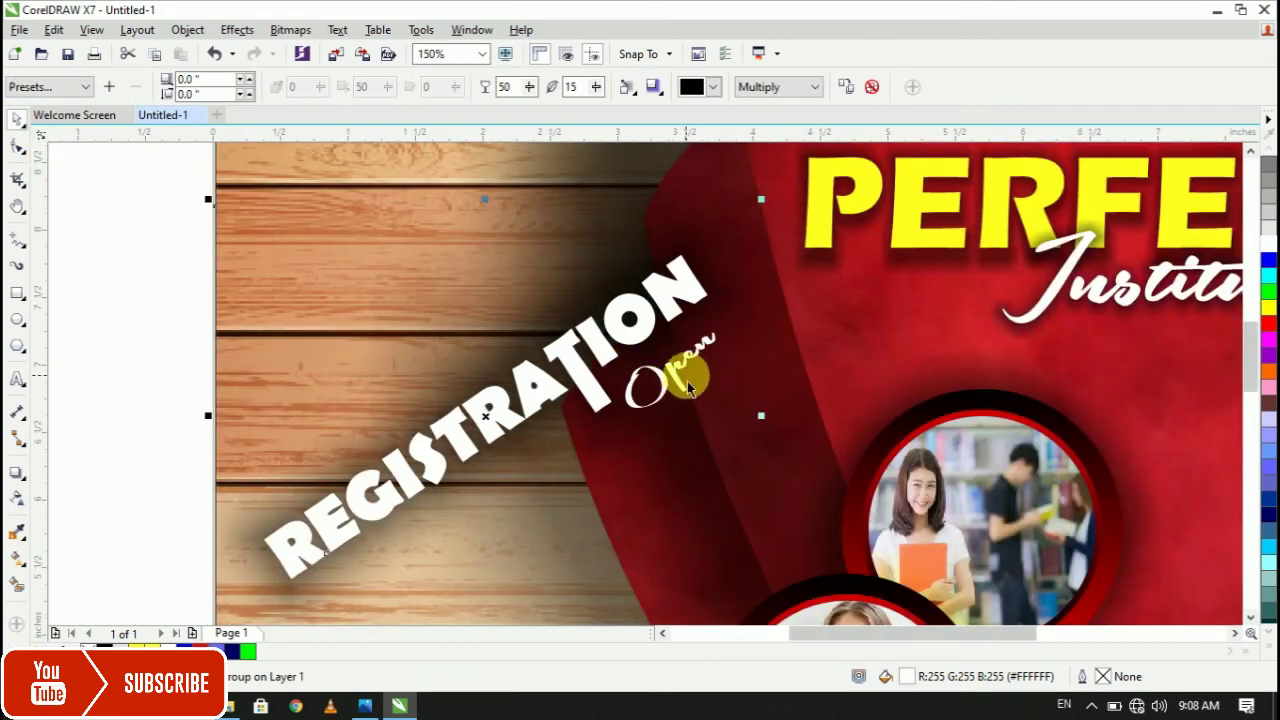
pyautogui.moveTo(680, 385); pyautogui.dragTo(669, 369)
pyautogui.scroll(-1, 669, 369)
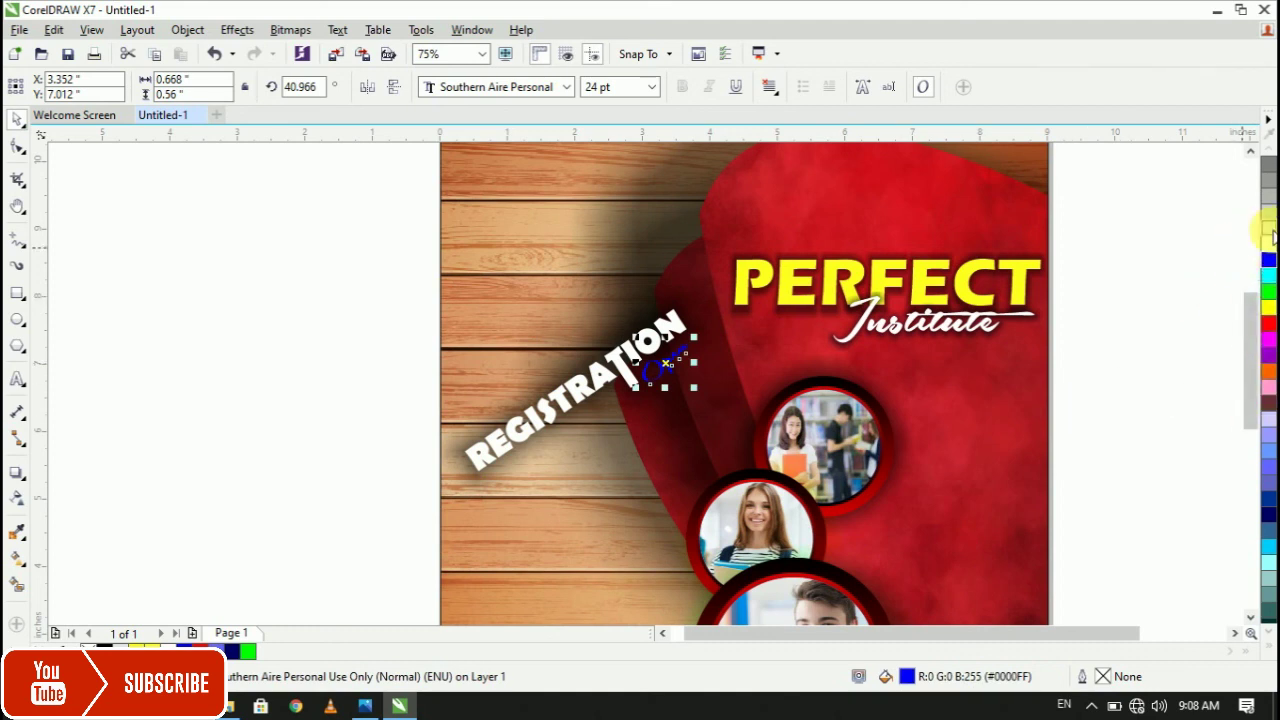
pyautogui.click(1258, 258)
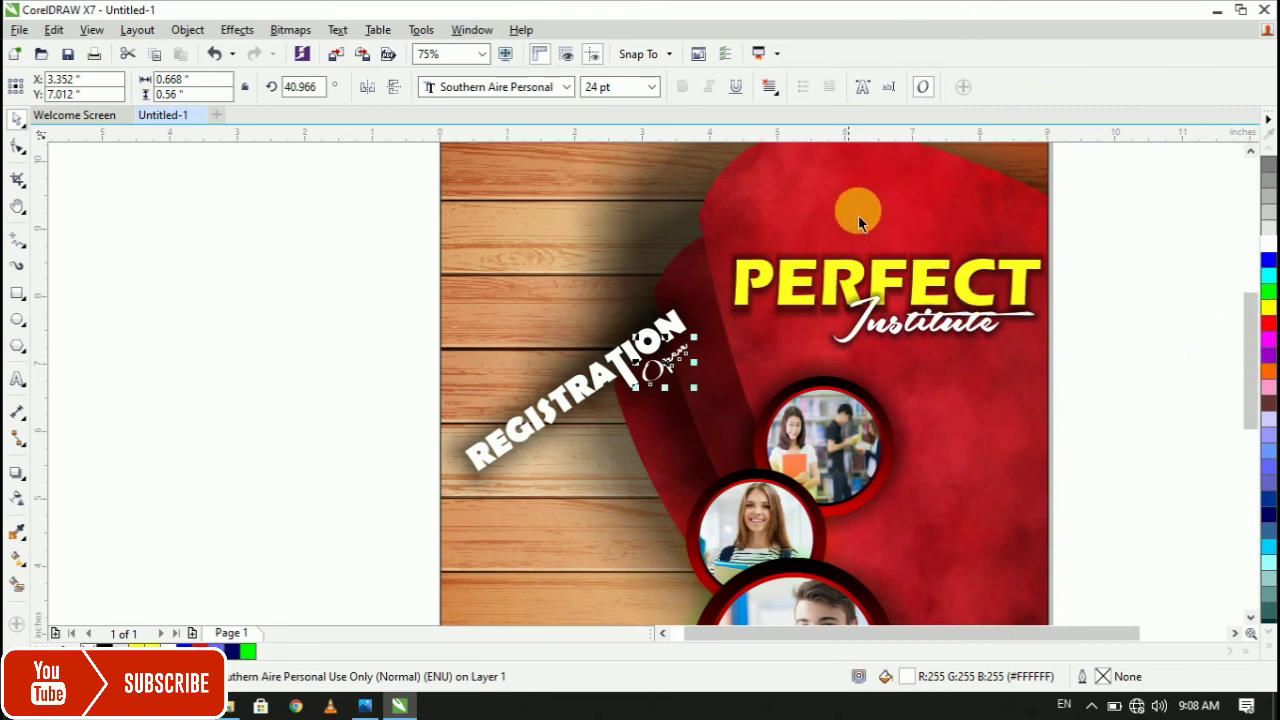
pyautogui.click(333, 297)
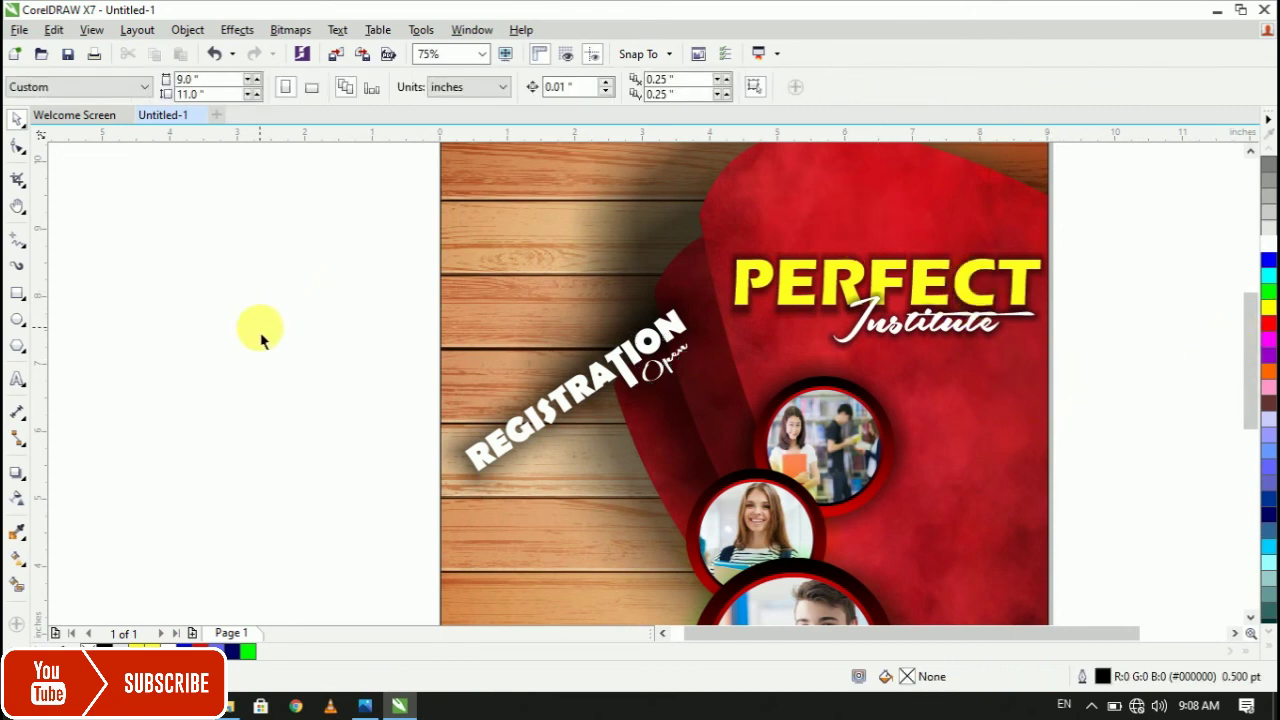
# Import PERFECT INSTITUTE LOGO.png from the Downloads folder.
pyautogui.hotkey('ctrl', 'i')
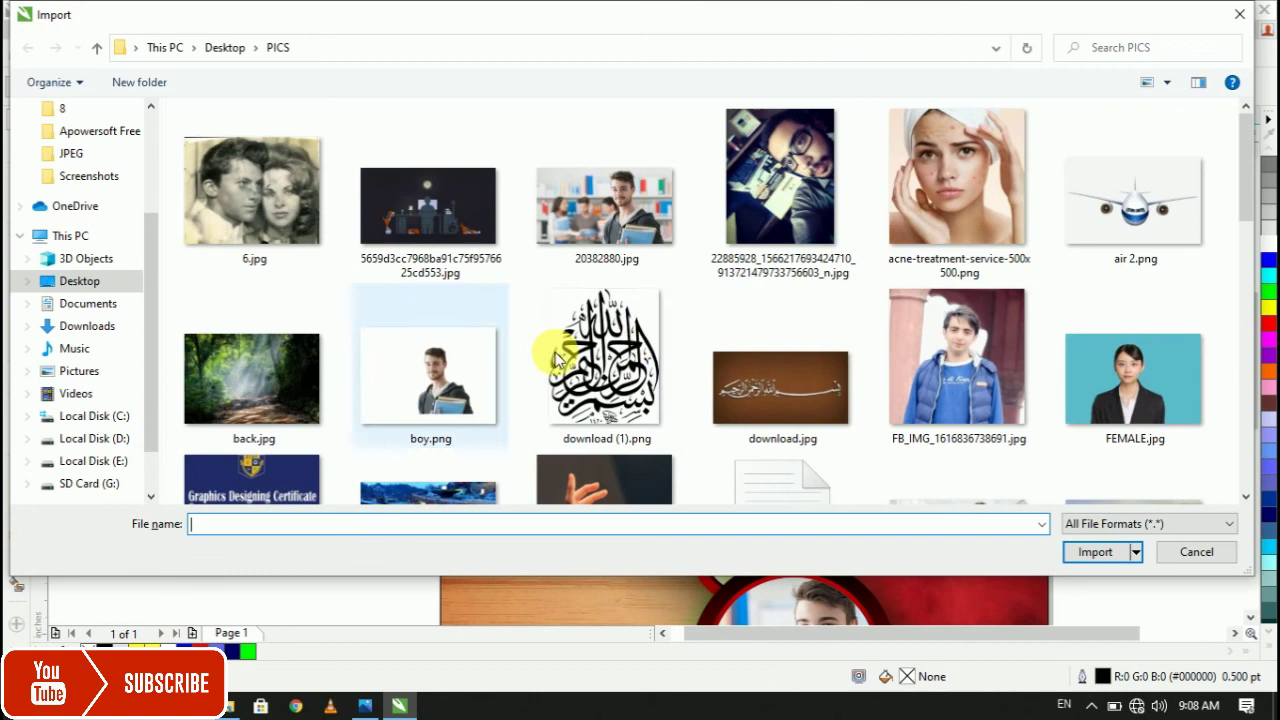
pyautogui.click(88, 326)
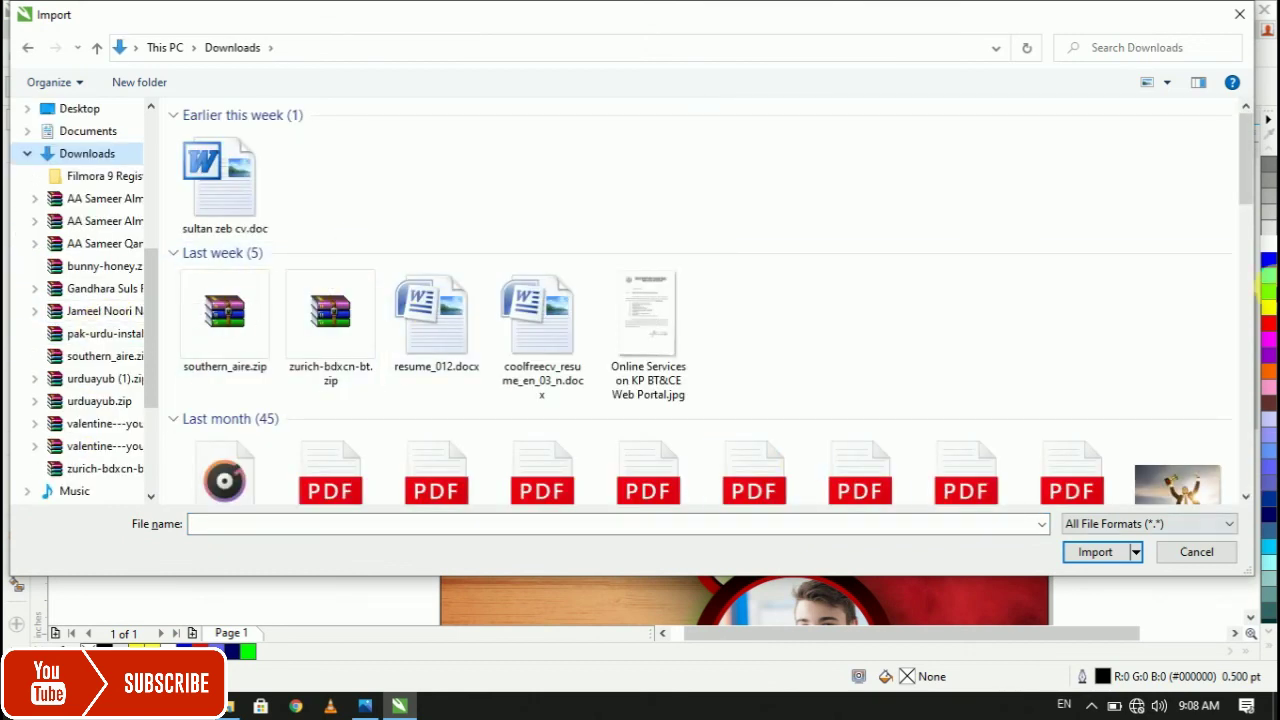
pyautogui.moveTo(1247, 178); pyautogui.dragTo(1262, 505)
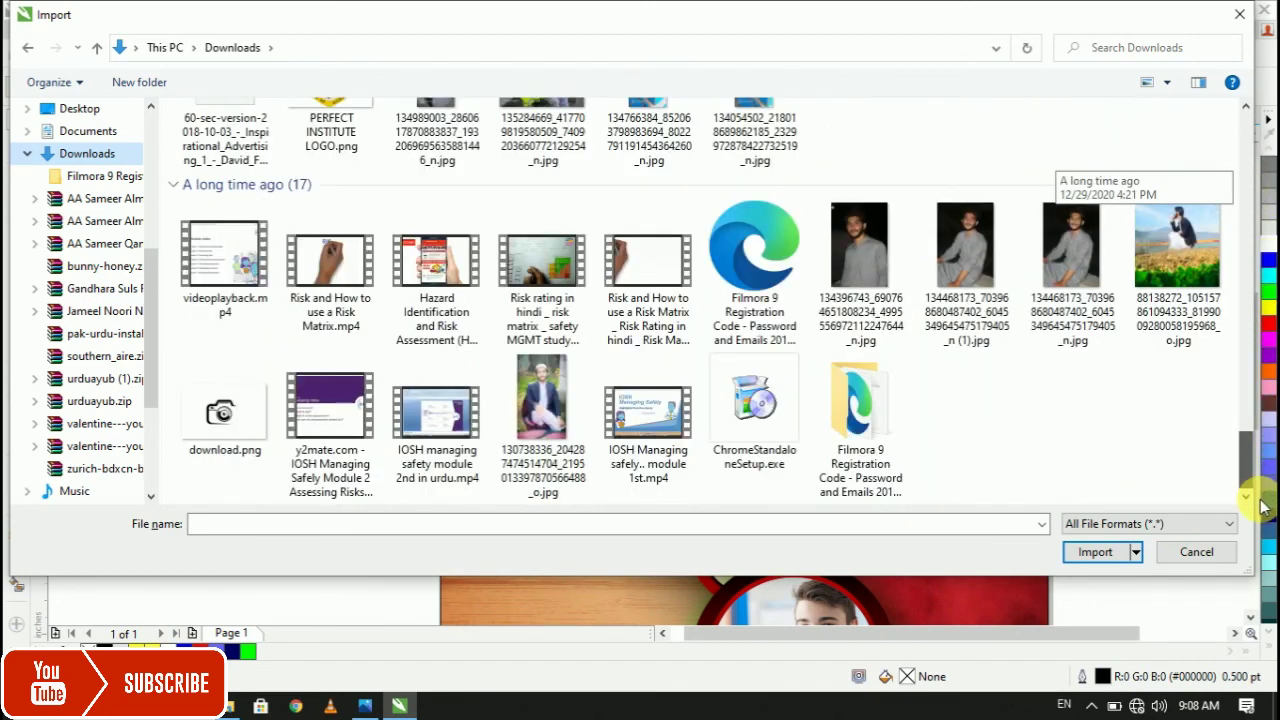
pyautogui.scroll(2, 425, 455)
pyautogui.click(345, 375)
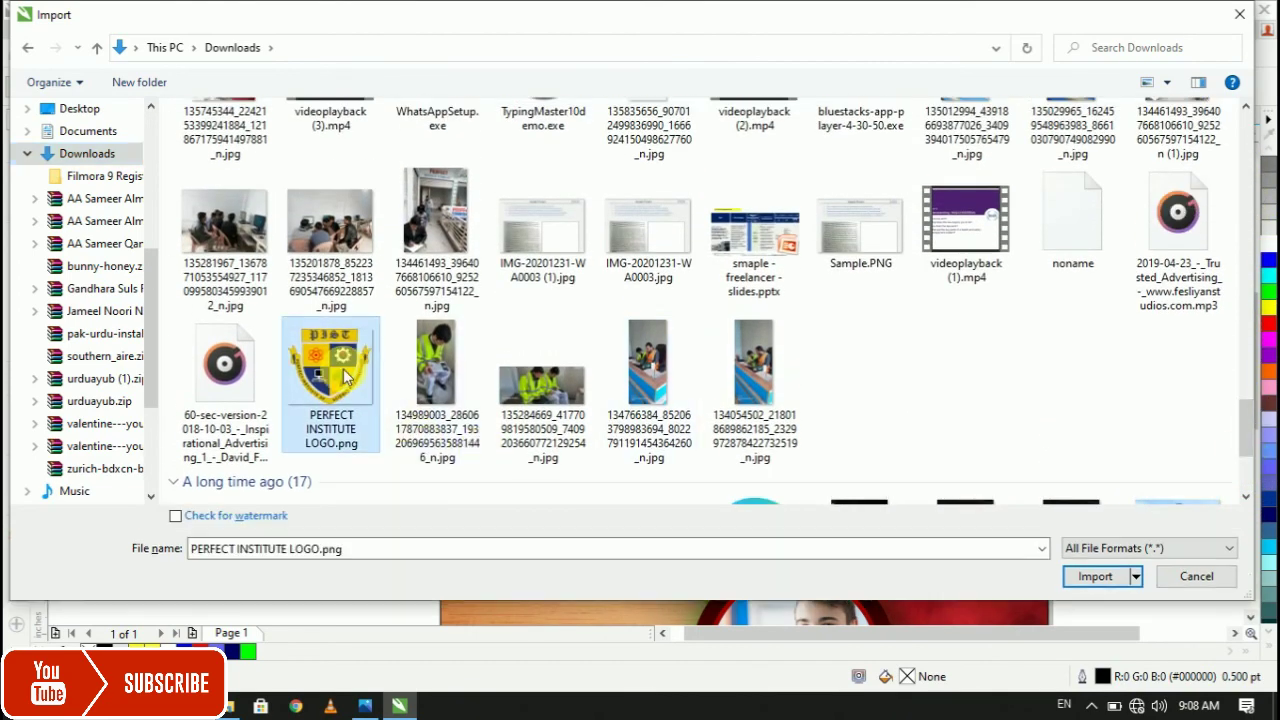
pyautogui.click(1095, 576)
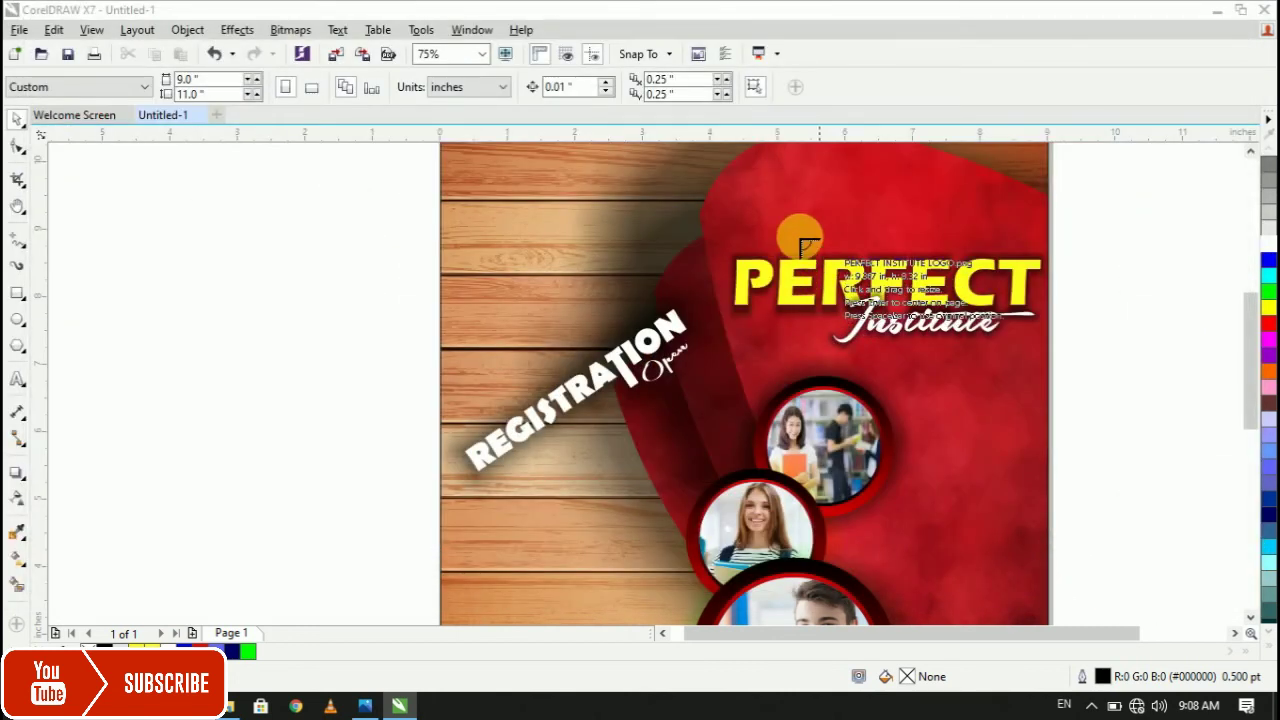
# Place the logo about 1.07 by 0.95 inches in size and position it on the red area above the PERFECT title.
pyautogui.moveTo(305, 212); pyautogui.dragTo(377, 319)
pyautogui.moveTo(341, 243); pyautogui.dragTo(857, 212)
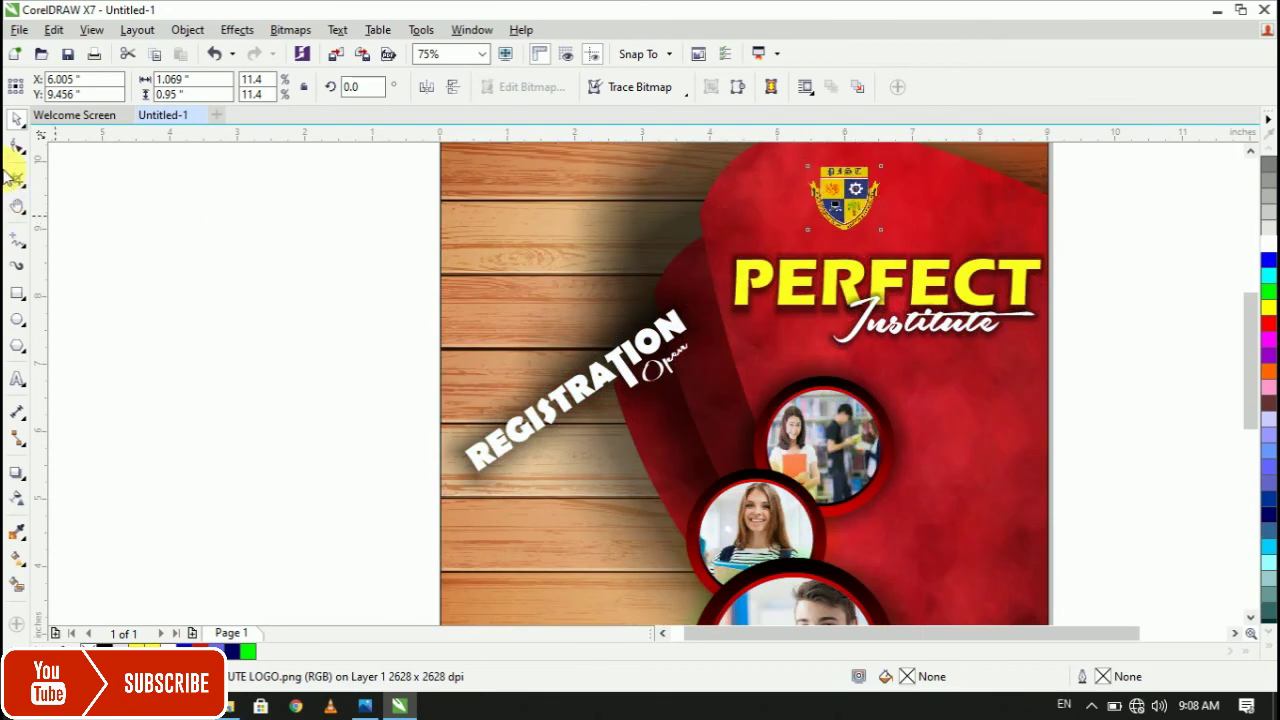
pyautogui.click(60, 165)
pyautogui.scroll(-1, 305, 170)
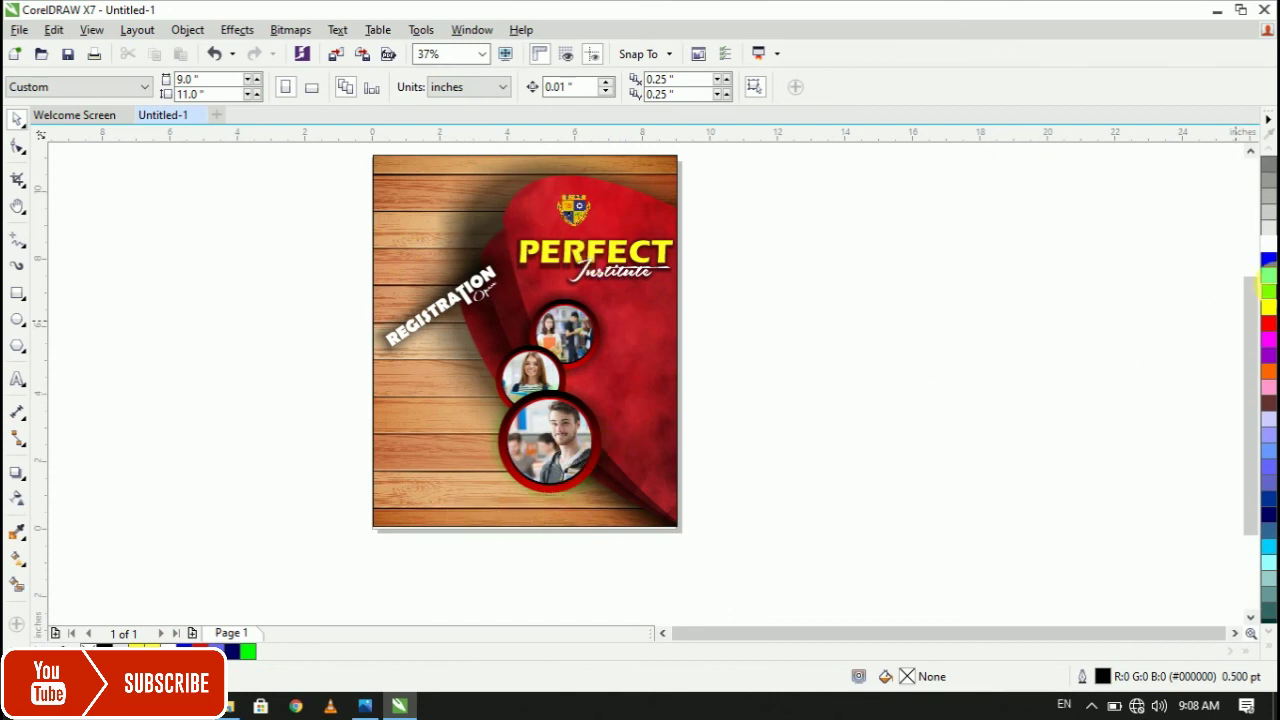
pyautogui.moveTo(1245, 334); pyautogui.dragTo(1250, 372)
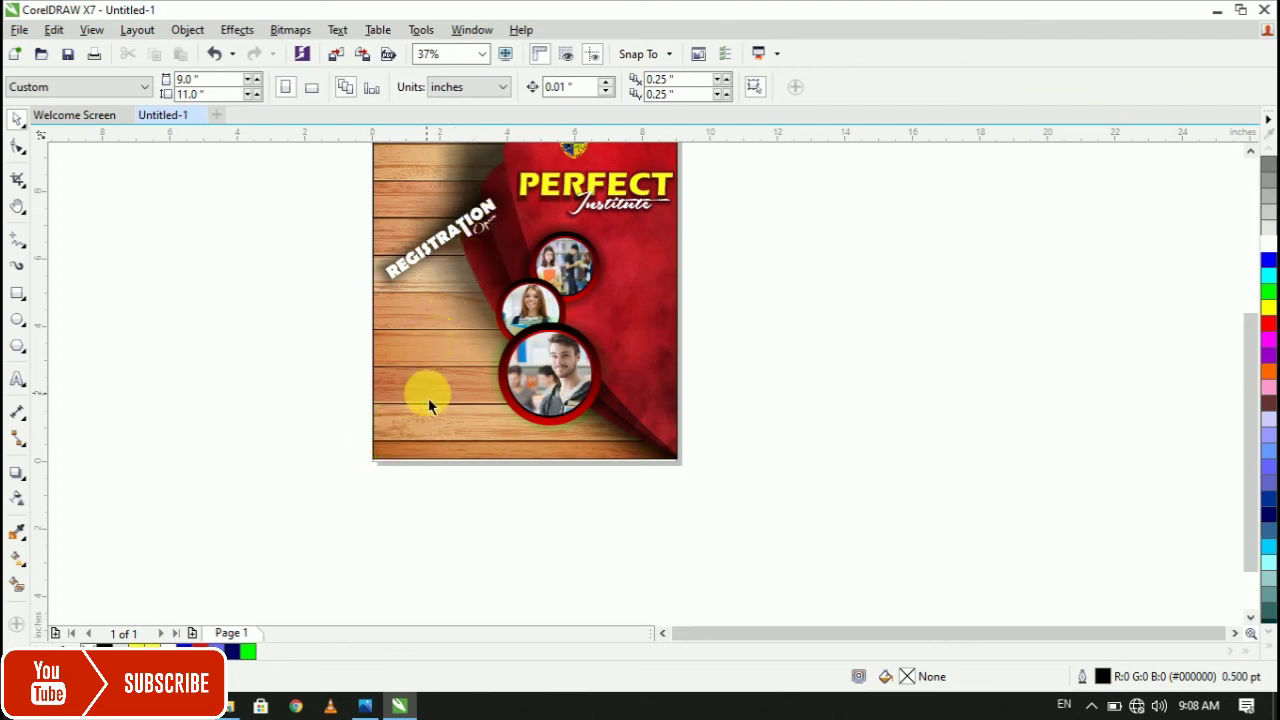
pyautogui.moveTo(1245, 505); pyautogui.dragTo(1220, 449)
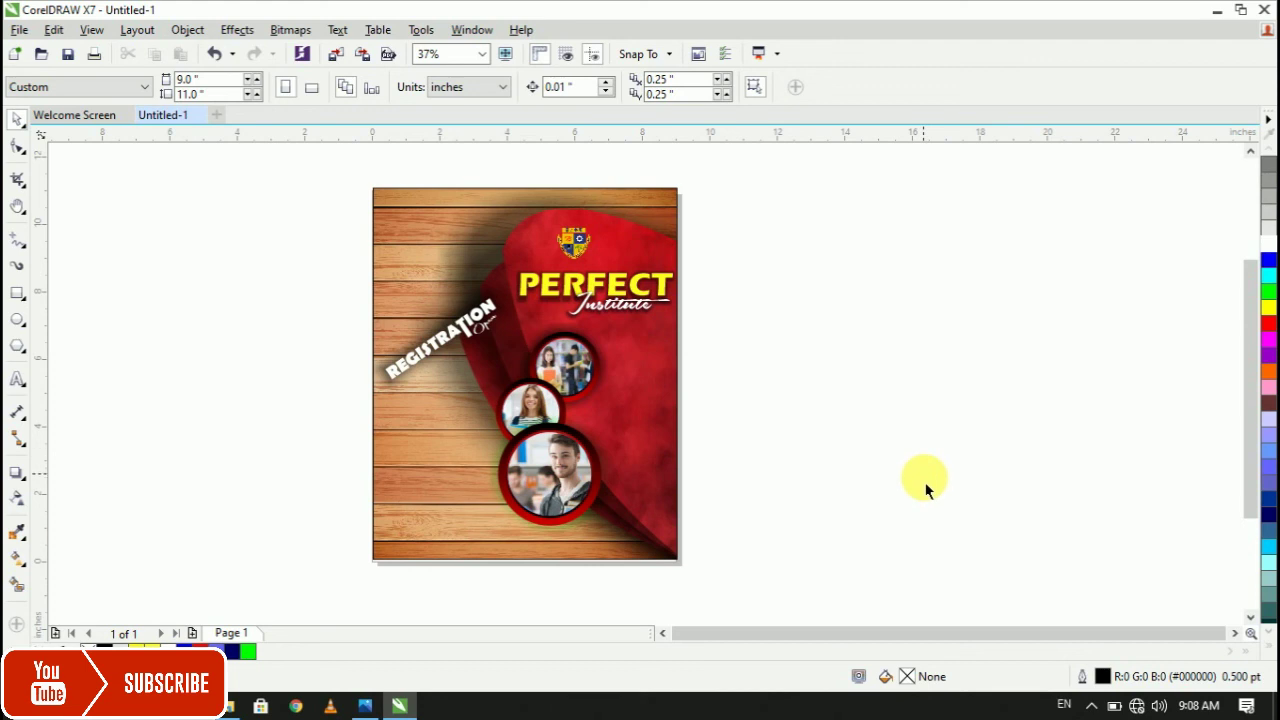